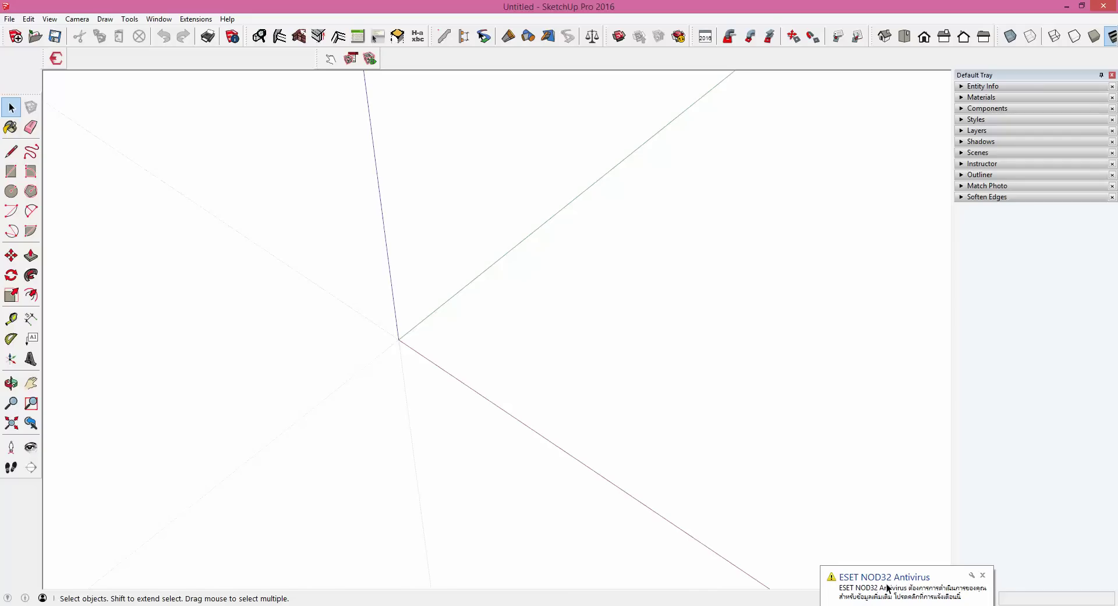
Close the ESET antivirus notification.
left_click(982, 575)
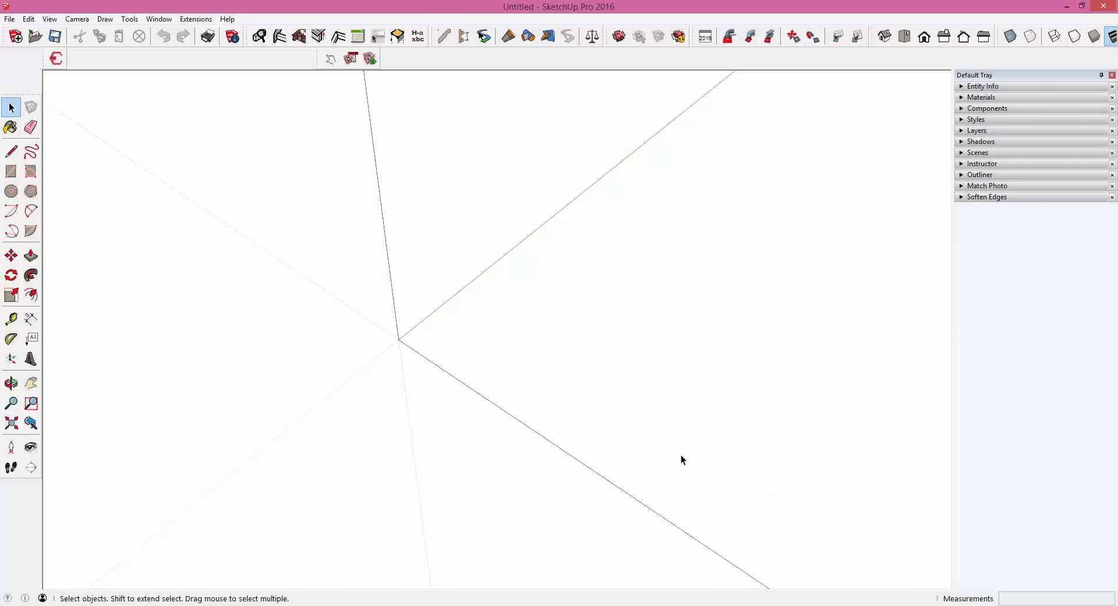
Draw a 5 by 5 m square face near the origin.
key("r")
scroll(453, 334, "up", 2)
left_click(444, 343)
scroll(450, 338, "down", 1)
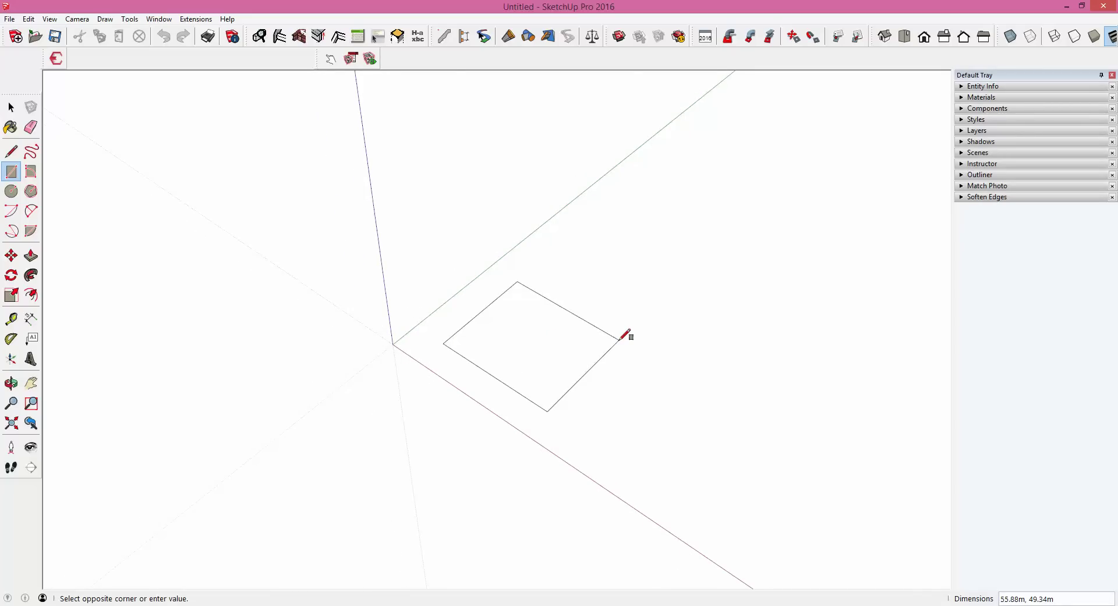
type("5,5")
key("Return")
Push/Pull the square face upward into a box.
key("space")
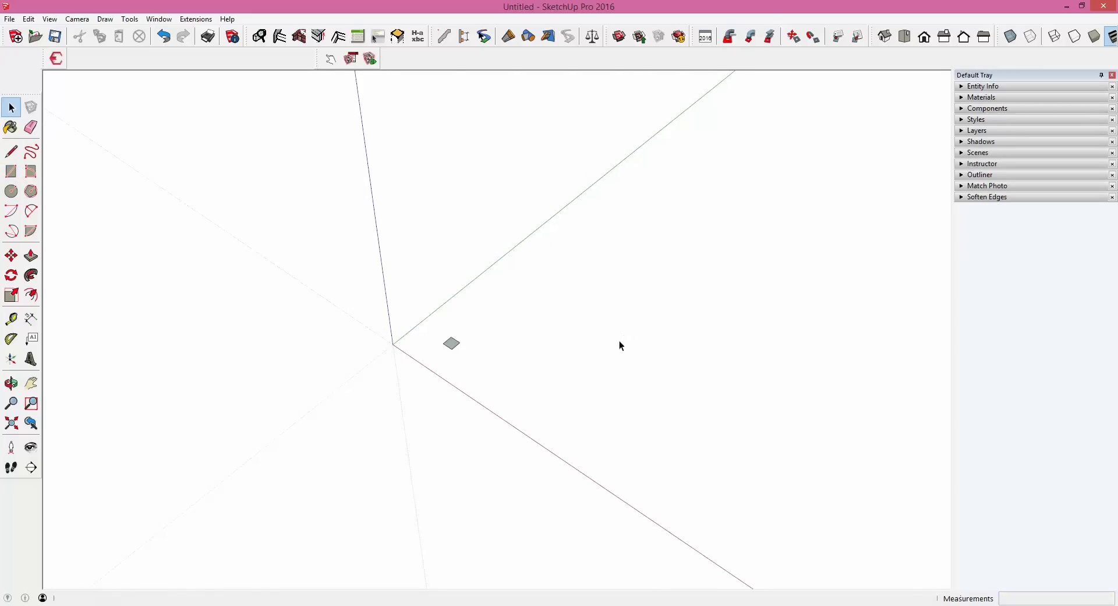
mouse_move(609, 338)
middle_mouse_down()
mouse_move(340, 362)
mouse_move(334, 267)
mouse_move(276, 328)
middle_mouse_up()
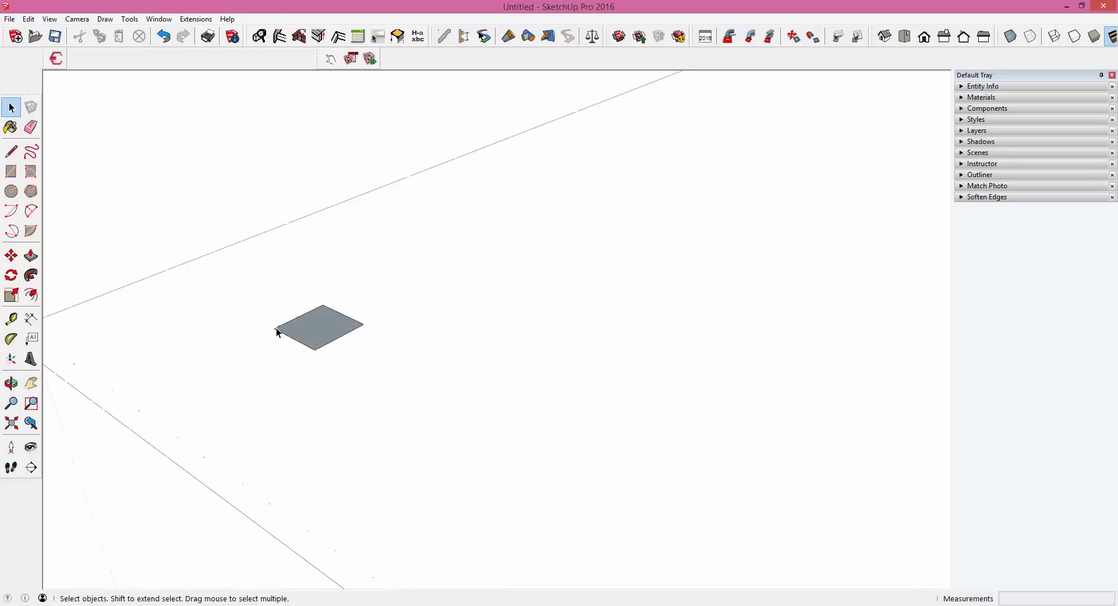
scroll(330, 340, "up", 3)
scroll(330, 340, "up", 3)
key("p")
left_click_drag(340, 324, 337, 153)
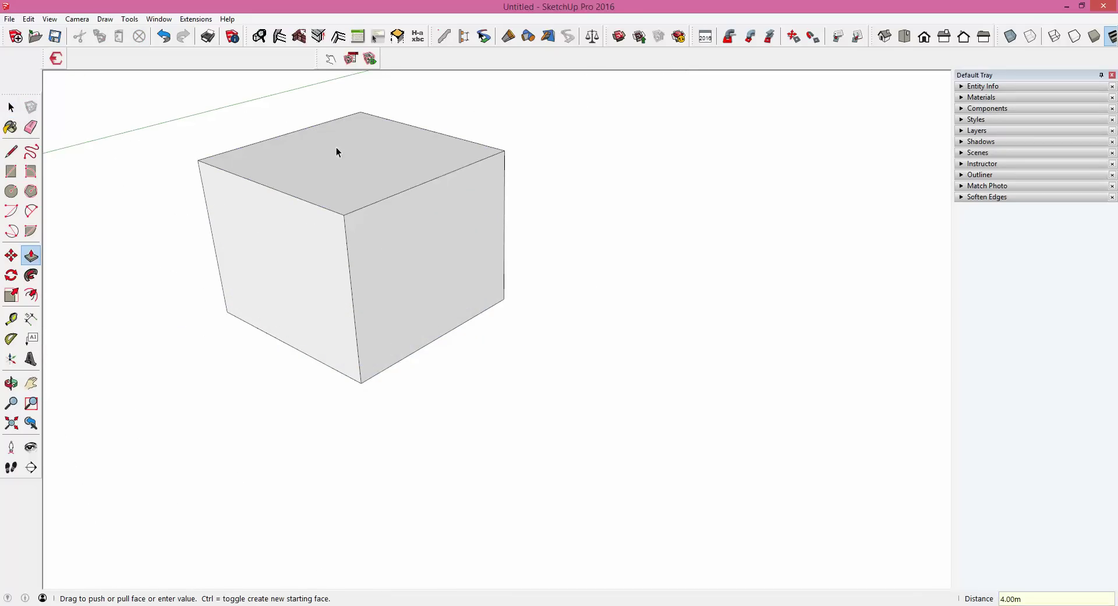
key("space")
Carve a corner notch by drawing a rectangle on the front face and pushing it in.
scroll(343, 169, "up", 2)
key("r")
left_click(341, 227)
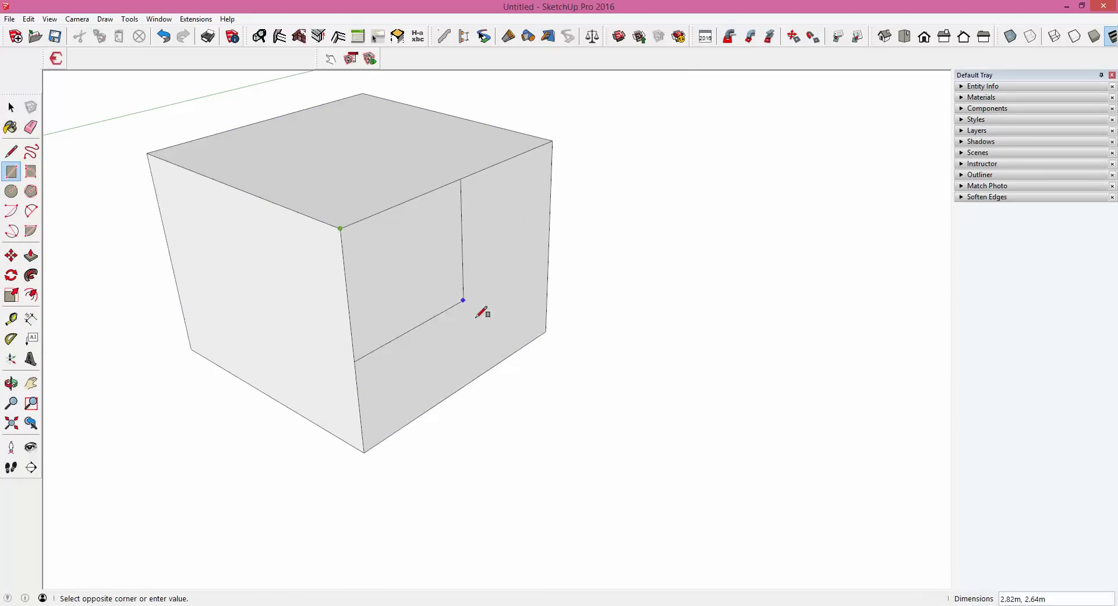
left_click(473, 322)
key("p")
left_click_drag(453, 312, 260, 226)
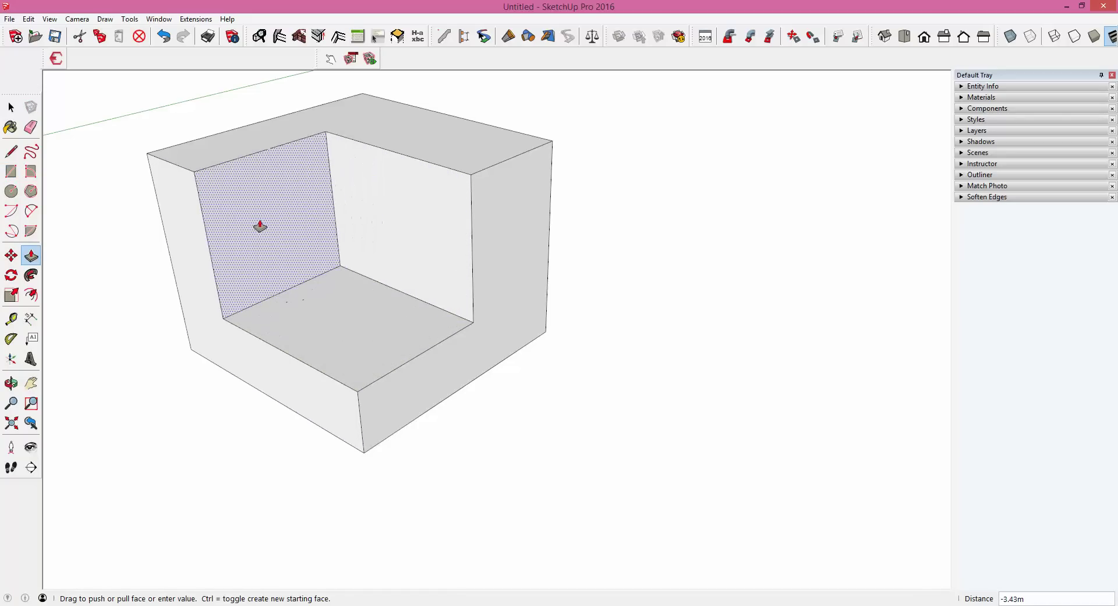
left_click(287, 244)
Select the whole notched box and make it a component named BOX.
key("space")
middle_click_drag(327, 286, 362, 274)
scroll(556, 337, "down", 3)
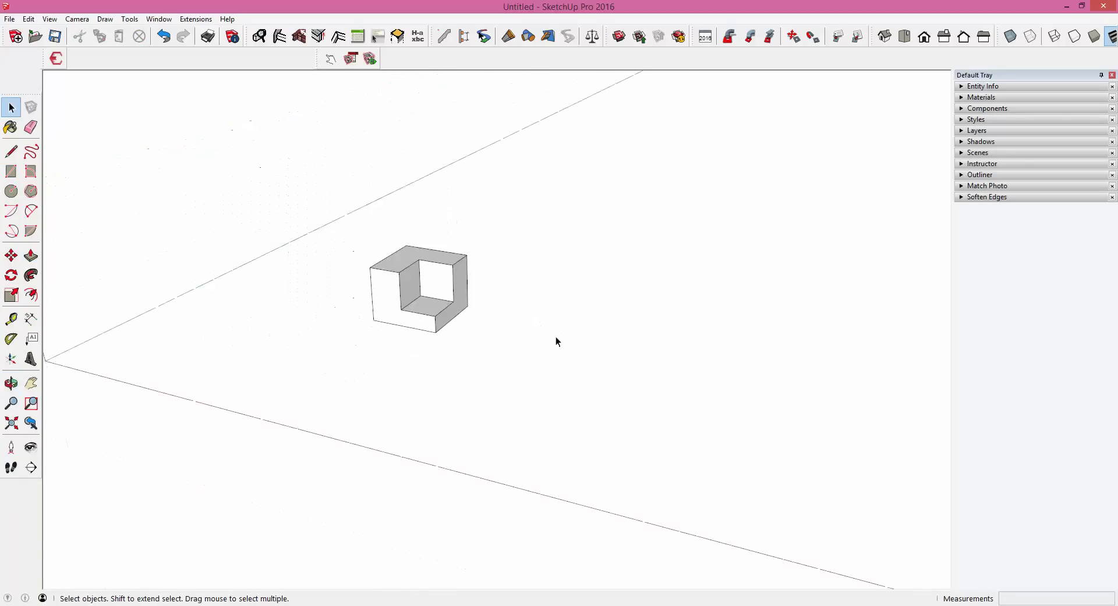
middle_click_drag(555, 336, 420, 295)
scroll(436, 281, "up", 3)
triple_click(435, 282)
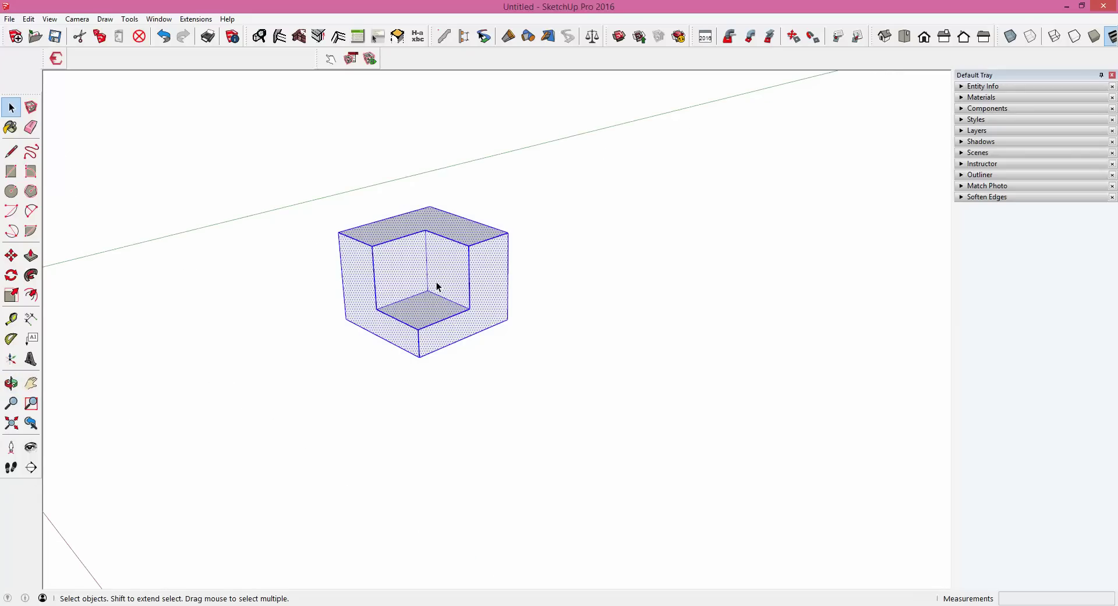
key("g")
type("BO")
key("Return")
middle_click_drag(545, 270, 419, 292)
scroll(420, 292, "down", 1)
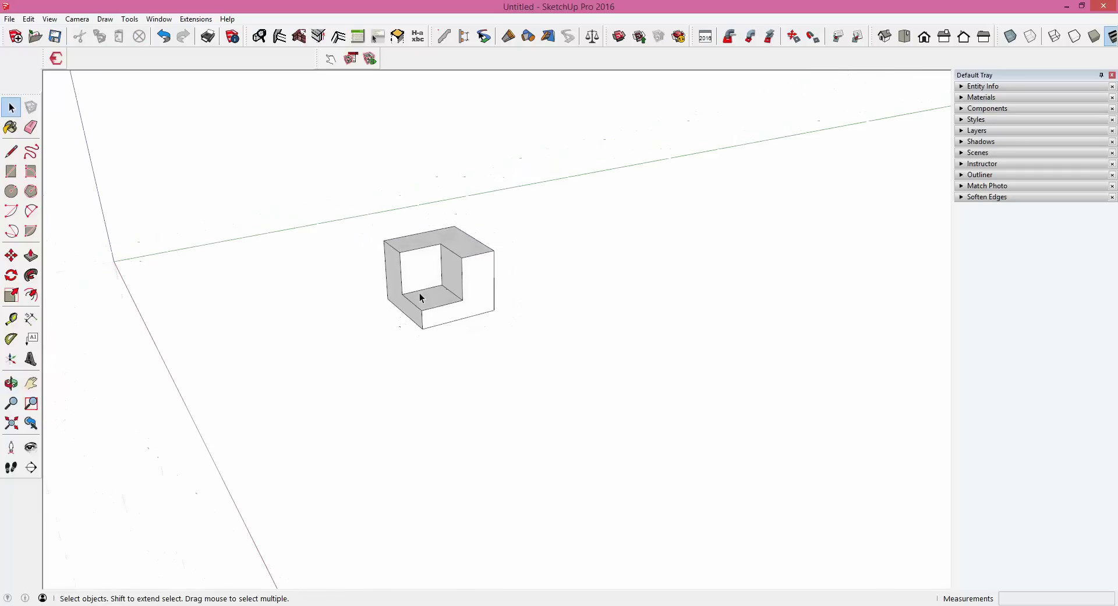
With the Paint Bucket, browse the material collections and open the Tile collection.
key("b")
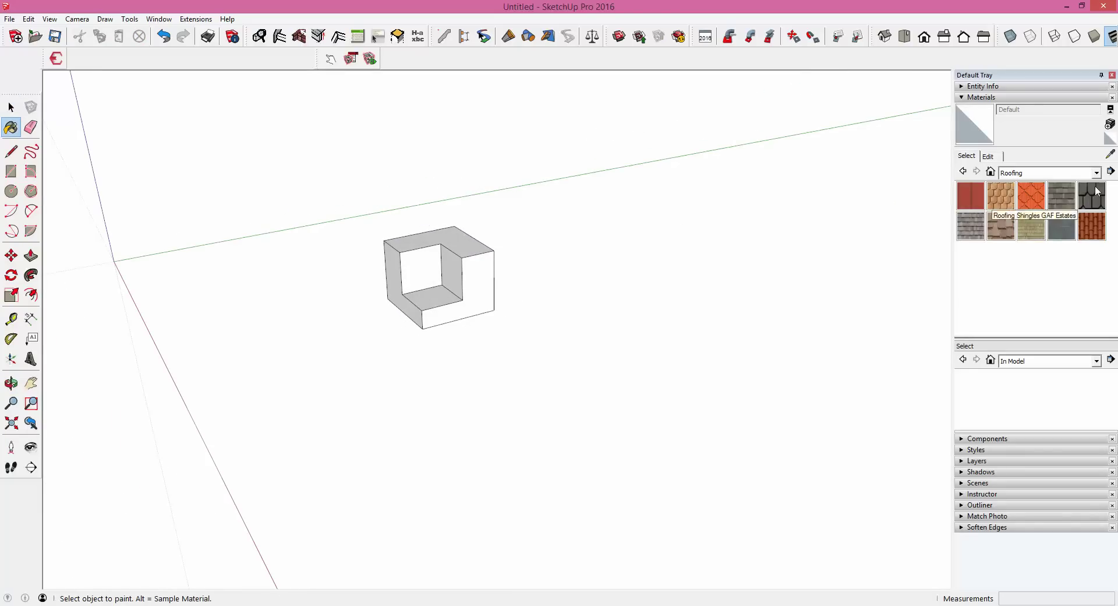
left_click(1097, 173)
scroll(1053, 256, "up", 1)
scroll(1053, 264, "down", 1)
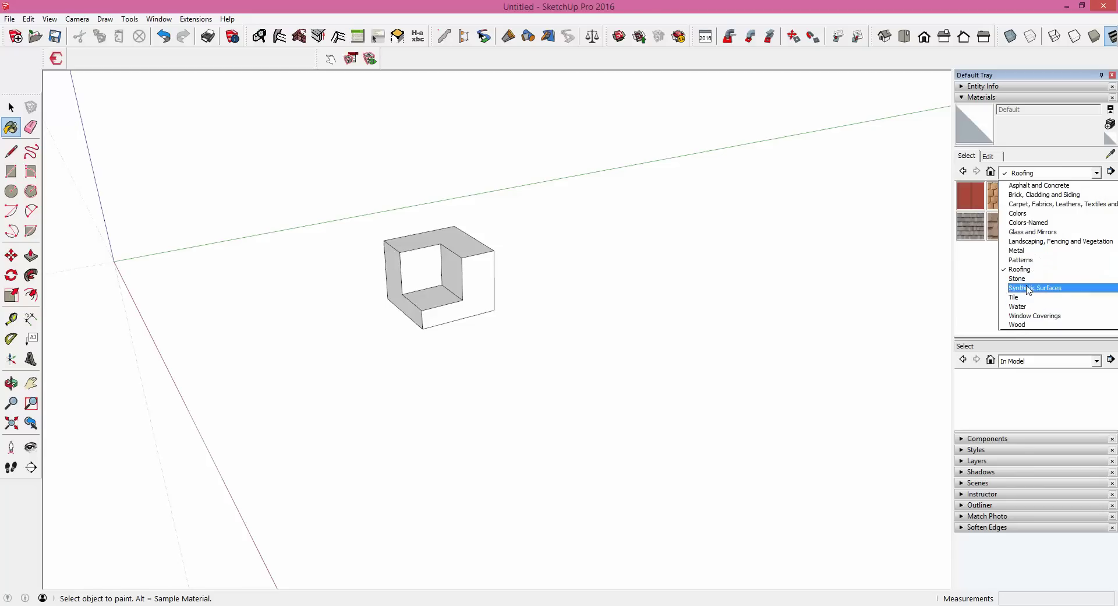
left_click(1027, 279)
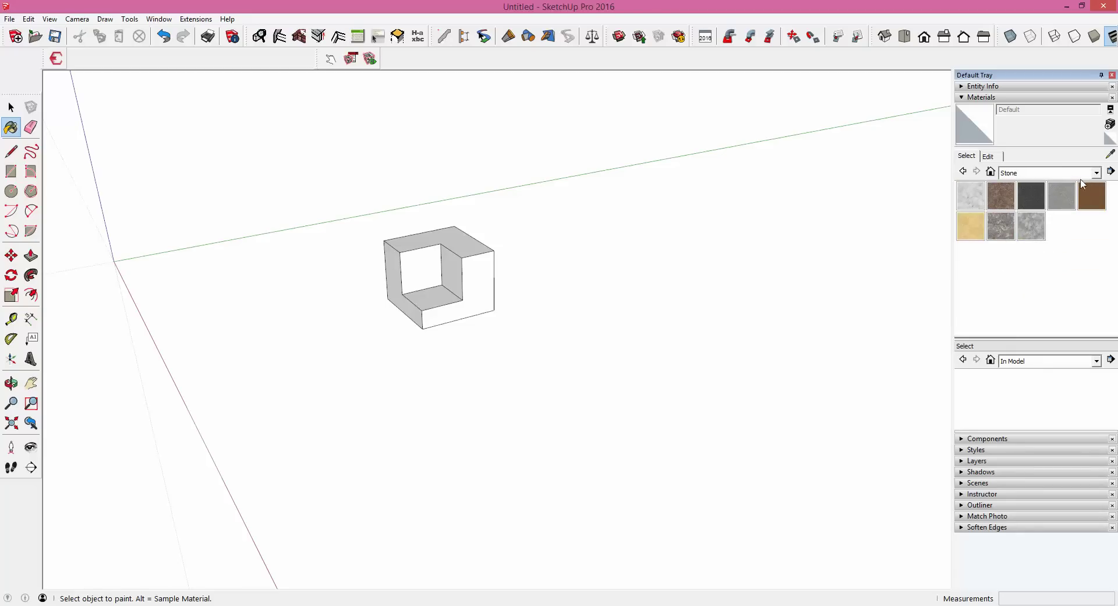
left_click(1097, 173)
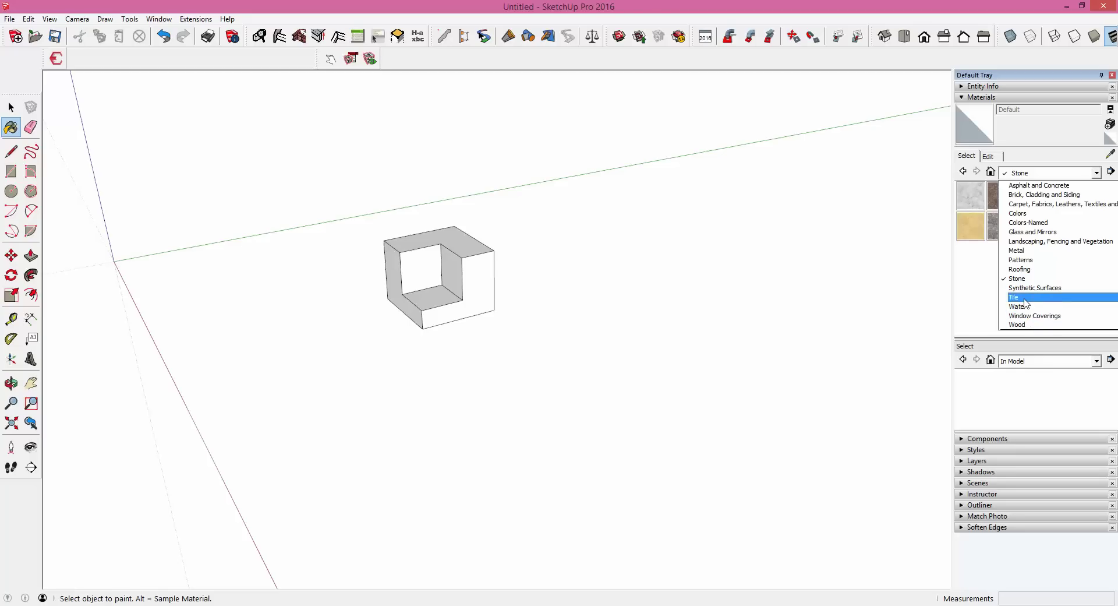
left_click(1014, 297)
Apply the Field Rectangle Tile material to the BOX component.
left_click(970, 226)
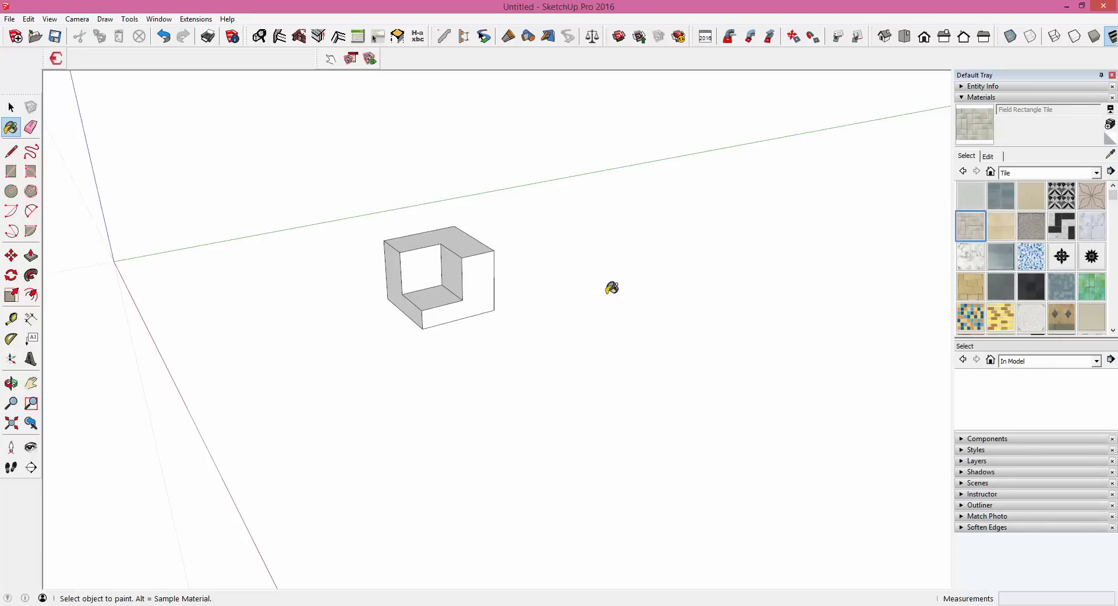
left_click(492, 267)
scroll(452, 285, "up", 3)
scroll(497, 263, "up", 5)
scroll(397, 272, "down", 6)
scroll(397, 272, "down", 3)
key("space")
scroll(547, 257, "up", 3)
mouse_move(475, 270)
middle_mouse_down()
mouse_move(448, 299)
mouse_move(460, 292)
middle_mouse_up()
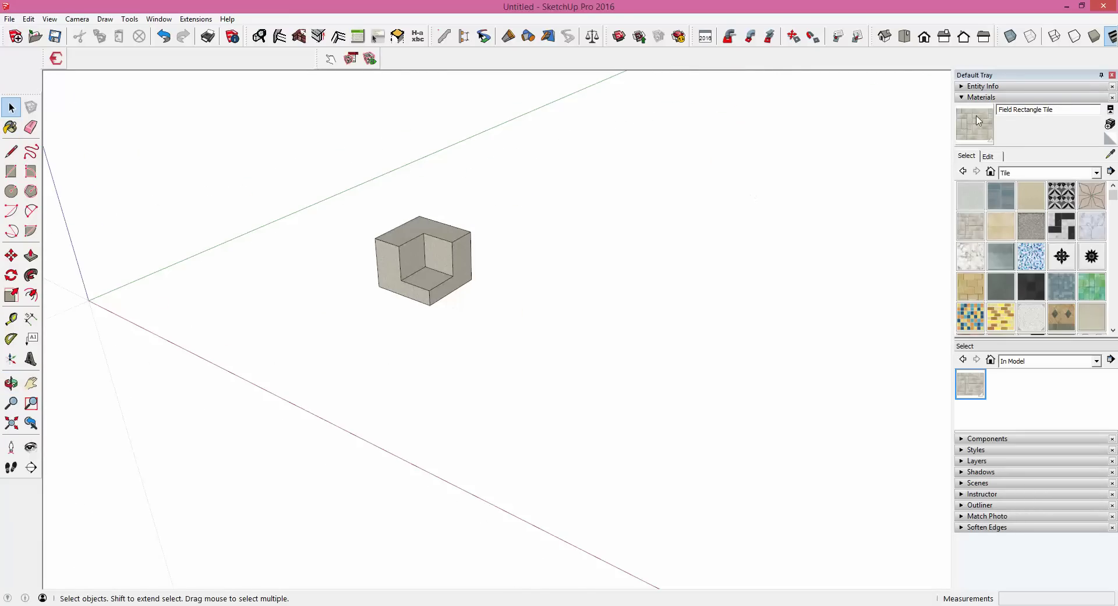
left_click(981, 97)
scroll(488, 243, "up", 3)
scroll(505, 291, "down", 3)
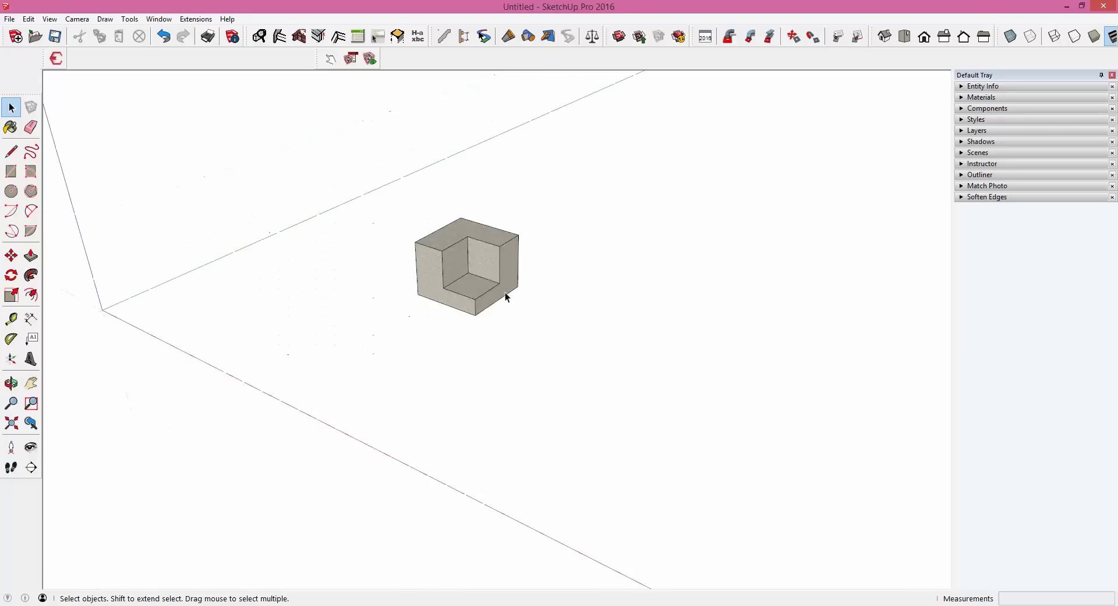
Save the model as rrrwrw.
scroll(505, 292, "down", 3)
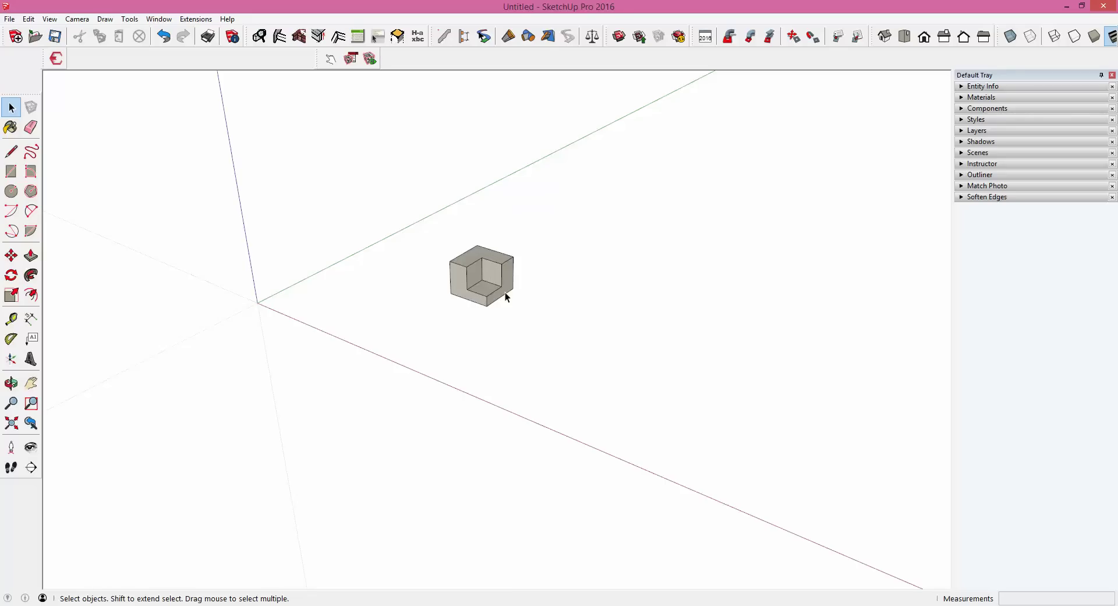
key("ctrl+s")
type("rrrwrw")
key("Return")
Send the model to LayOut from the File menu.
scroll(505, 291, "up", 3)
scroll(501, 282, "up", 4)
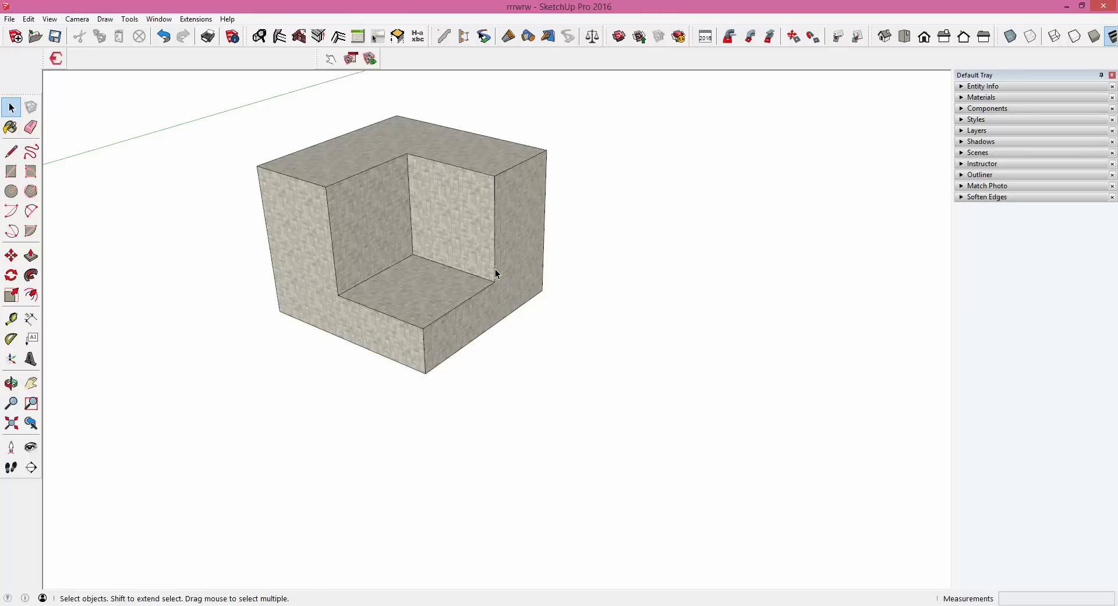
left_click(9, 19)
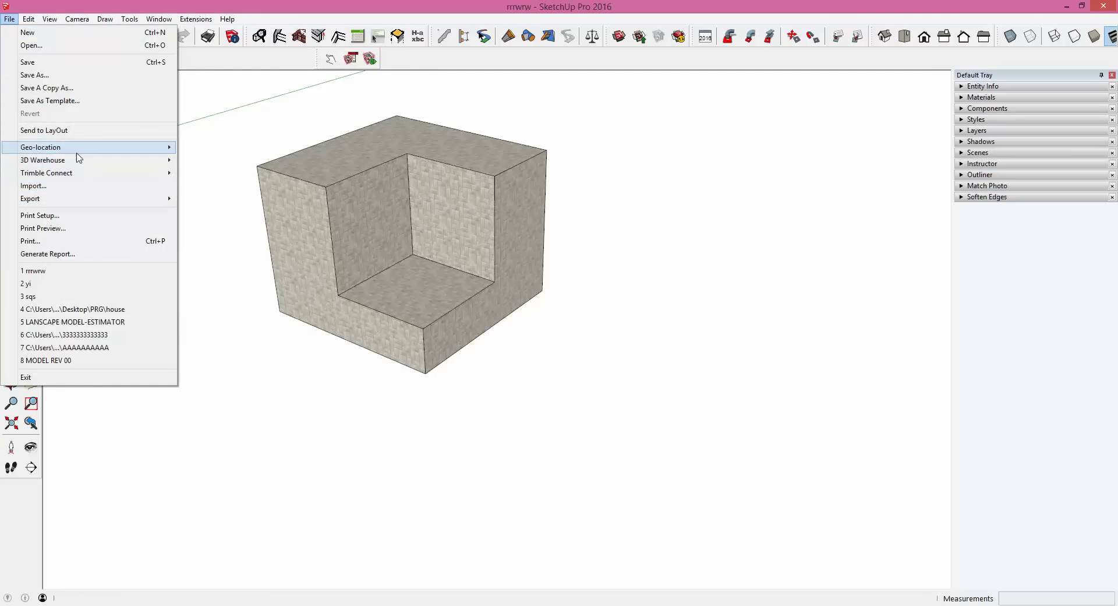
left_click(84, 130)
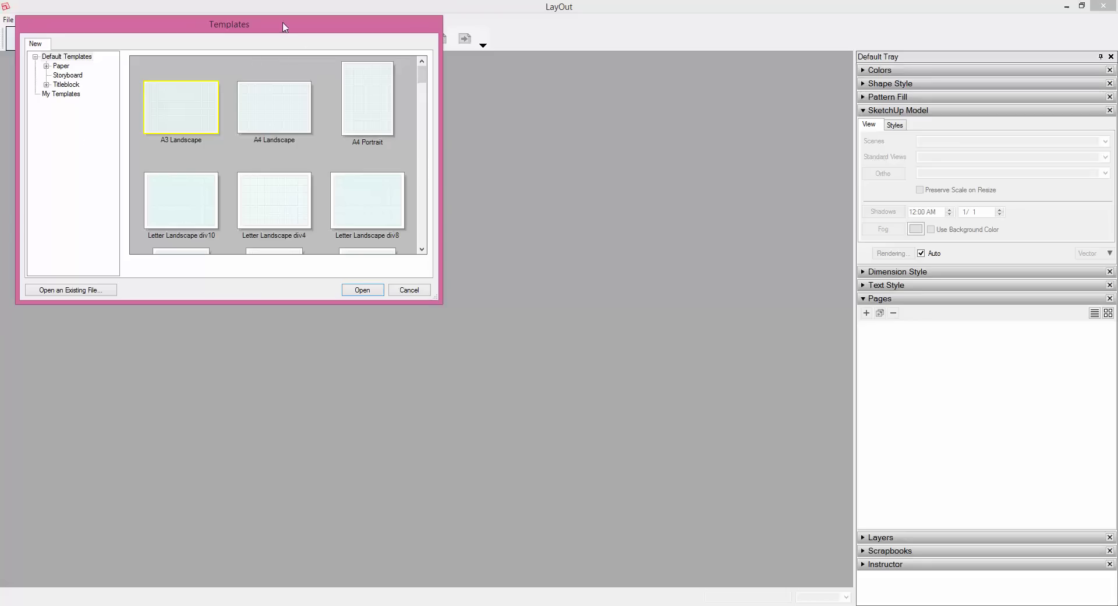
Move and enlarge the Templates dialog, browsing categories until the Paper templates show.
left_click_drag(283, 24, 543, 103)
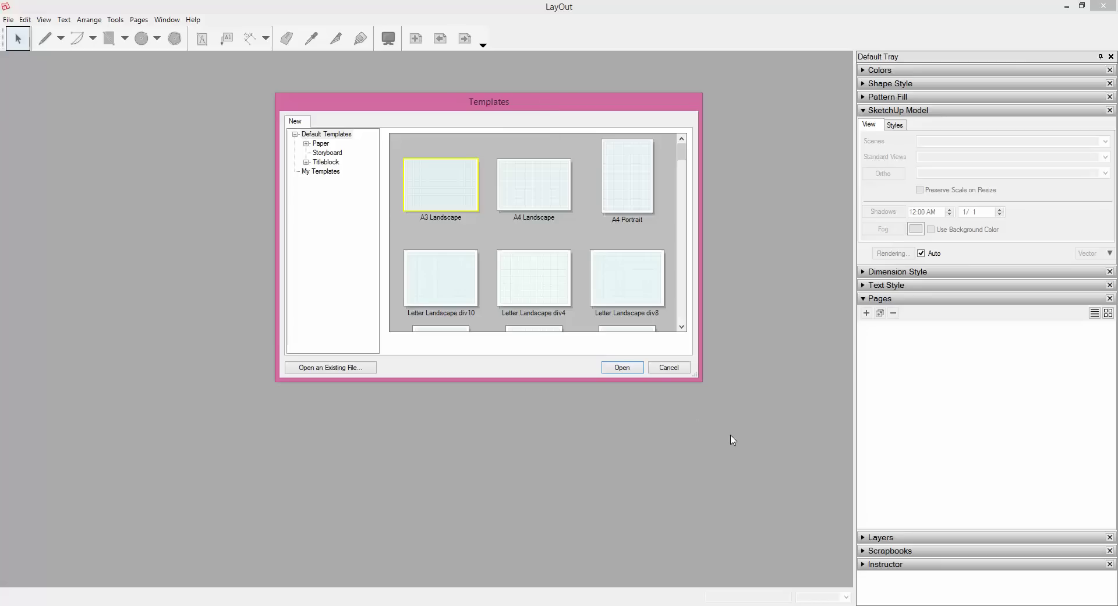
mouse_move(703, 382)
left_mouse_down()
mouse_move(791, 484)
mouse_move(808, 526)
left_mouse_up()
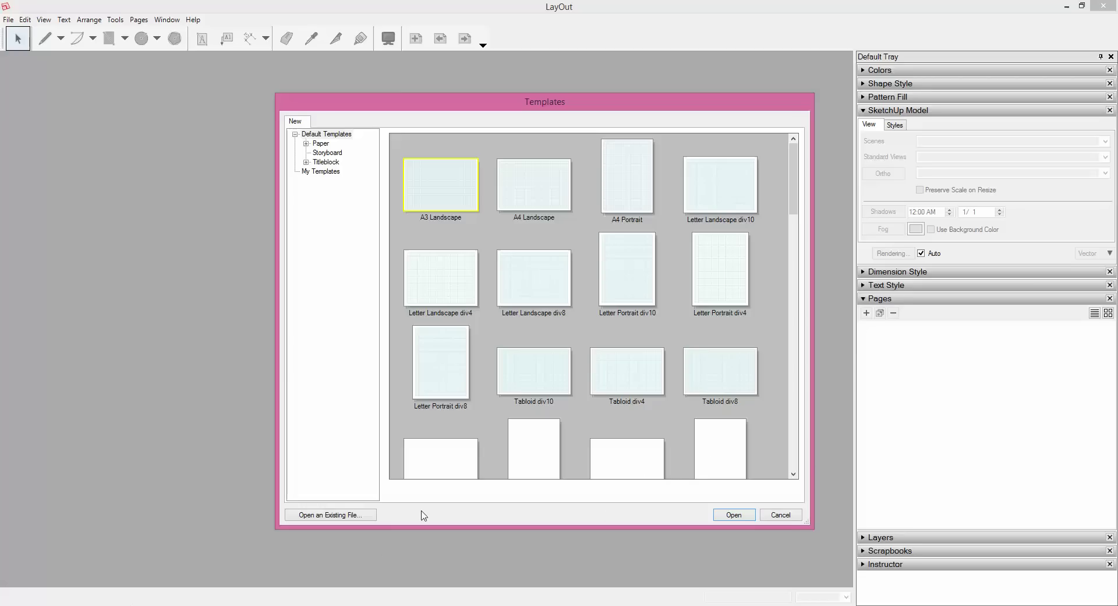
left_click(321, 172)
left_click(325, 162)
left_click(323, 153)
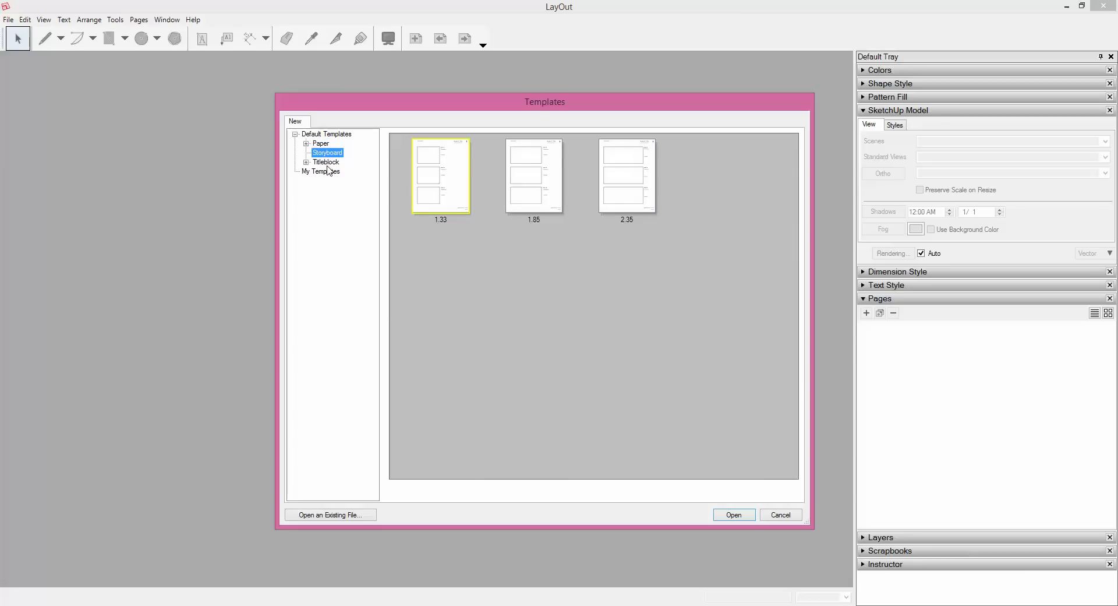
left_click(325, 163)
left_click(324, 172)
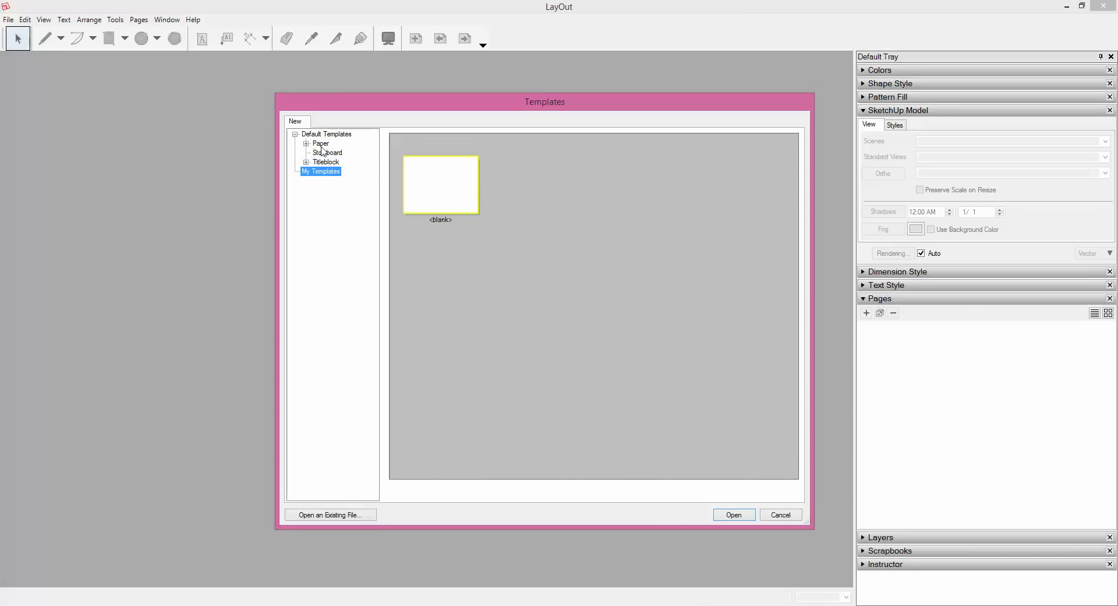
left_click(321, 145)
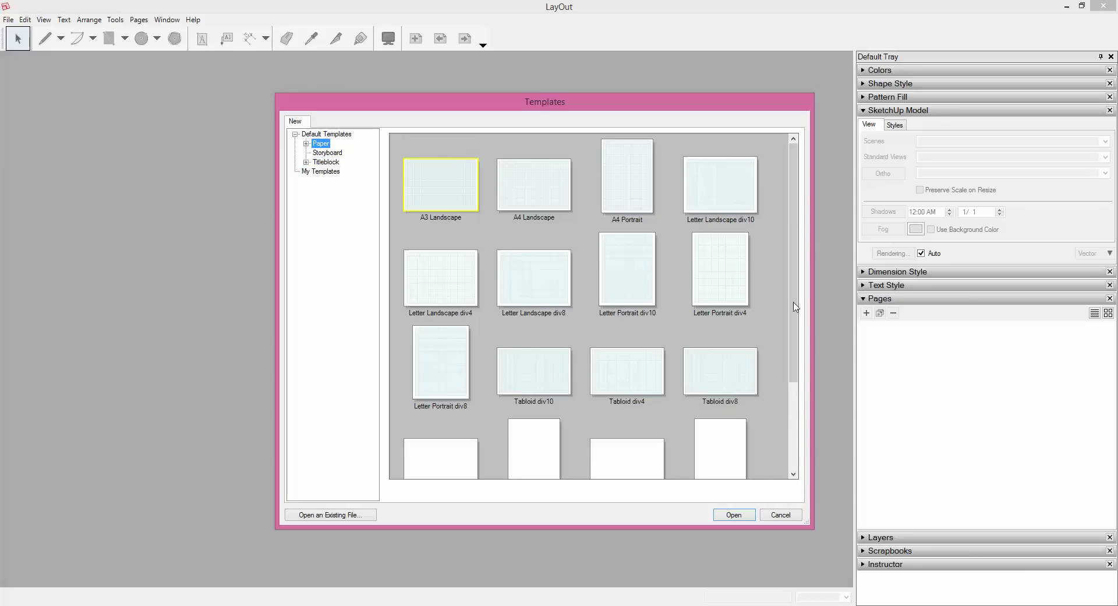
Create a new document from the plain A3 Landscape paper template.
scroll(783, 324, "down", 3)
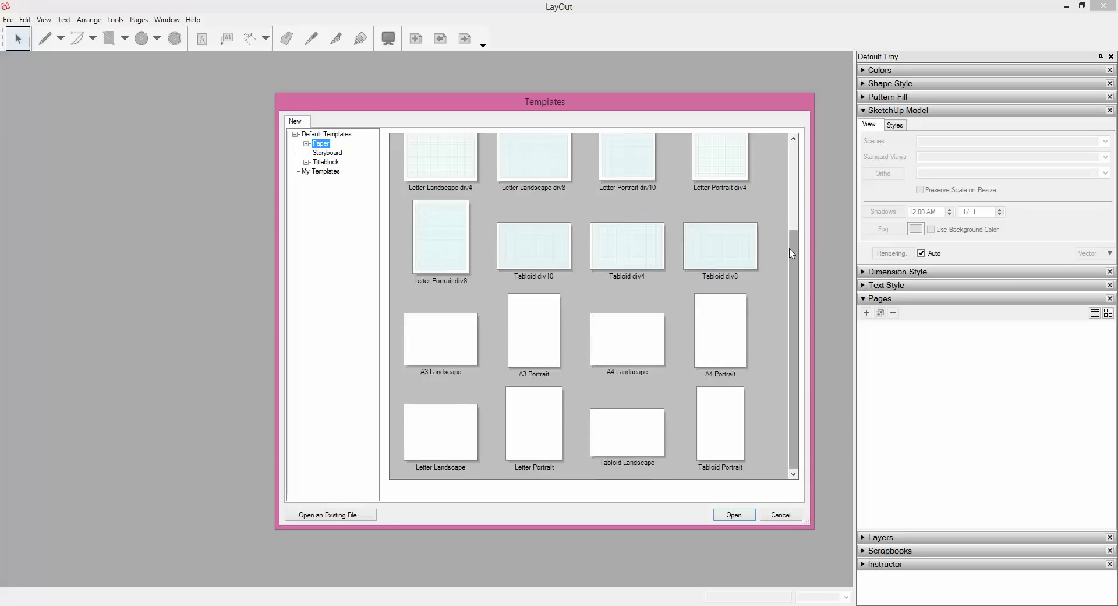
scroll(783, 233, "up", 3)
scroll(783, 175, "down", 3)
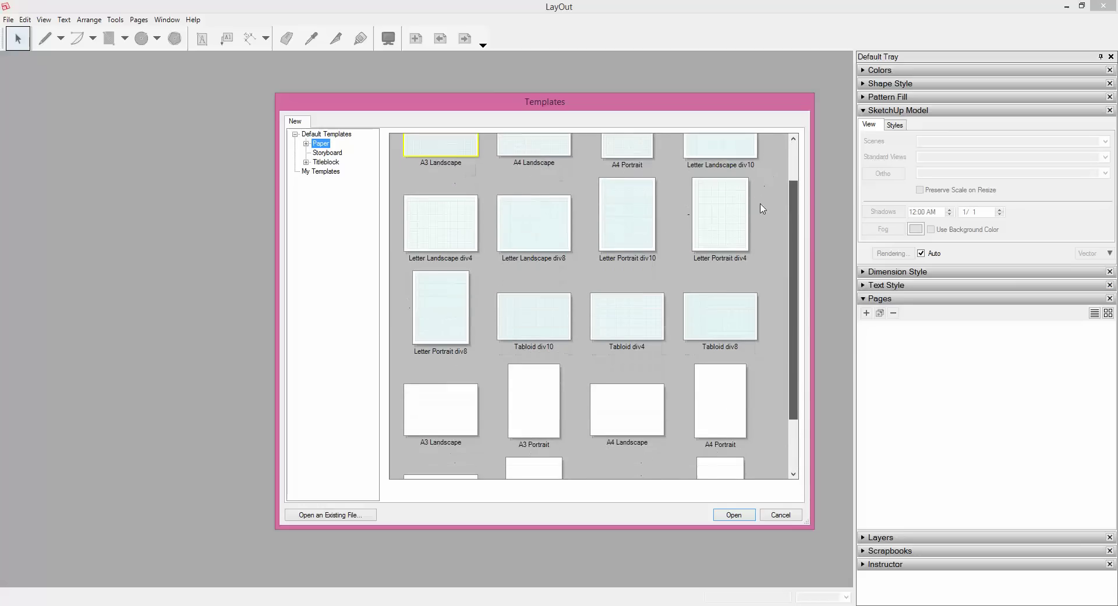
left_click(431, 368)
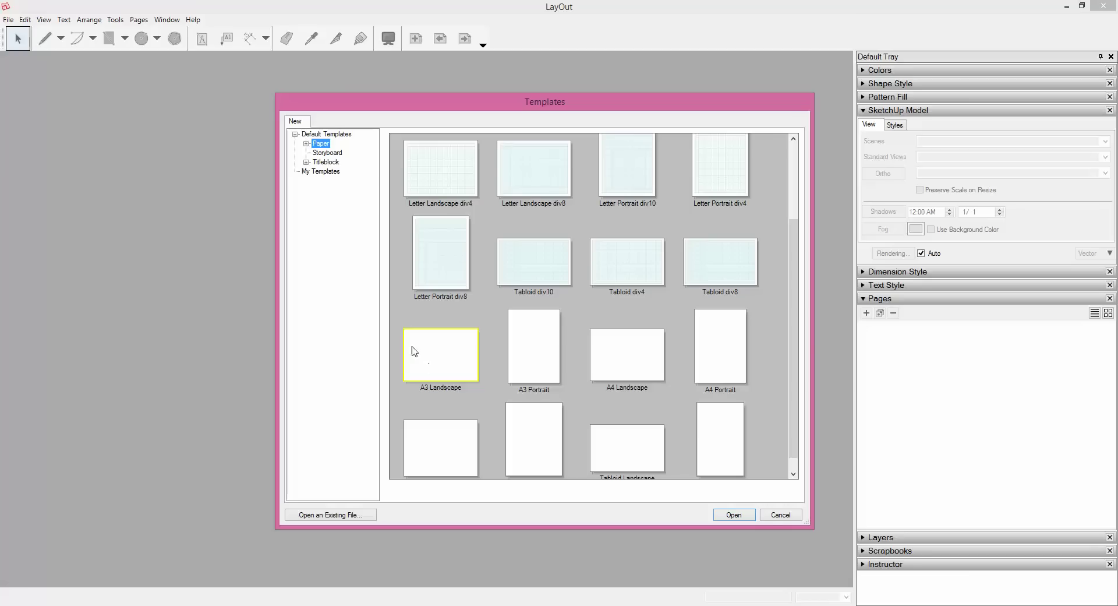
left_click(322, 172)
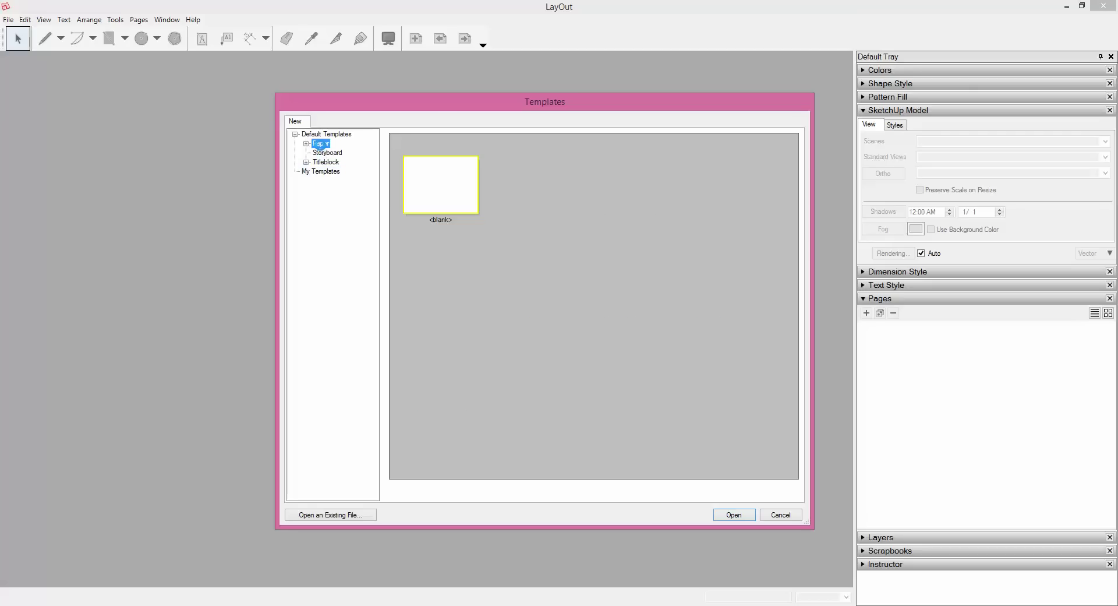
left_click(321, 145)
left_click(454, 460)
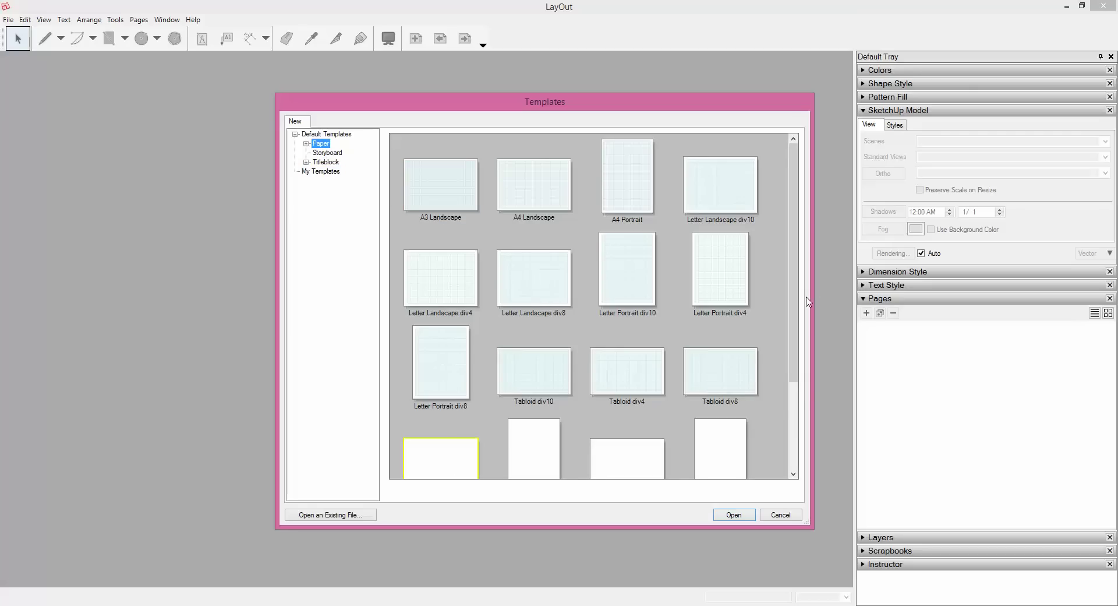
left_click_drag(798, 367, 798, 414)
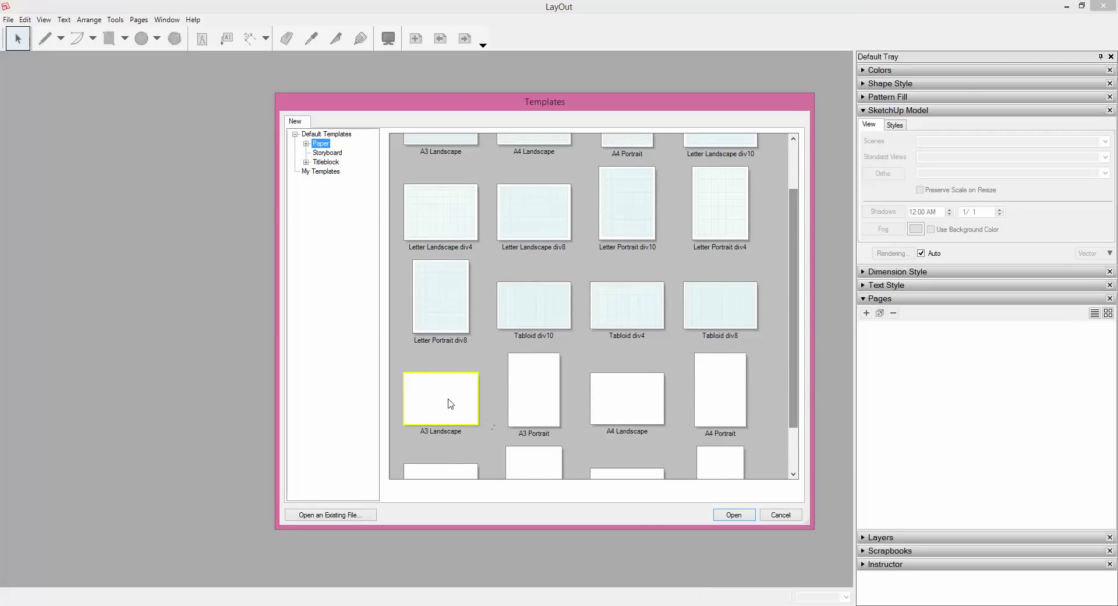
left_click(740, 517)
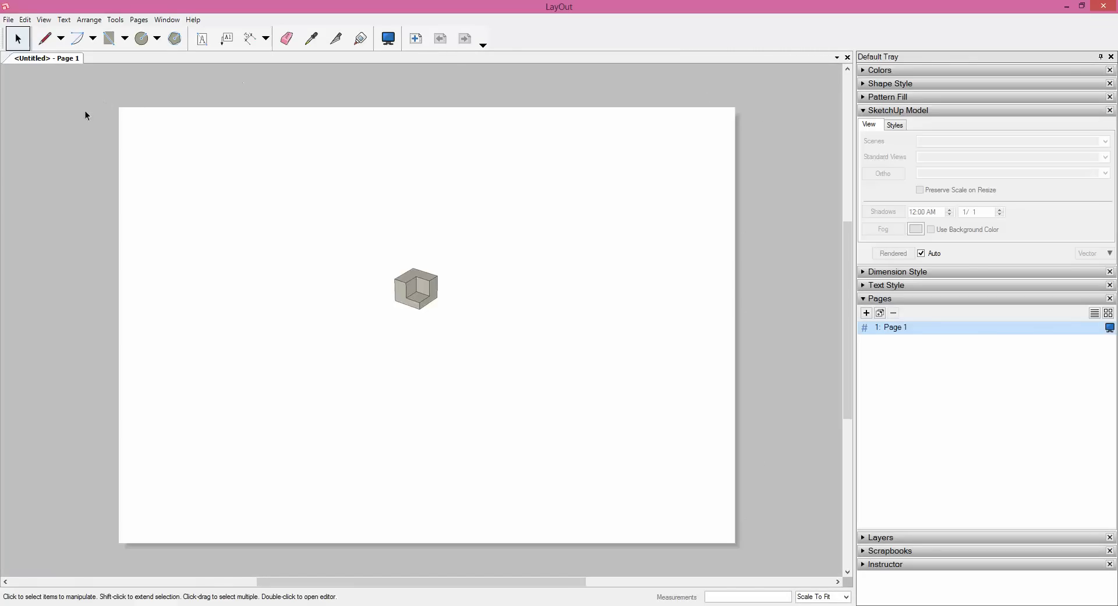
Move the model viewport slightly up and left on the page.
left_click(411, 298)
scroll(413, 297, "up", 2)
scroll(423, 296, "down", 3)
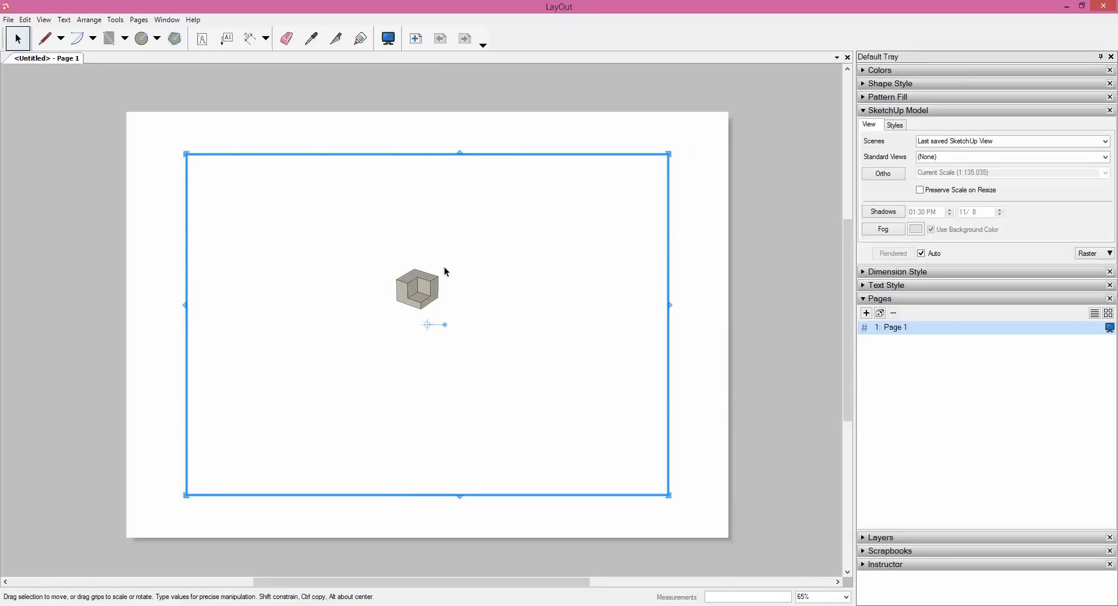
left_click_drag(408, 276, 375, 249)
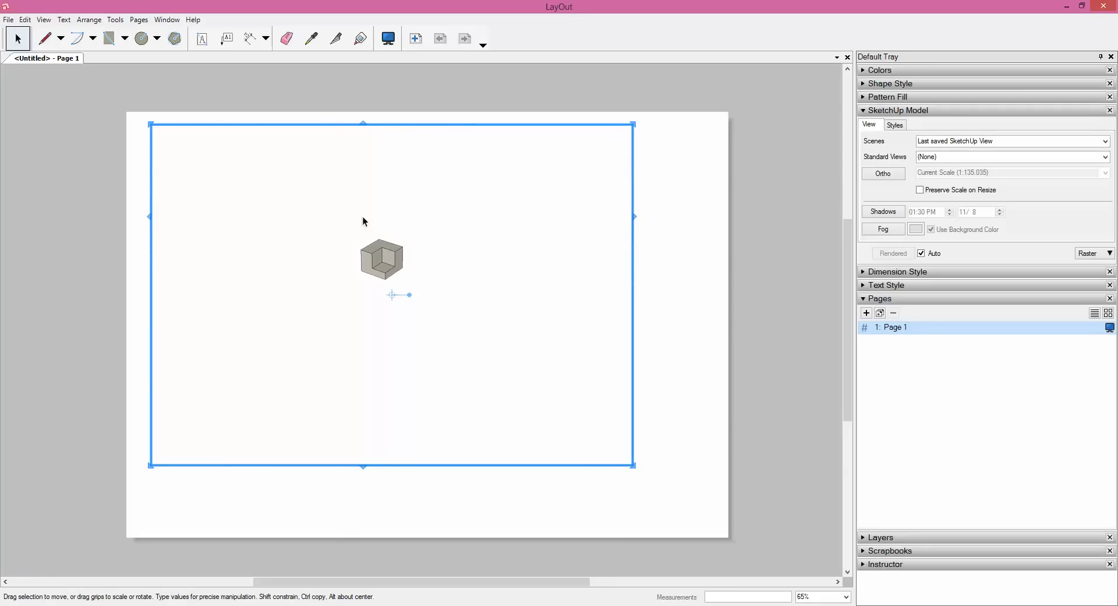
Collapse the Pages panel and show the SketchUp Model settings for the reselected viewport.
left_click(873, 111)
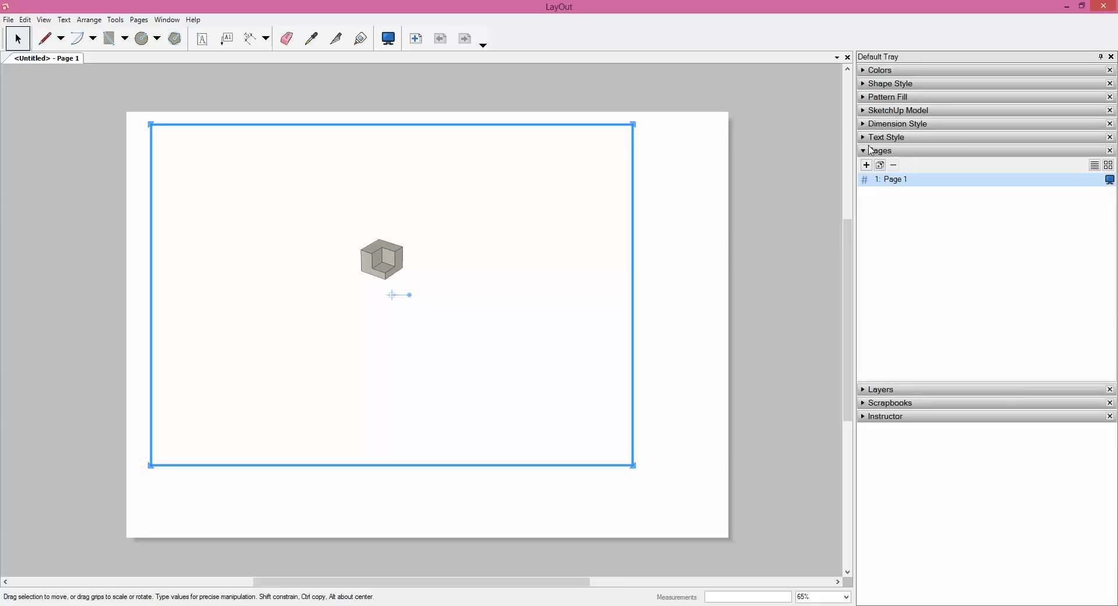
left_click(872, 152)
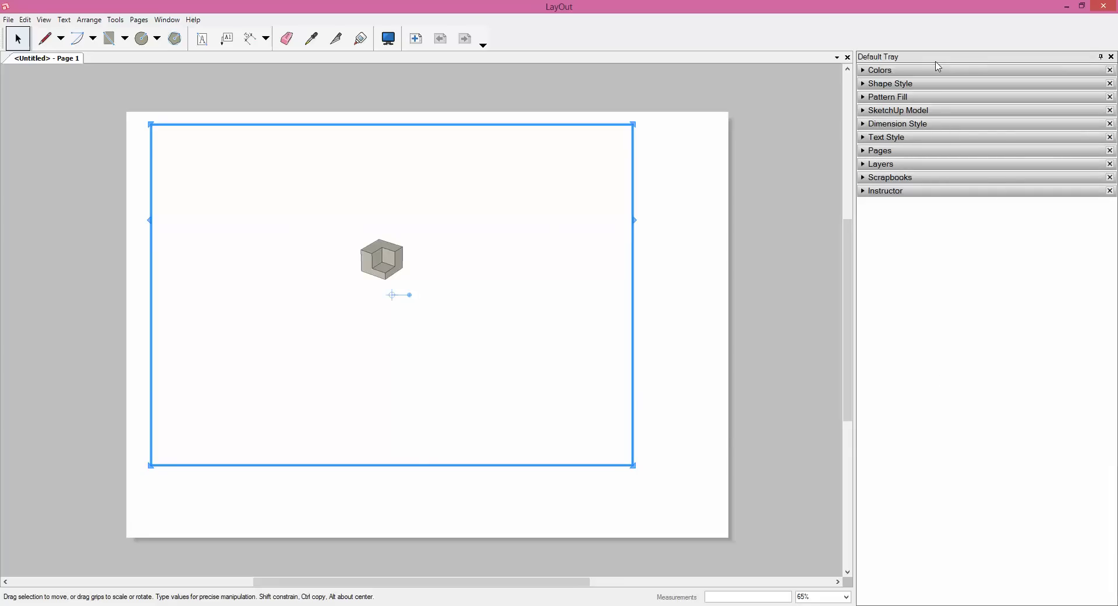
left_click(762, 452)
left_click(389, 272)
left_click(874, 110)
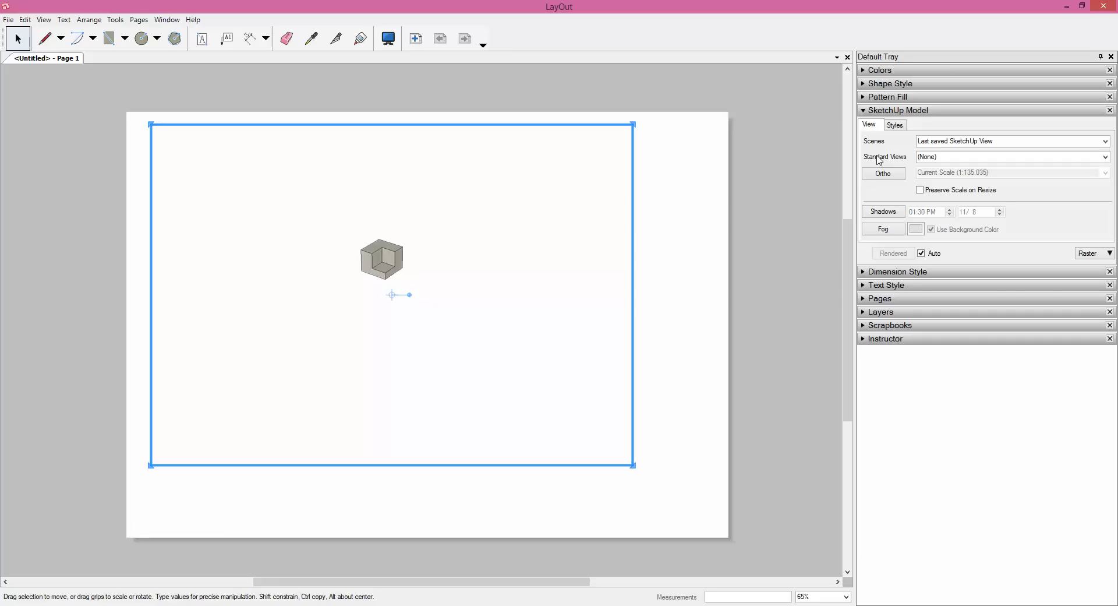
Try the Top, Front, Back and Left standard views, then return to Iso.
left_click(1105, 157)
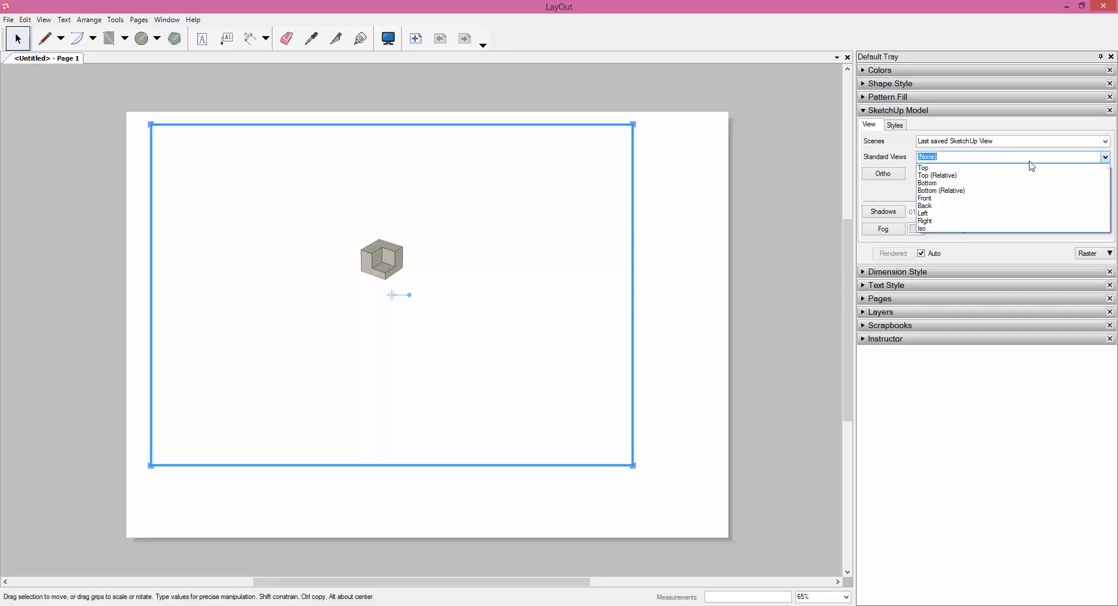
left_click(937, 168)
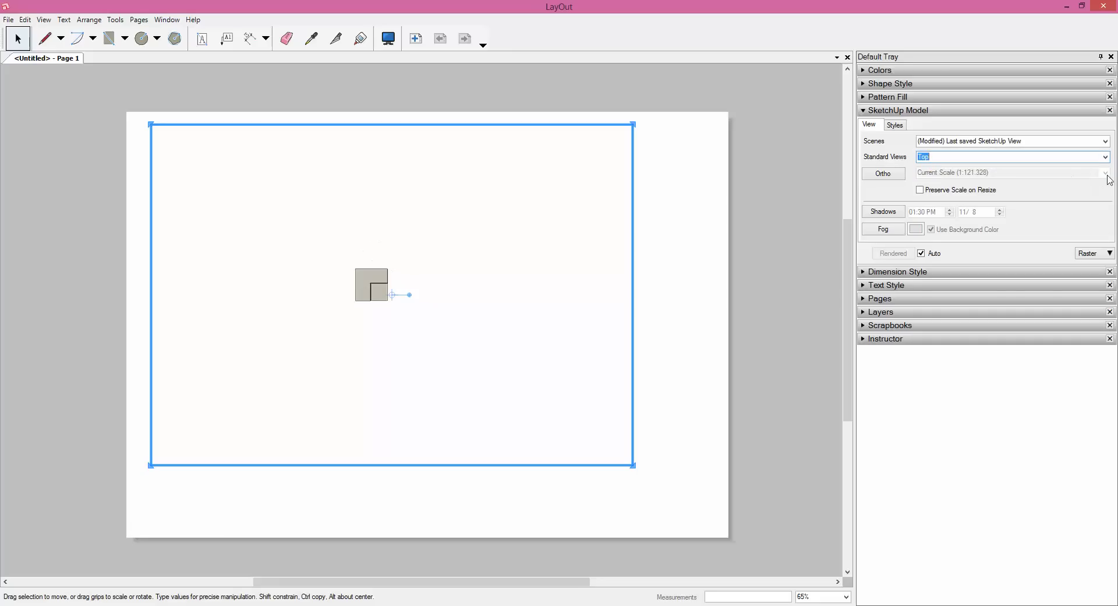
left_click(1108, 156)
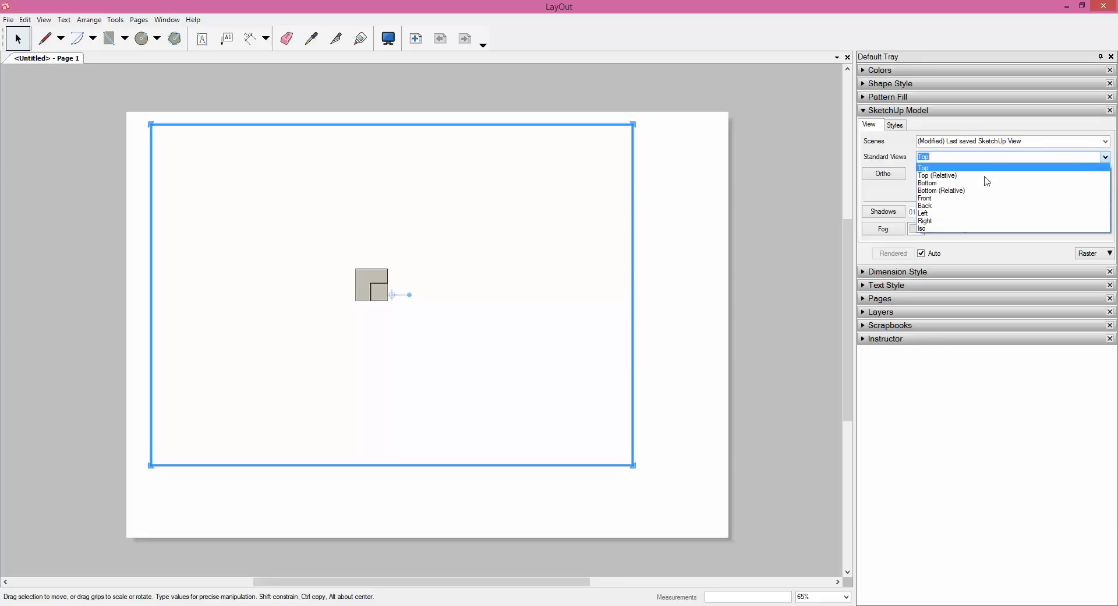
left_click(958, 201)
left_click(1106, 157)
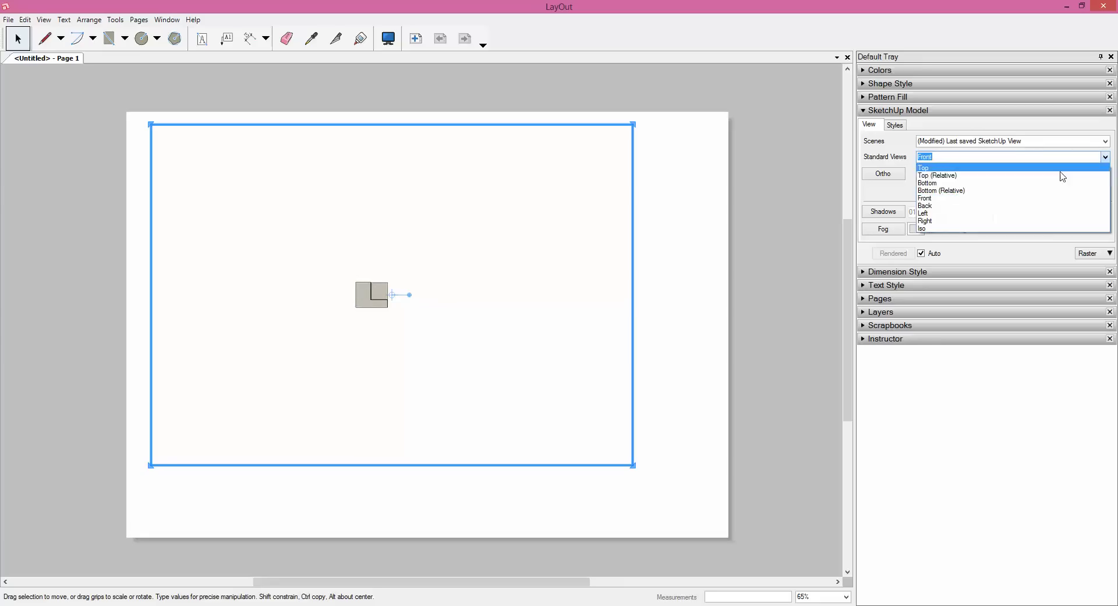
left_click(967, 207)
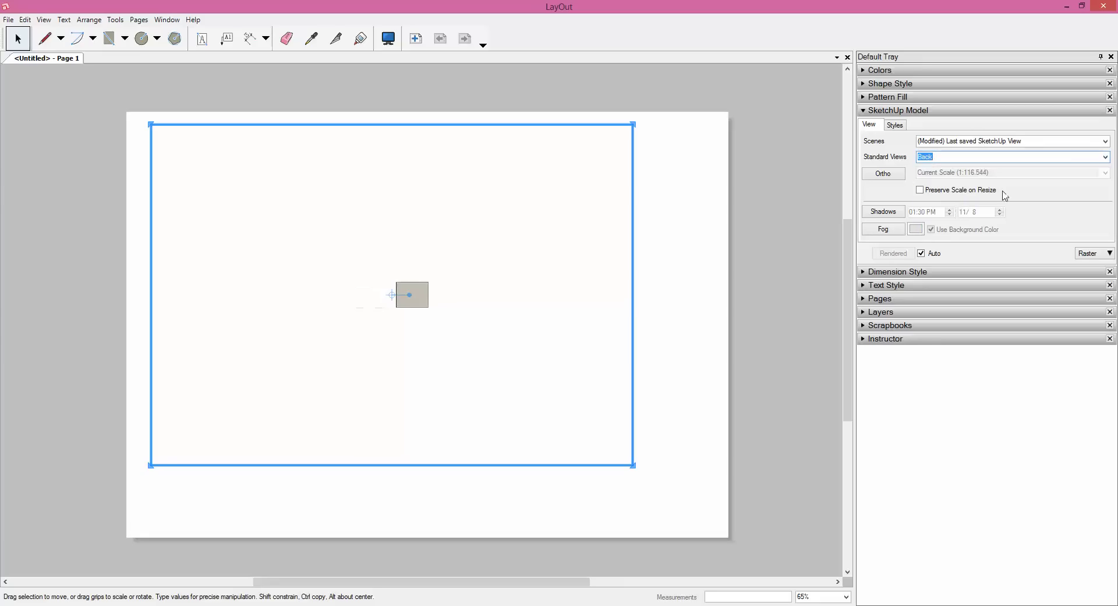
left_click(1095, 157)
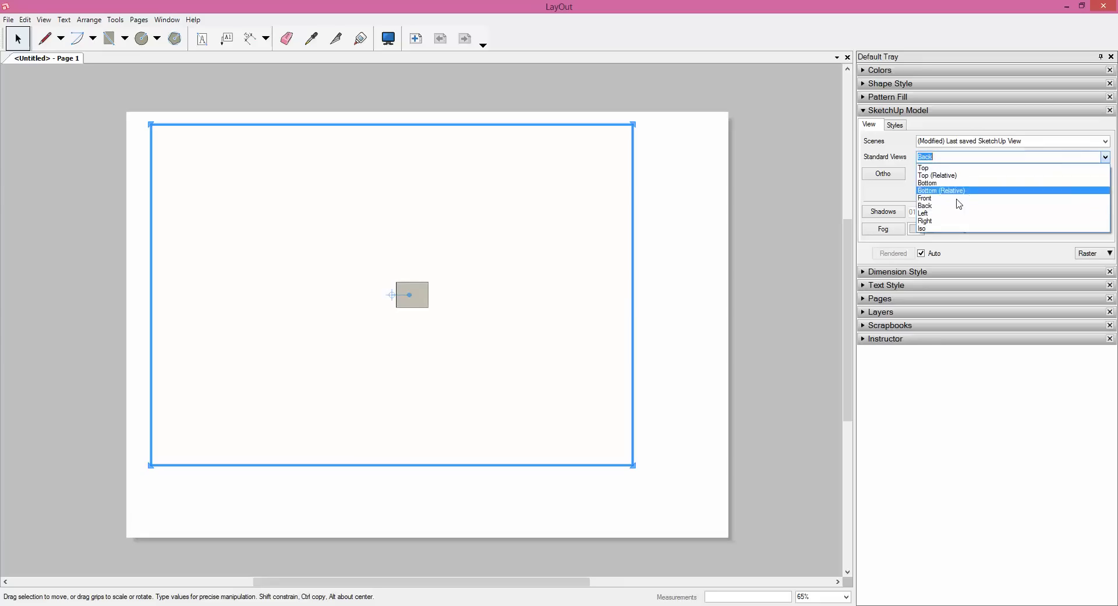
left_click(946, 217)
left_click(1106, 156)
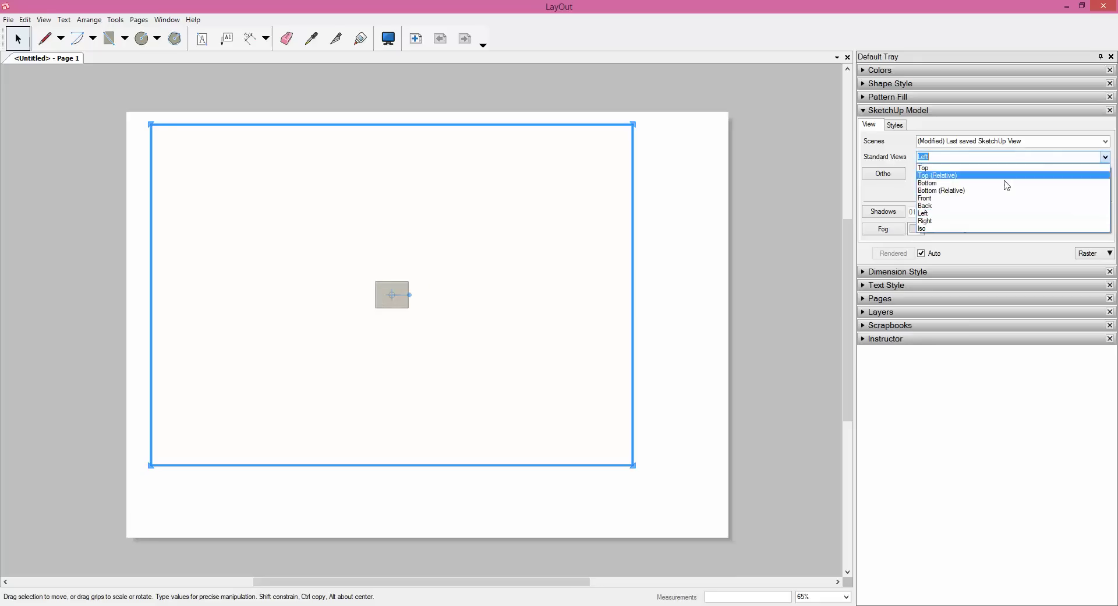
left_click(946, 229)
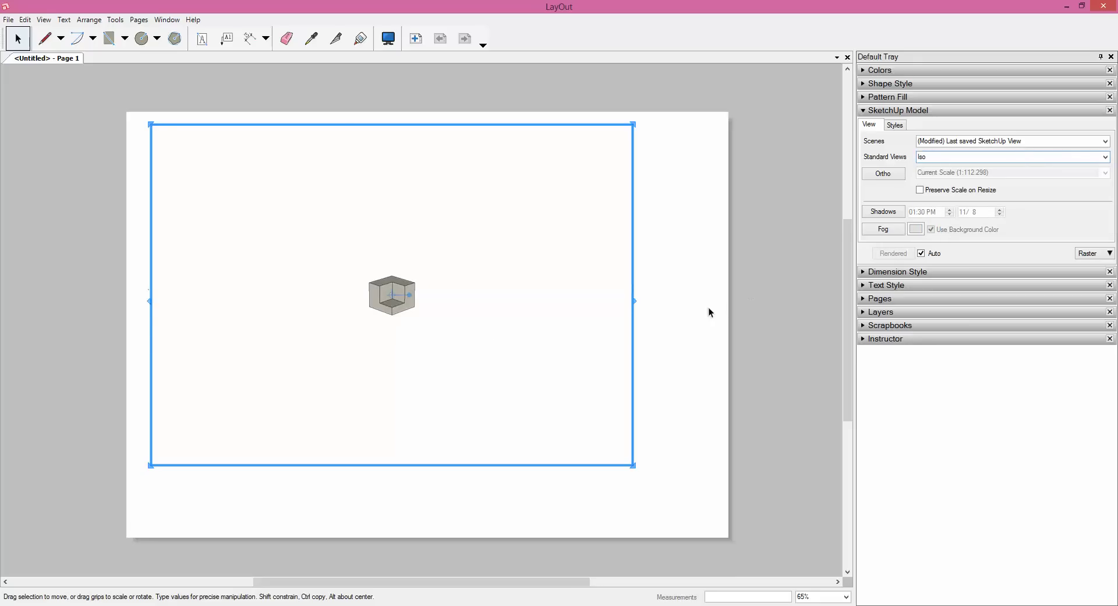
scroll(361, 309, "up", 2)
scroll(417, 290, "up", 1)
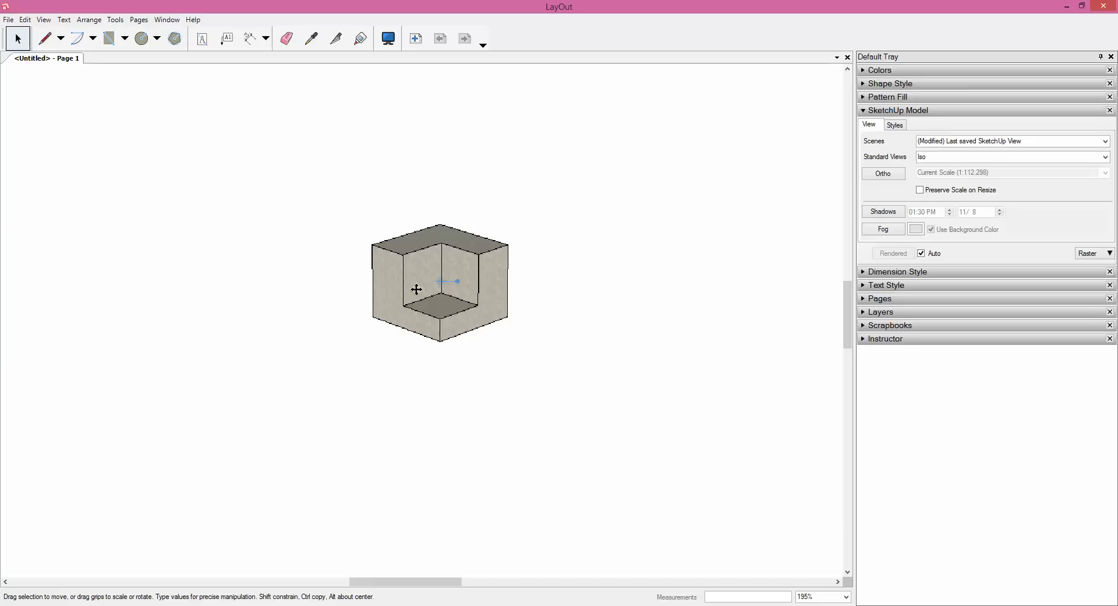
Switch the viewport to Ortho with the Top standard view, giving scale 1:224.596.
left_click(892, 174)
scroll(499, 289, "down", 1)
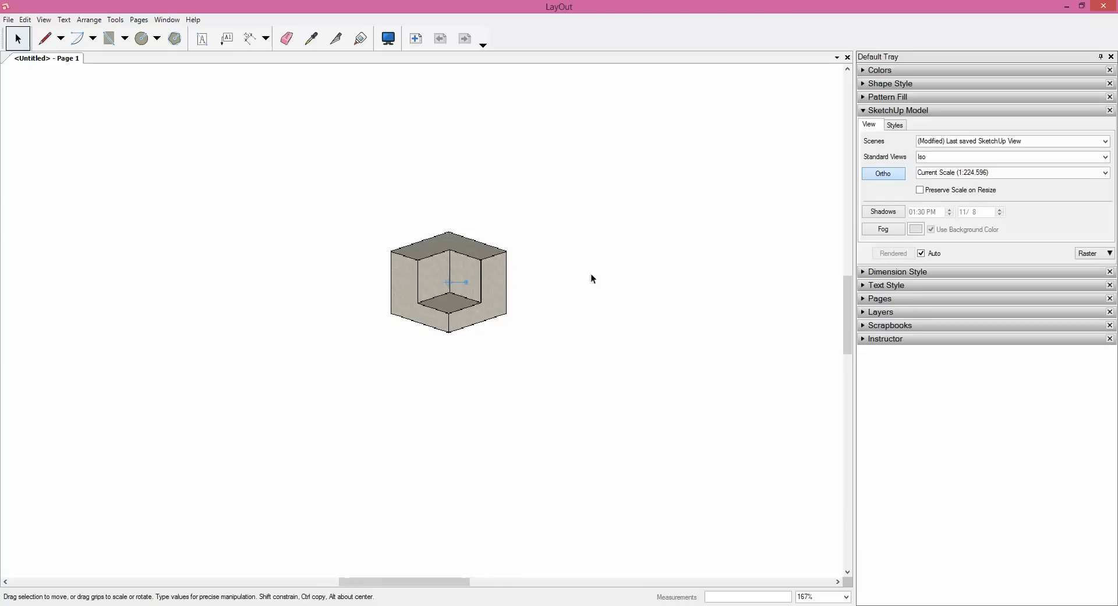
scroll(452, 253, "down", 2)
scroll(452, 253, "down", 4)
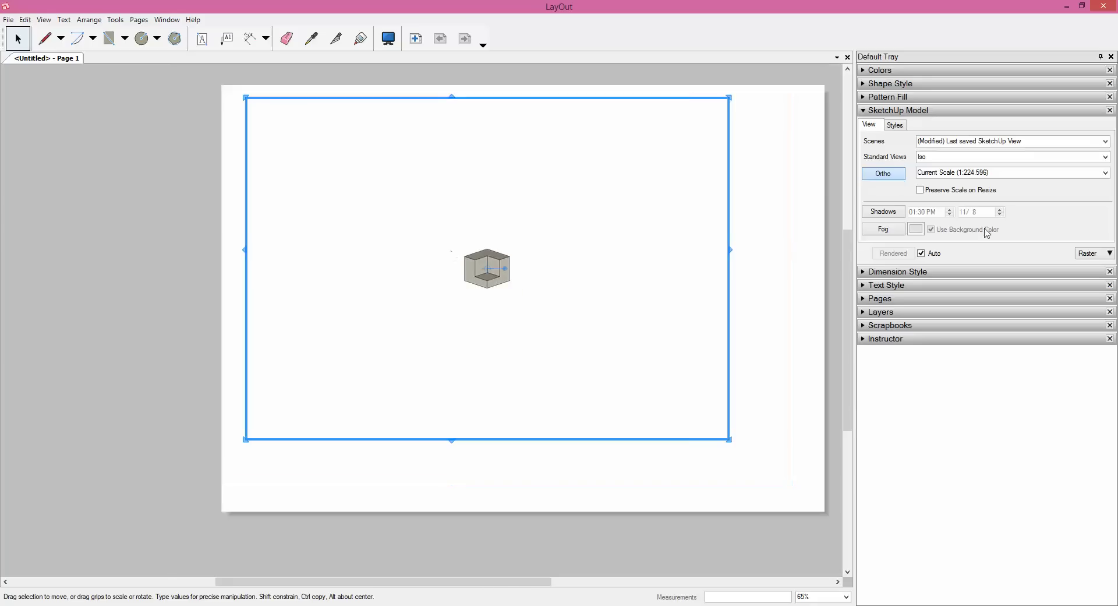
left_click(1106, 157)
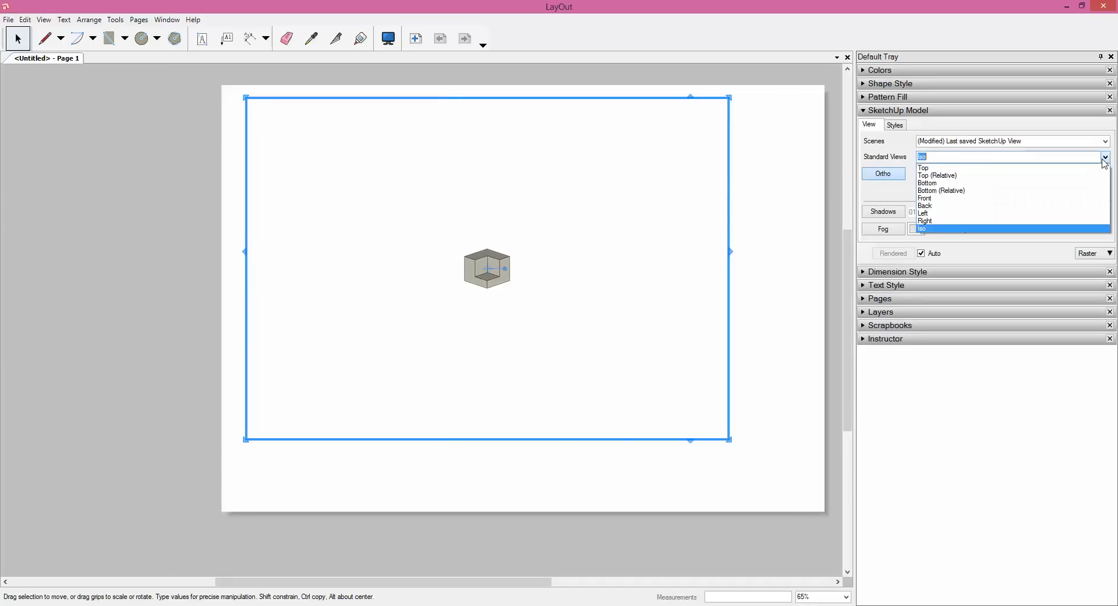
left_click(967, 164)
scroll(445, 274, "up", 2)
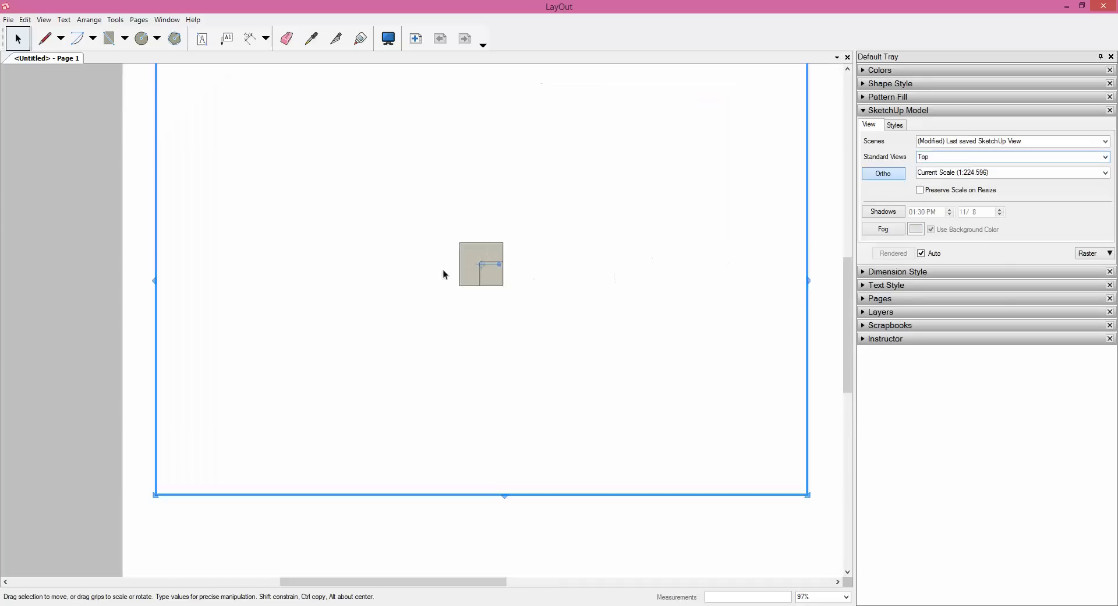
scroll(479, 266, "up", 4)
scroll(481, 266, "up", 4)
scroll(481, 266, "down", 5)
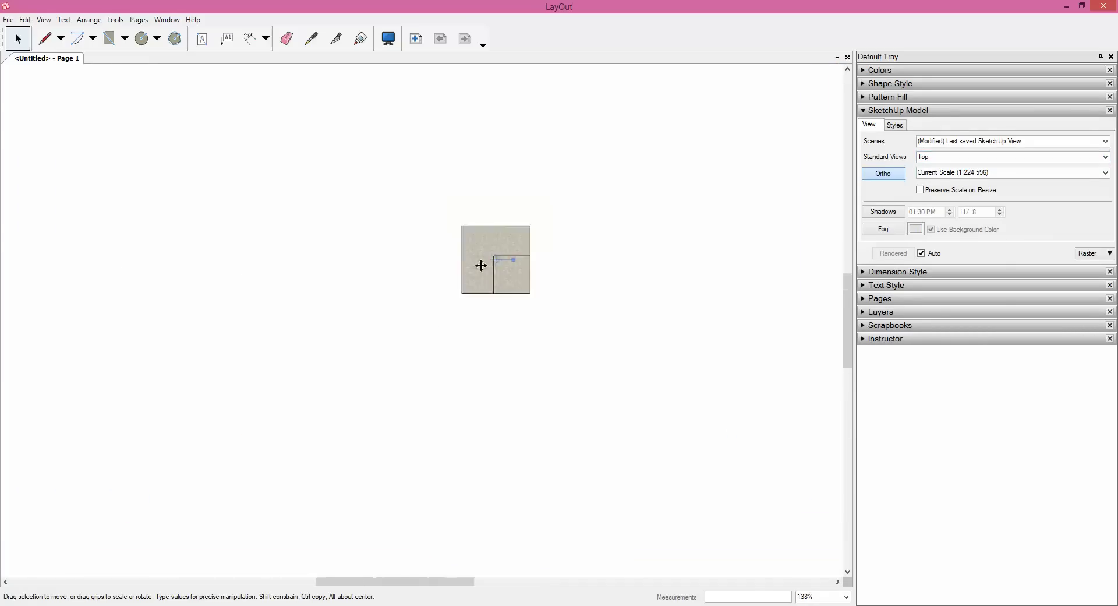
scroll(481, 265, "down", 6)
scroll(481, 266, "up", 2)
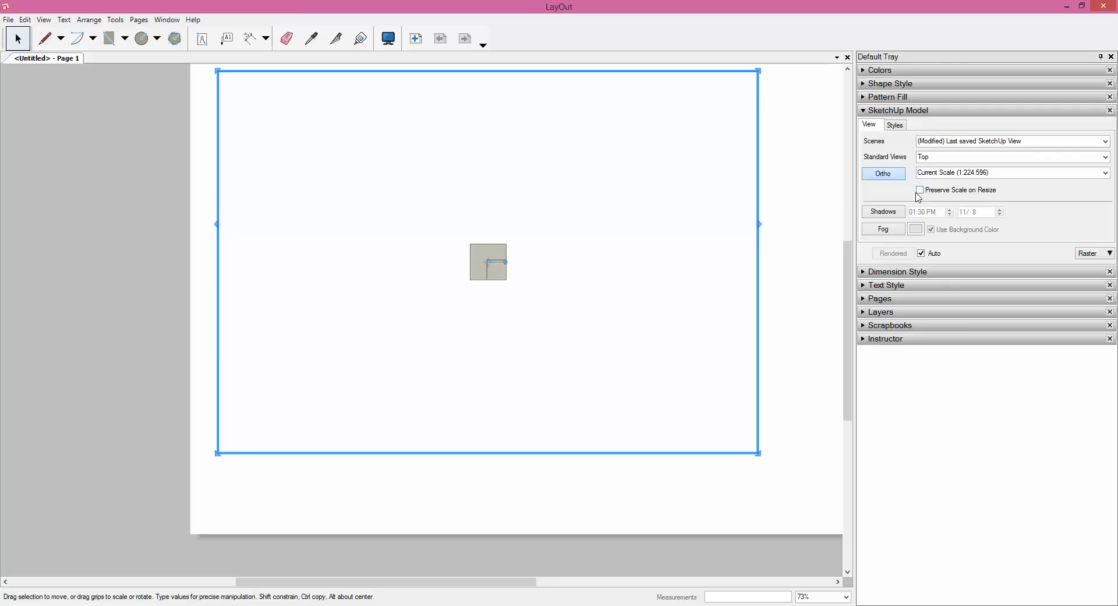
Turn on Preserve Scale on Resize and set the scale to 1mm:50mm (1:50).
left_click(920, 191)
scroll(533, 270, "down", 1)
scroll(533, 269, "down", 1)
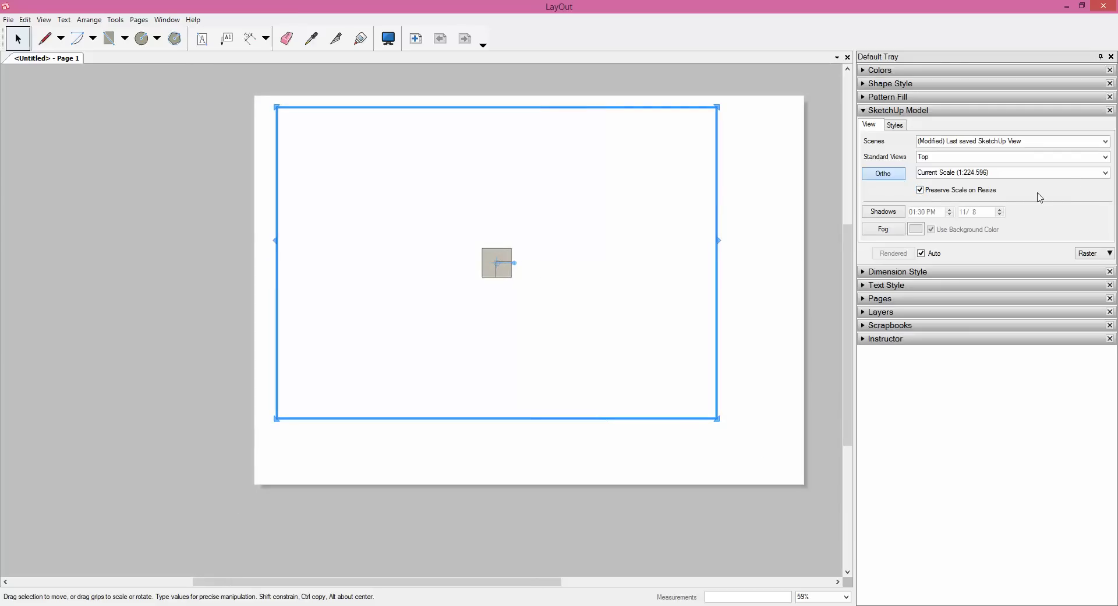
left_click(1109, 161)
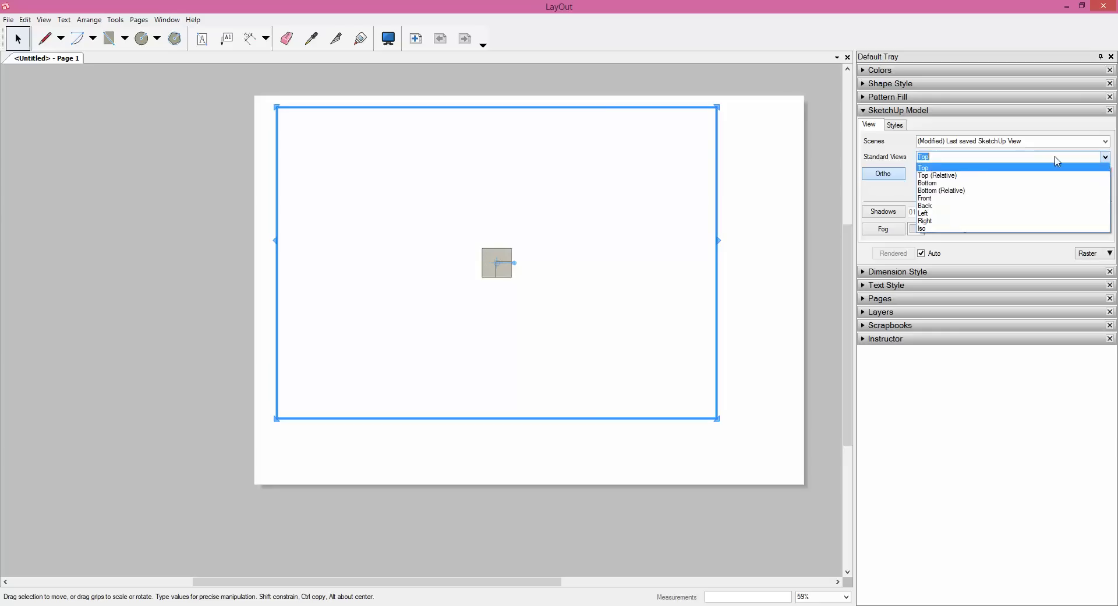
left_click(951, 169)
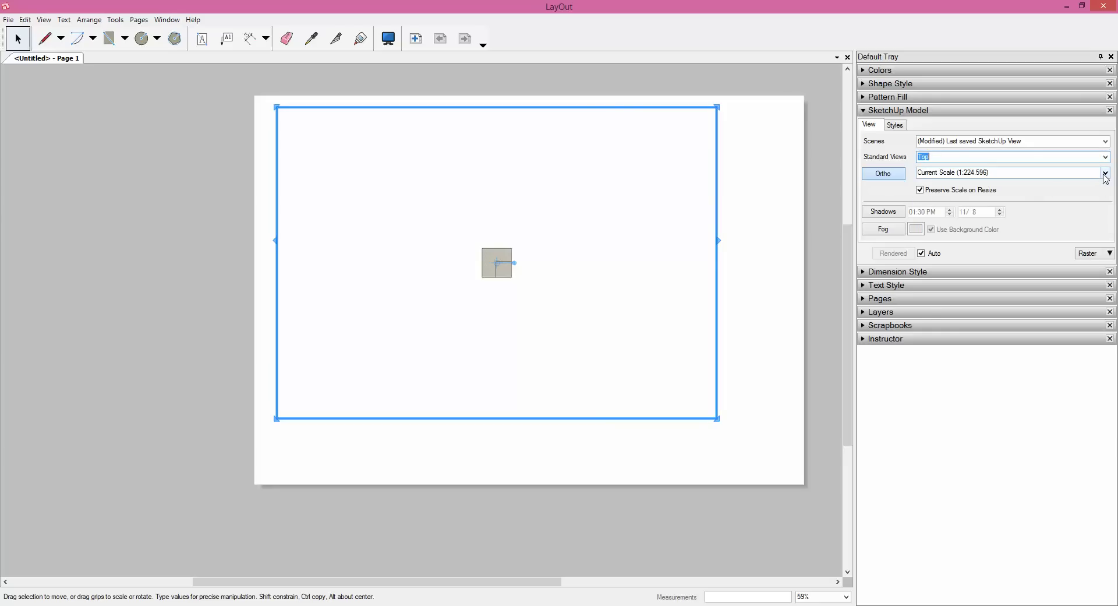
left_click(1106, 173)
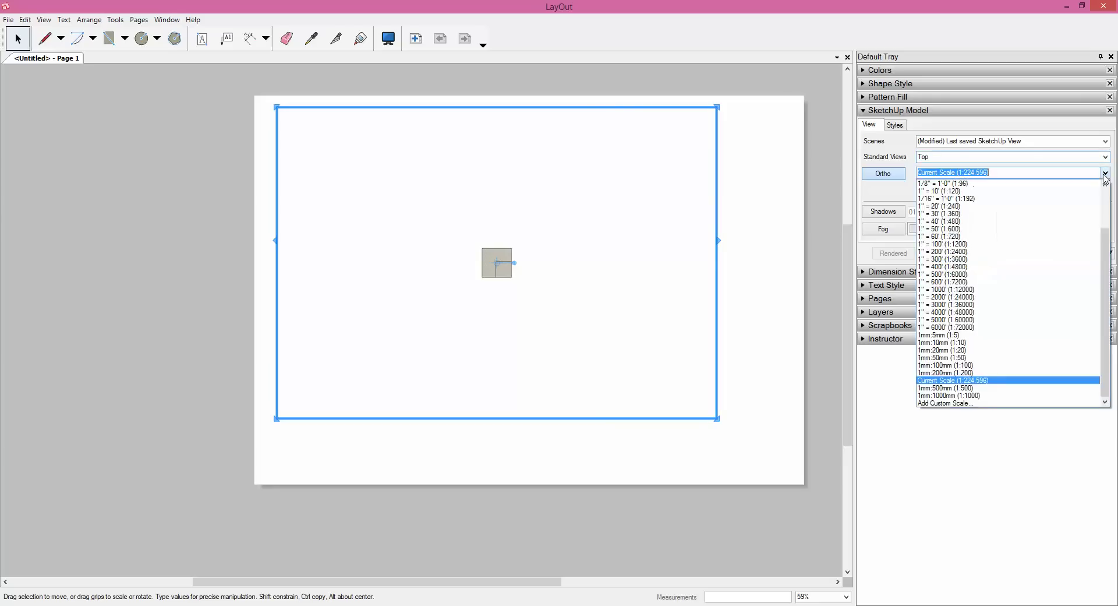
left_click(961, 358)
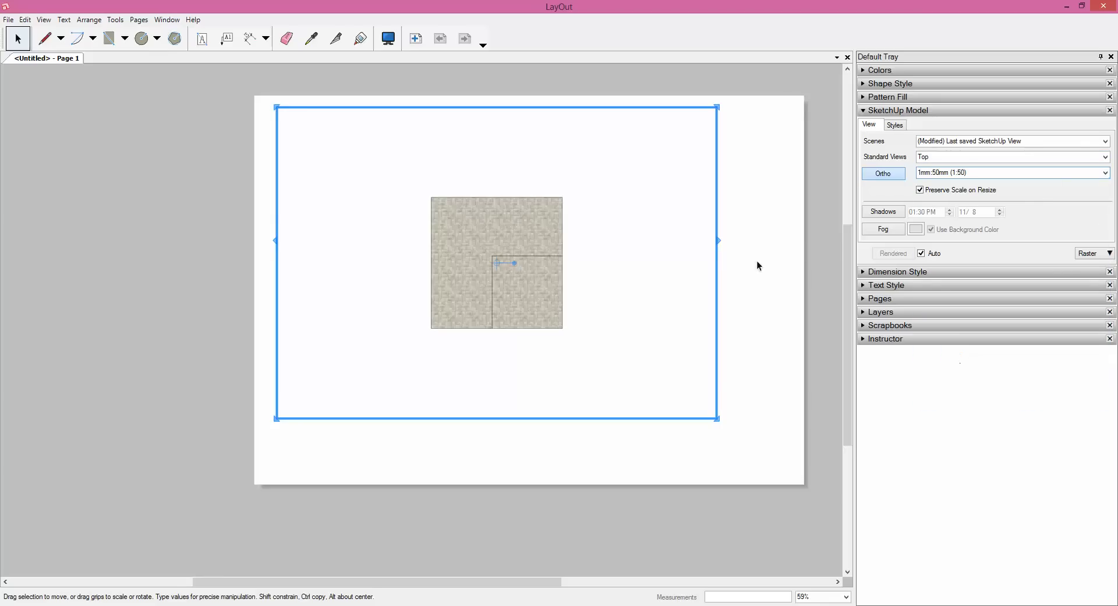
scroll(707, 208, "down", 1)
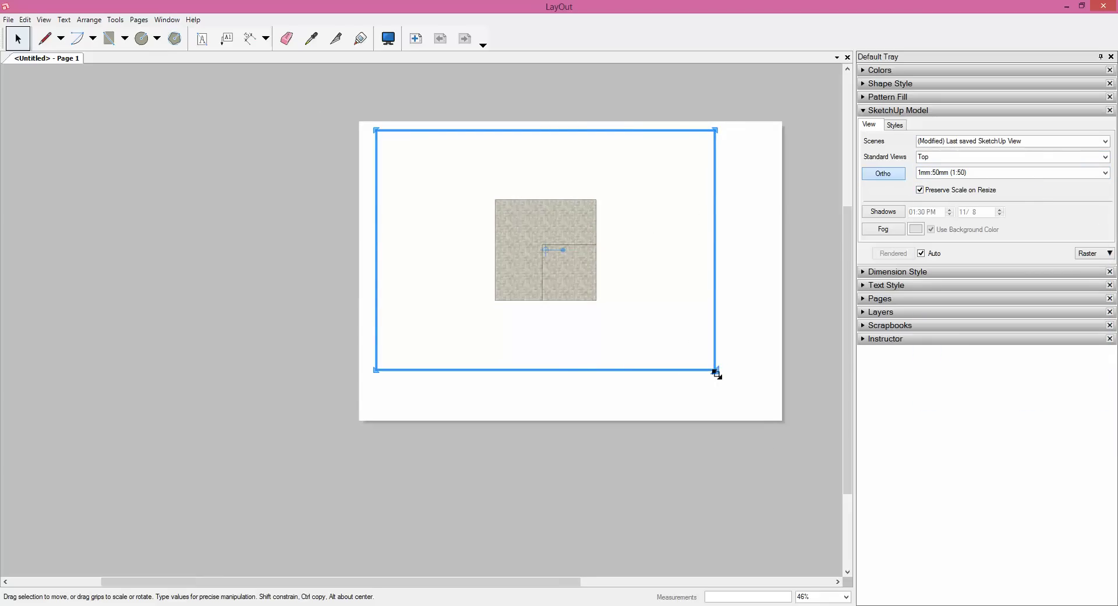
Crop the viewport square around the tiled box and move it toward the top-left.
left_click_drag(716, 373, 619, 314)
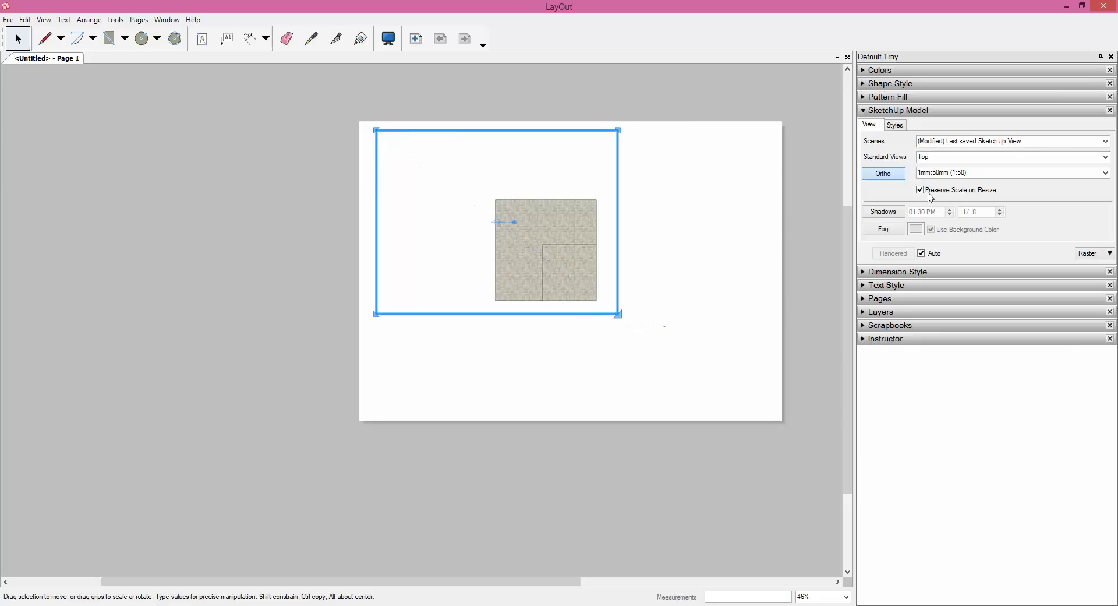
left_click_drag(567, 131, 564, 185)
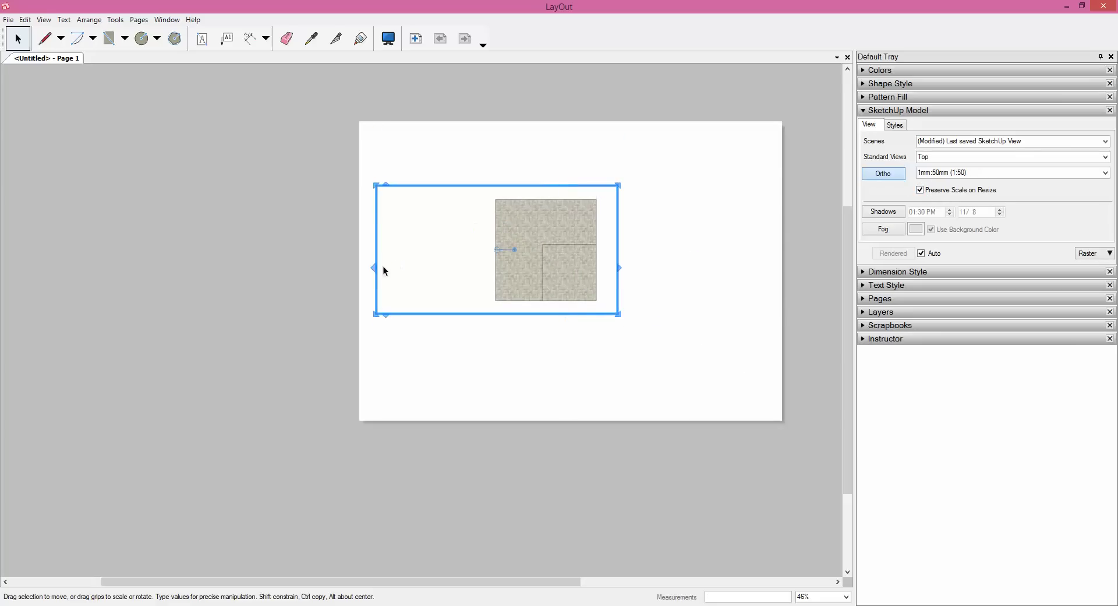
left_click_drag(374, 264, 477, 264)
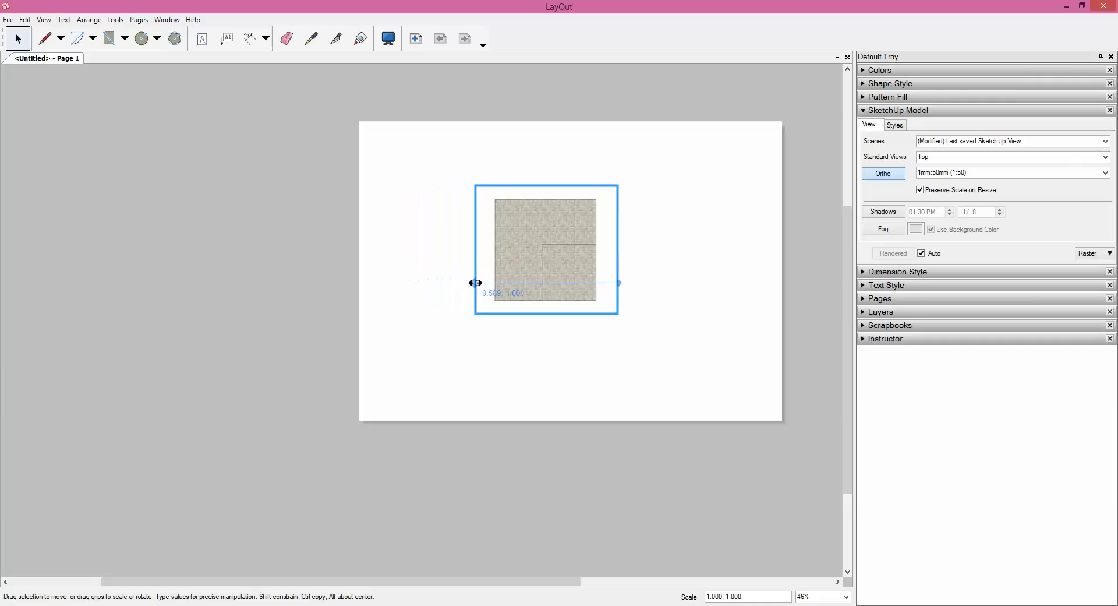
left_click(513, 346)
scroll(519, 236, "up", 3)
left_click_drag(519, 236, 386, 164)
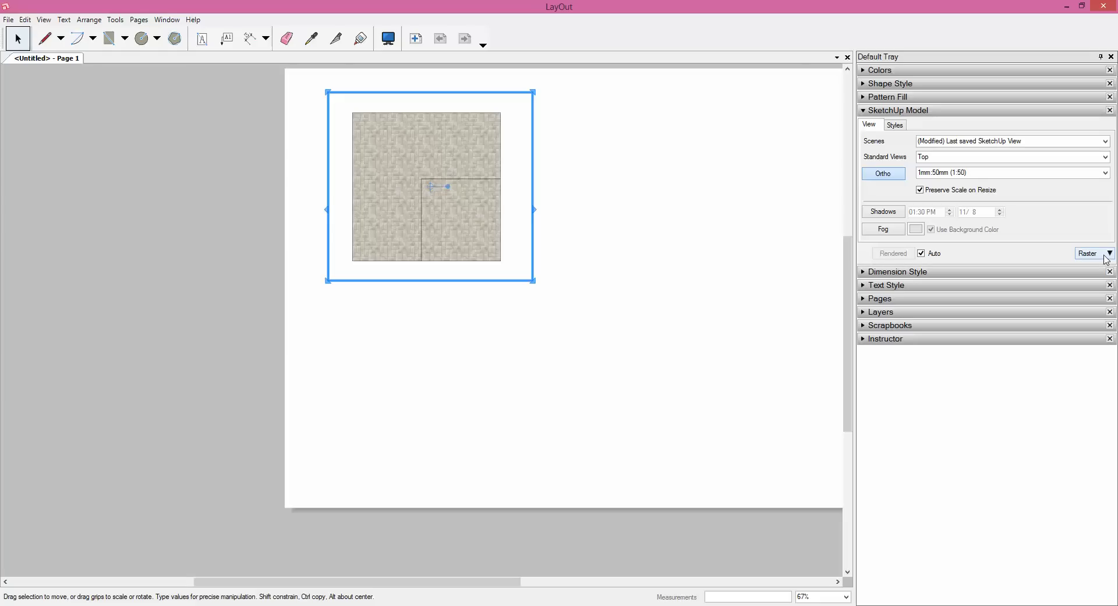
Zoom around the page and select the tile-textured model viewport.
left_click(319, 282)
scroll(418, 155, "up", 1)
scroll(501, 126, "up", 3)
scroll(466, 292, "down", 1)
scroll(452, 256, "down", 2)
scroll(442, 303, "up", 3)
scroll(440, 301, "up", 4)
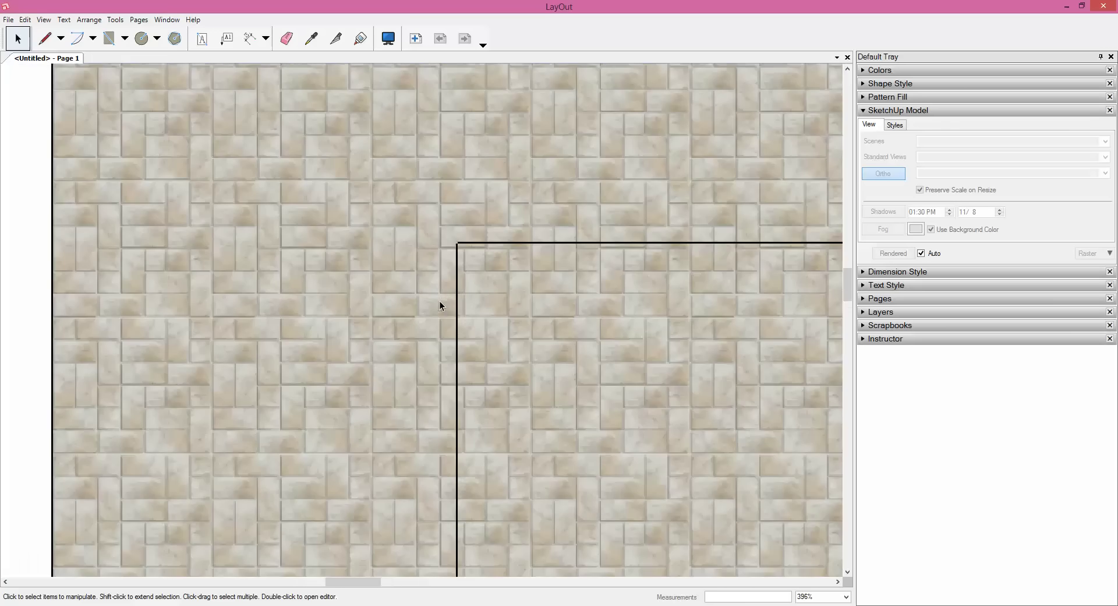
scroll(439, 300, "down", 1)
scroll(461, 198, "down", 2)
scroll(450, 250, "down", 2)
scroll(343, 84, "up", 1)
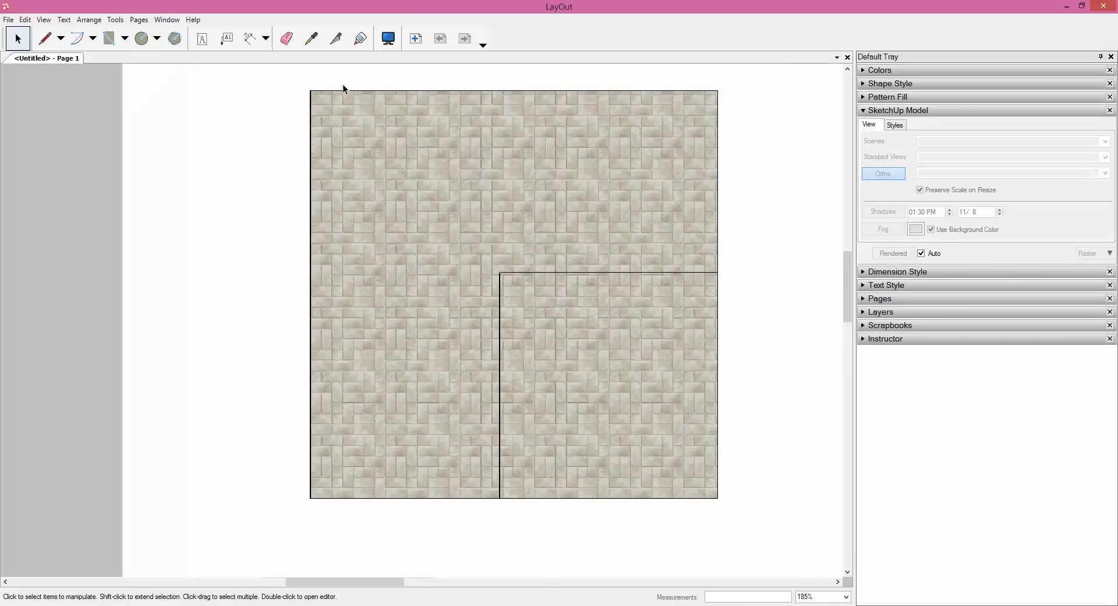
scroll(331, 93, "up", 1)
scroll(294, 94, "up", 2)
scroll(289, 93, "up", 1)
scroll(281, 100, "up", 1)
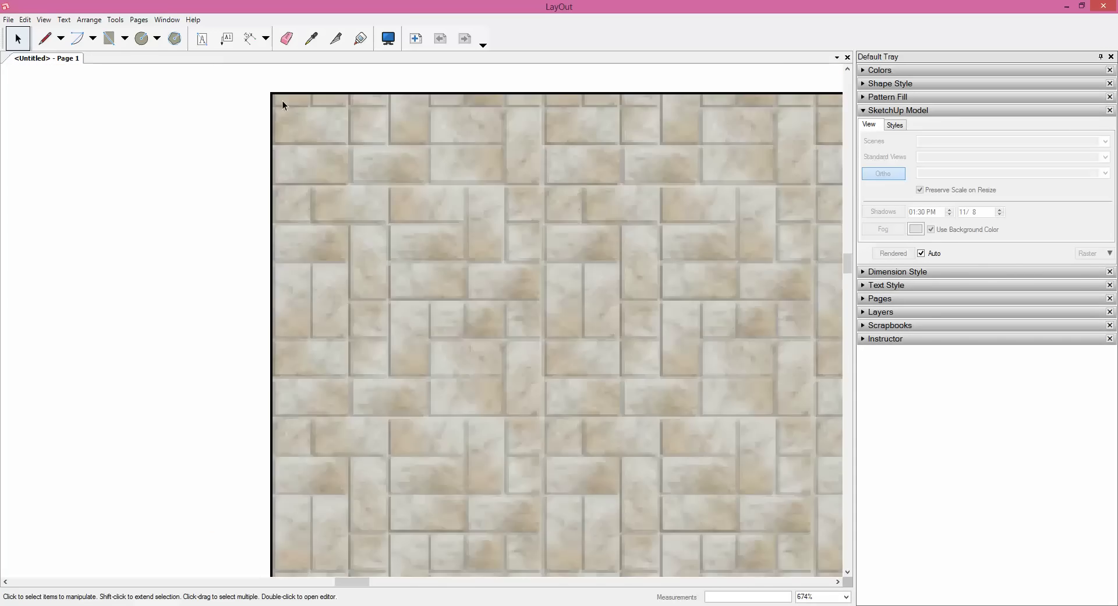
scroll(282, 100, "down", 5)
left_click(579, 236)
Switch the viewport's render mode to Vector in the SketchUp Model tray.
scroll(734, 313, "up", 5)
scroll(717, 270, "up", 2)
scroll(718, 269, "up", 1)
scroll(717, 270, "down", 7)
scroll(699, 257, "down", 4)
scroll(632, 260, "down", 2)
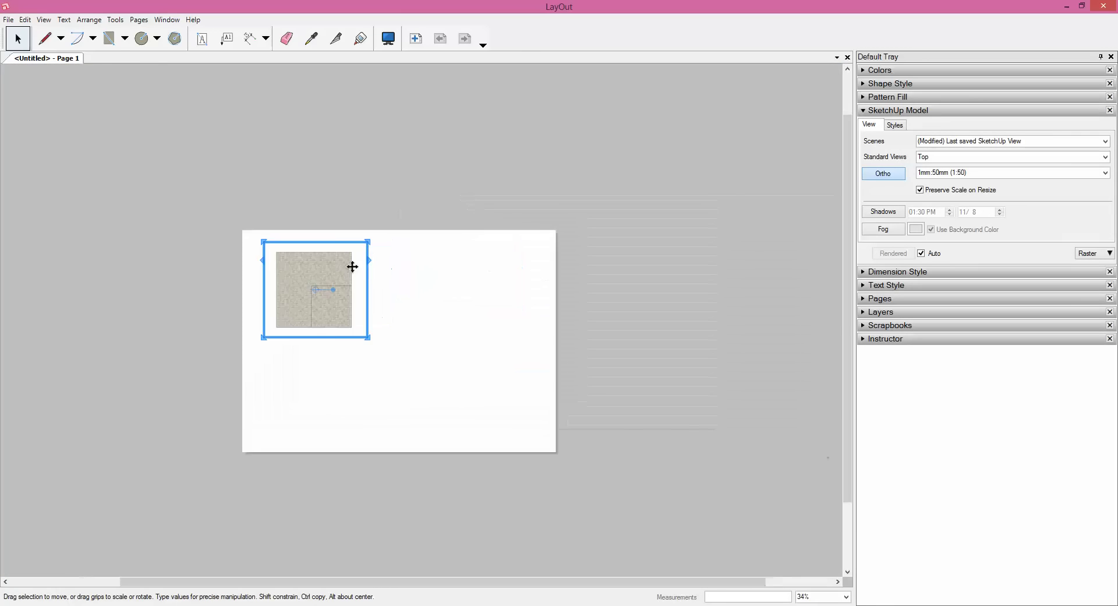
scroll(274, 286, "up", 3)
scroll(269, 311, "up", 3)
scroll(269, 311, "up", 2)
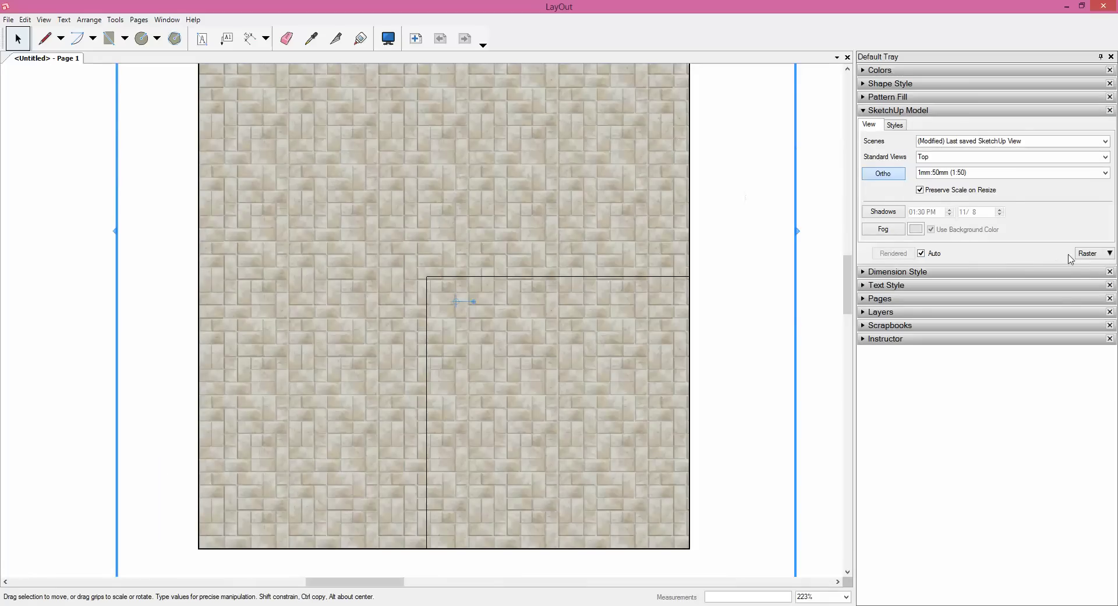
left_click(1094, 254)
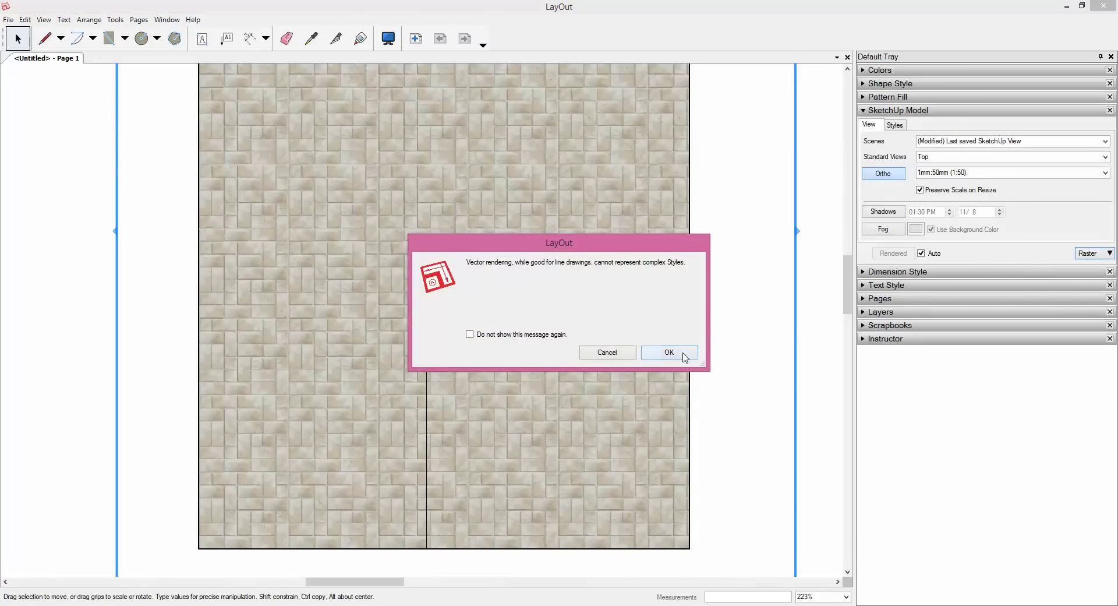
Accept the Vector rendering warning and look over the resulting viewport.
left_click(669, 351)
scroll(547, 275, "down", 3)
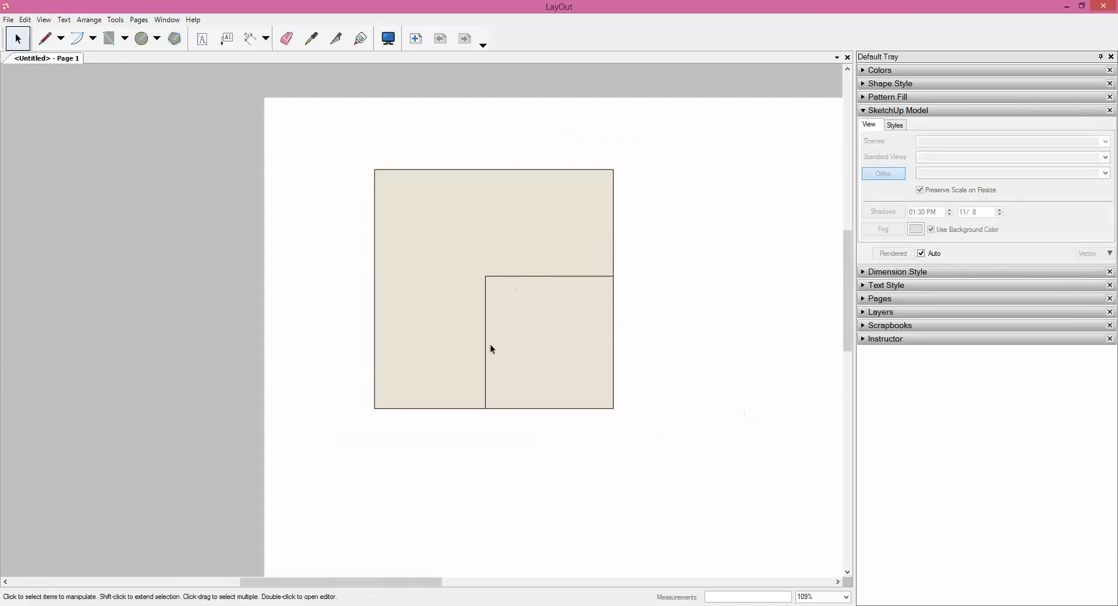
left_click(753, 410)
scroll(449, 317, "up", 1)
scroll(448, 317, "up", 1)
scroll(449, 317, "up", 1)
scroll(699, 108, "up", 3)
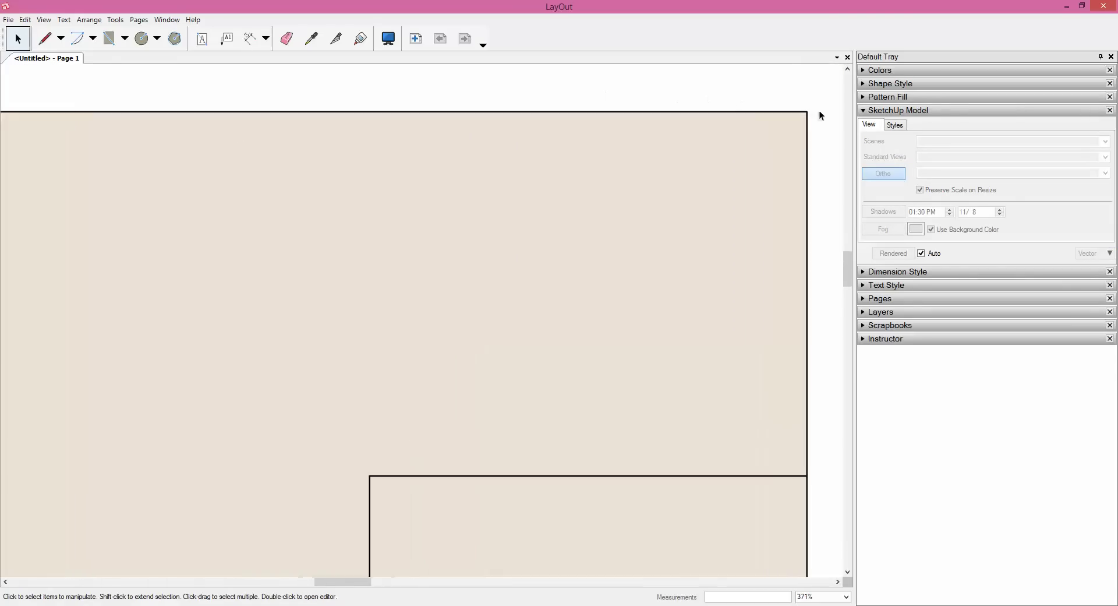
scroll(743, 168, "down", 6)
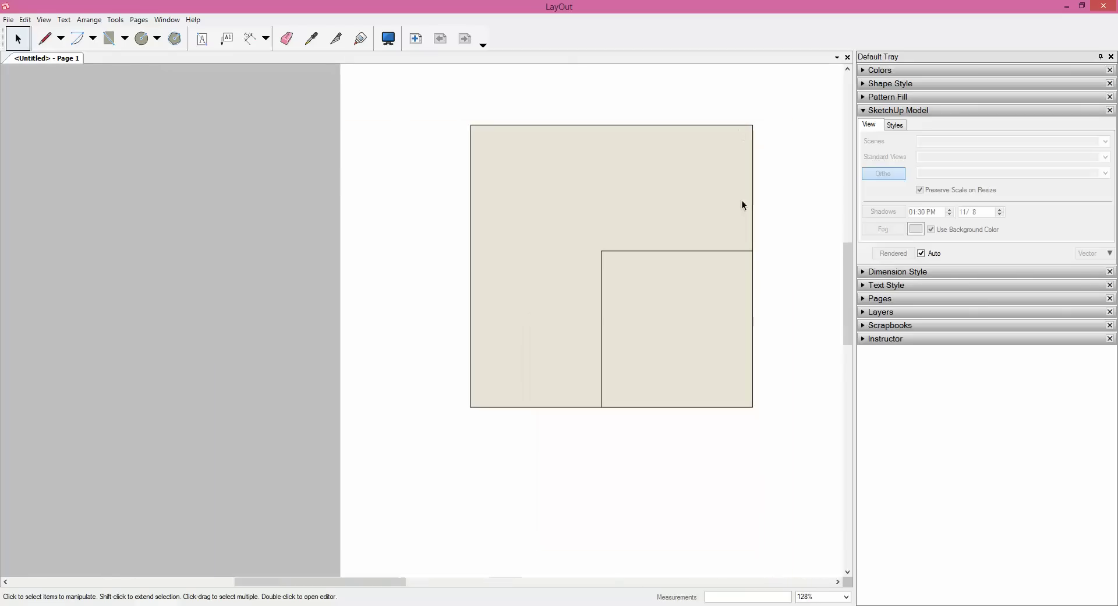
scroll(733, 251, "up", 3)
scroll(757, 273, "up", 8)
scroll(751, 233, "down", 1)
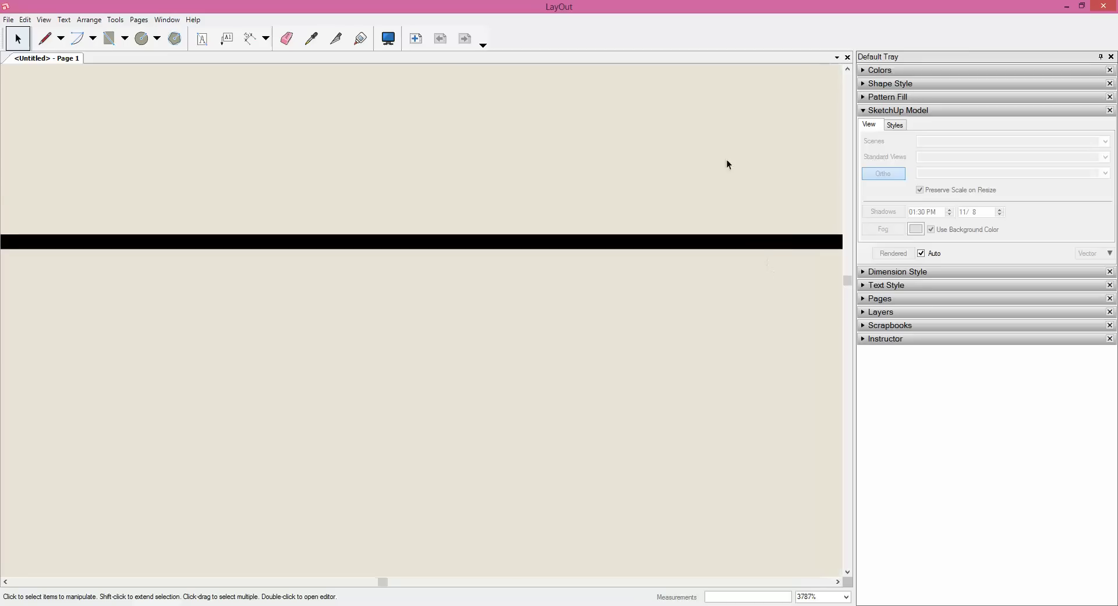
scroll(699, 172, "down", 2)
scroll(641, 186, "down", 6)
scroll(664, 233, "down", 3)
Change the floor-plan viewport's render mode to Hybrid and dismiss the warning.
left_click(564, 130)
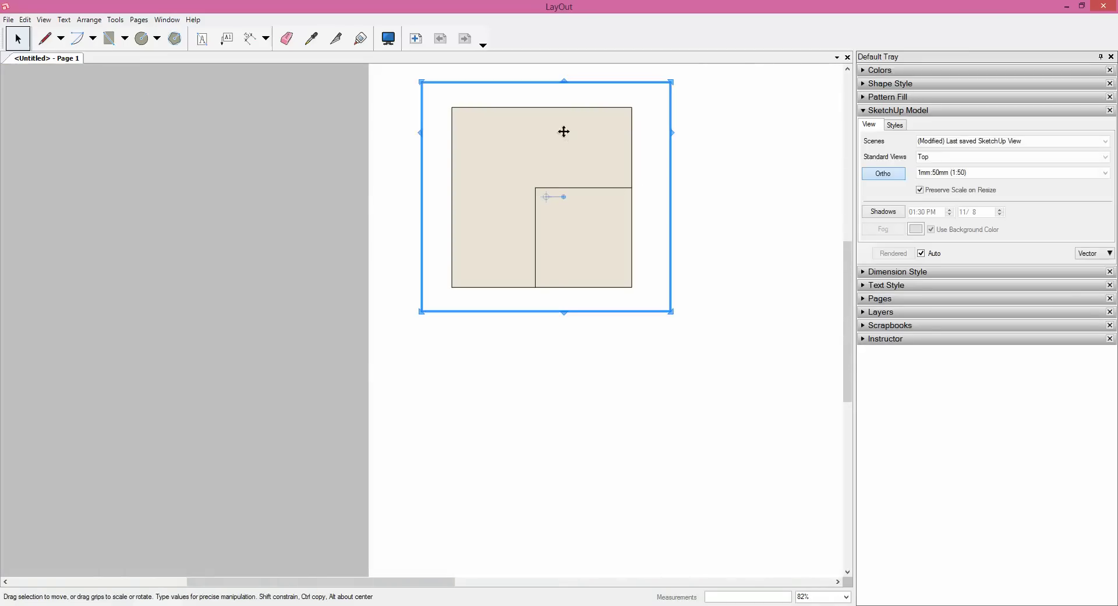
left_click(1095, 253)
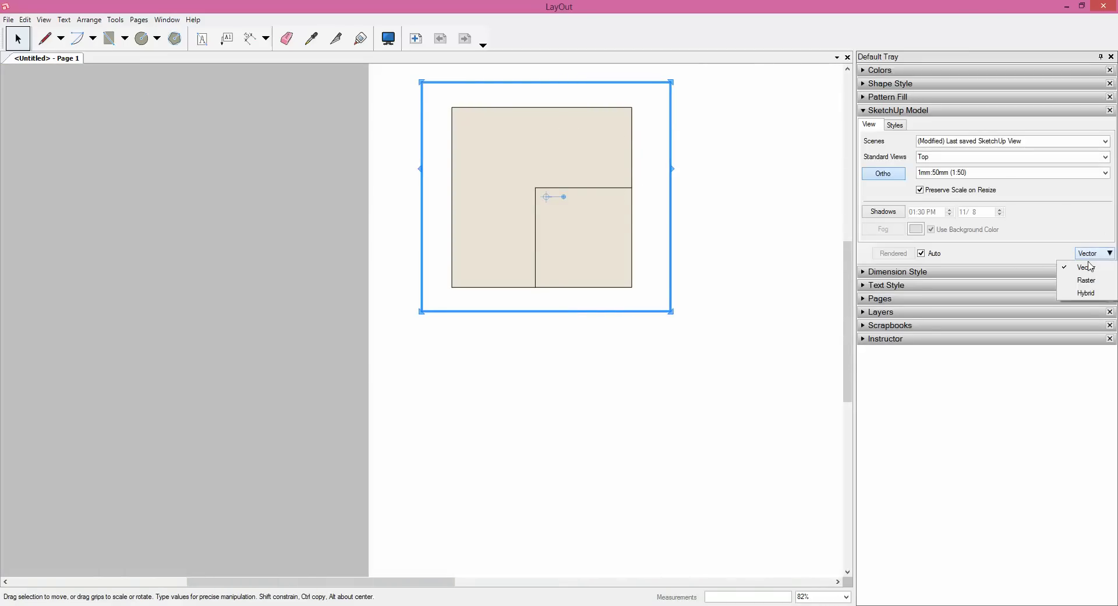
left_click(1093, 294)
left_click(664, 352)
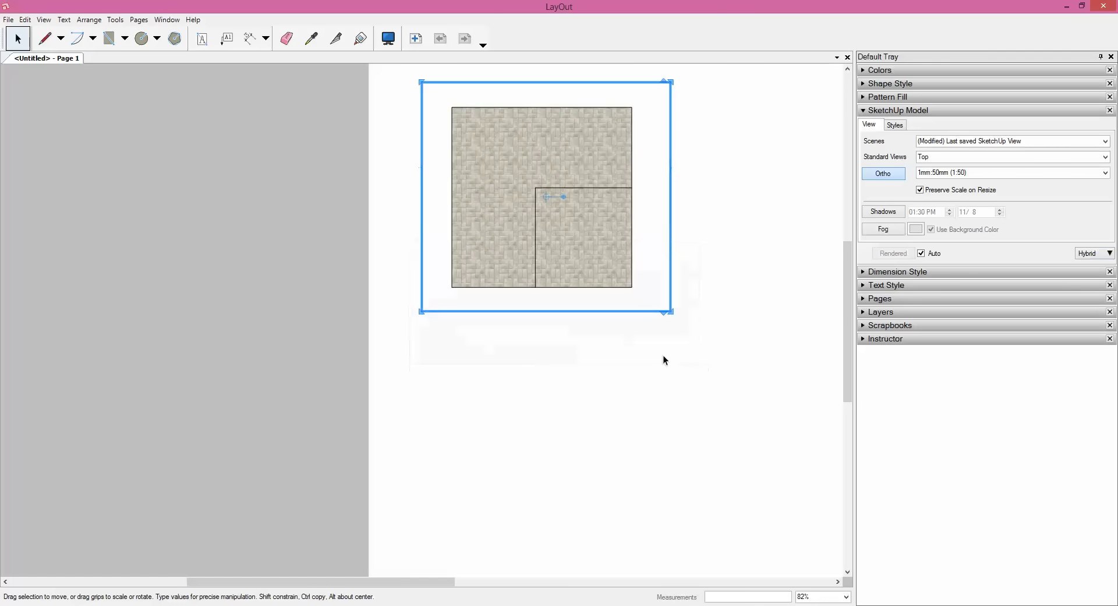
scroll(501, 183, "up", 3)
scroll(602, 189, "up", 3)
scroll(690, 197, "up", 4)
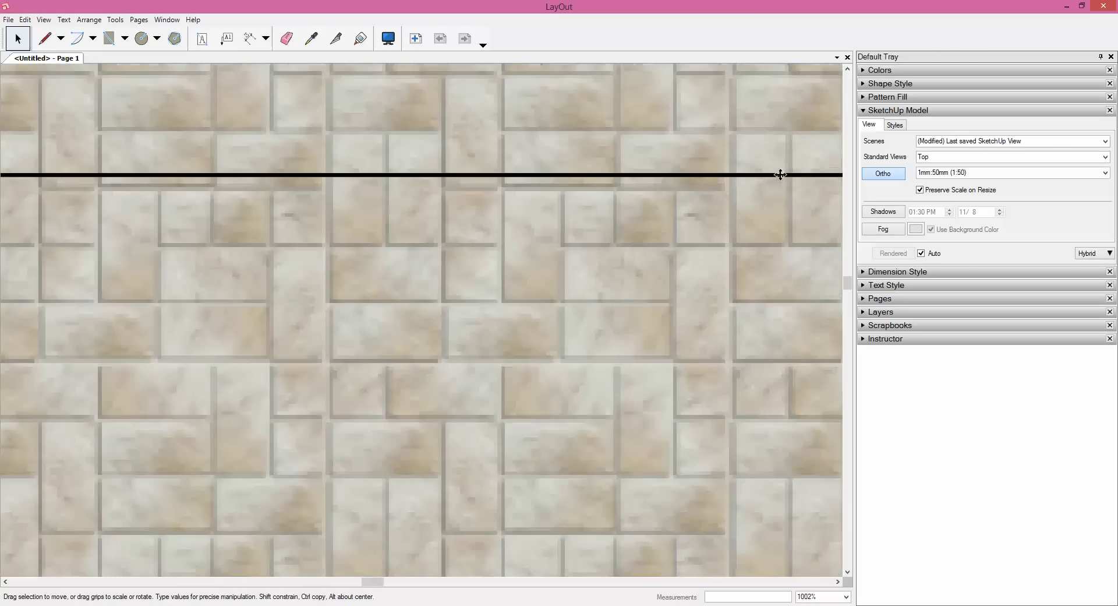
scroll(780, 173, "up", 1)
scroll(540, 137, "down", 4)
scroll(504, 166, "down", 5)
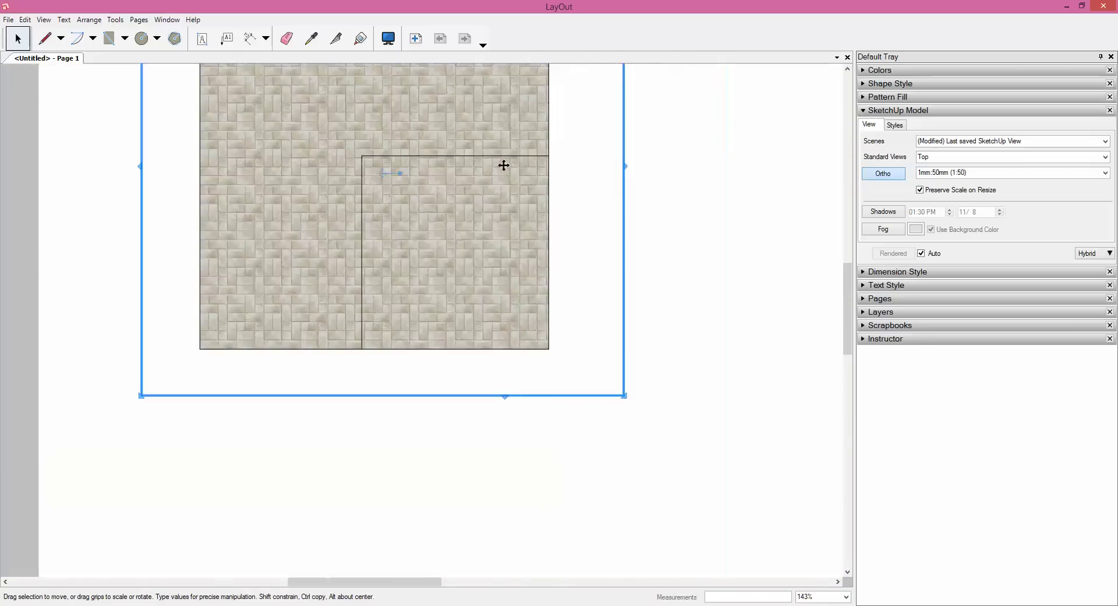
scroll(504, 166, "down", 4)
scroll(423, 128, "up", 1)
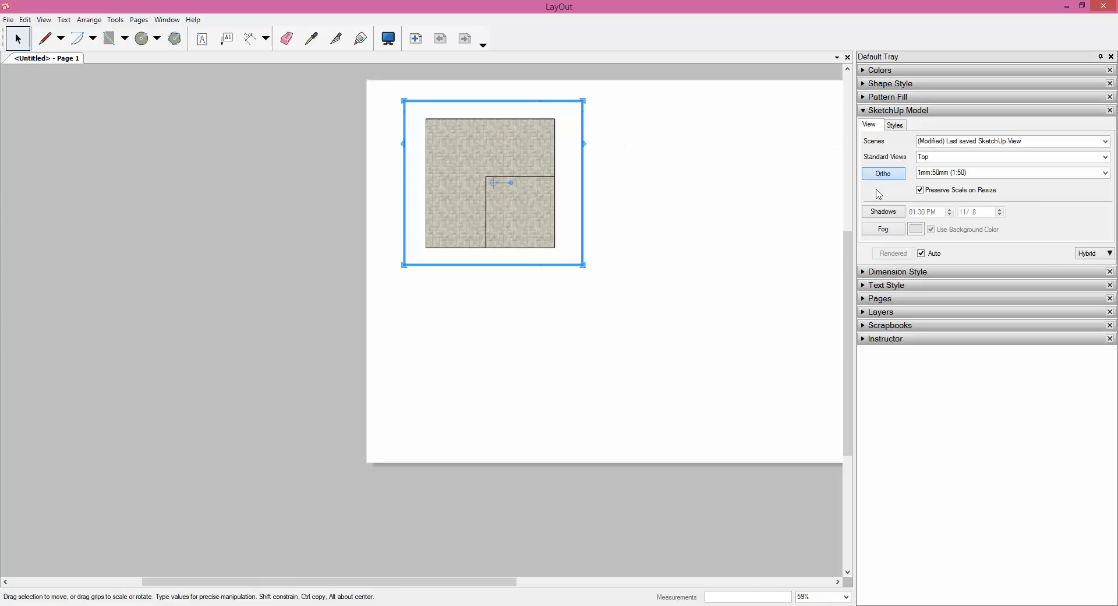
left_click(883, 212)
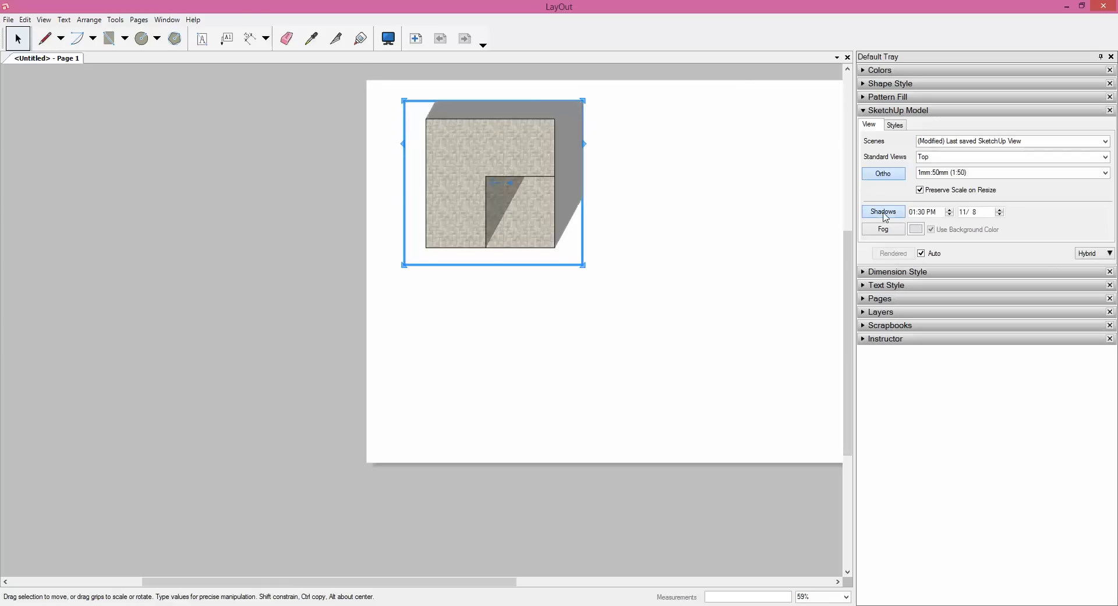
scroll(539, 168, "up", 1)
scroll(539, 168, "up", 2)
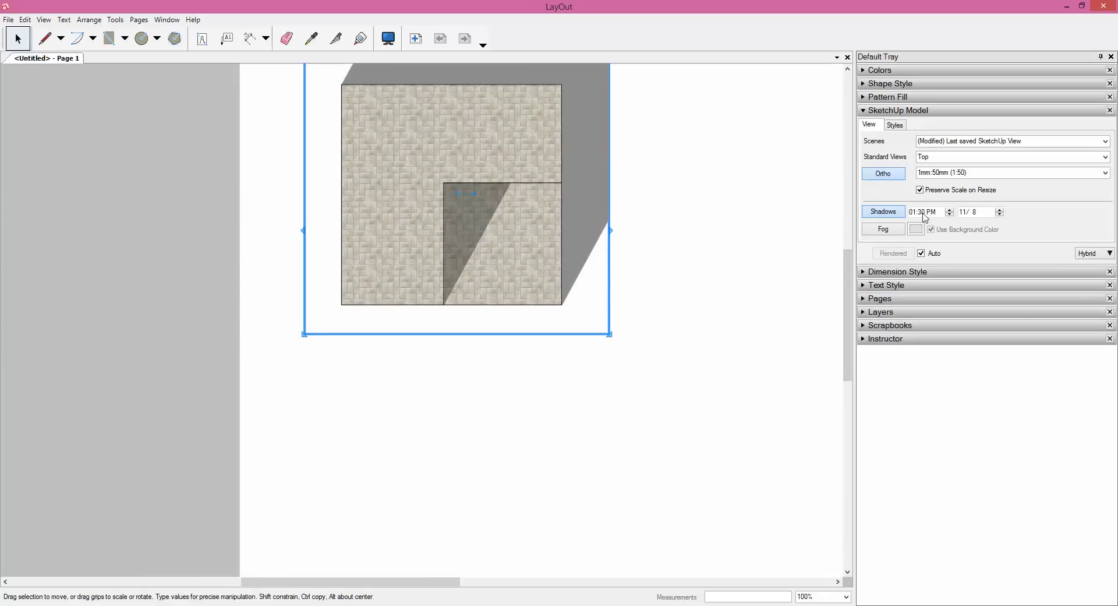
left_click(889, 215)
scroll(515, 308, "down", 3)
left_click(389, 357)
scroll(389, 357, "down", 3)
scroll(423, 265, "up", 2)
scroll(356, 249, "up", 1)
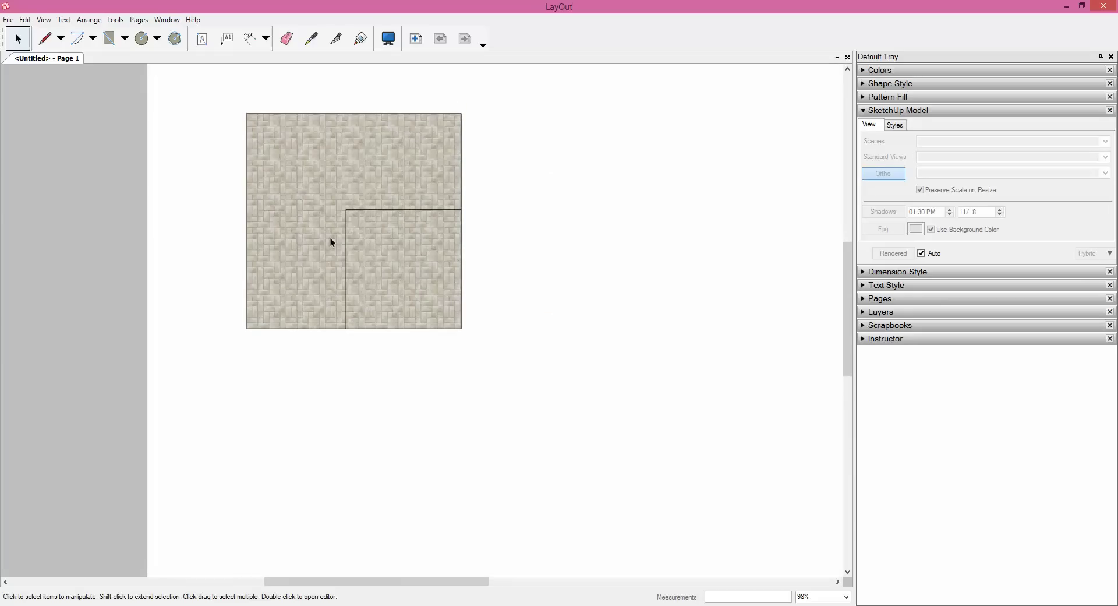
scroll(330, 239, "down", 2)
scroll(375, 257, "up", 1)
left_click(336, 247)
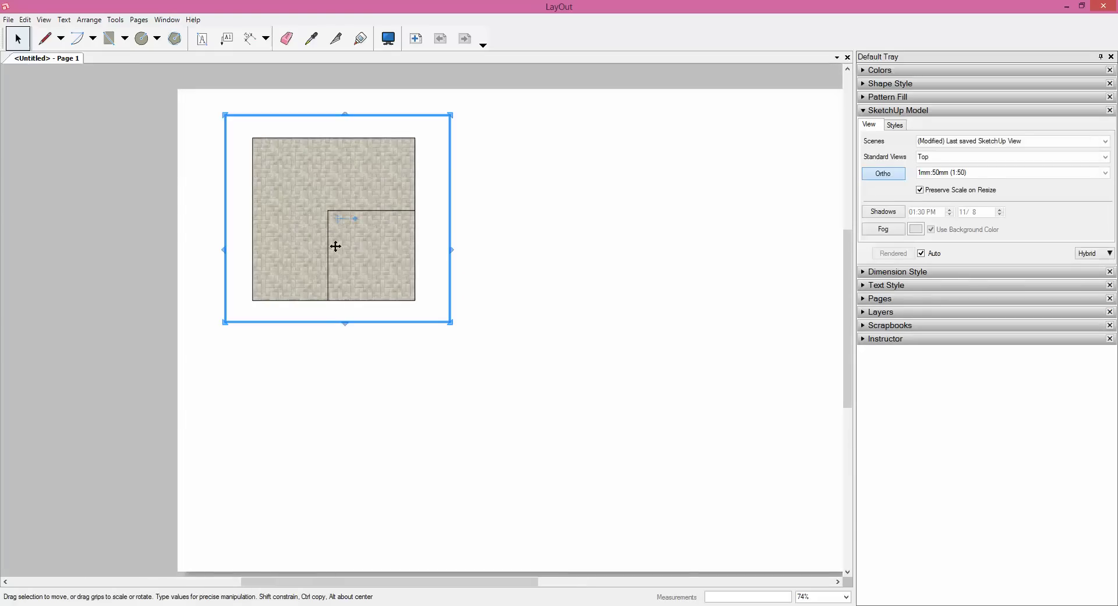
Copy the viewport to the right and set the copy to the Front standard view.
scroll(336, 247, "down", 1)
left_click_drag(335, 247, 551, 247, "ctrl")
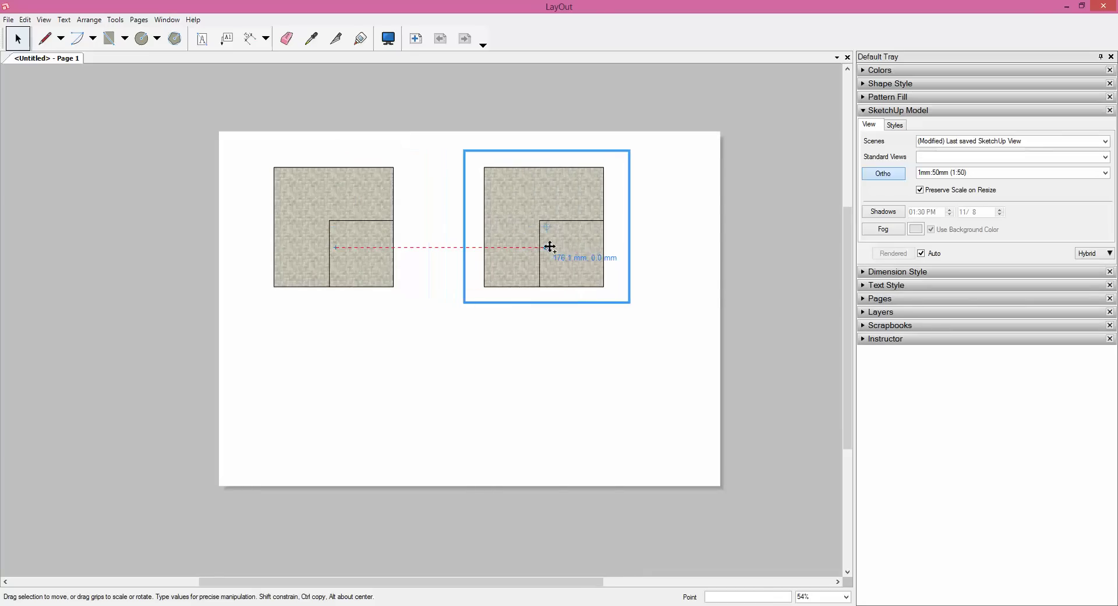
left_click_drag(552, 247, 532, 249, "ctrl")
scroll(565, 245, "up", 1)
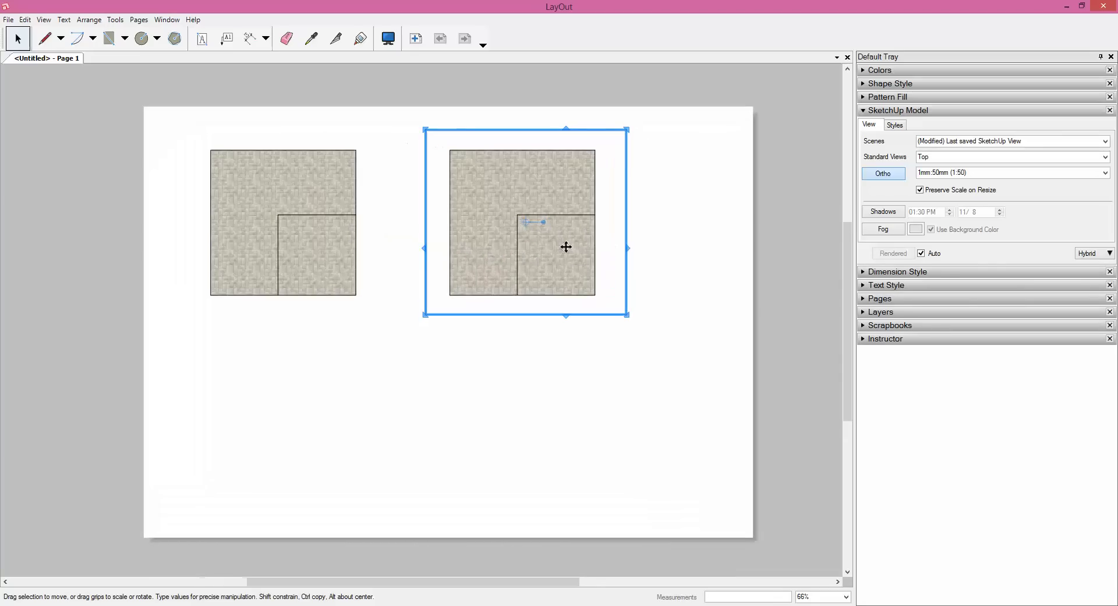
left_click(1105, 157)
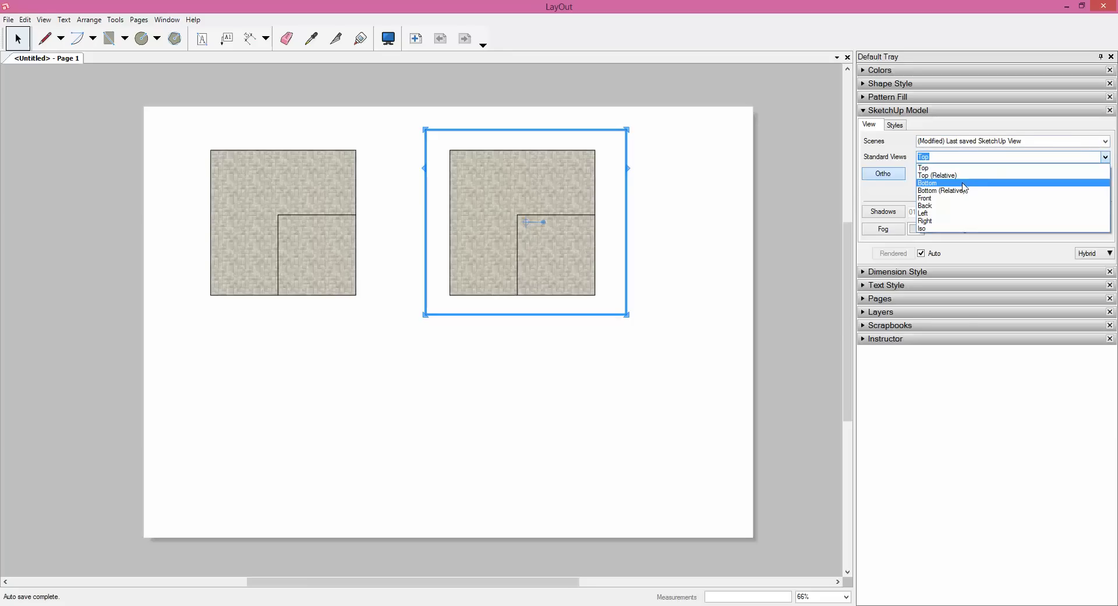
left_click(953, 198)
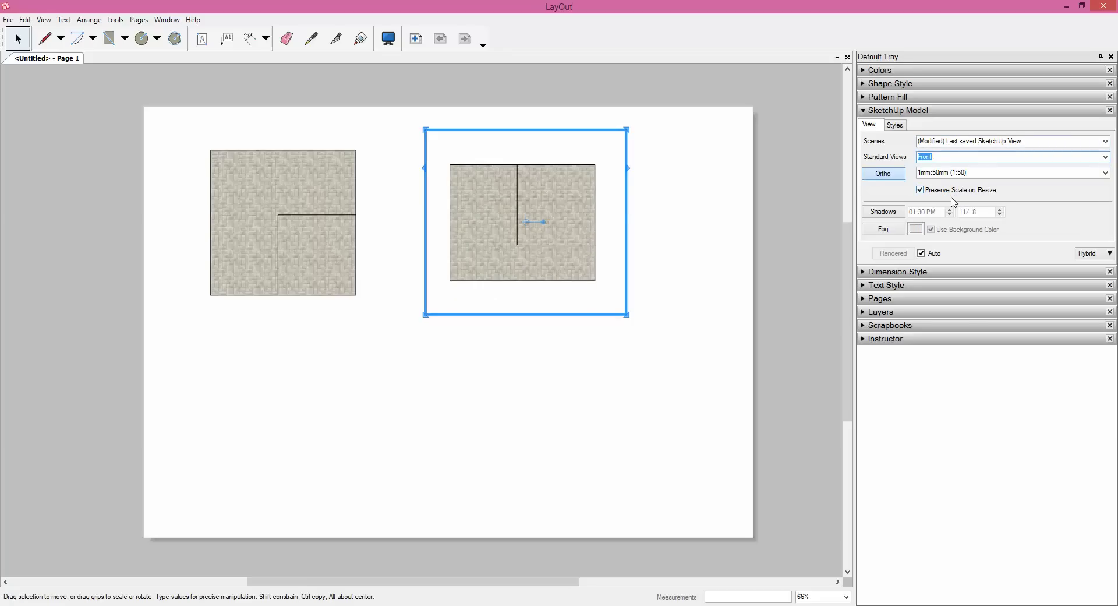
Place another viewport copy below and try the Left and Right views on it.
scroll(521, 248, "up", 1)
mouse_move(516, 244)
left_mouse_down()
mouse_move(546, 245)
mouse_move(520, 392)
left_mouse_up()
scroll(544, 245, "down", 2)
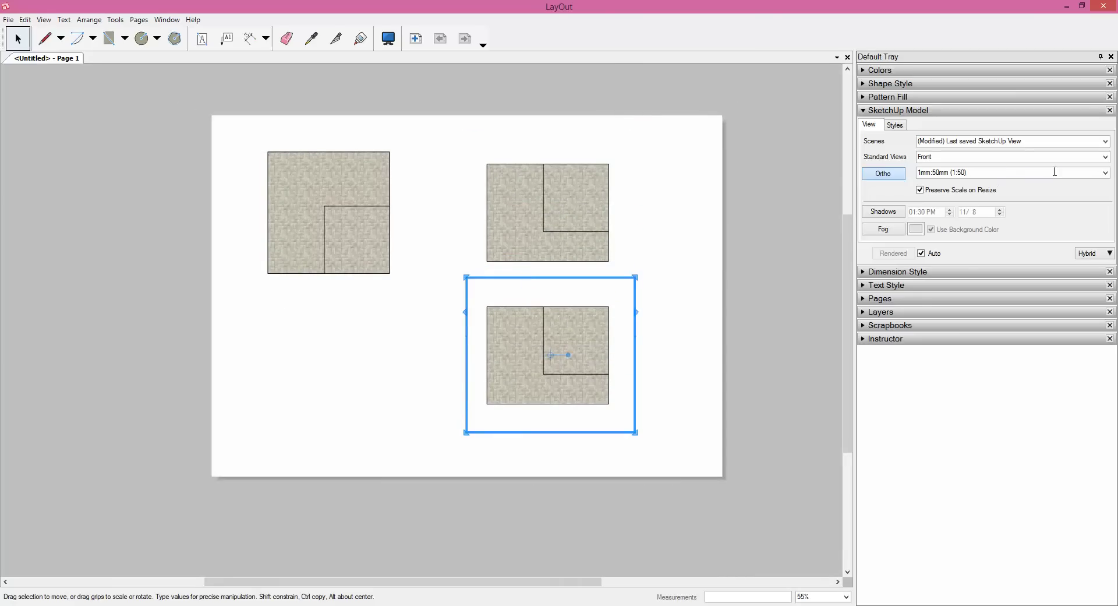
left_click(1106, 157)
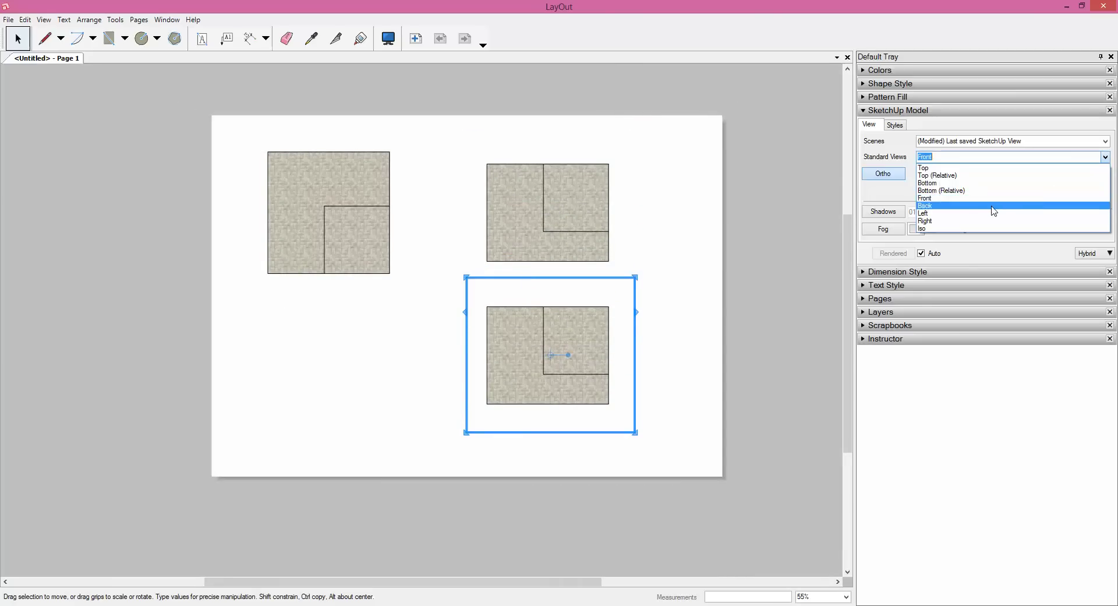
left_click(980, 214)
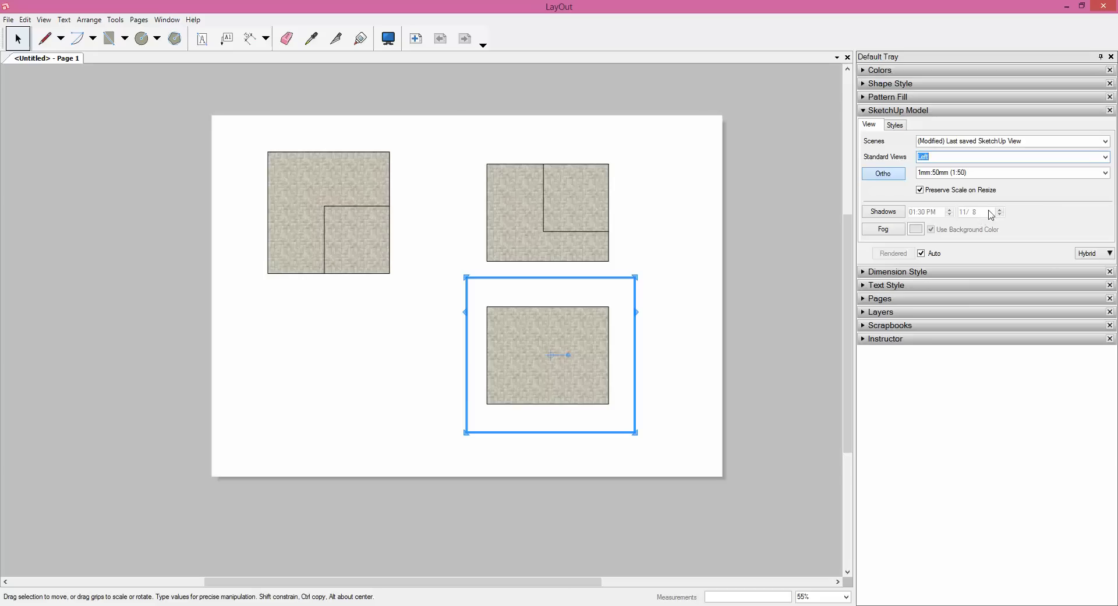
left_click(1103, 157)
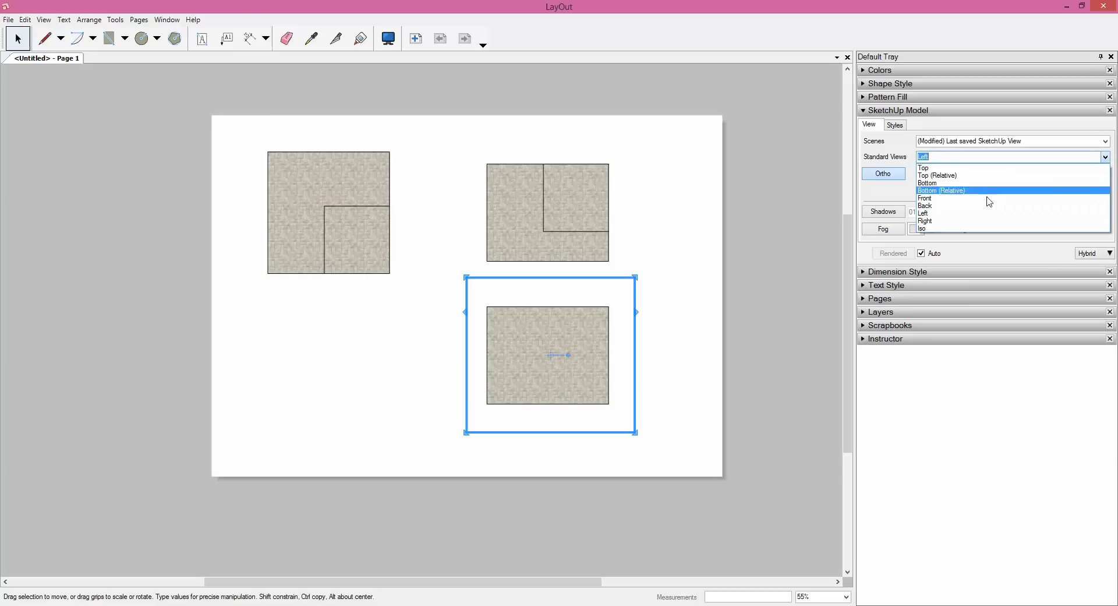
left_click(969, 223)
Try Bottom and Back views on the lower viewport, settling on Front.
scroll(565, 140, "down", 2)
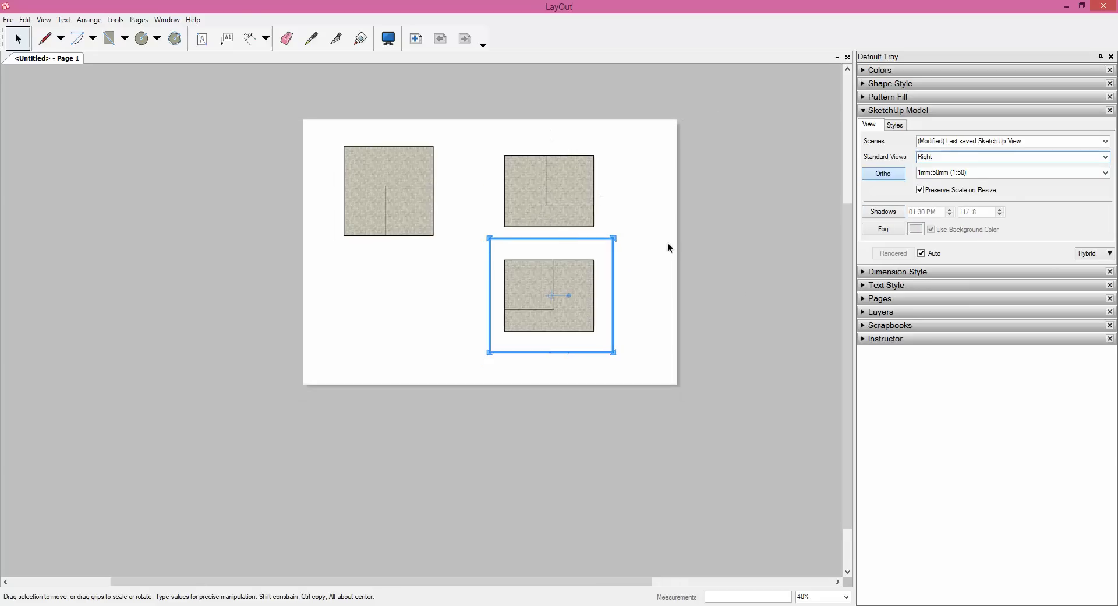
left_click(1106, 173)
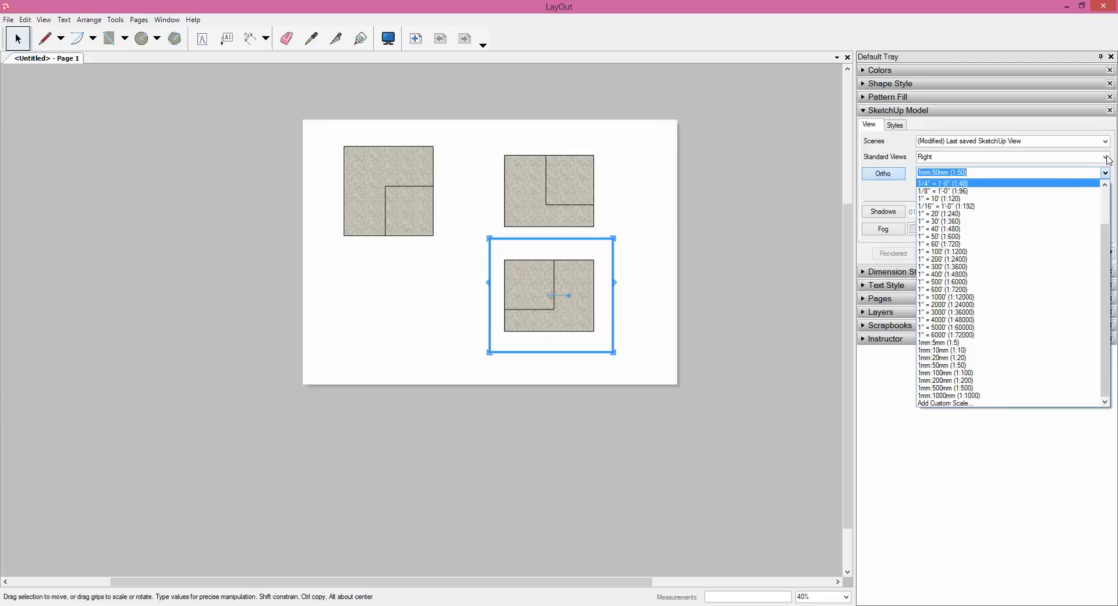
left_click(1105, 156)
left_click(1106, 157)
left_click(968, 184)
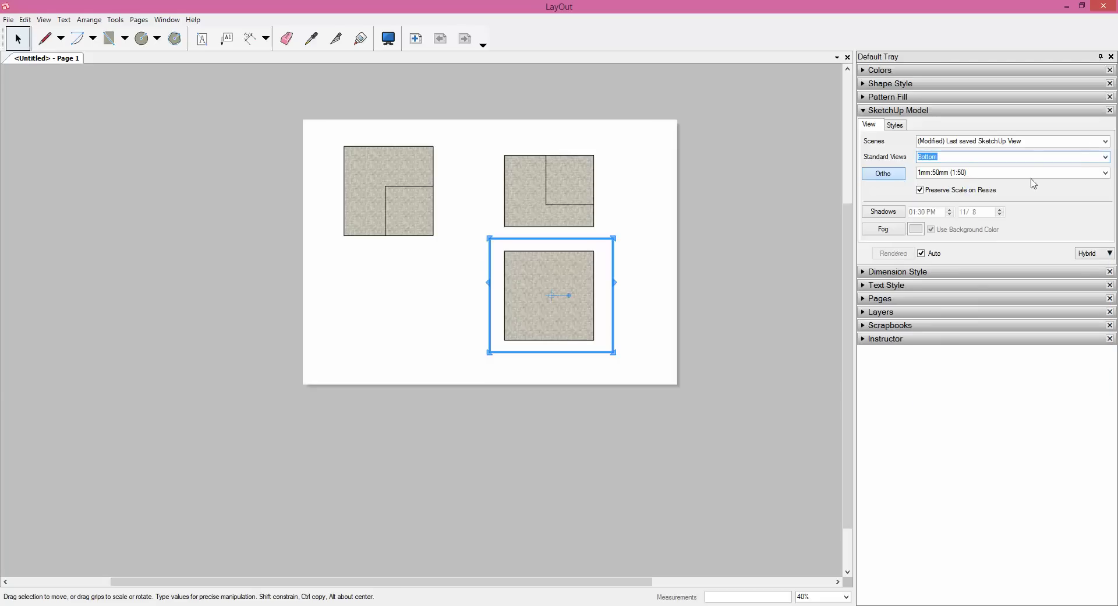
left_click(1106, 158)
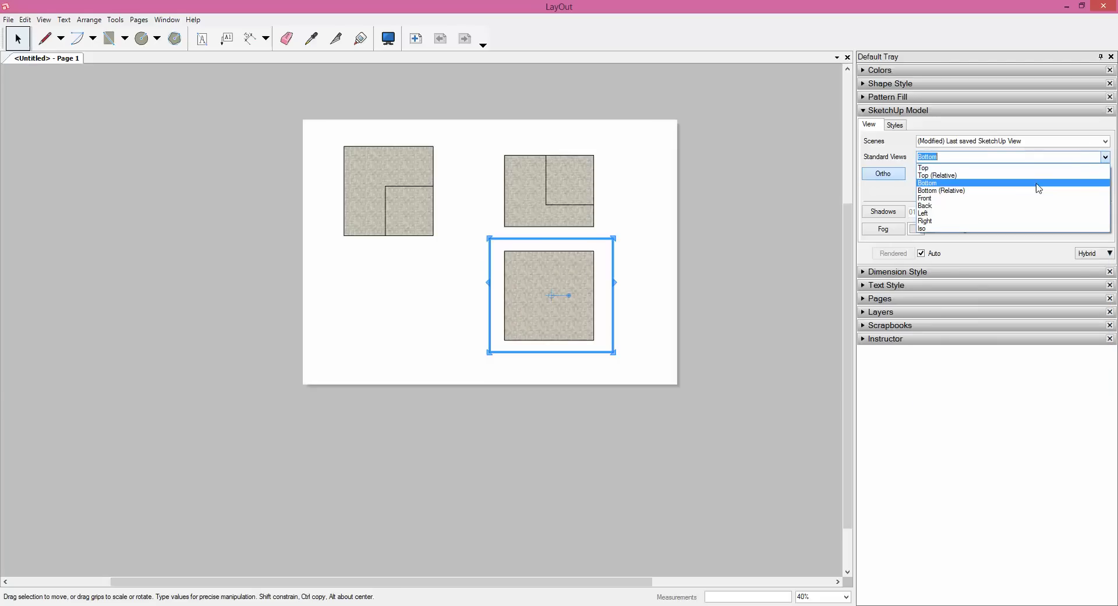
left_click(952, 206)
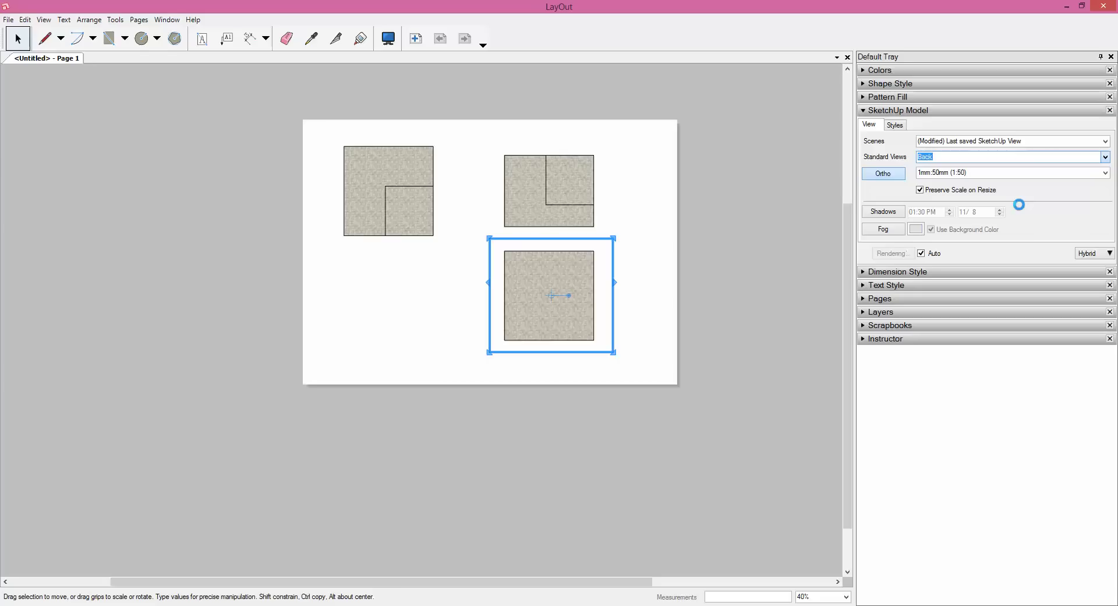
left_click(1106, 157)
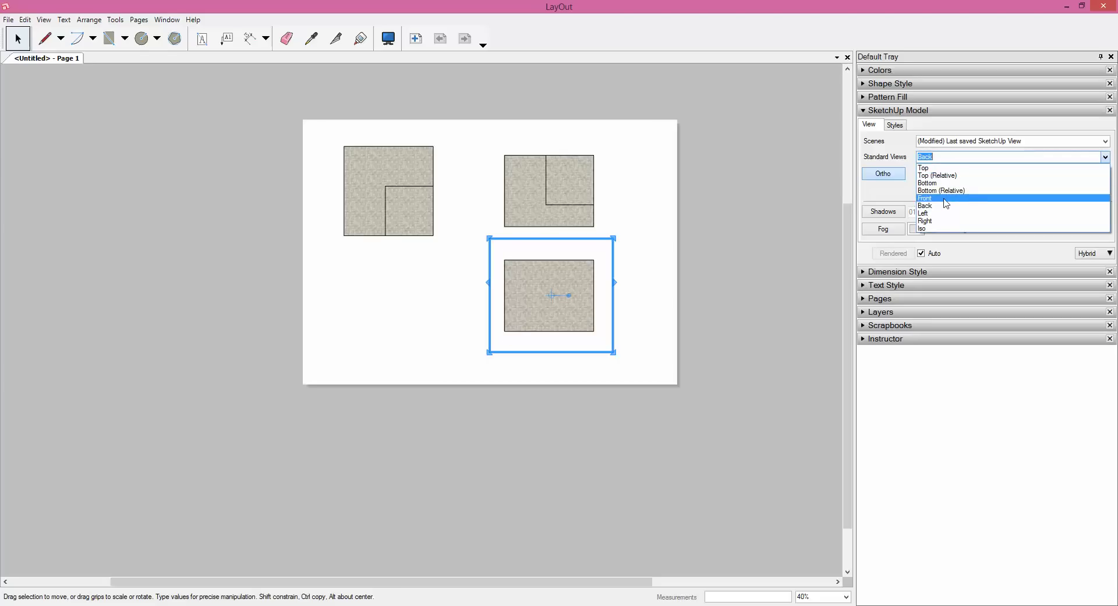
left_click(944, 199)
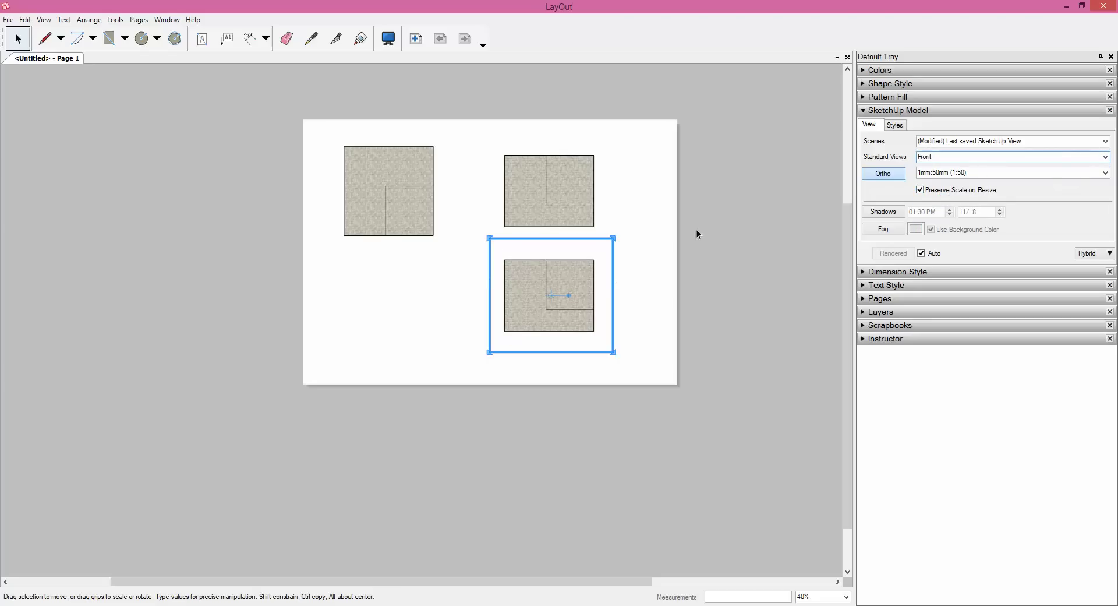
Deselect the lower viewport and select the top-left viewport.
left_click(644, 288)
scroll(558, 296, "up", 4)
scroll(558, 297, "down", 4)
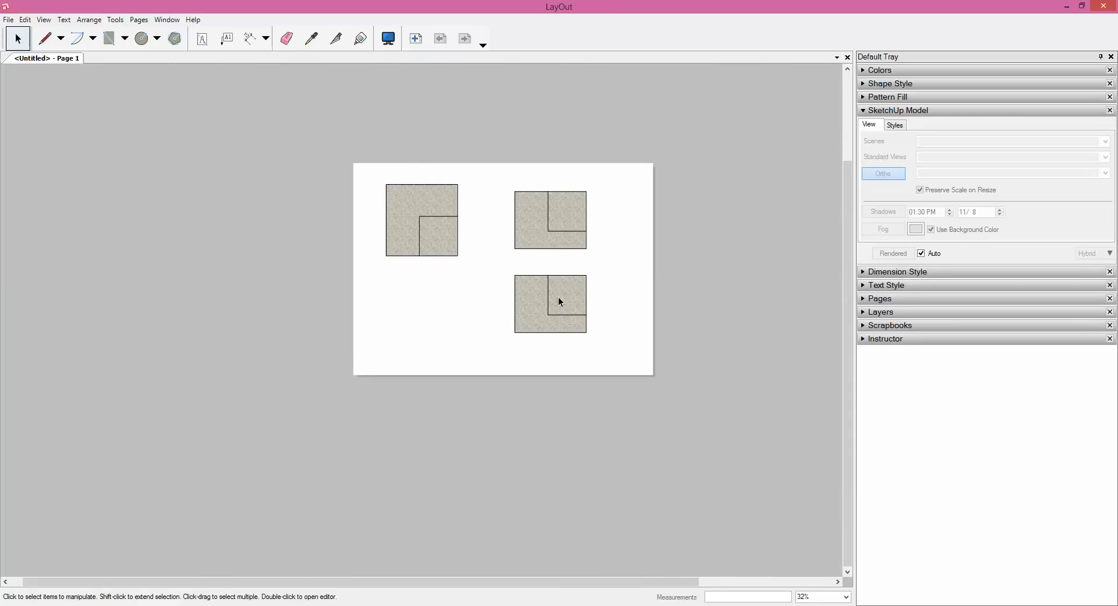
scroll(525, 245, "up", 2)
scroll(514, 222, "up", 2)
left_click(312, 221)
Shift the top-left viewport slightly right and check the other two viewports.
left_click_drag(326, 224, 353, 223)
left_click(614, 220)
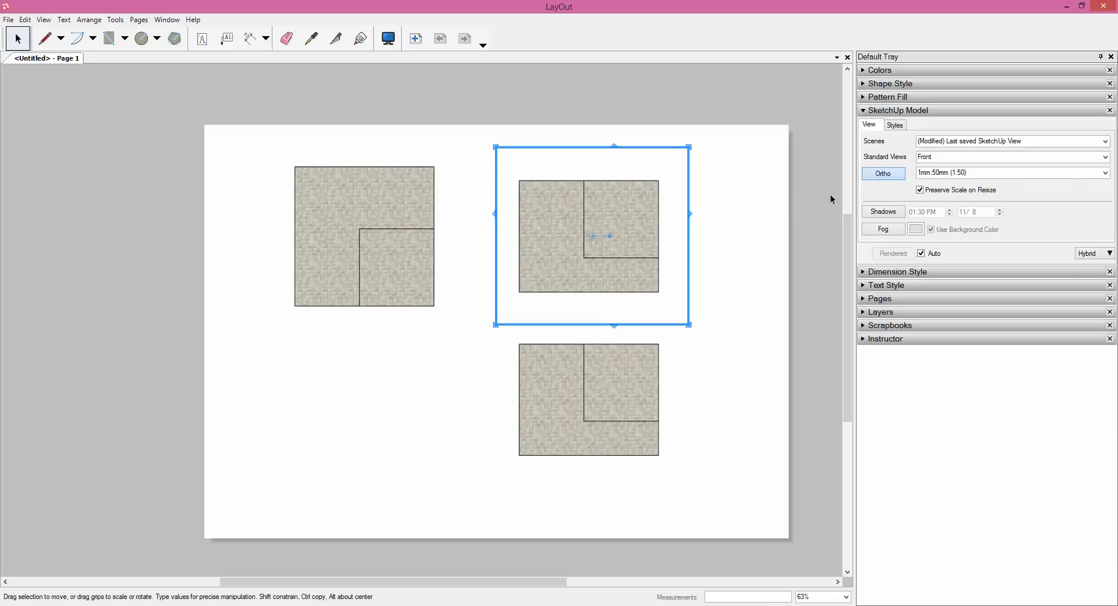
left_click(638, 376)
left_click(641, 274)
Dimension the first square's top edge (5.00 m) and both right-hand squares' right edges (4.00 m).
left_click(250, 38)
left_click(295, 167)
left_click(434, 166)
left_click(431, 155)
left_click(659, 182)
left_click(659, 292)
left_click(689, 292)
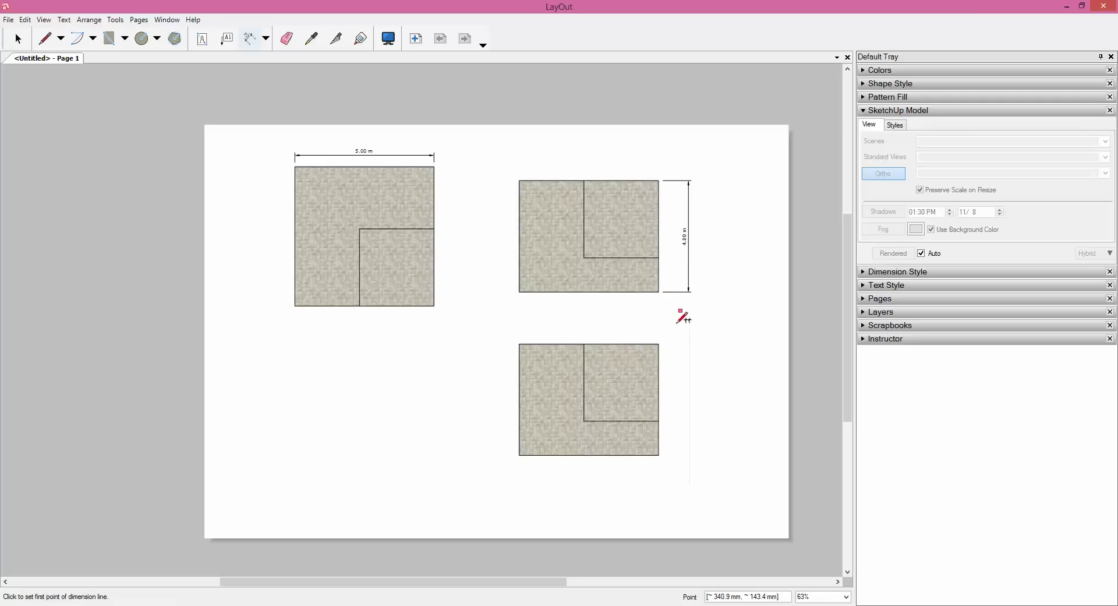
left_click(659, 344)
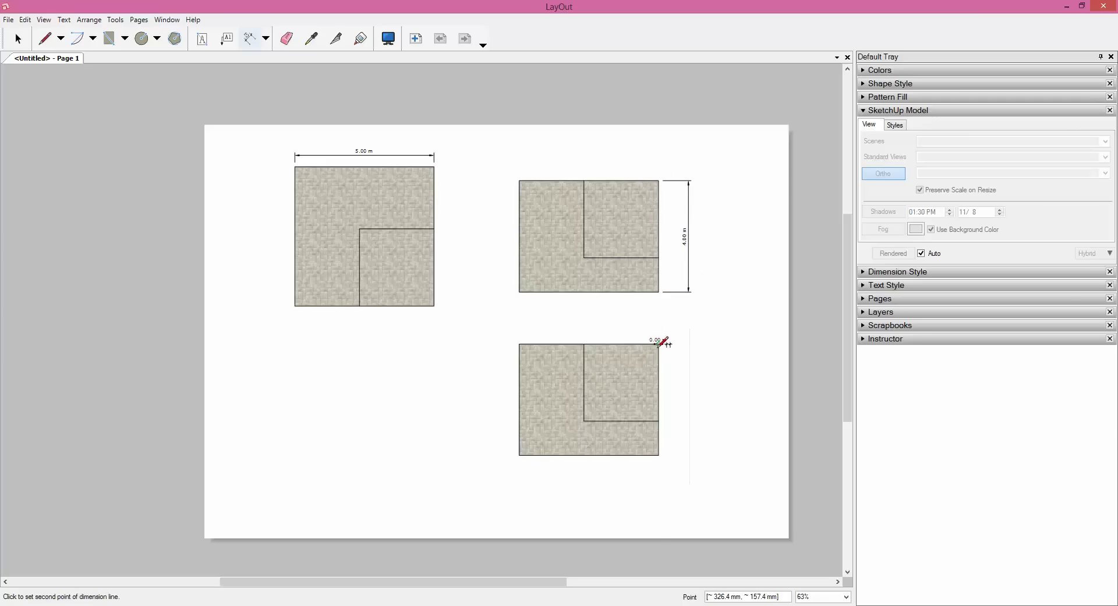
left_click(659, 455)
left_click(689, 449)
key("space")
scroll(647, 226, "up", 2)
scroll(646, 226, "up", 2)
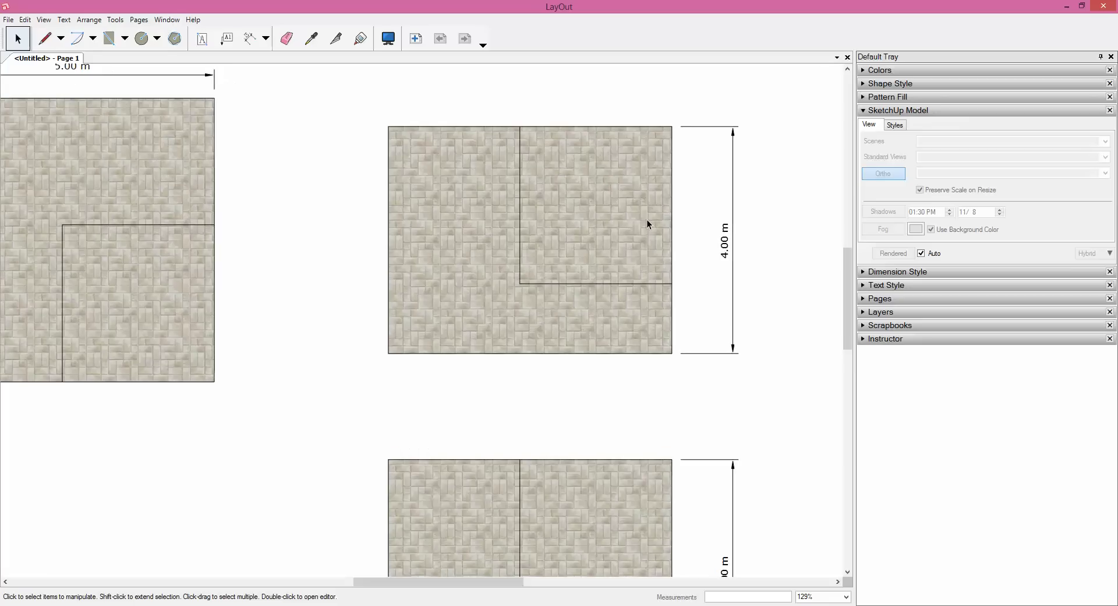
scroll(646, 222, "down", 1)
scroll(571, 232, "down", 5)
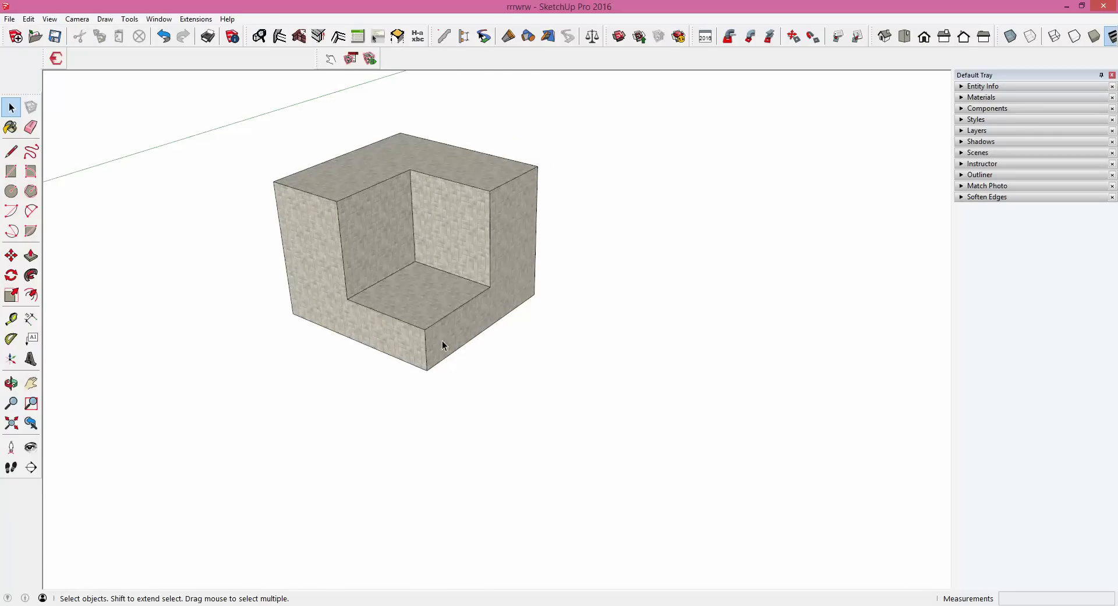
Inside the block's group, draw a rectangle on the top and push it down as a recess.
middle_click_drag(442, 344, 442, 275)
scroll(408, 244, "up", 5)
scroll(374, 220, "up", 2)
double_click(374, 220)
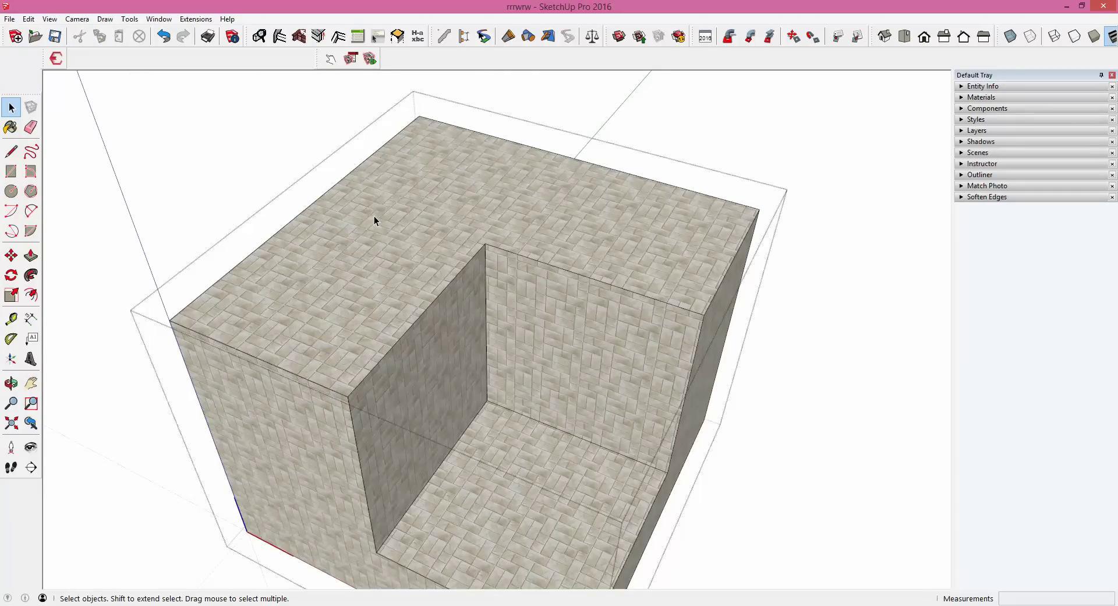
key("r")
left_click(314, 247)
left_click(494, 189)
key("space")
left_click(431, 211)
key("p")
left_click_drag(408, 212, 409, 226)
Draw a circle on the inner back wall and push it through as a round hole.
middle_click_drag(409, 226, 497, 285)
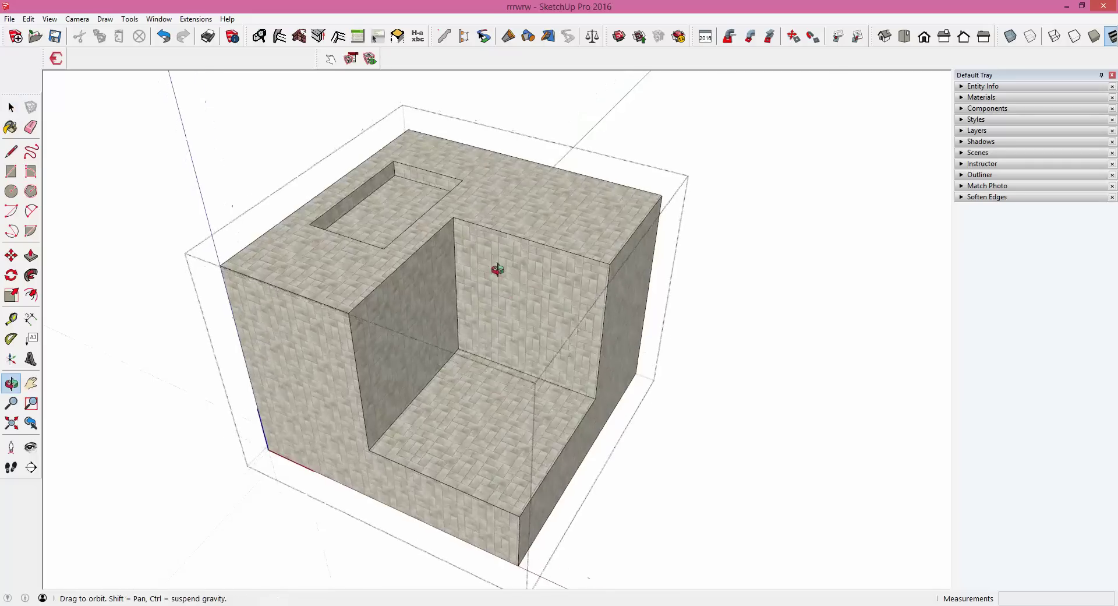
key("space")
left_click(508, 294)
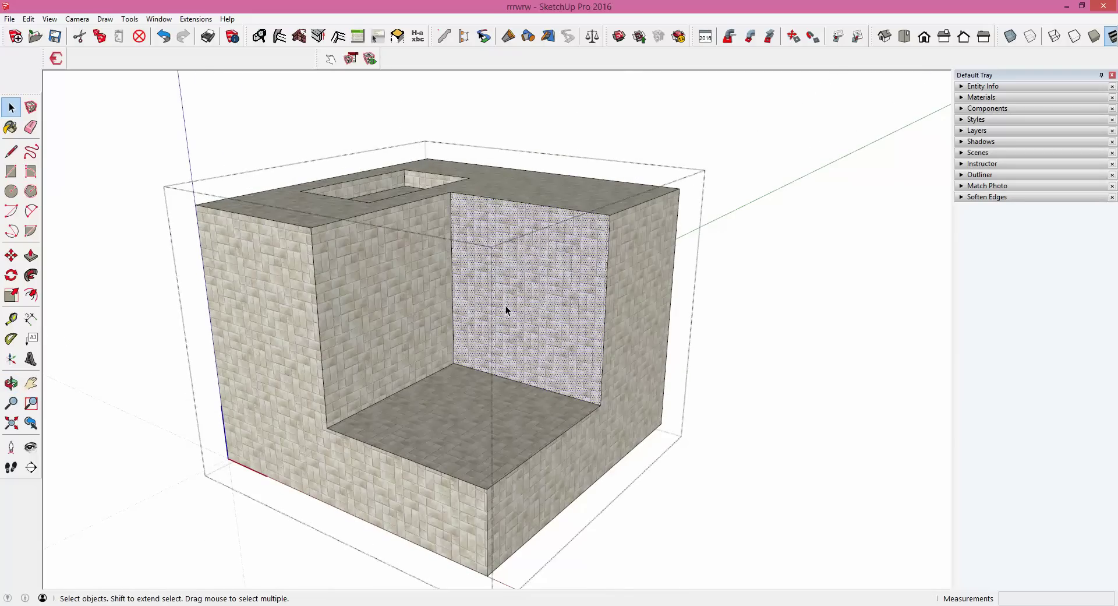
key("c")
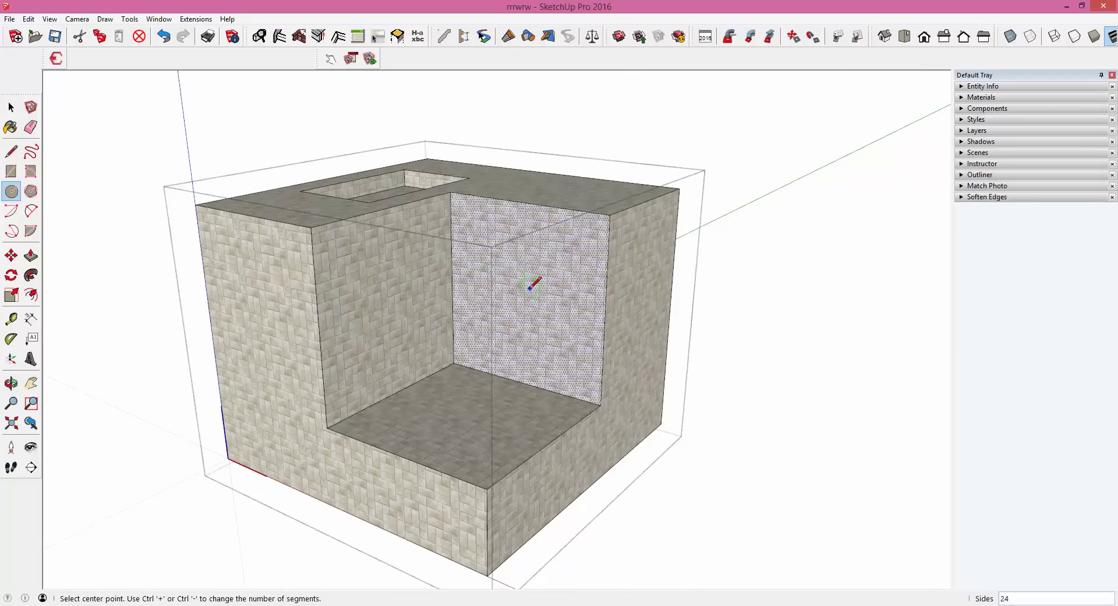
left_click(526, 289)
left_click(564, 303)
key("p")
key("space")
left_click(548, 303)
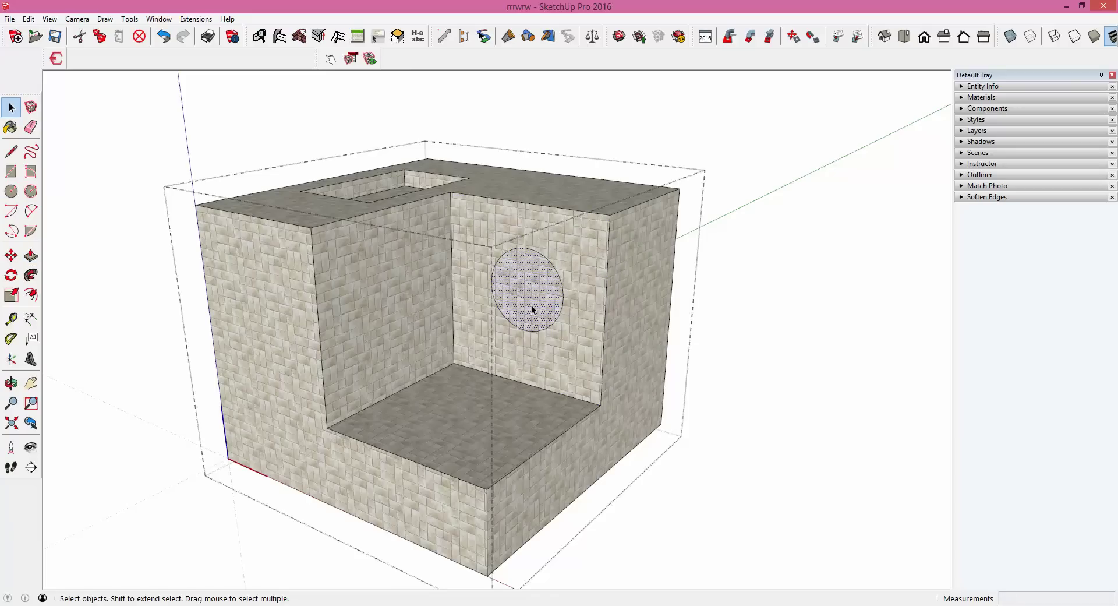
key("p")
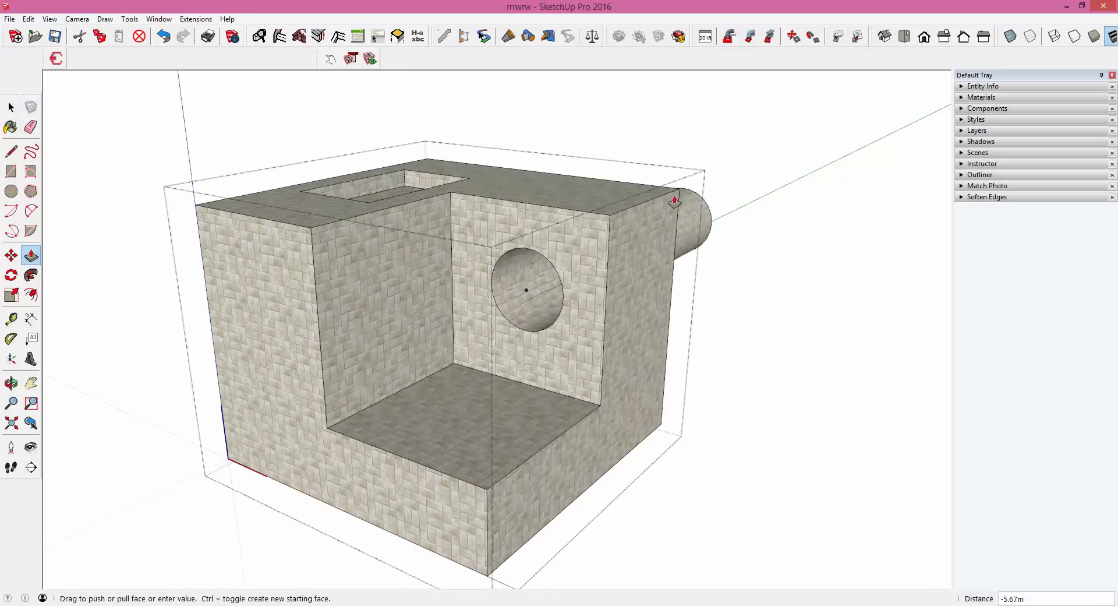
left_click_drag(531, 305, 673, 195)
key("space")
Cut a rectangular opening into the other inner wall, then exit the group.
scroll(528, 239, "down", 3)
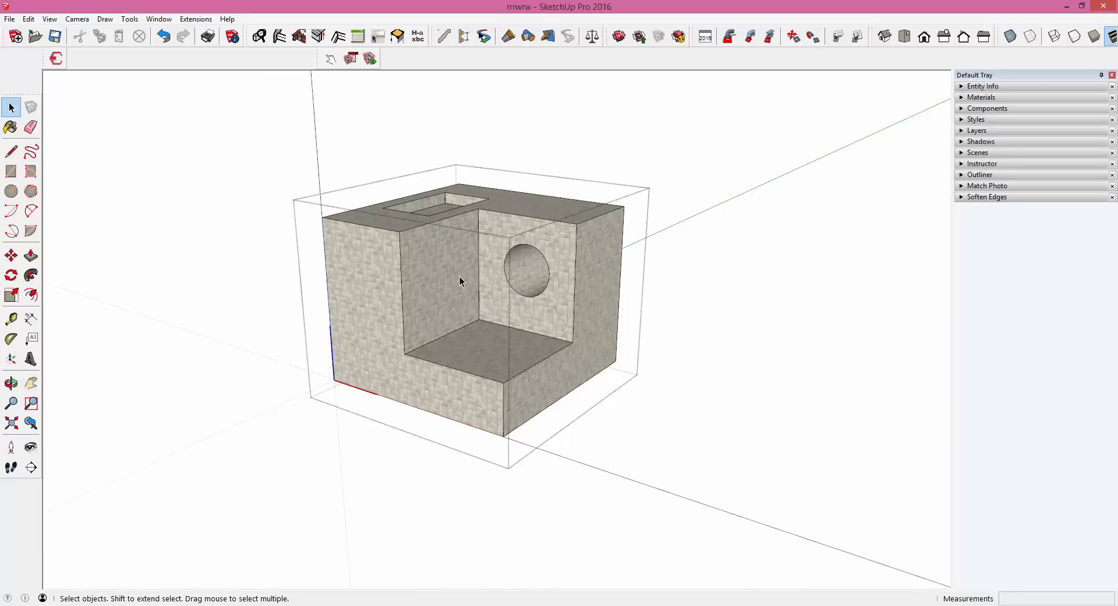
scroll(408, 294, "up", 3)
left_click(410, 291)
key("r")
left_click(398, 268)
left_click(349, 317)
key("p")
key("space")
left_click(361, 292)
key("p")
left_click_drag(387, 286, 424, 269)
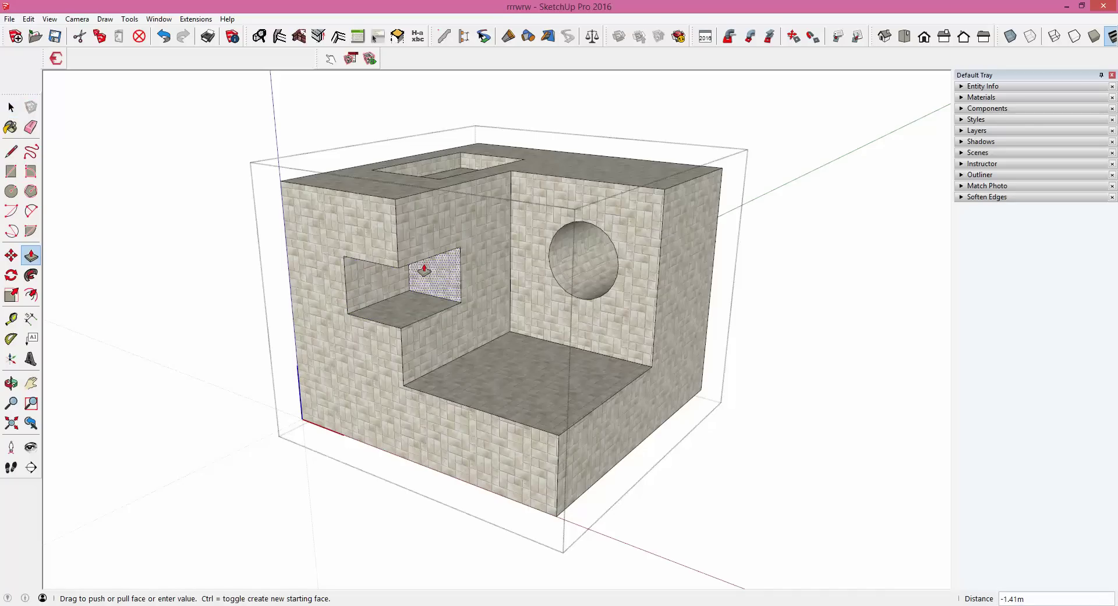
key("space")
left_click(872, 387)
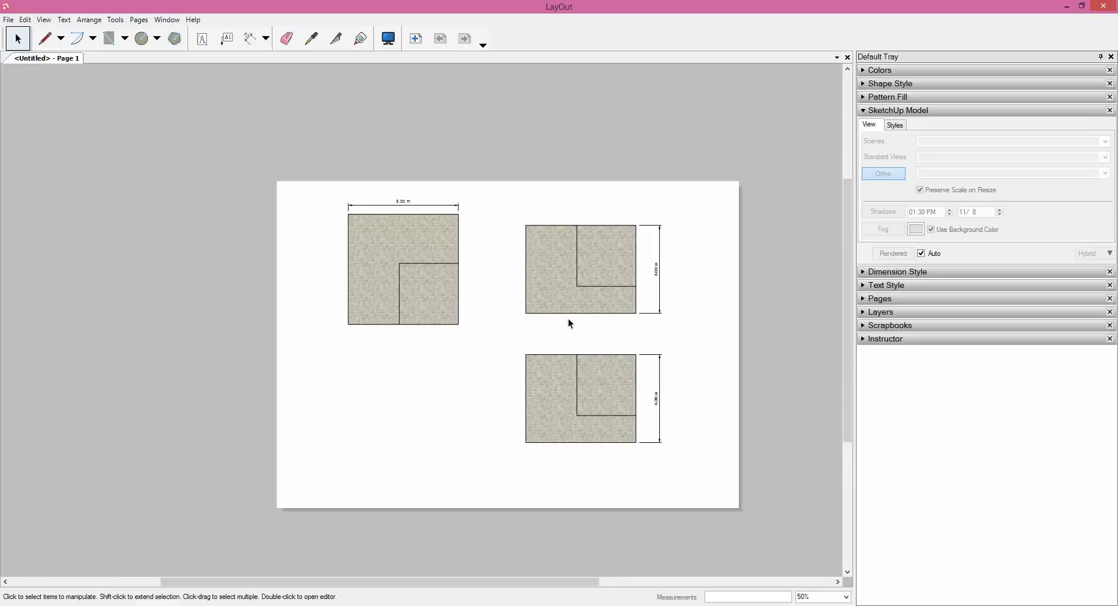
Select the top-left, upper-right and lower viewports in turn, then clear the selection.
scroll(563, 375, "up", 3)
scroll(373, 188, "down", 1)
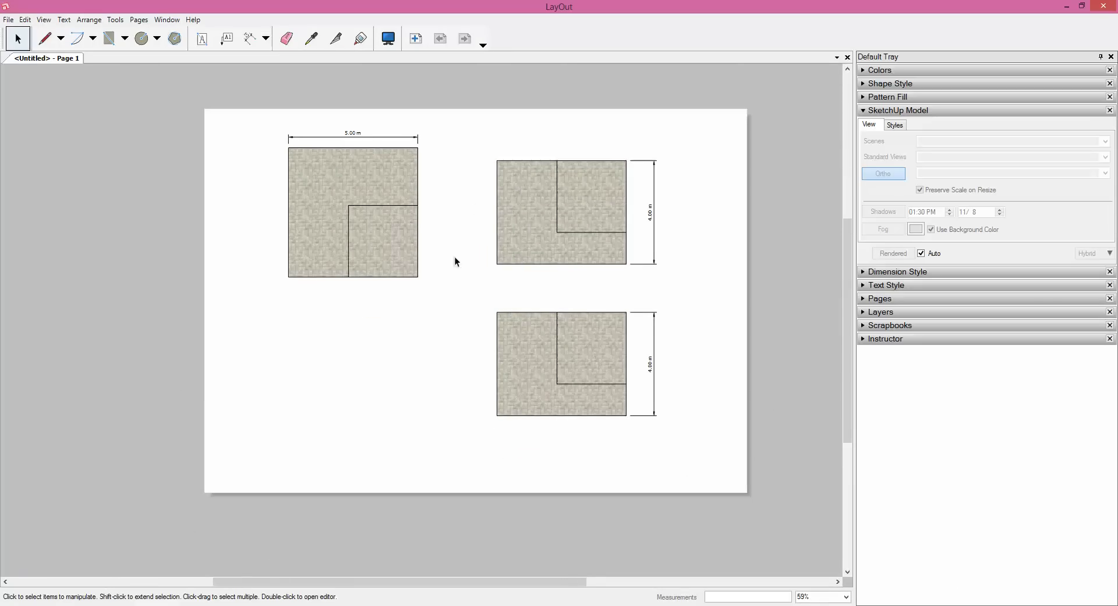
scroll(446, 238, "up", 1)
scroll(445, 232, "down", 2)
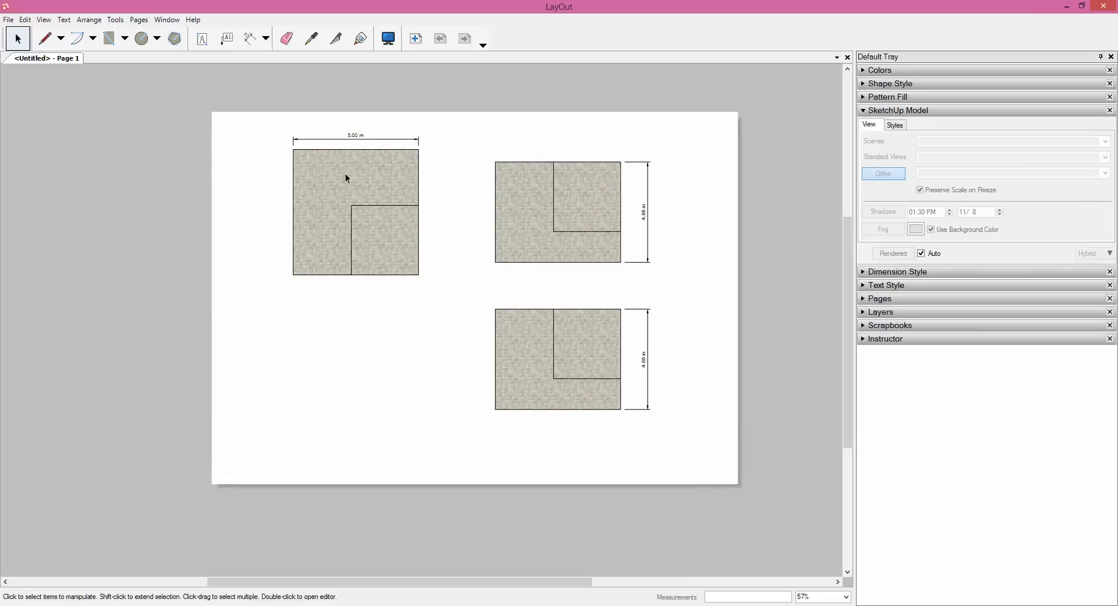
left_click(347, 179)
left_click(519, 196)
left_click(530, 351)
scroll(529, 351, "up", 2)
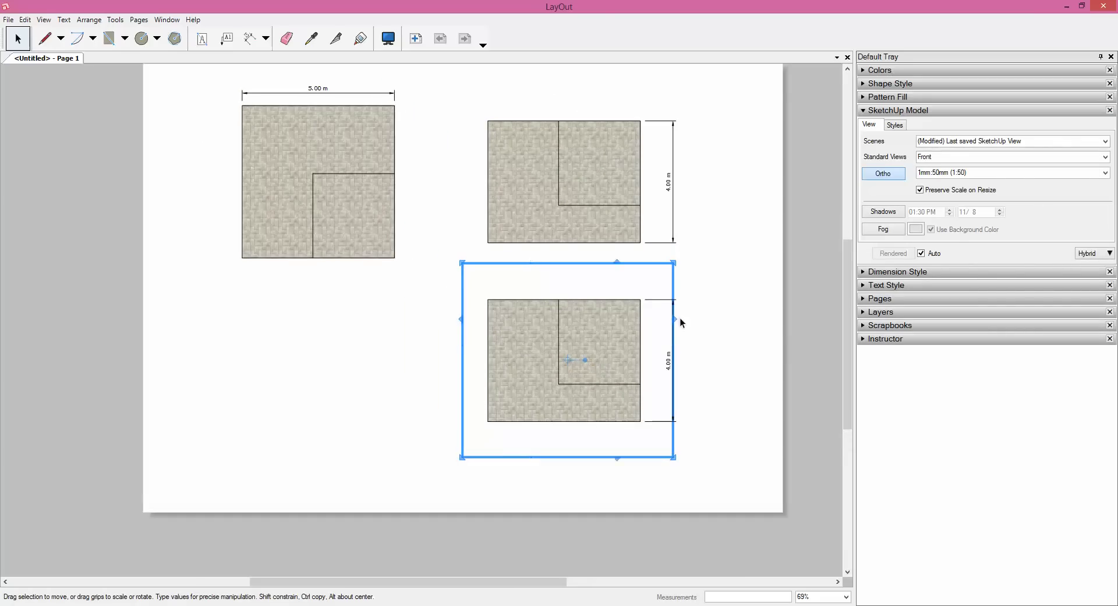
left_click(804, 348)
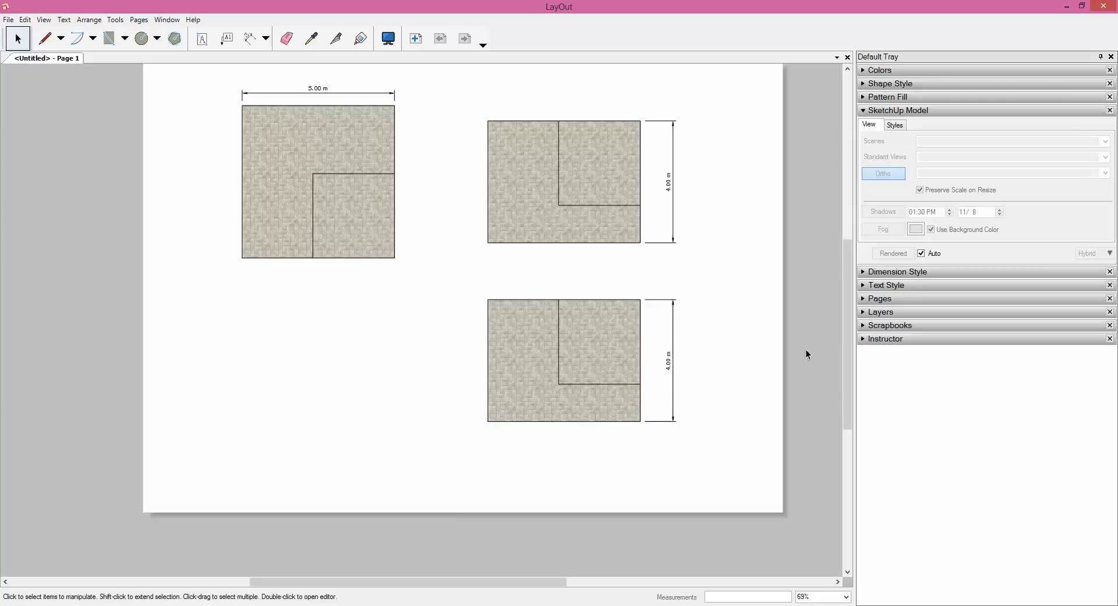
Update Model Reference from the top-left viewport so the round hole and cut-outs appear.
right_click(315, 130)
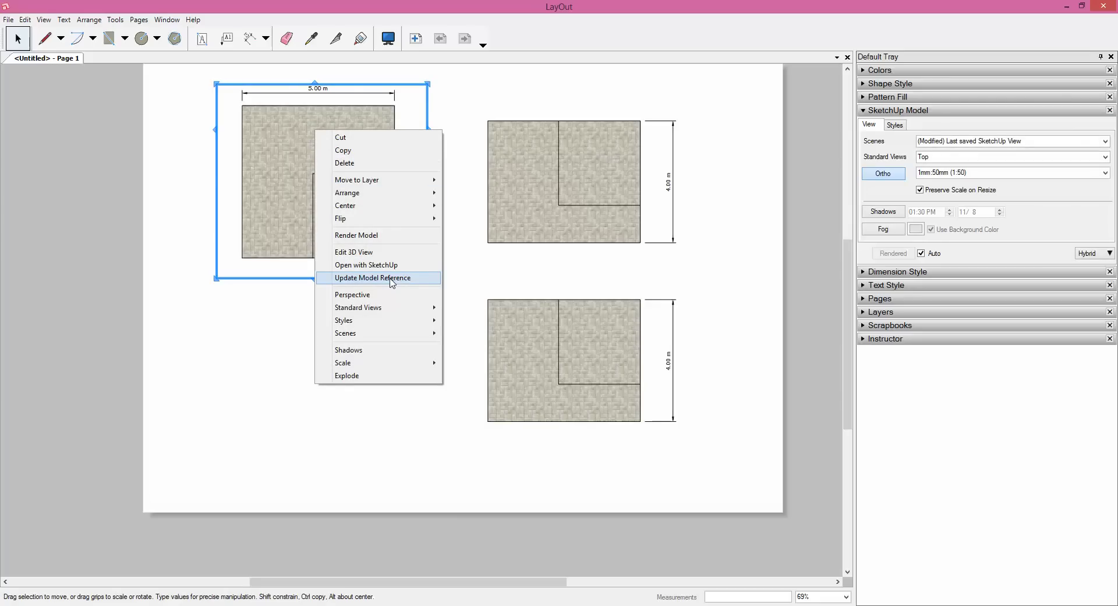
left_click(391, 280)
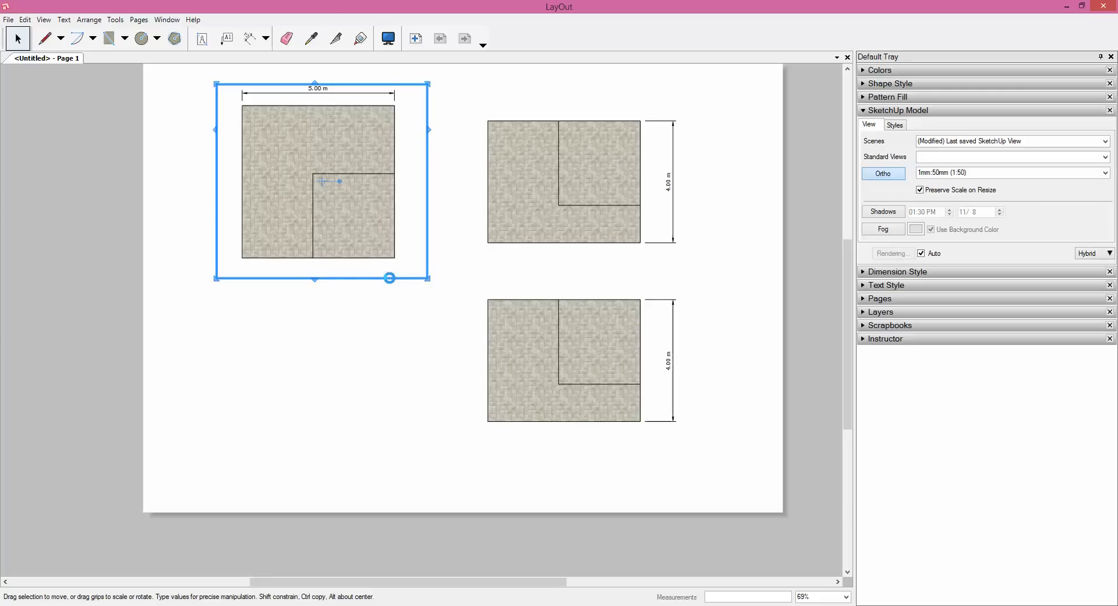
left_click(632, 424)
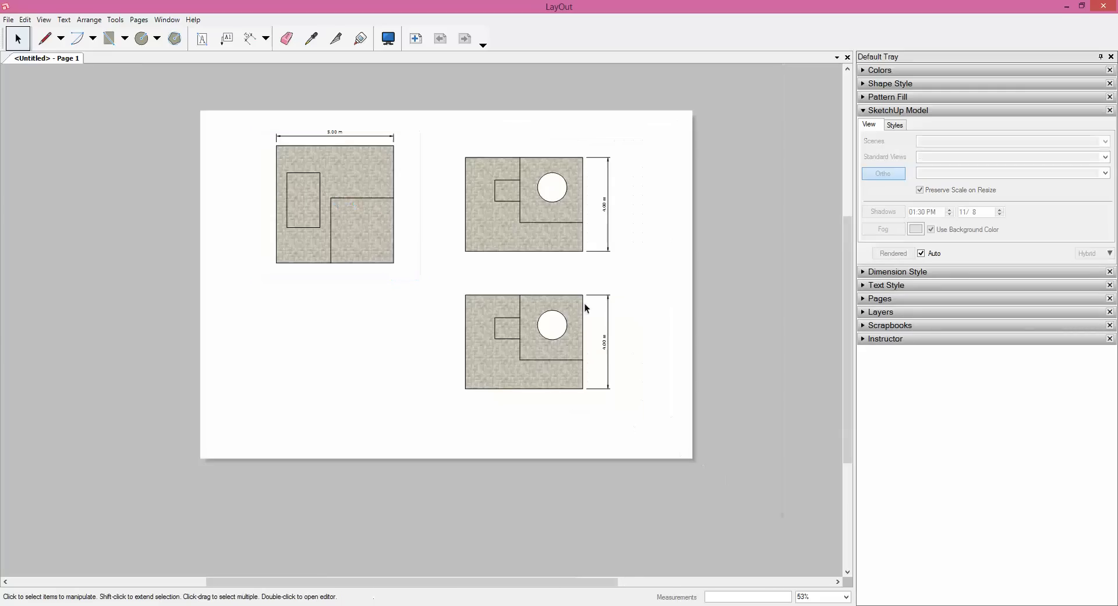
scroll(441, 167, "up", 1)
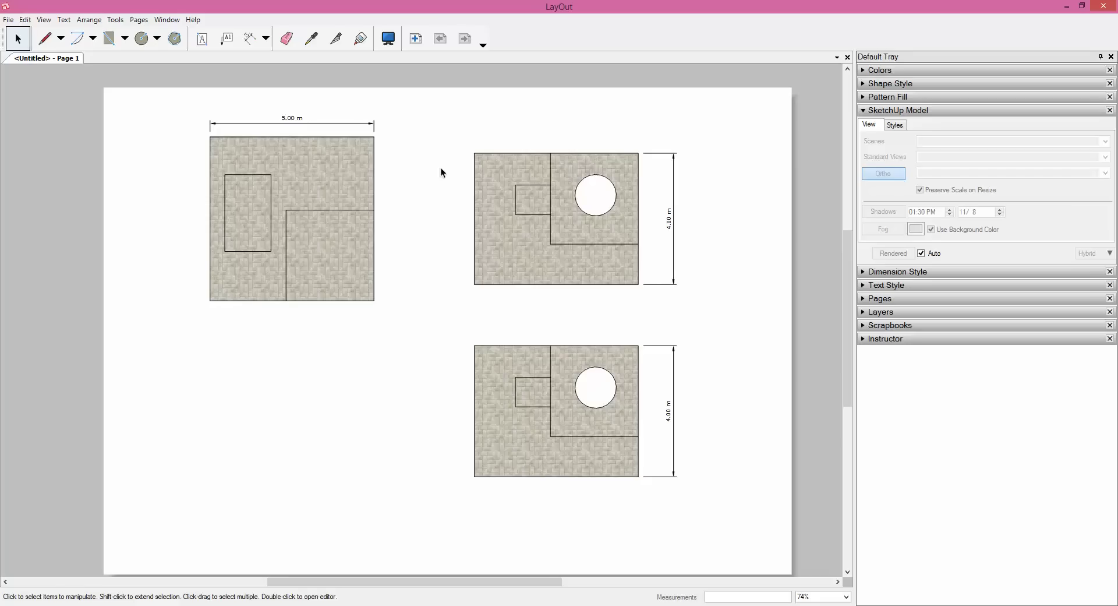
key("alt+Tab")
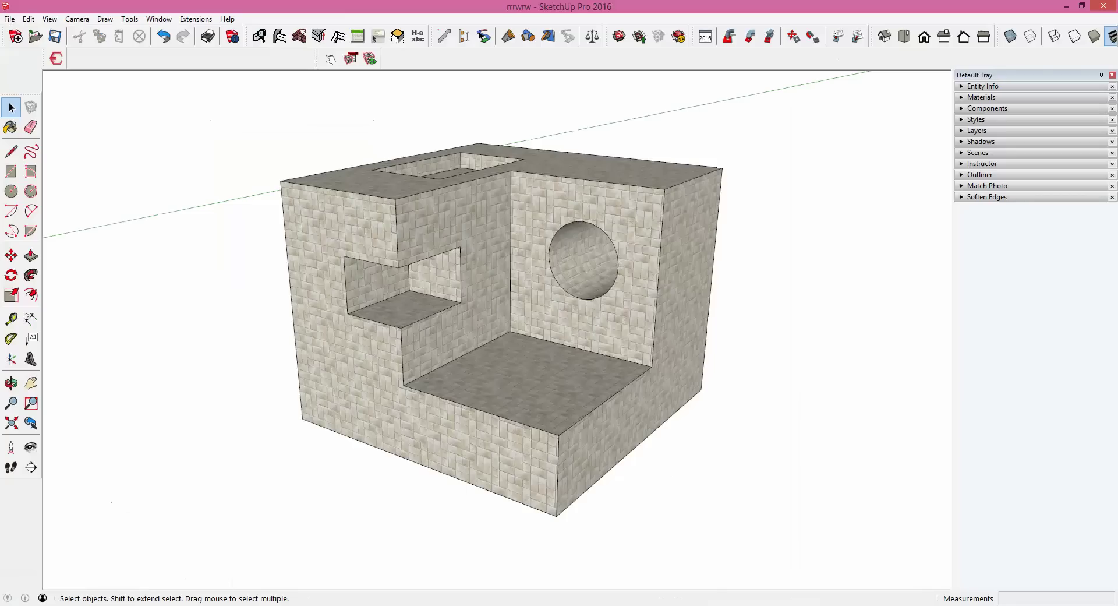
left_click(1104, 5)
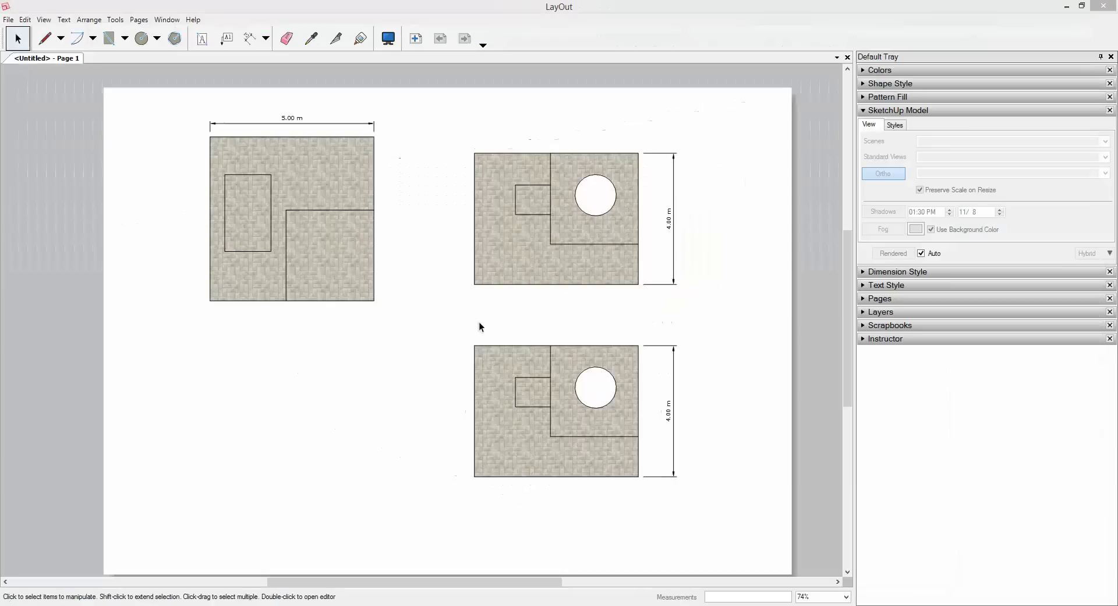
left_click(442, 360)
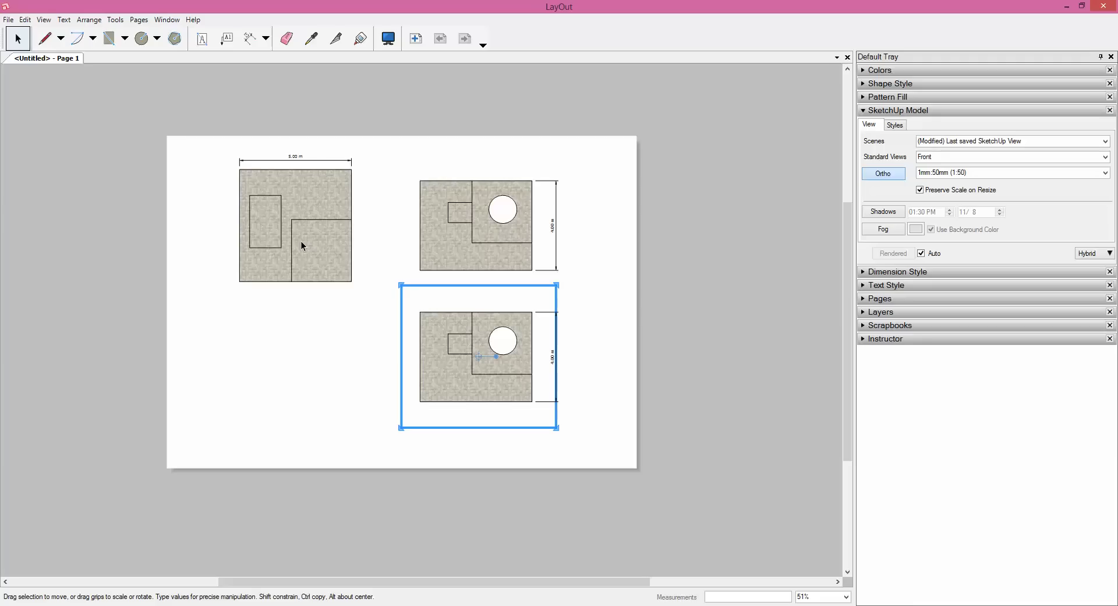
left_click(564, 285)
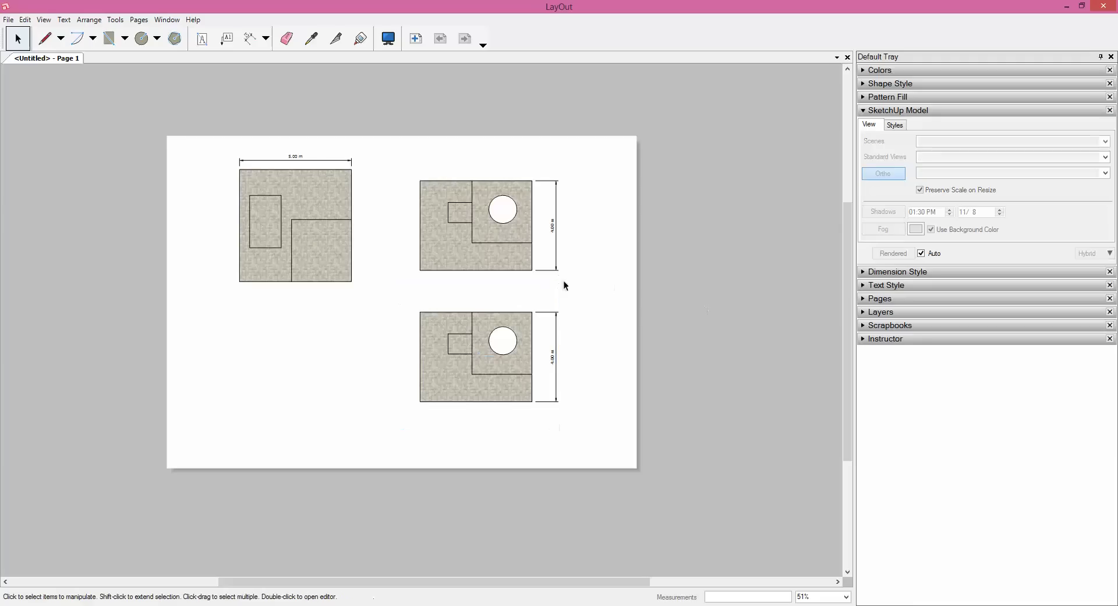
scroll(263, 224, "up", 3)
scroll(266, 223, "up", 3)
scroll(265, 220, "down", 2)
scroll(267, 220, "down", 3)
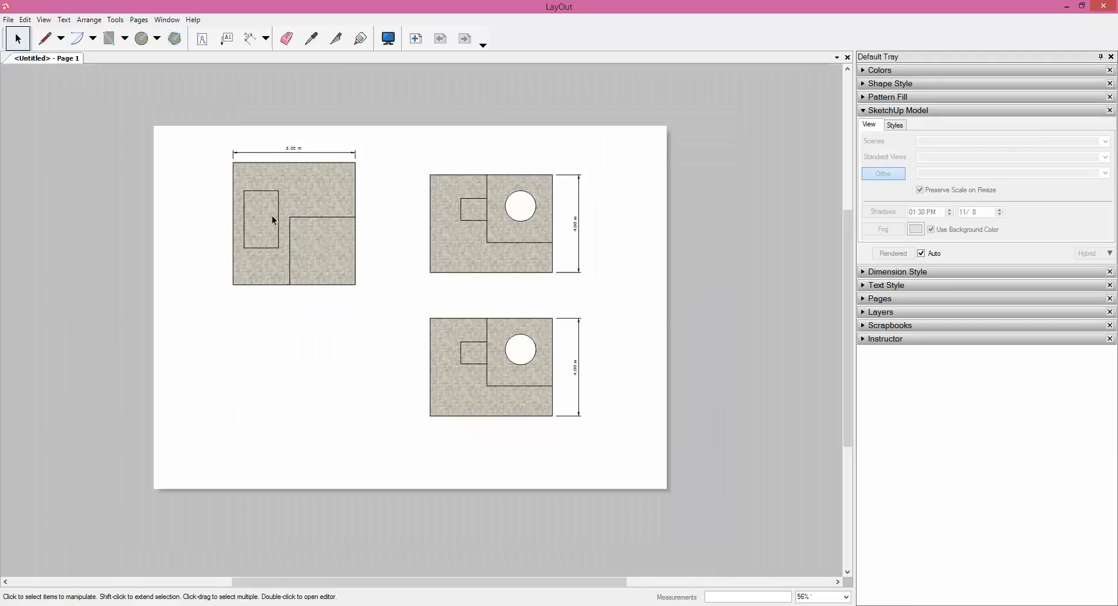
scroll(516, 231, "up", 2)
scroll(516, 232, "up", 1)
scroll(515, 228, "down", 2)
scroll(113, 225, "up", 1)
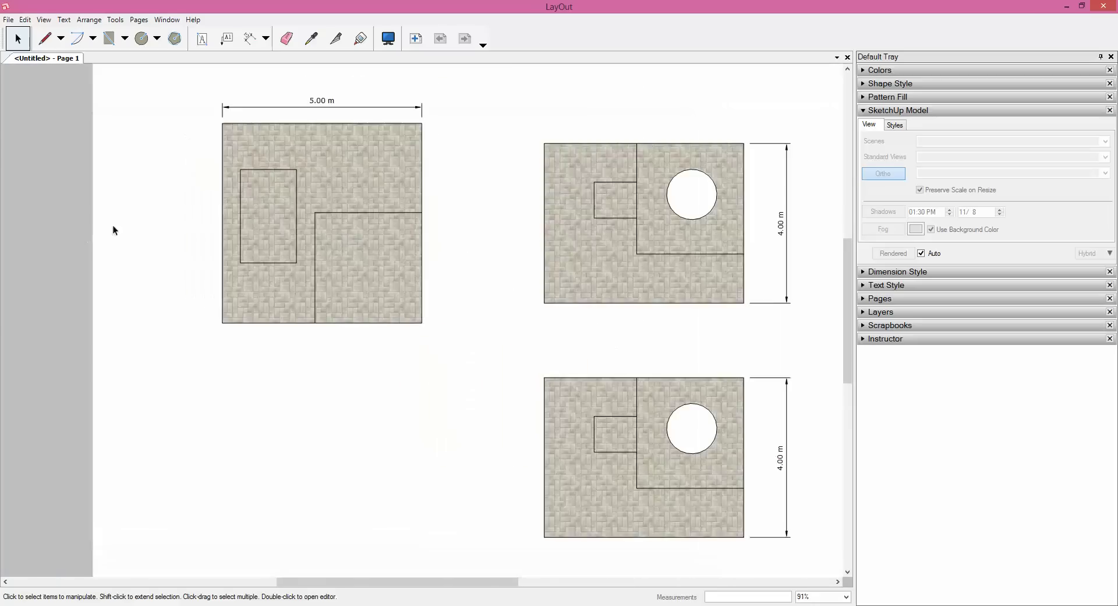
scroll(251, 212, "up", 2)
scroll(250, 212, "down", 1)
scroll(369, 148, "up", 2)
scroll(369, 148, "down", 2)
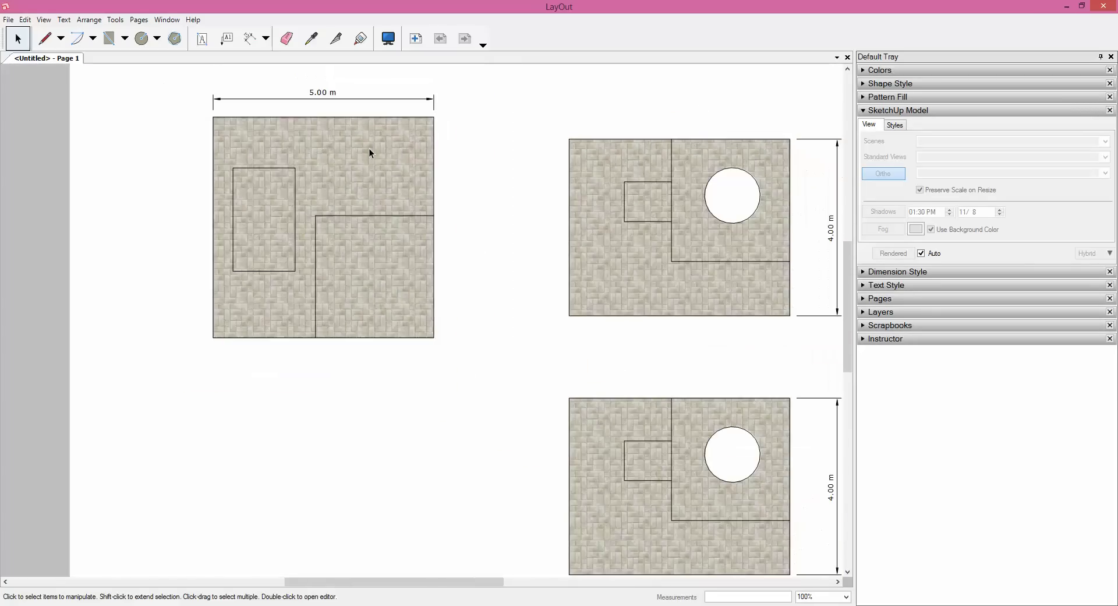
scroll(368, 148, "down", 1)
scroll(369, 148, "up", 2)
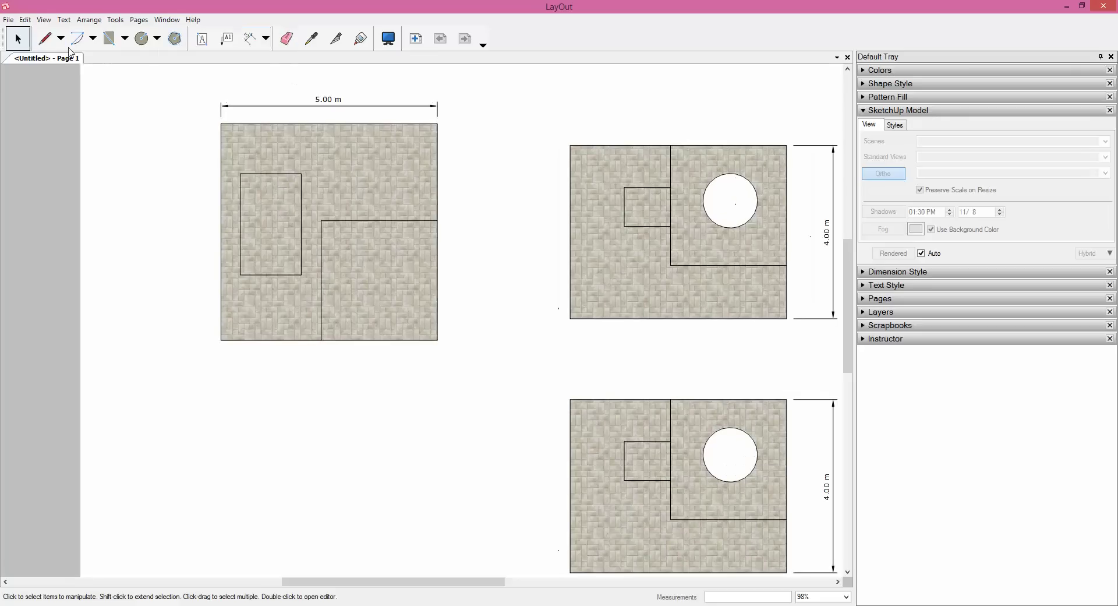
left_click(44, 38)
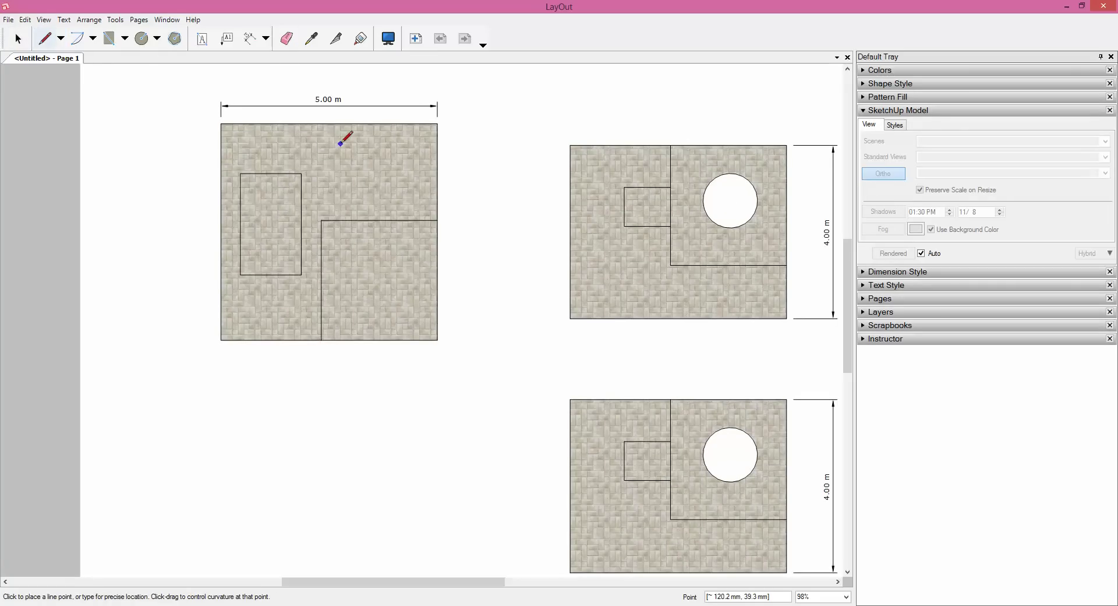
scroll(341, 143, "down", 2)
key("space")
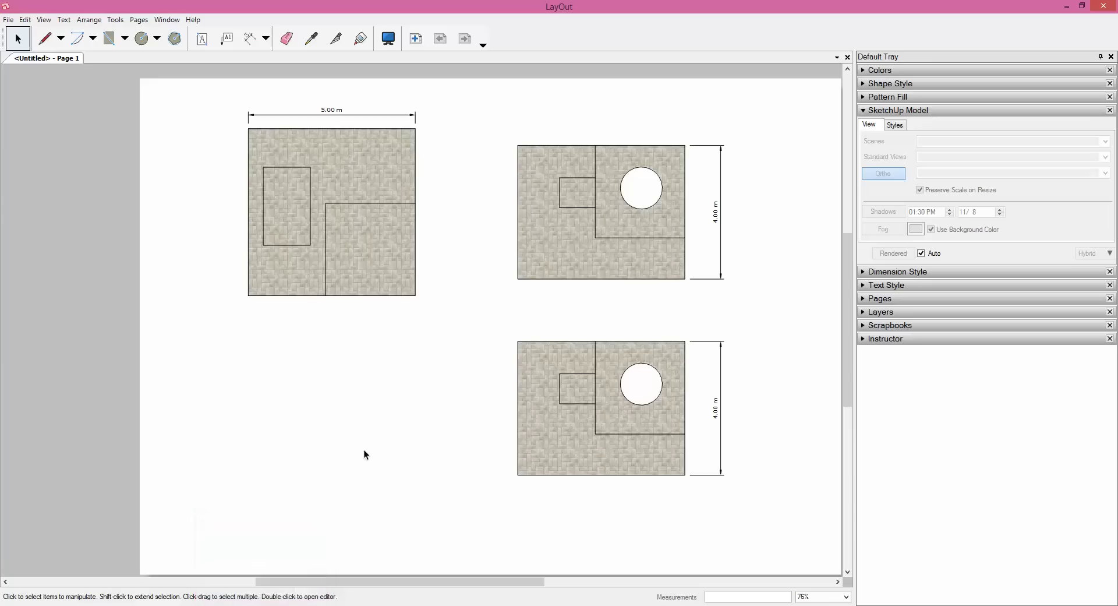
scroll(297, 366, "down", 1)
scroll(345, 229, "up", 1)
scroll(334, 197, "up", 2)
left_click(334, 199)
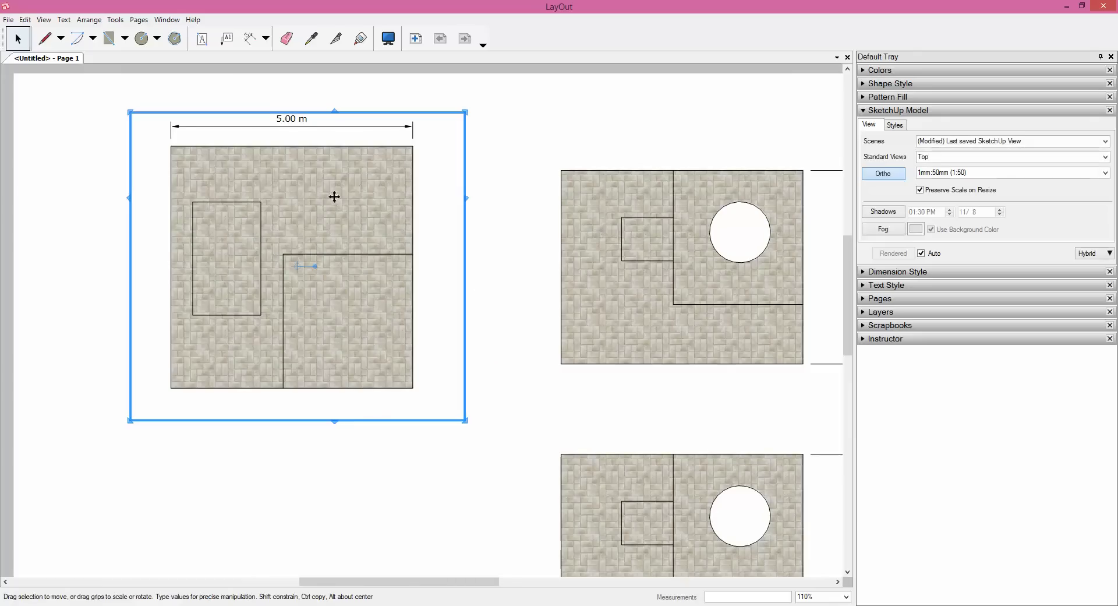
Open the top-left viewport's rrrwrw cube in SketchUp Pro 2016 and close its welcome window.
right_click(335, 199)
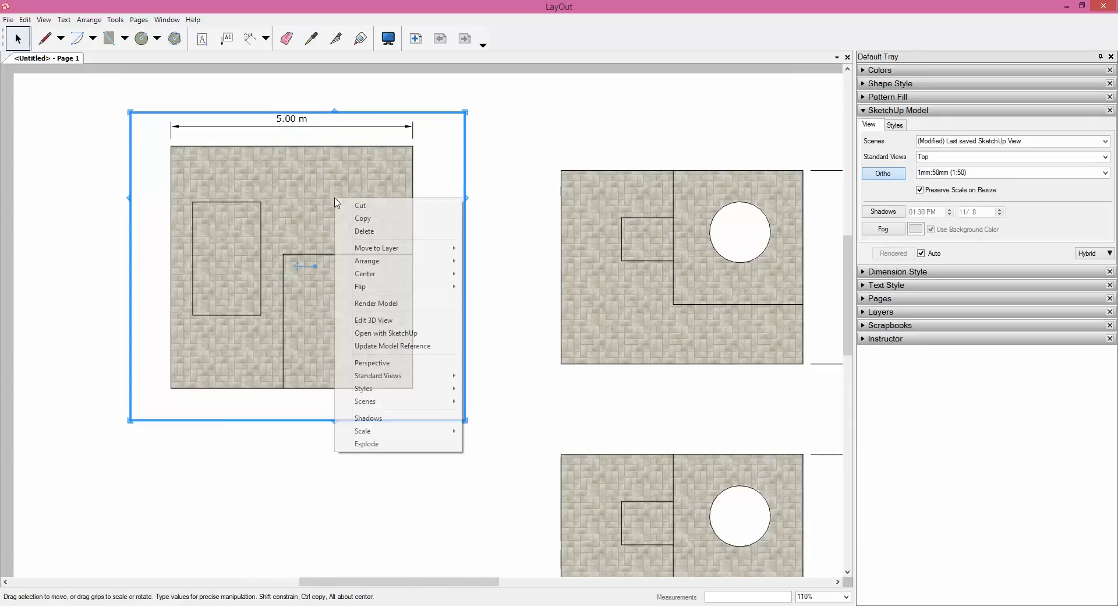
left_click(385, 333)
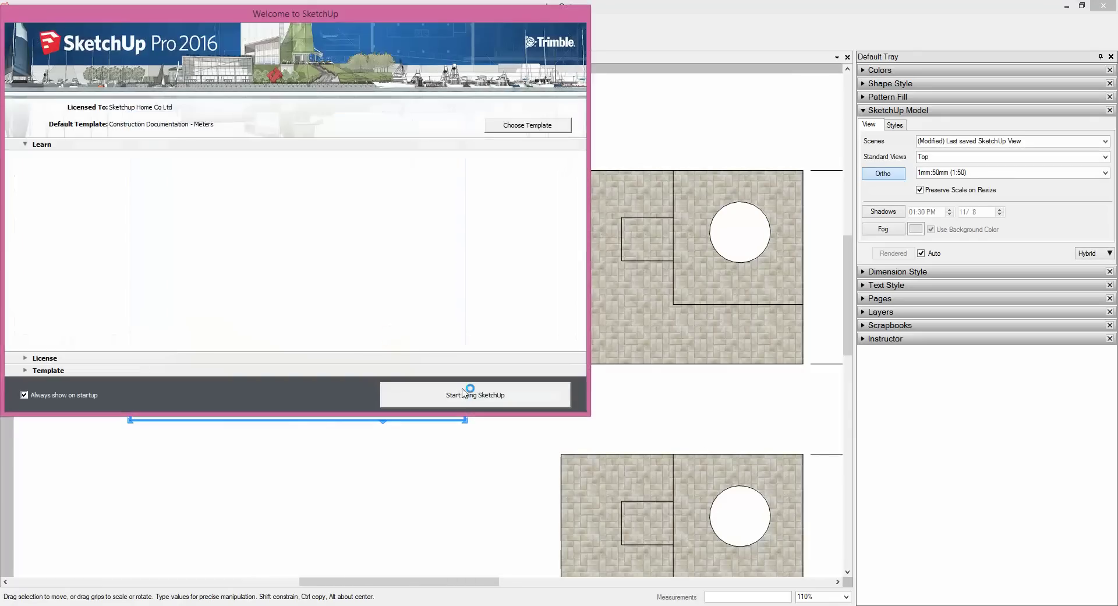
left_click(465, 393)
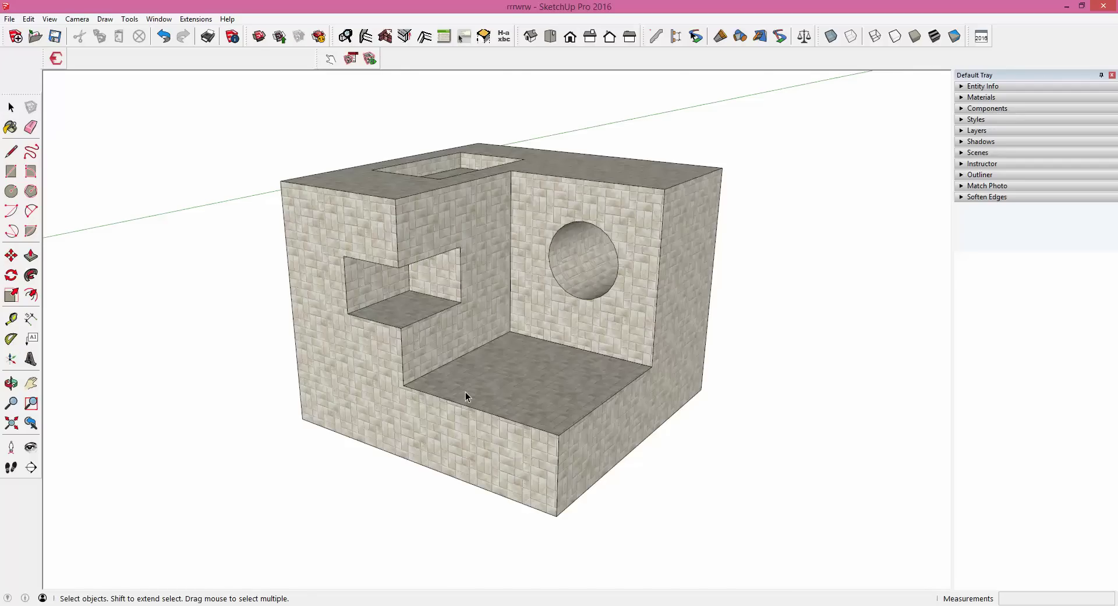
Orbit over the top and push/pull the trench floor up to fill the top trench.
scroll(631, 263, "up", 3)
middle_click_drag(630, 263, 630, 351)
scroll(551, 330, "down", 3)
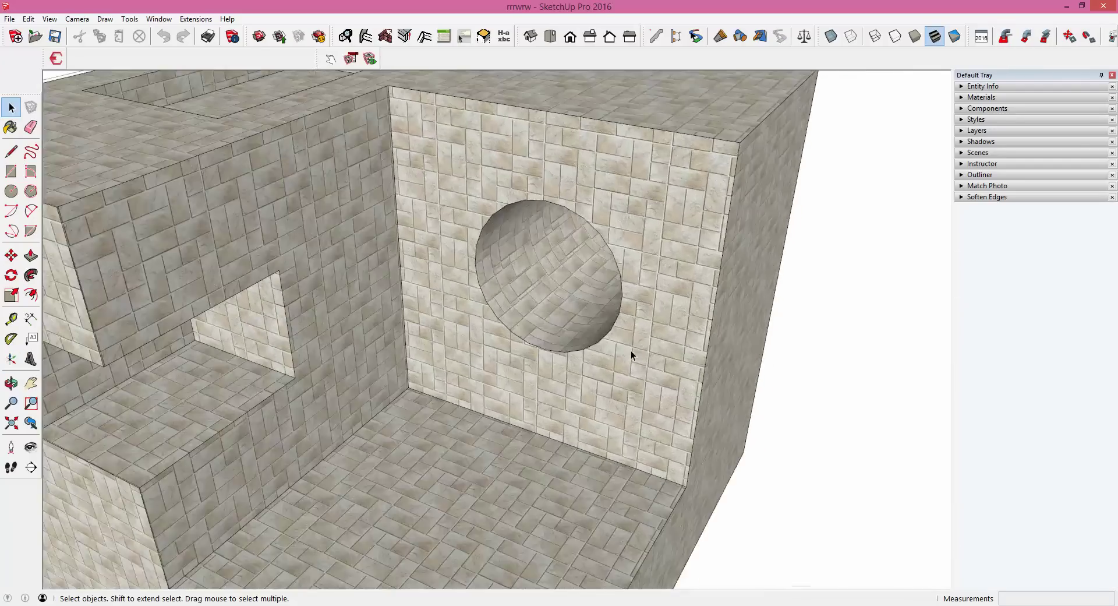
middle_click_drag(551, 330, 558, 226)
scroll(579, 187, "up", 3)
scroll(579, 188, "up", 2)
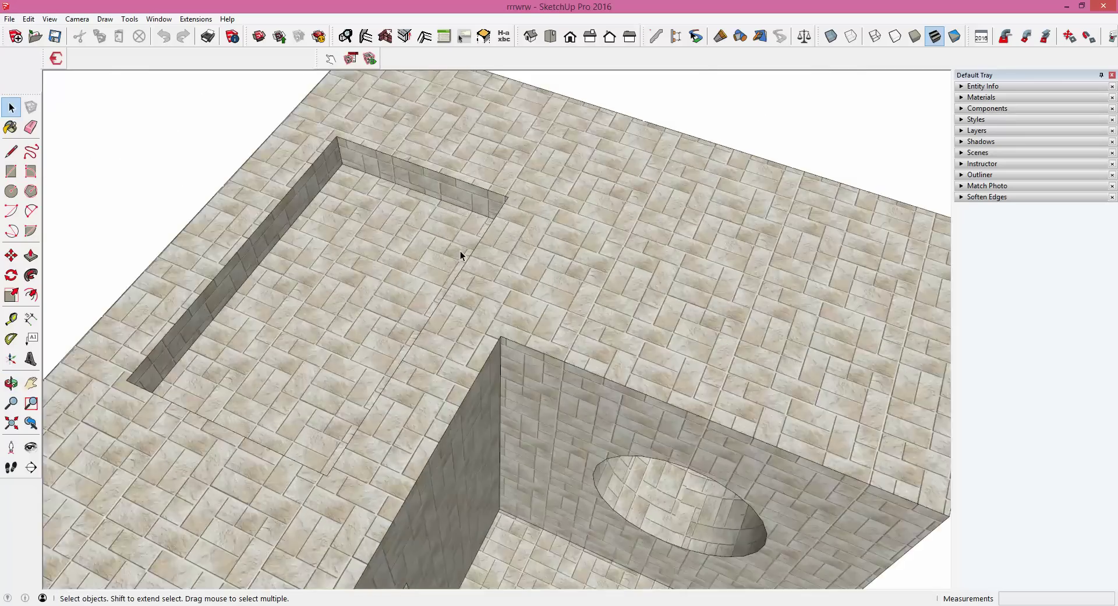
middle_click_drag(462, 252, 489, 190)
scroll(490, 187, "down", 3)
key("p")
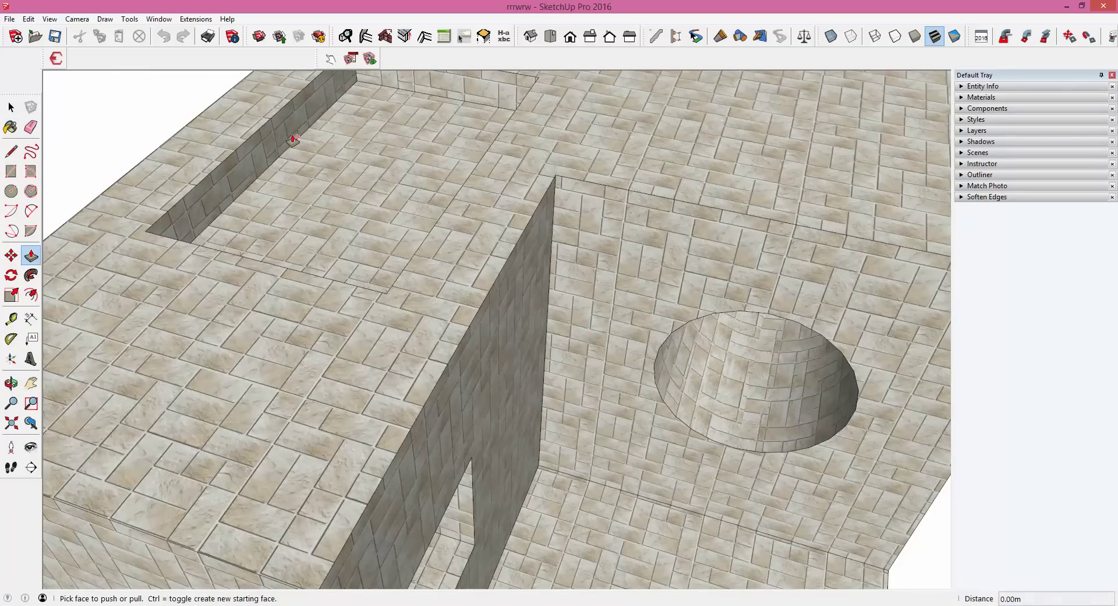
key("space")
scroll(296, 141, "down", 3)
key("p")
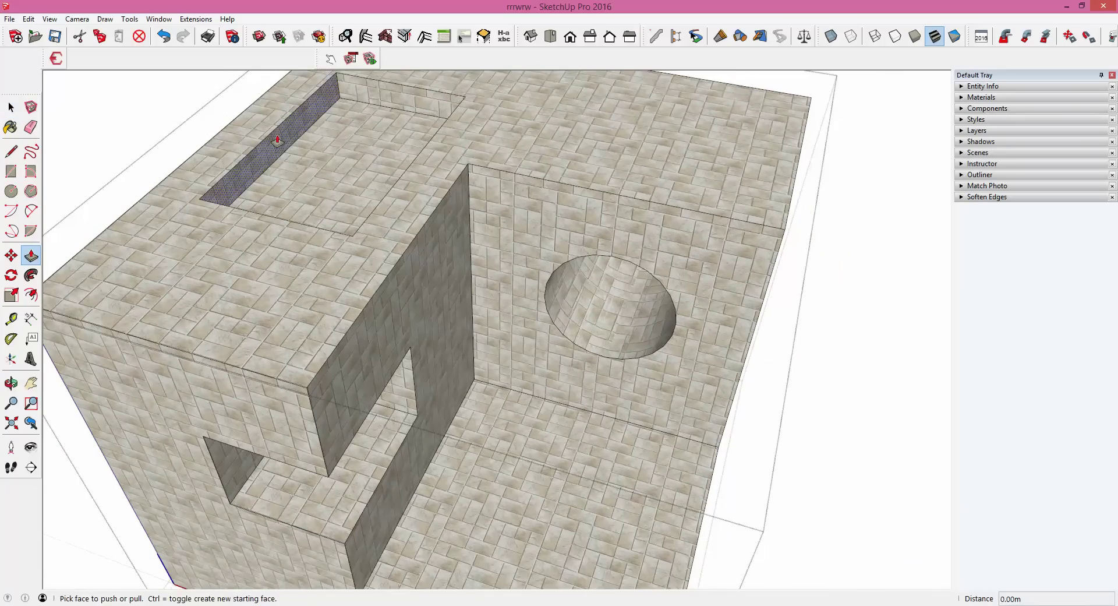
left_click(244, 143)
left_click(242, 132)
Push/pull the left front opening's face to fill that opening.
scroll(241, 133, "down", 5)
mouse_move(274, 189)
middle_mouse_down()
mouse_move(278, 261)
mouse_move(237, 279)
middle_mouse_up()
left_click(210, 281)
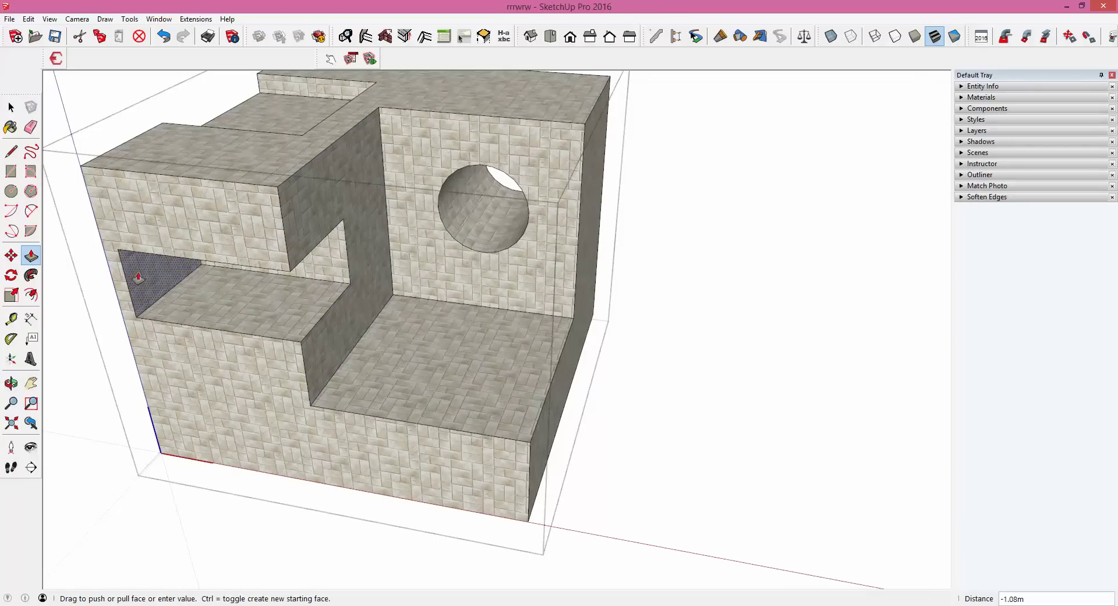
left_click(114, 276)
Remove the circular hole from the block's wall.
mouse_move(113, 273)
middle_mouse_down()
mouse_move(319, 224)
mouse_move(374, 181)
middle_mouse_up()
scroll(320, 224, "up", 3)
scroll(309, 224, "up", 3)
double_click(309, 224)
key("space")
scroll(322, 215, "down", 3)
scroll(374, 181, "up", 3)
left_click(373, 180)
key("ctrl+z")
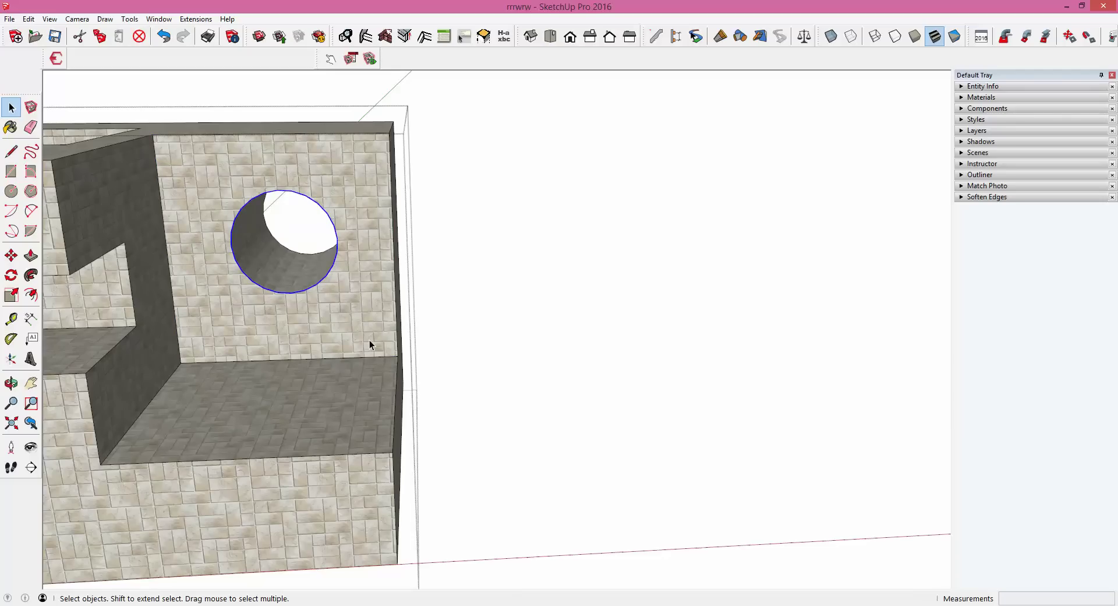
key("ctrl+z")
Orbit out to view the whole simplified block and switch back to LayOut.
scroll(369, 344, "down", 3)
scroll(517, 201, "down", 3)
mouse_move(517, 201)
middle_mouse_down()
mouse_move(405, 270)
mouse_move(546, 240)
middle_mouse_up()
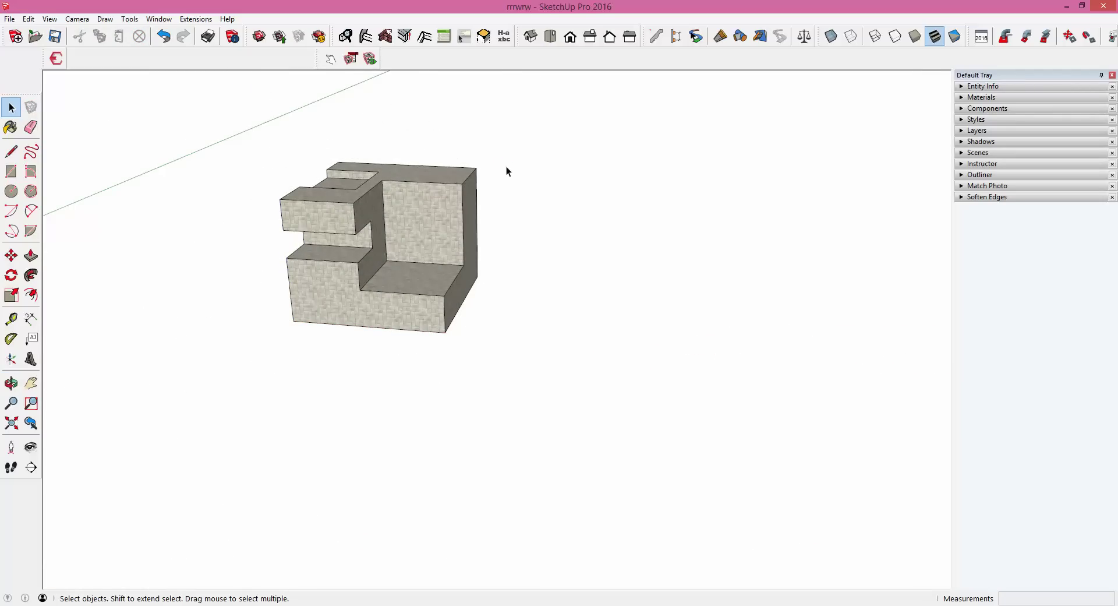
key("alt+Tab")
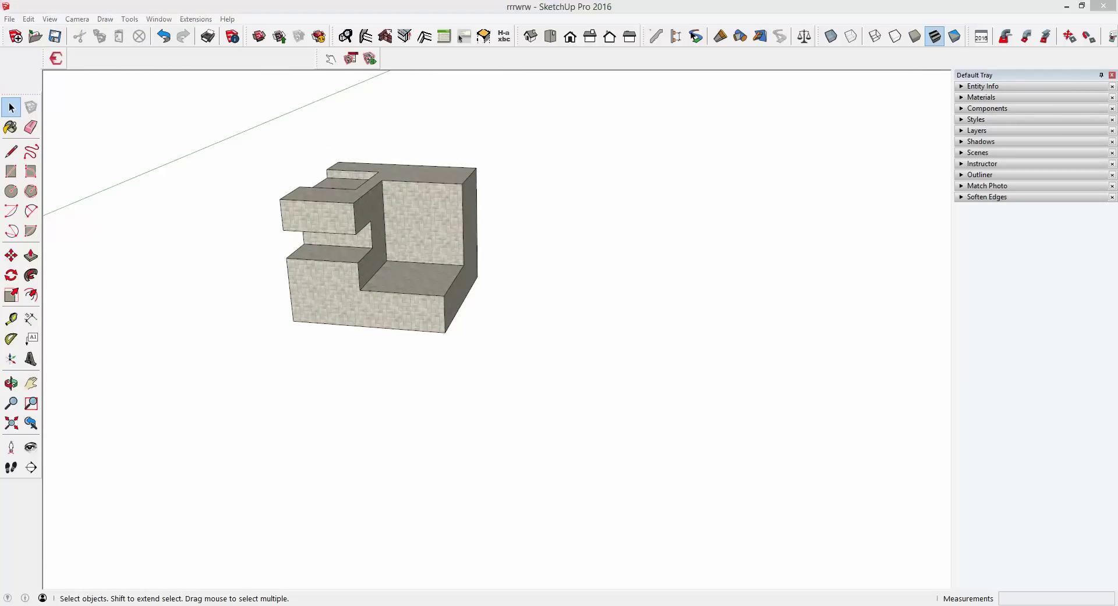
Deselect the refreshed viewport and zoom out to see all three updated, dimensioned viewports.
scroll(395, 201, "down", 3)
scroll(474, 469, "up", 2)
scroll(474, 470, "down", 3)
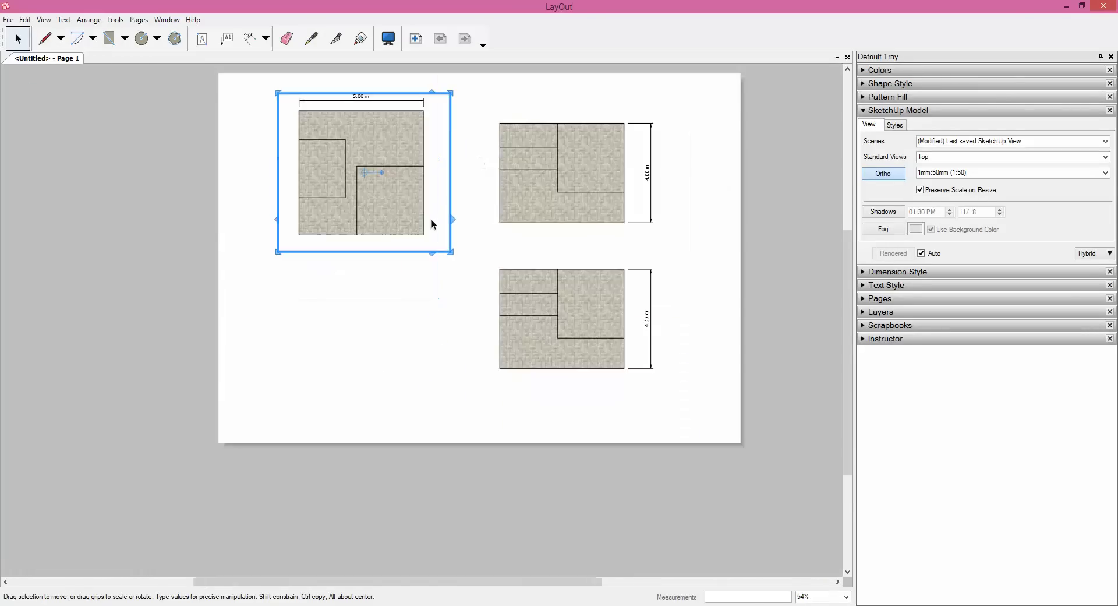
scroll(434, 218, "down", 2)
left_click(457, 132)
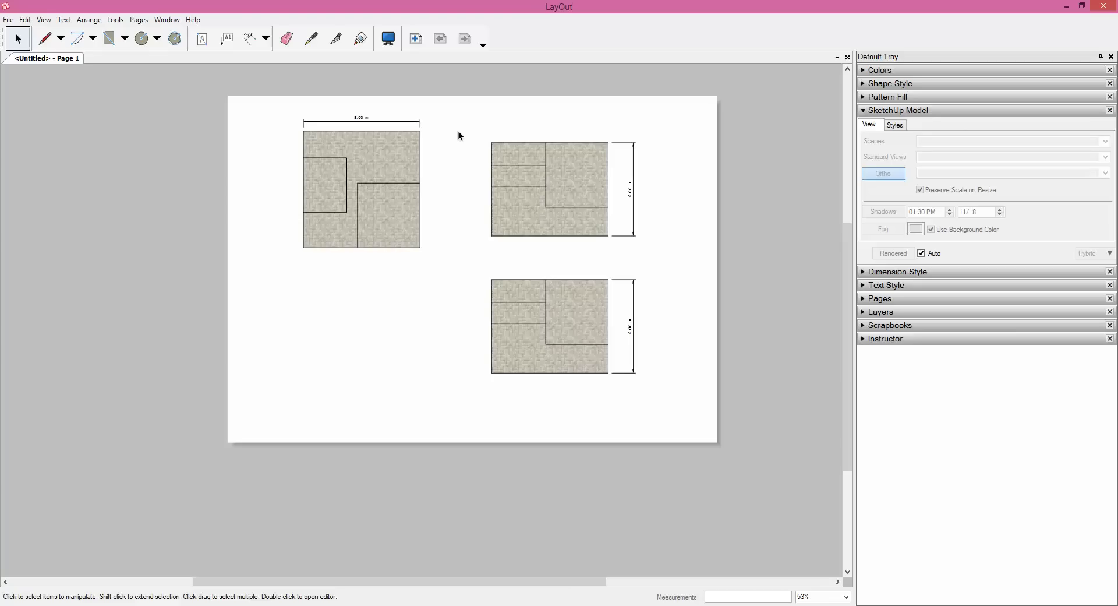
scroll(358, 70, "up", 1)
scroll(358, 70, "up", 1)
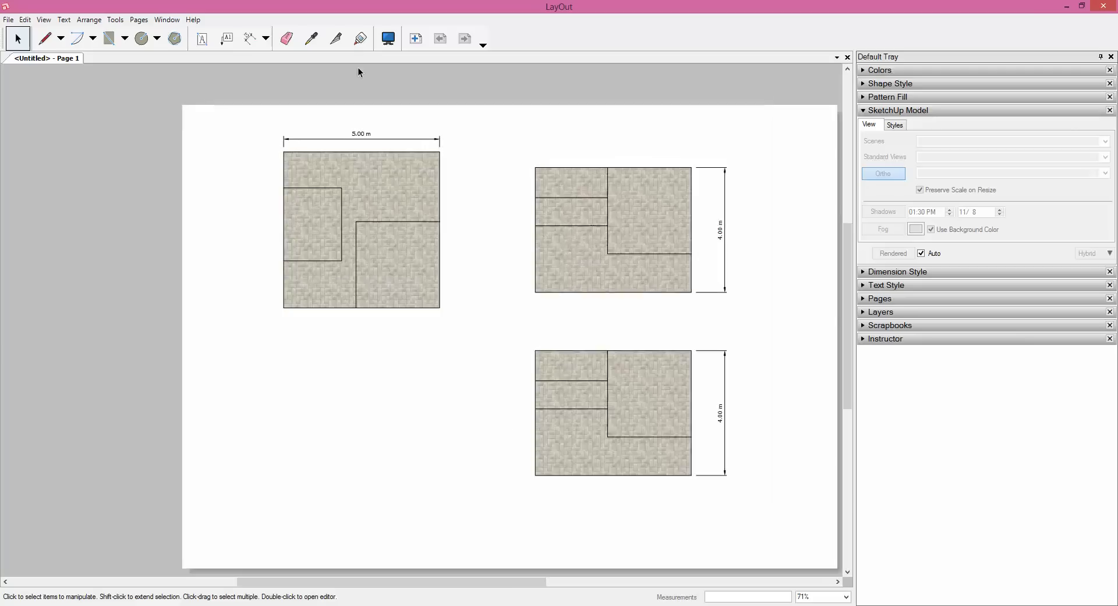
scroll(358, 70, "up", 1)
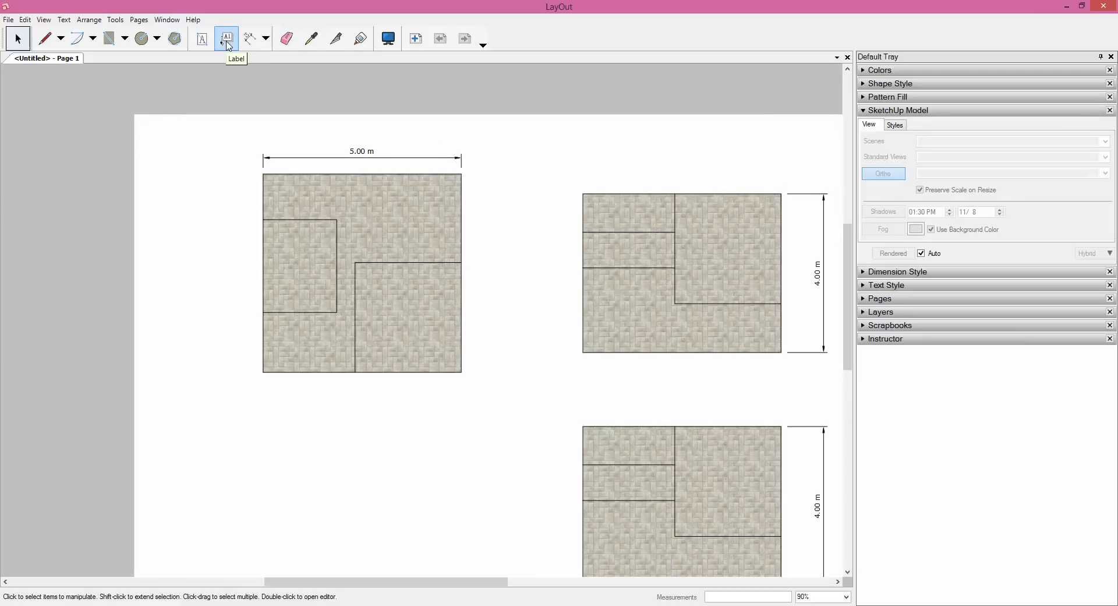
Add a BOX label with a bent leader on the top-left square's right edge.
left_click(228, 46)
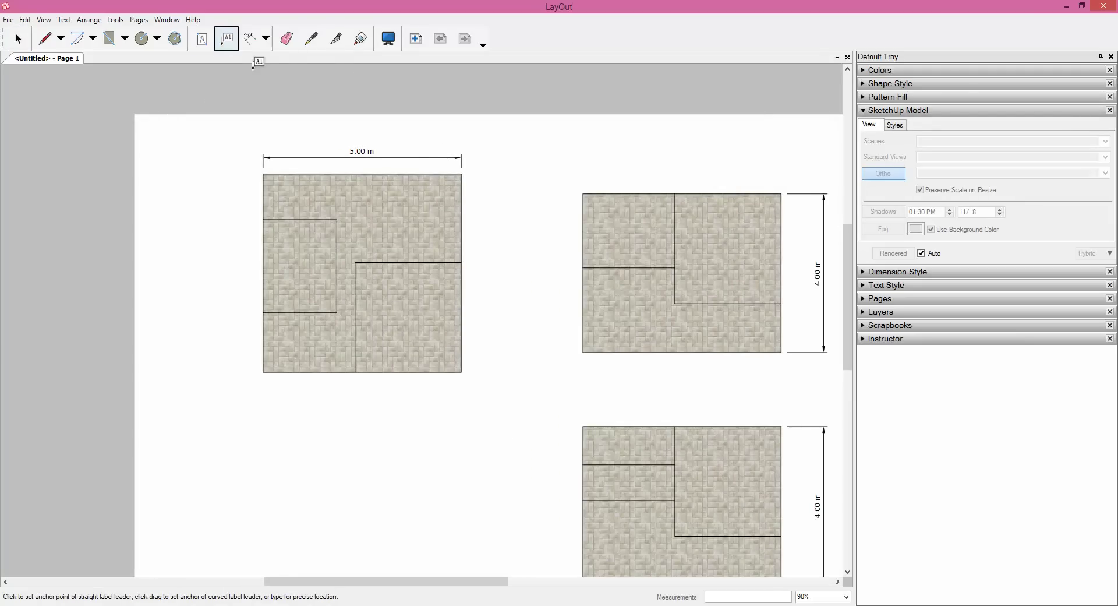
scroll(410, 187, "up", 2)
scroll(396, 151, "down", 3)
scroll(474, 173, "down", 1)
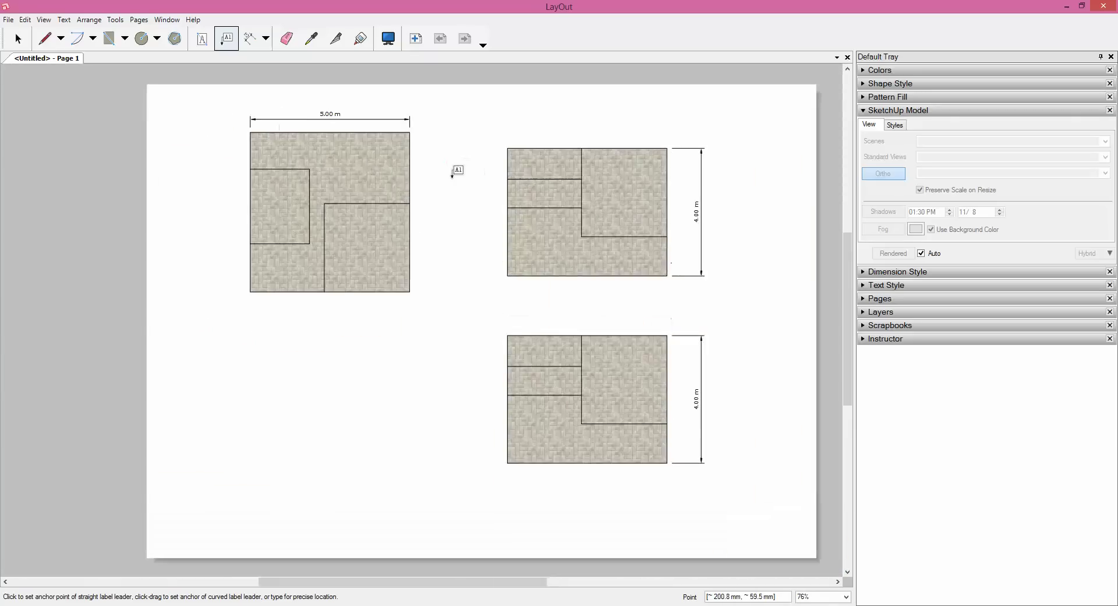
scroll(450, 173, "up", 2)
left_click(397, 164)
left_click(423, 123)
left_click(441, 123)
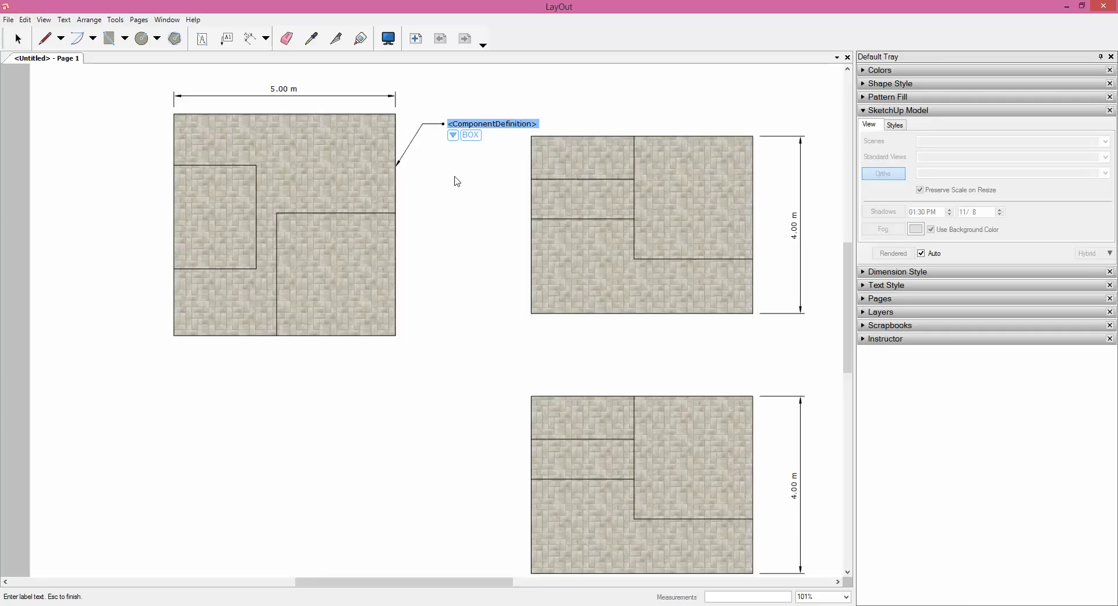
scroll(457, 181, "up", 2)
key("Escape")
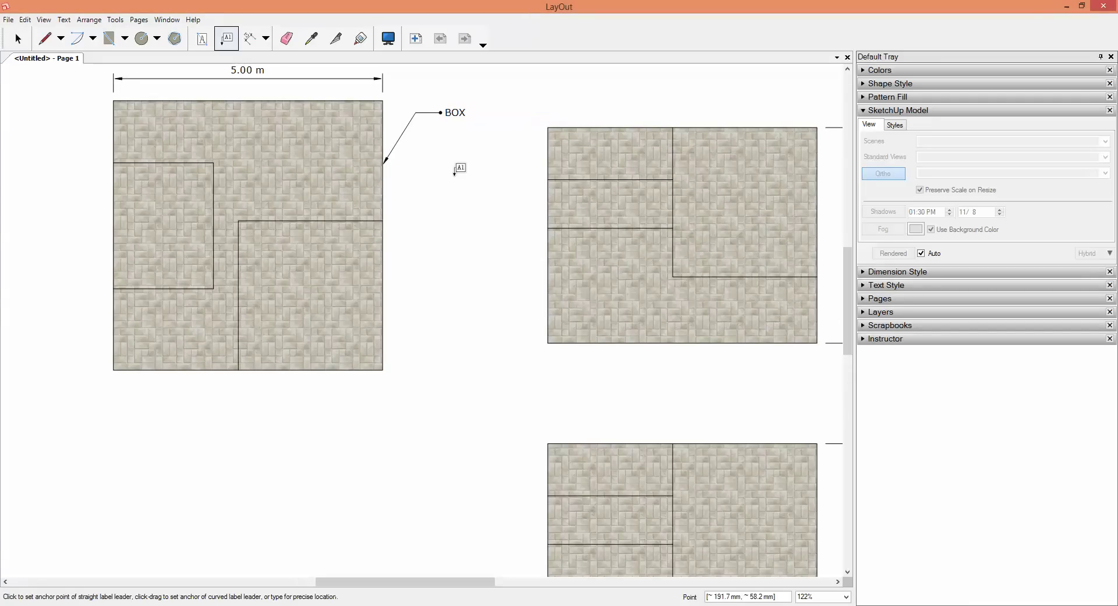
Add a BOX label to the lower drawing.
scroll(455, 170, "down", 4)
scroll(474, 325, "up", 1)
scroll(482, 362, "up", 1)
left_click(478, 363)
double_click(442, 328)
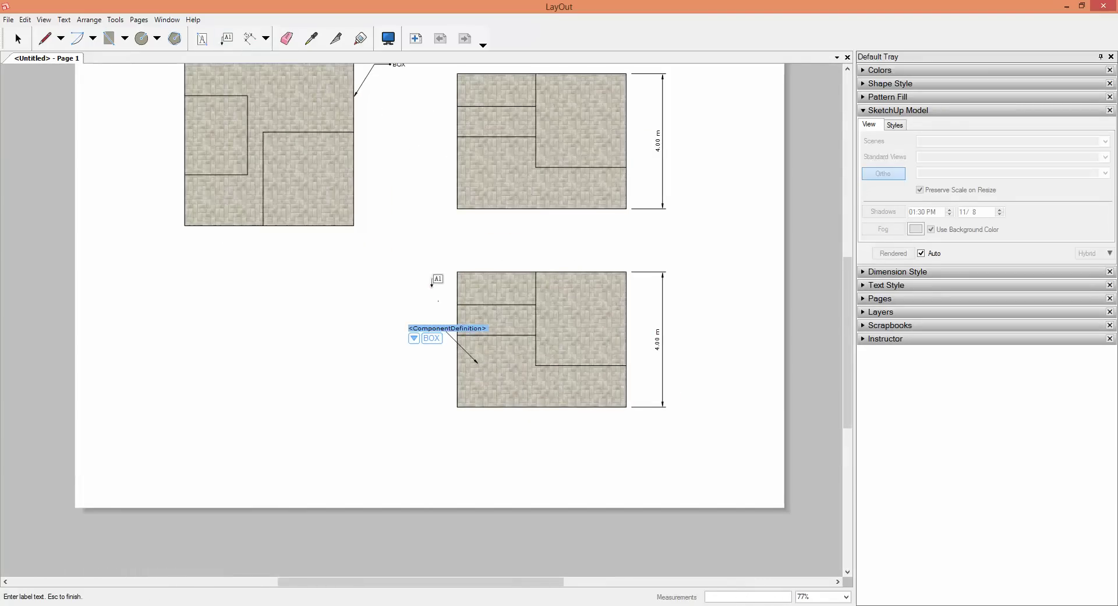
key("Escape")
Change the upper BOX label's auto-text to the Edge length, showing 2.23m.
scroll(440, 391, "down", 2)
scroll(424, 155, "up", 1)
scroll(417, 166, "up", 3)
scroll(409, 178, "up", 1)
key("space")
left_click(406, 170)
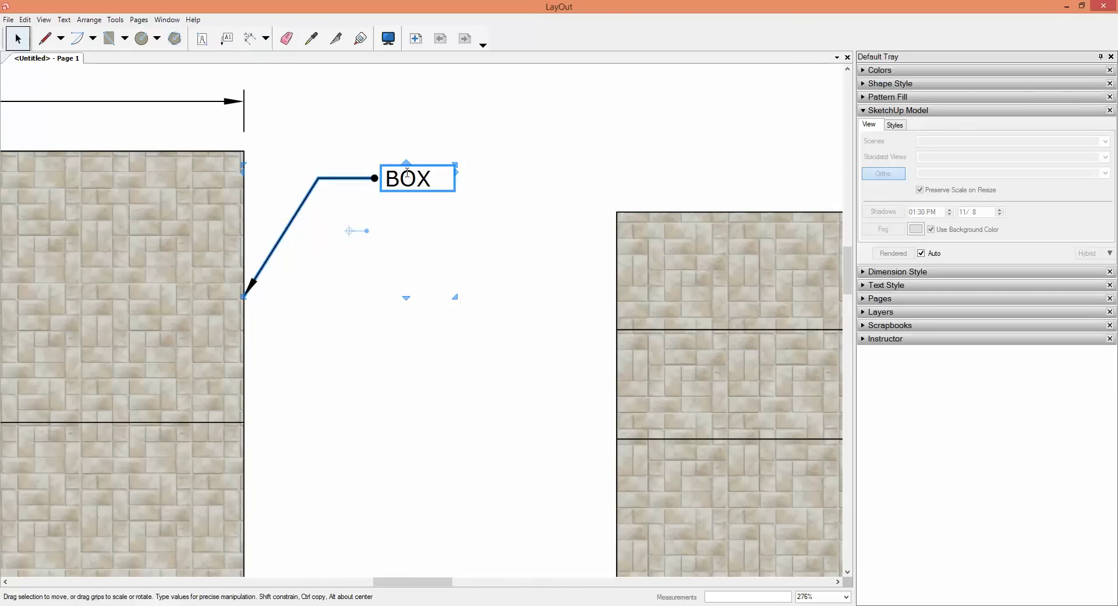
double_click(407, 172)
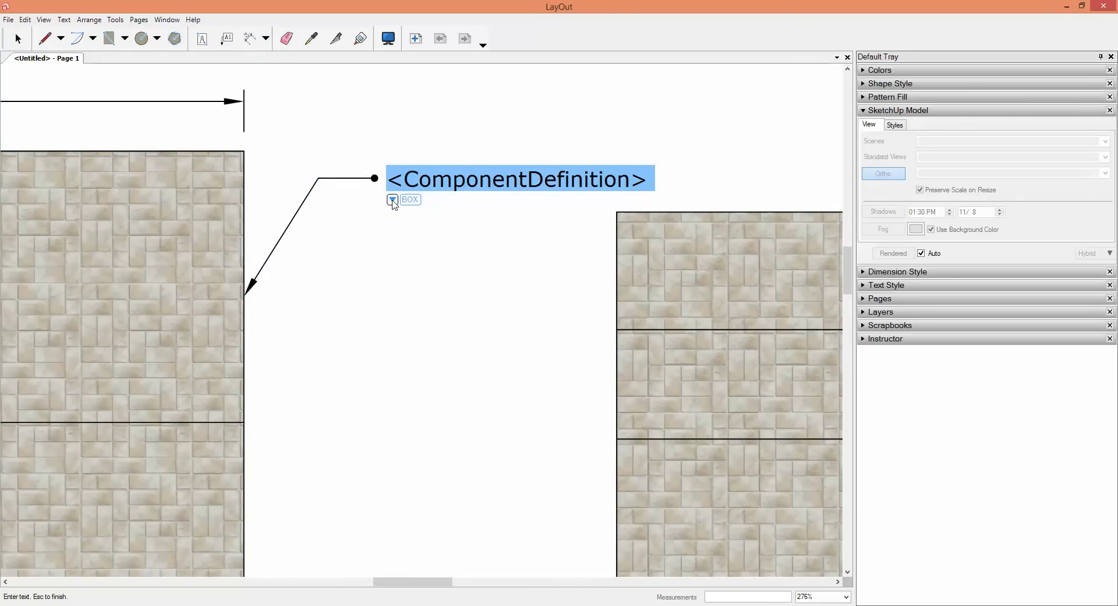
left_click(393, 200)
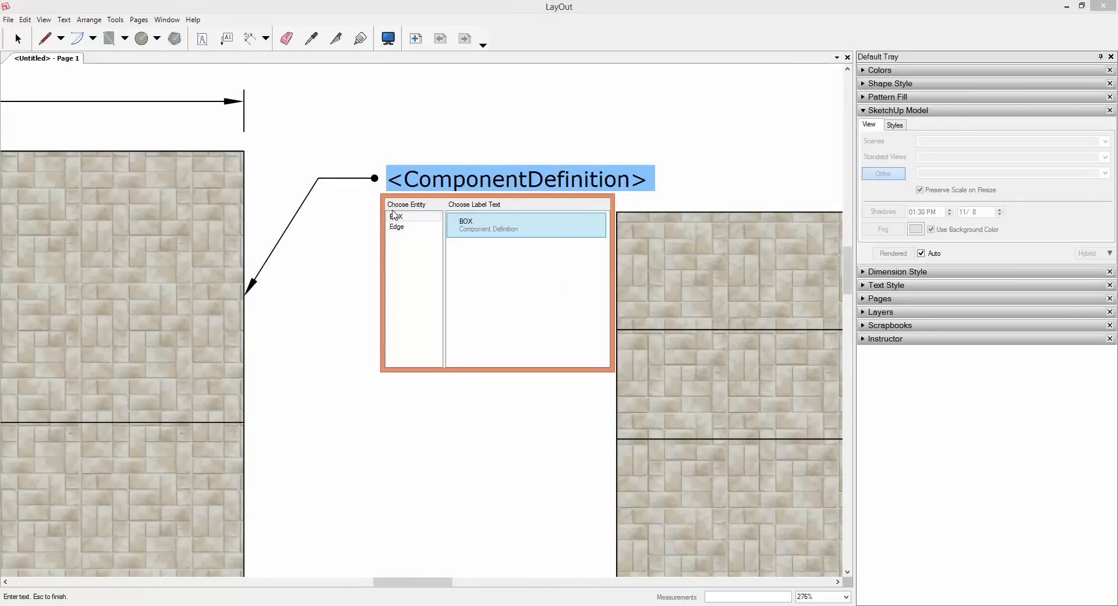
left_click(399, 230)
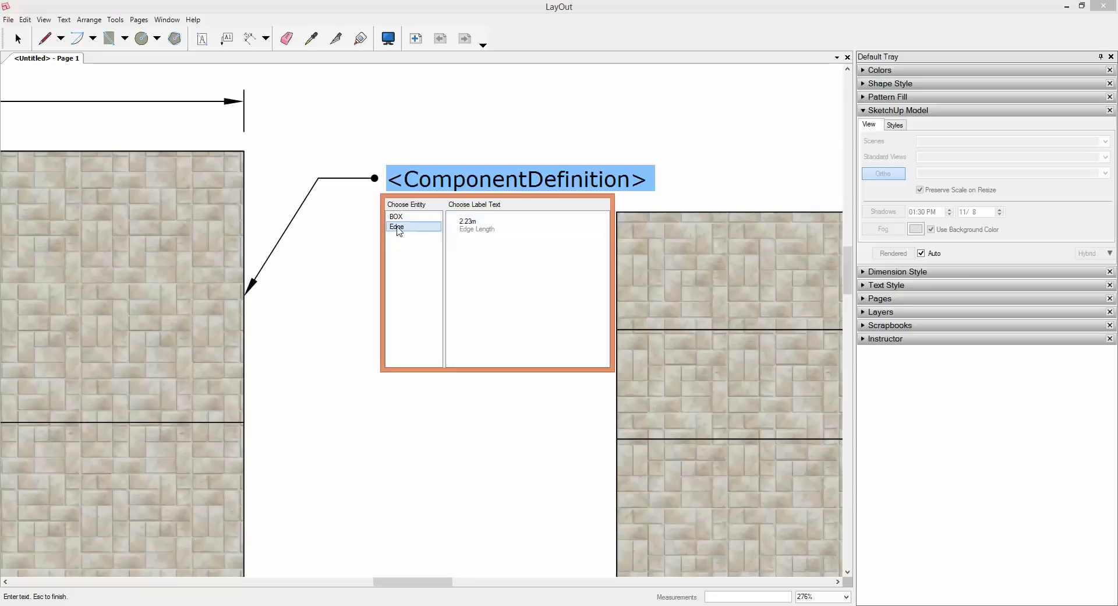
left_click(469, 225)
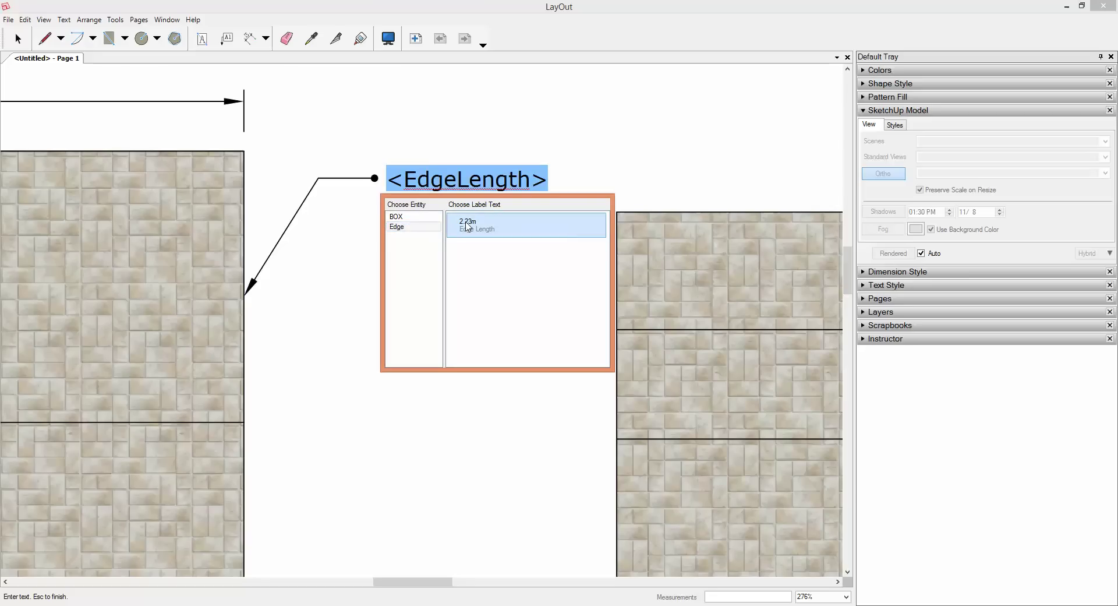
key("Escape")
Add another BOX label on the inner lower-right area of the lower drawing.
scroll(662, 143, "down", 3)
scroll(549, 153, "down", 3)
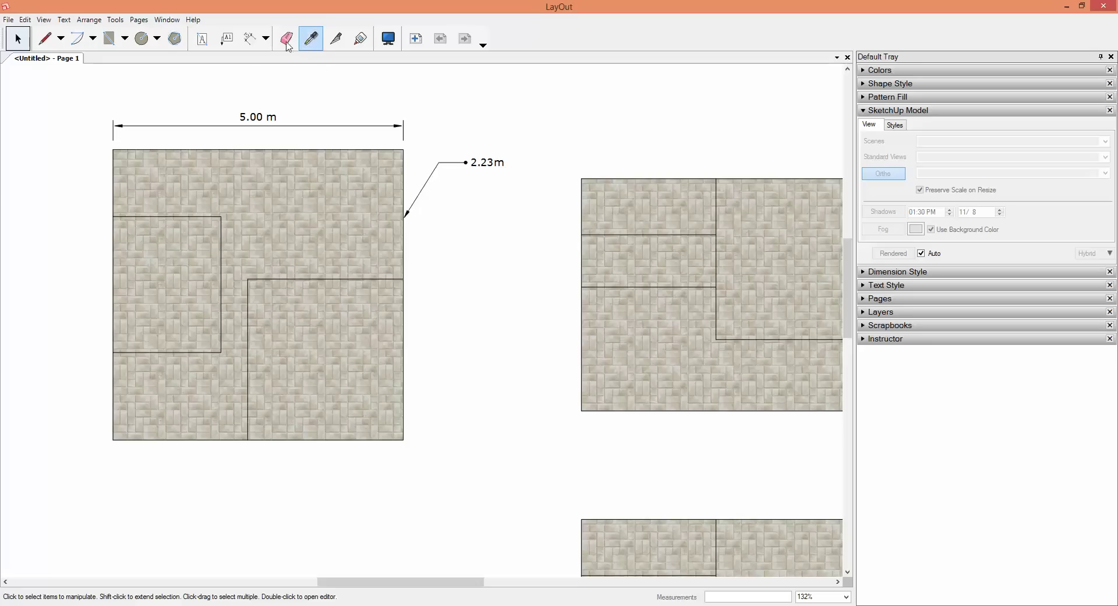
left_click(232, 43)
left_click(335, 351)
left_click(420, 417)
left_click(449, 417)
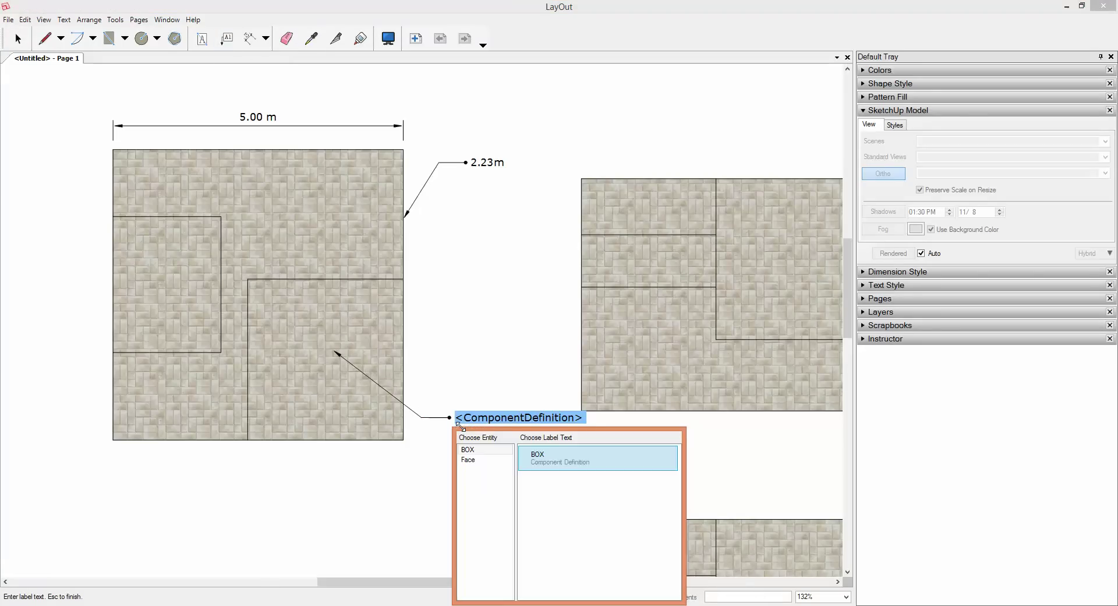
left_click(443, 486)
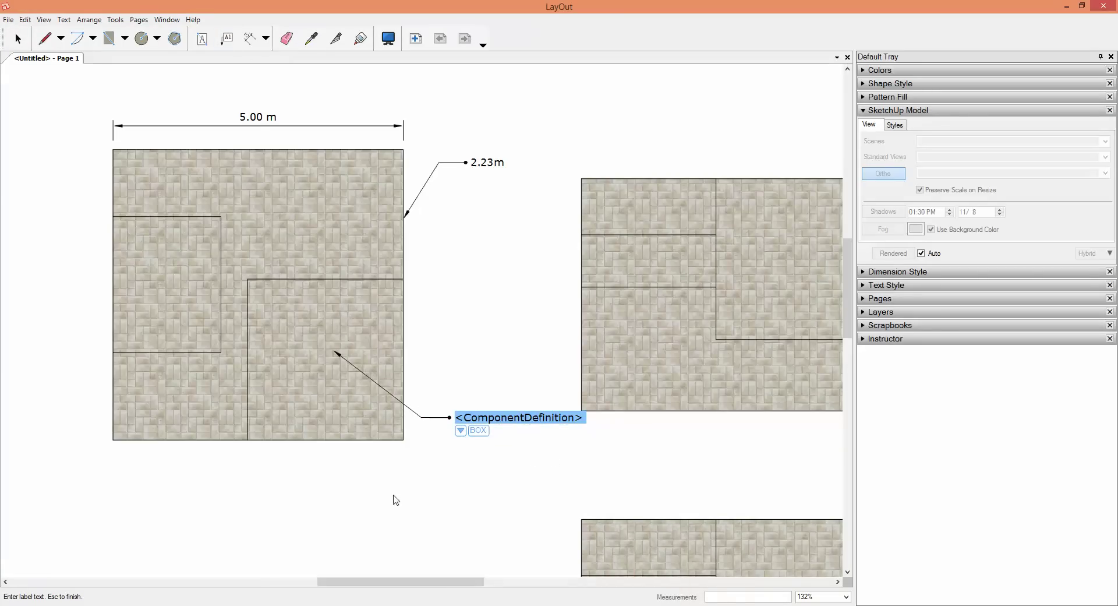
left_click(392, 499)
Label the upper-right drawing's top edge with its edge length, 2.68m.
scroll(511, 248, "down", 3)
scroll(262, 185, "down", 1)
scroll(319, 288, "up", 2)
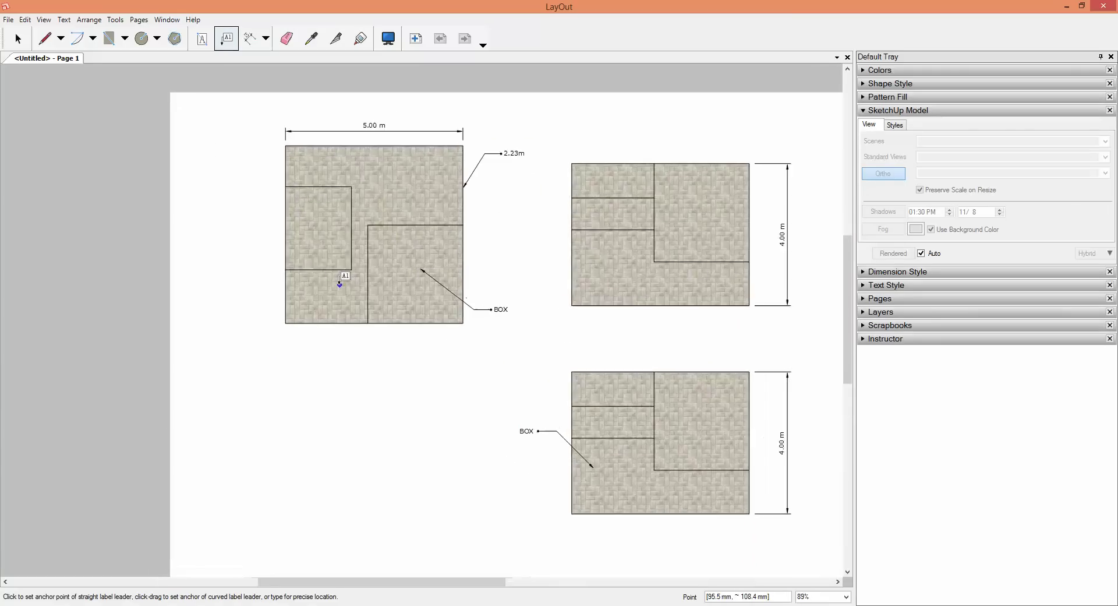
scroll(341, 284, "up", 1)
scroll(341, 282, "up", 1)
scroll(340, 281, "up", 1)
scroll(314, 251, "down", 2)
scroll(289, 220, "down", 2)
scroll(572, 236, "up", 2)
scroll(590, 130, "up", 2)
left_click(587, 152)
left_click(586, 120)
left_click(608, 120)
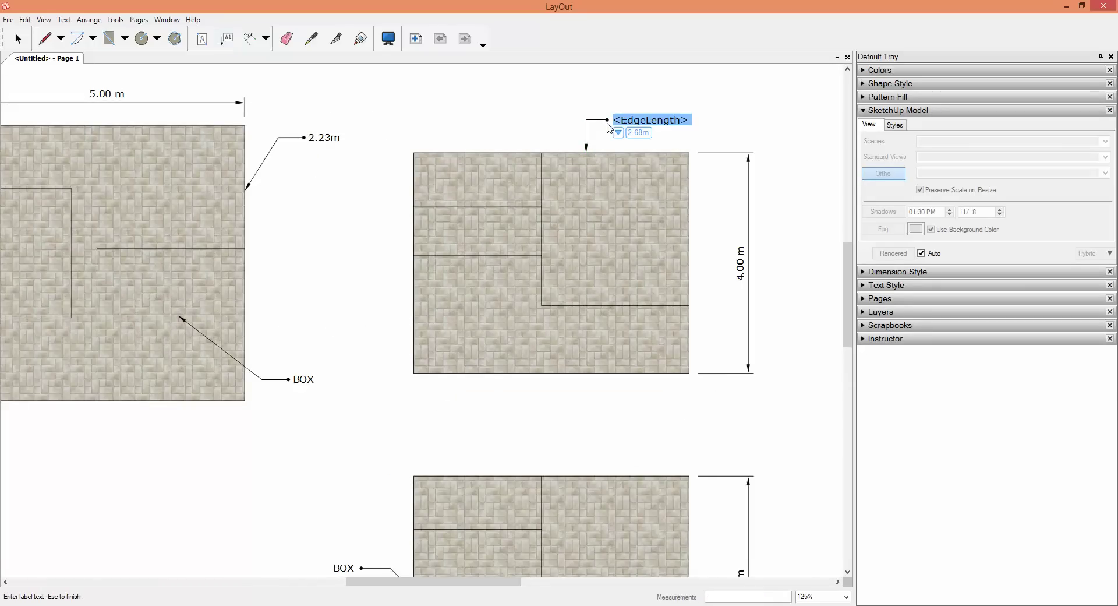
key("Escape")
scroll(594, 116, "down", 1)
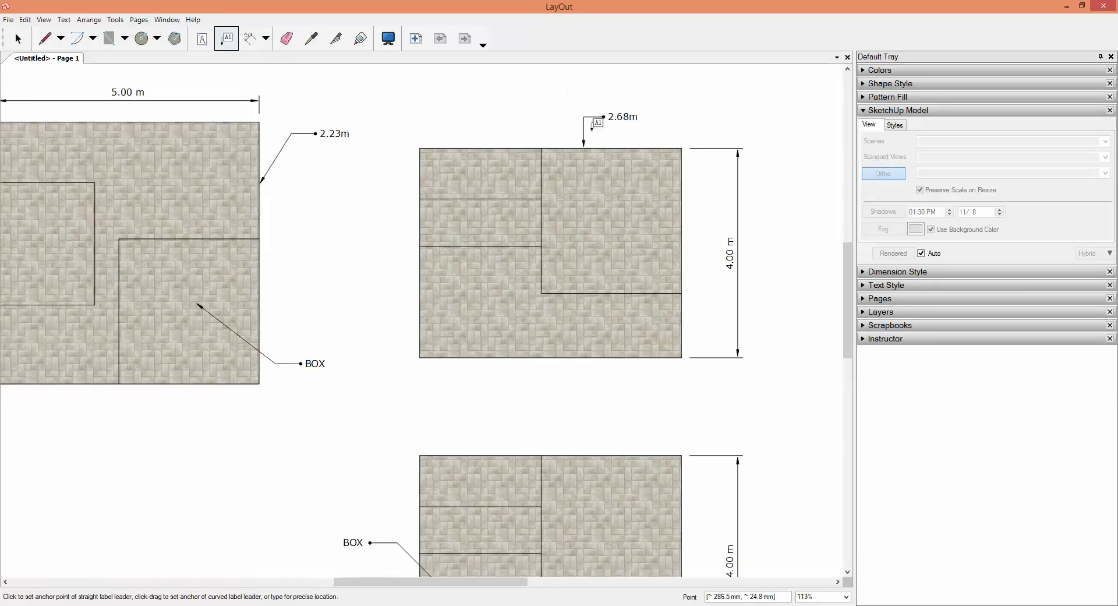
scroll(597, 166, "down", 3)
scroll(603, 178, "down", 2)
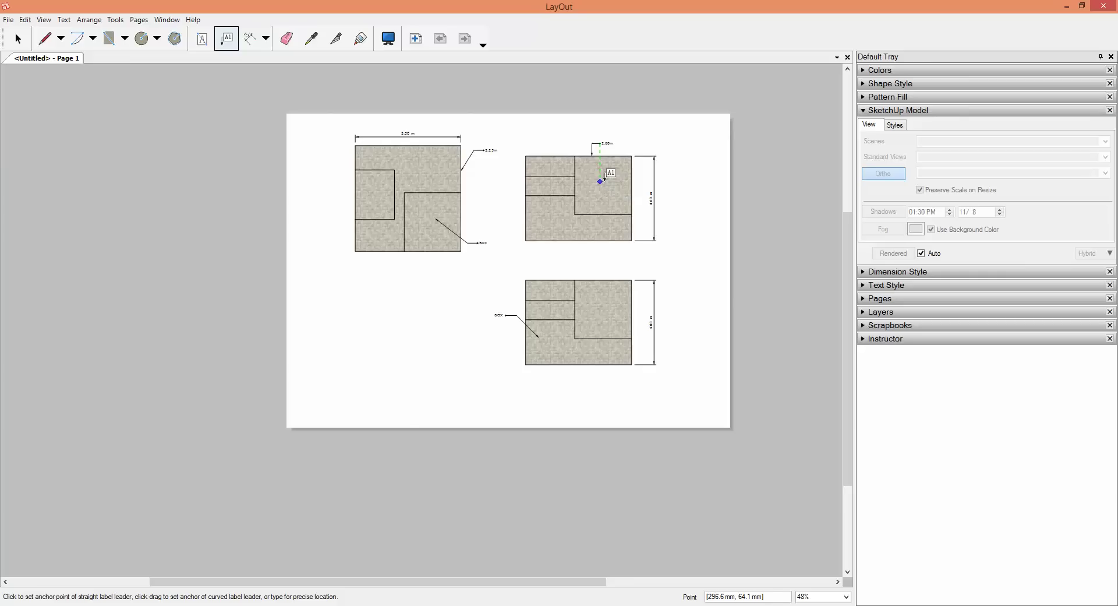
Switch to SketchUp and select the box model.
key("alt+Tab")
scroll(432, 385, "down", 2)
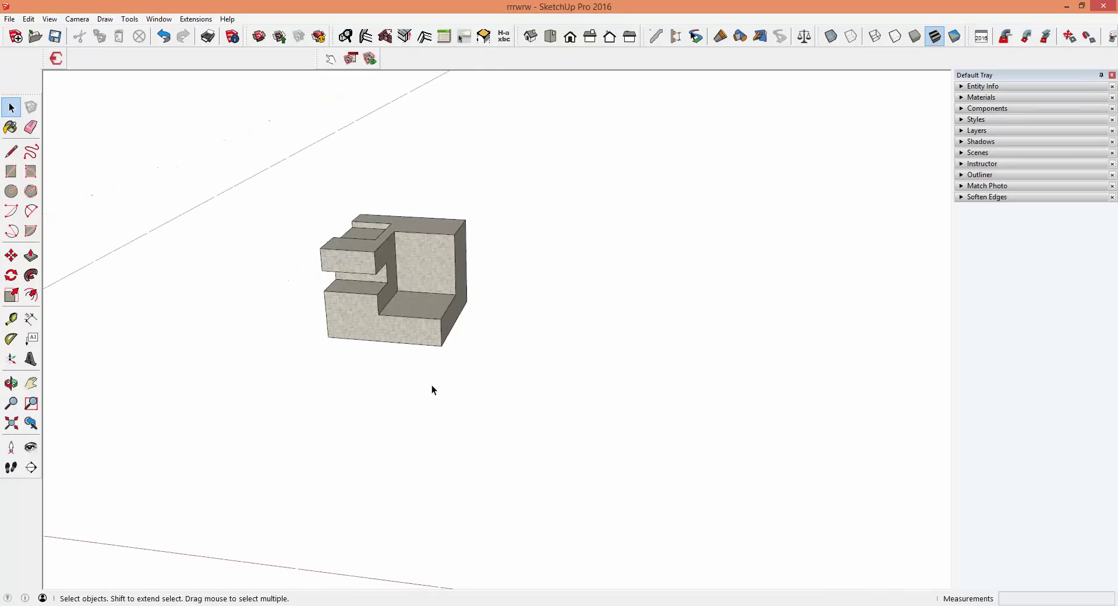
scroll(432, 384, "down", 2)
left_click(380, 303)
scroll(379, 304, "up", 3)
scroll(348, 250, "up", 2)
scroll(445, 271, "up", 2)
scroll(445, 271, "up", 1)
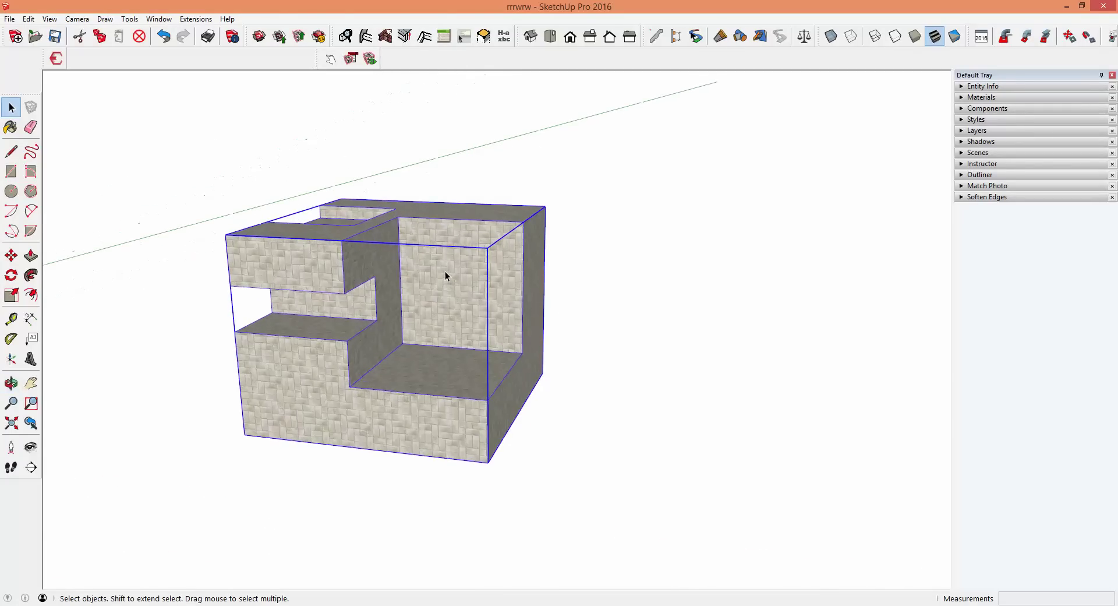
In Components > In Model, select BOX and enter its Thai description mentioning Landscape.
left_click(995, 110)
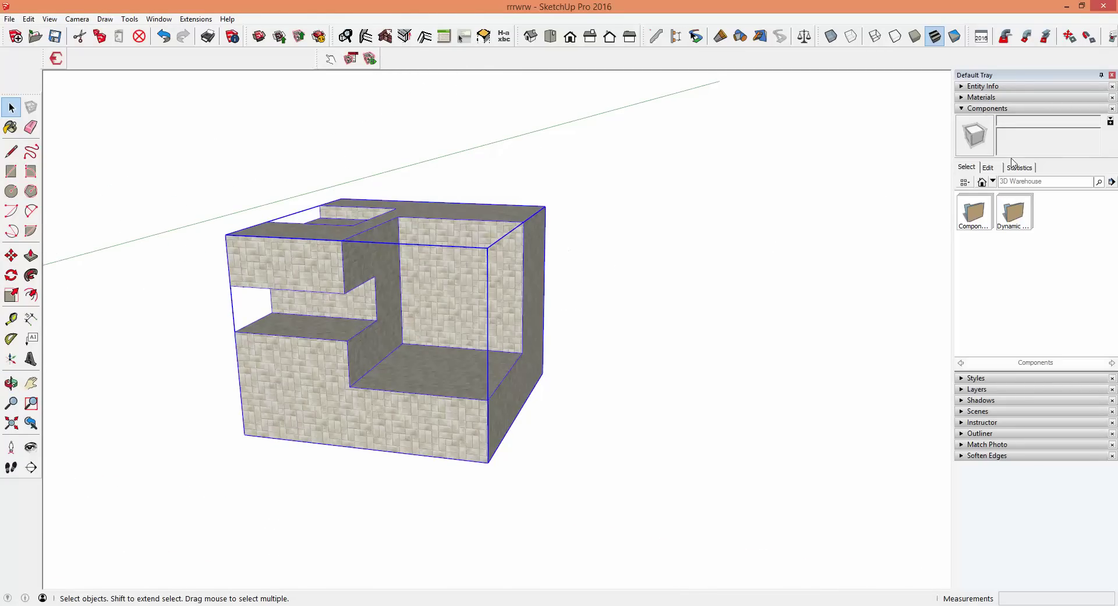
left_click(992, 182)
left_click(1005, 195)
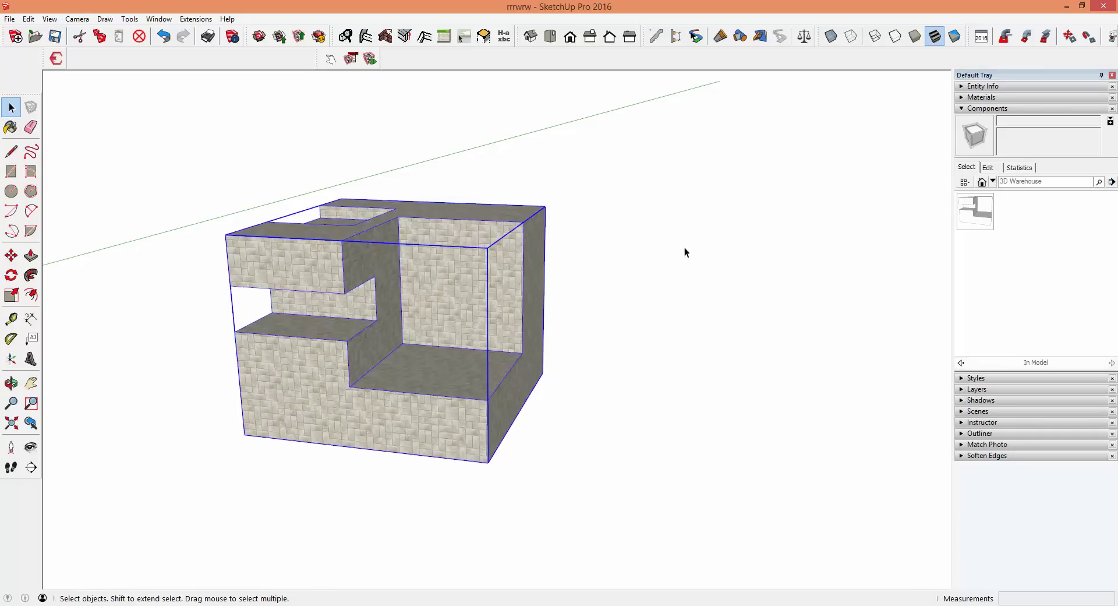
left_click(975, 211)
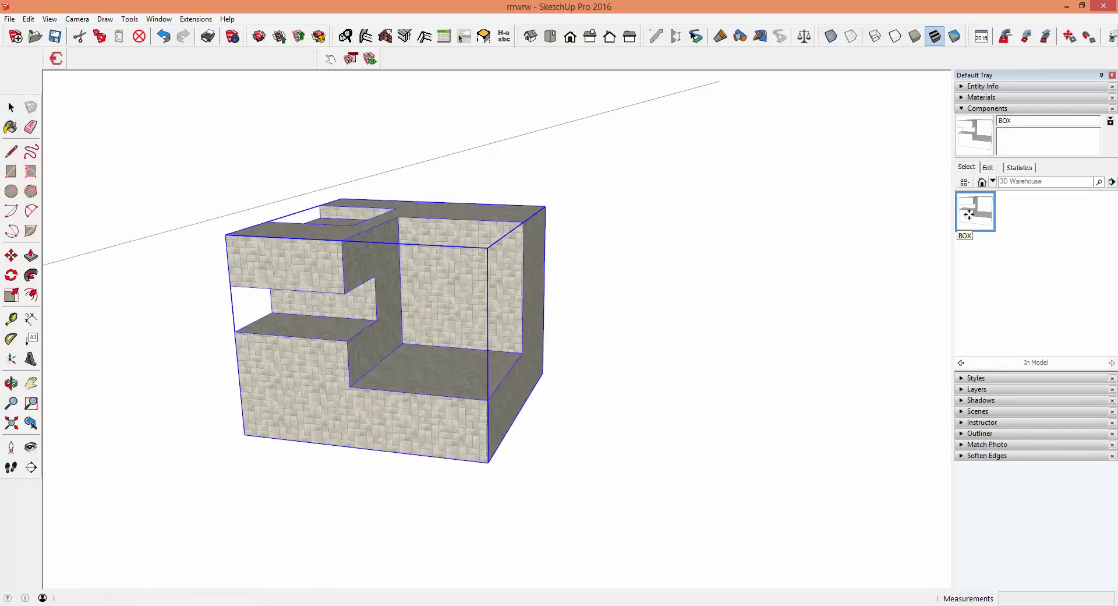
left_click(1031, 137)
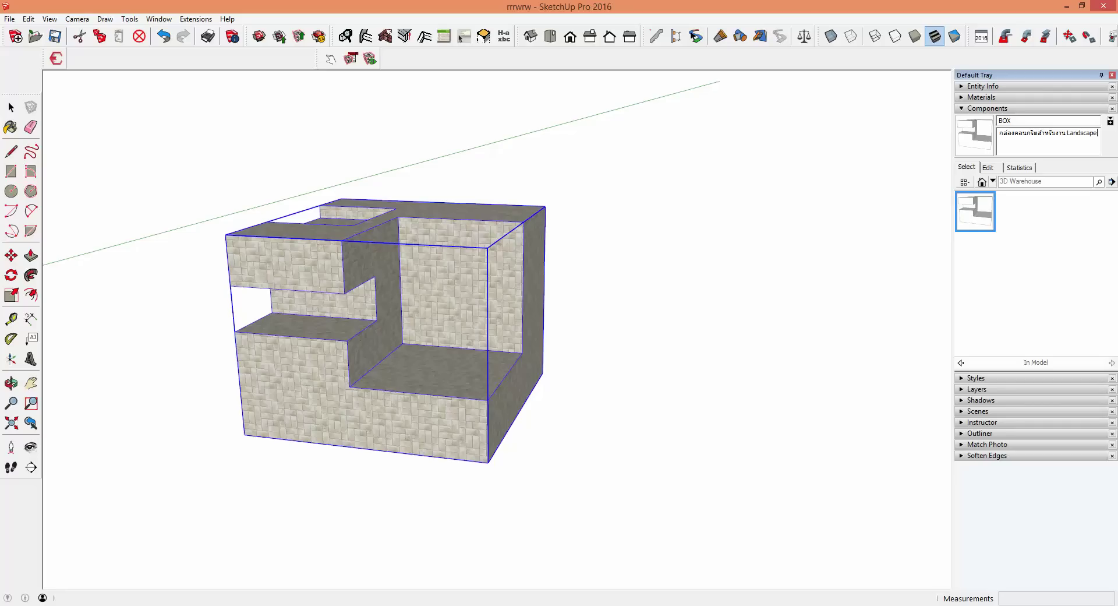
Delete the stray extra BOX copy, clear the selection, and open the top-left viewport's menu.
left_click_drag(976, 211, 902, 226)
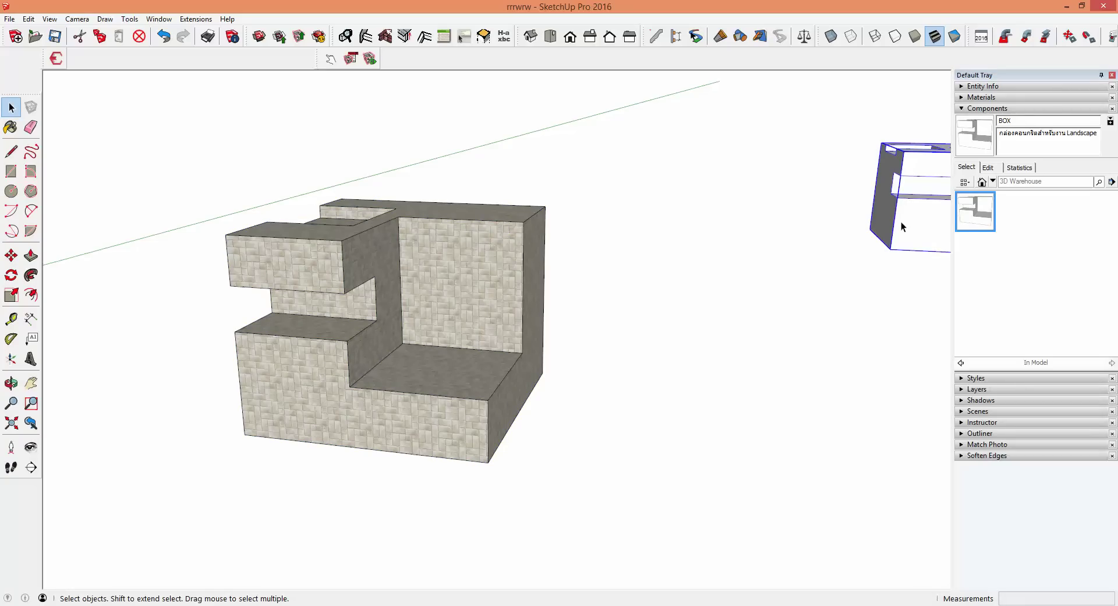
key("Delete")
left_click(512, 313)
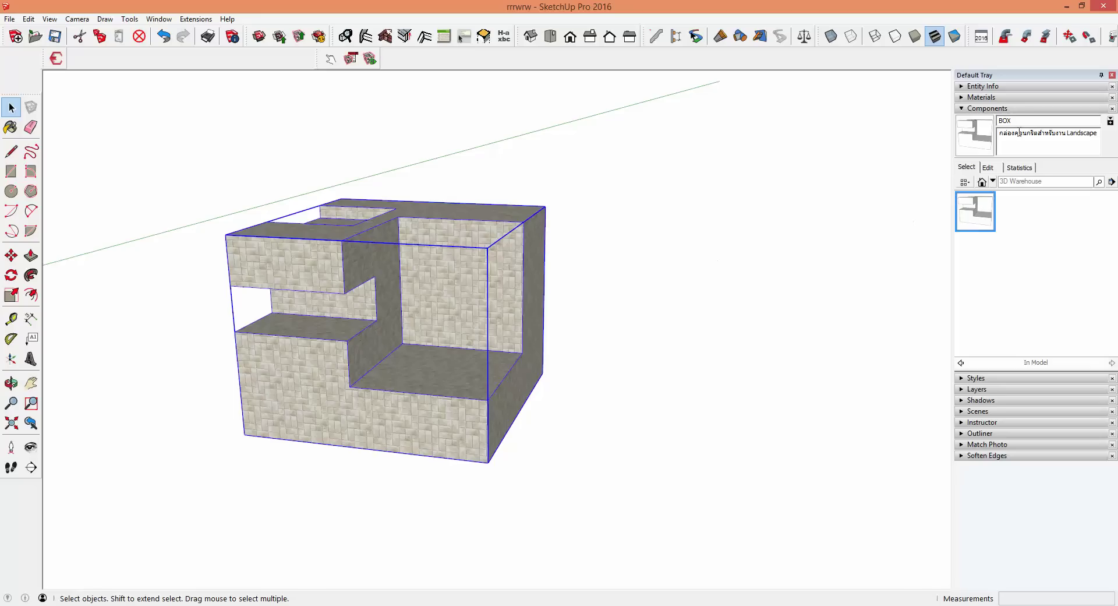
left_click(643, 338)
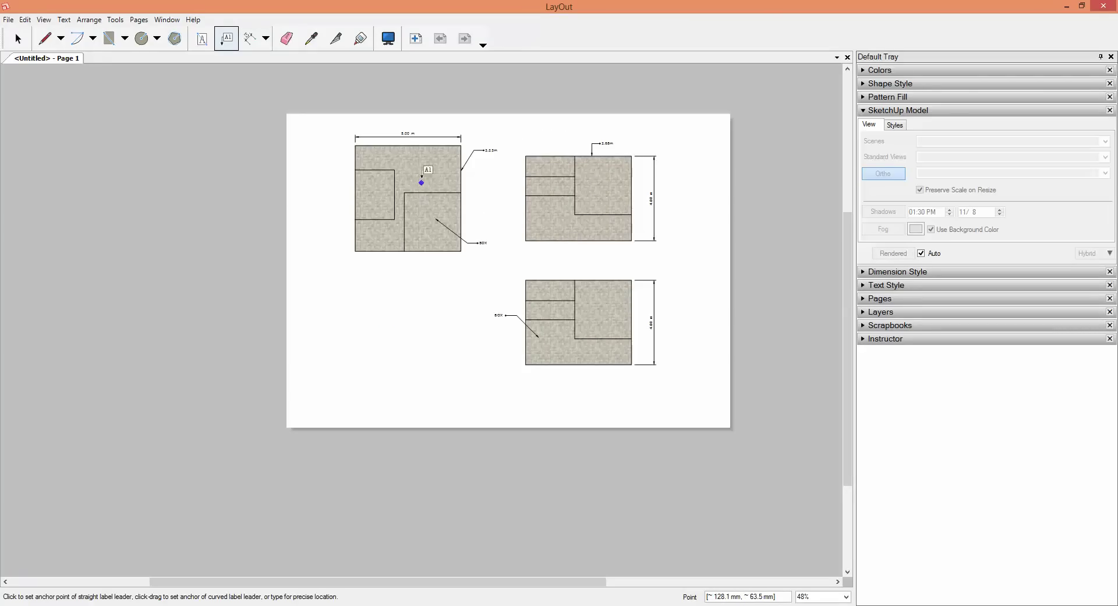
key("space")
right_click(423, 169)
Refresh the top-left viewport from the updated SketchUp model.
left_click(465, 320)
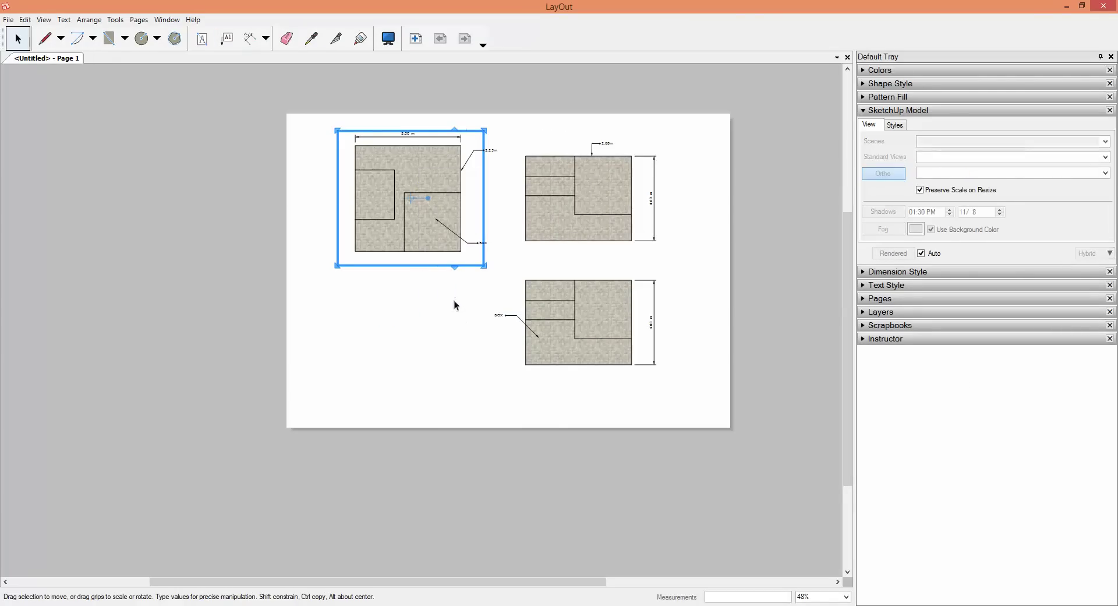
left_click(454, 298)
scroll(462, 168, "up", 5)
Add a label to the top-left drawing showing the component name BOX.
left_click(227, 39)
scroll(447, 191, "up", 2)
left_click(441, 203)
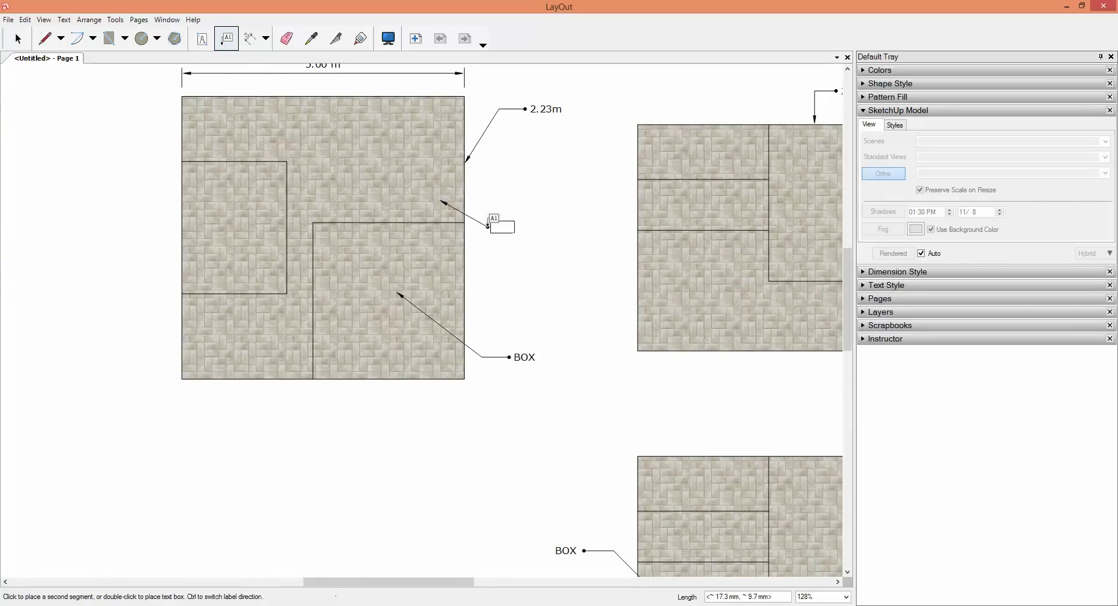
left_click(471, 228)
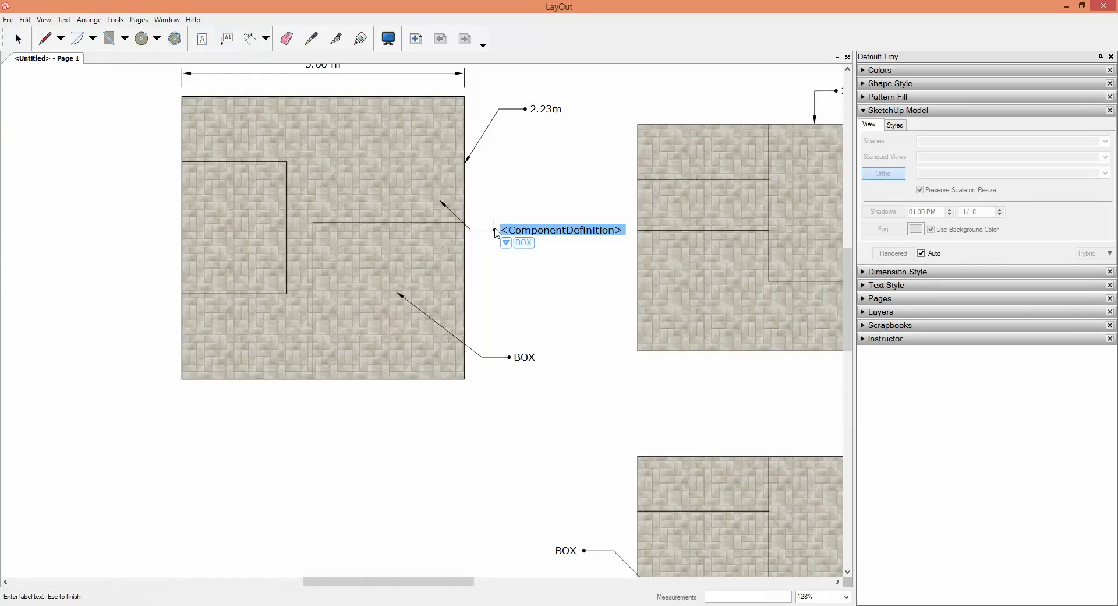
left_click(512, 239)
key("space")
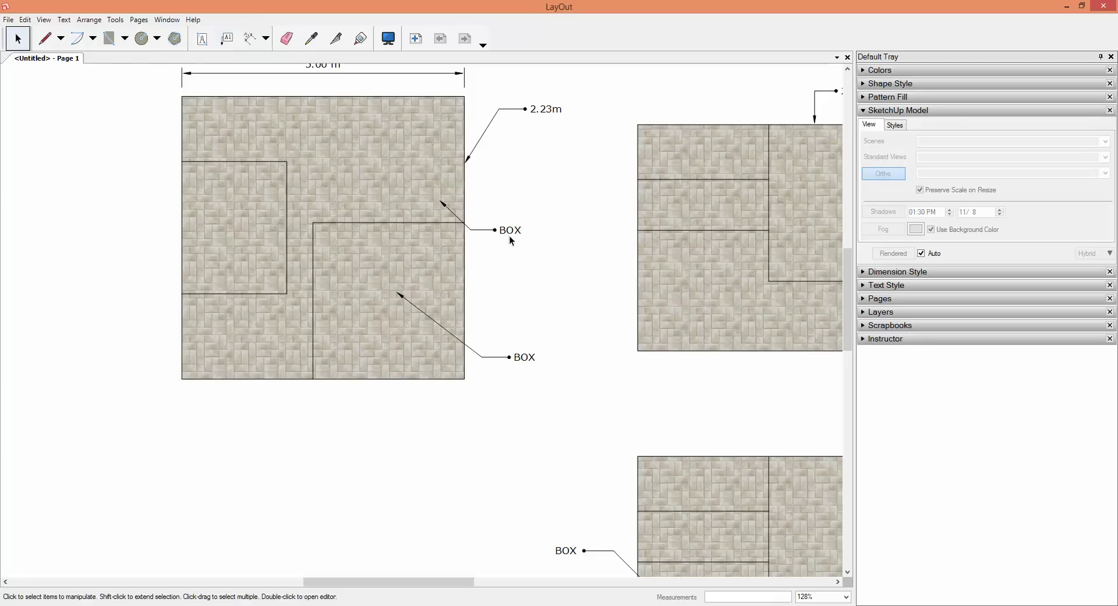
Switch the label to the Component Description, กล่องคอนกรีตสำหรับงาน Landscape, and nudge it into place.
double_click(510, 232)
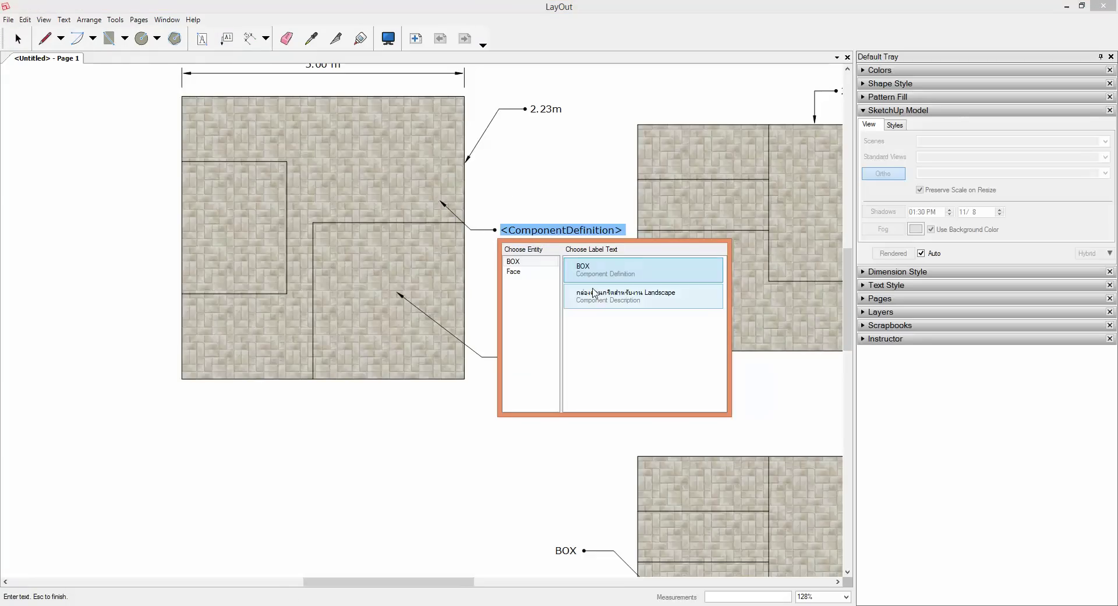
left_click(602, 302)
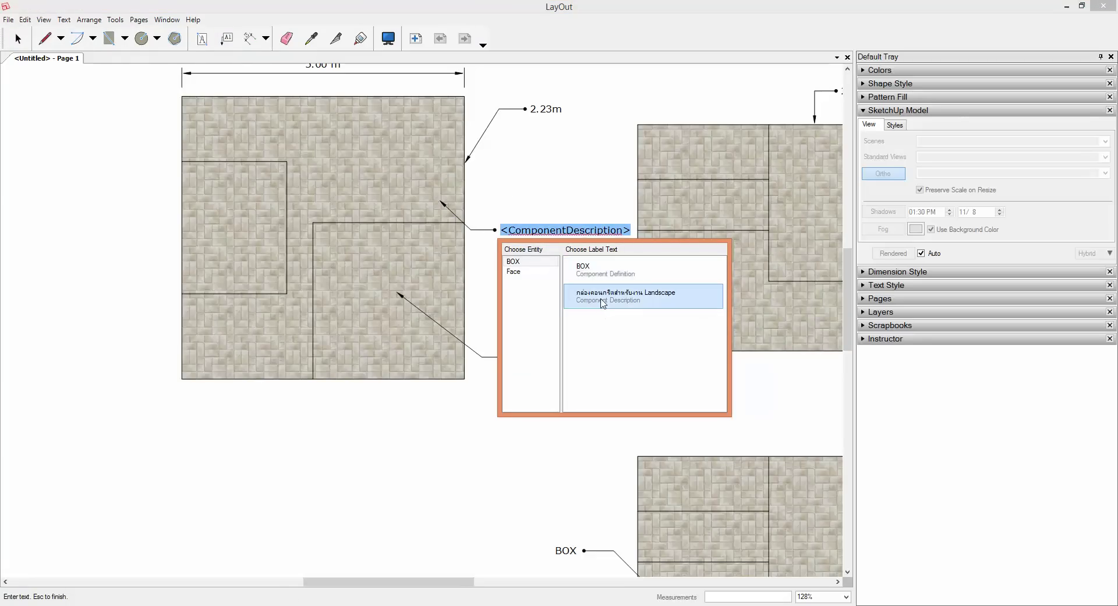
key("Escape")
scroll(524, 234, "down", 1)
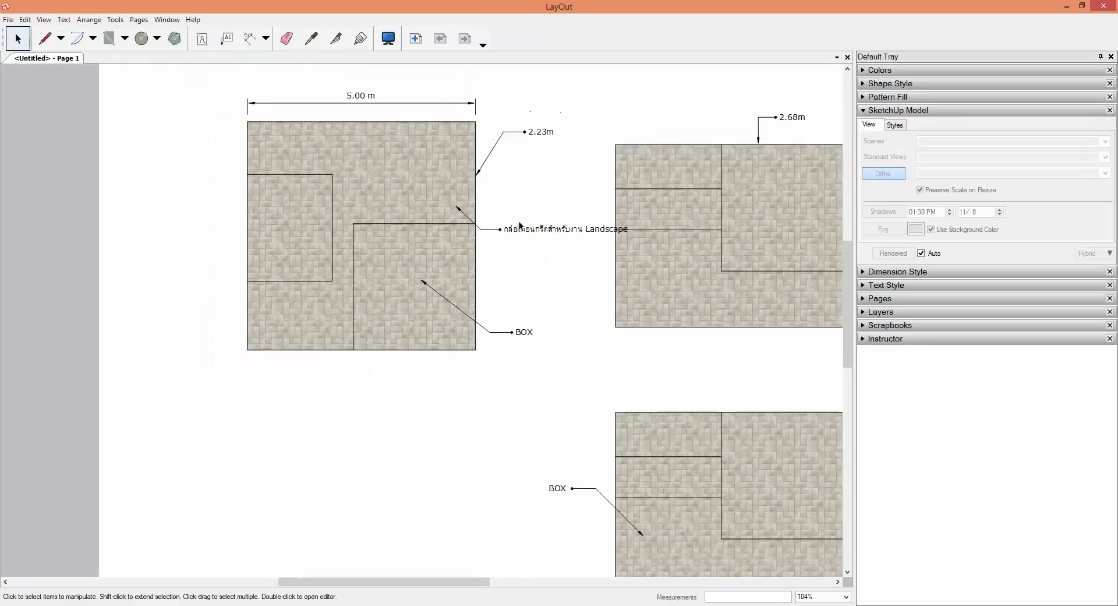
scroll(527, 234, "up", 2)
left_click_drag(530, 235, 509, 241)
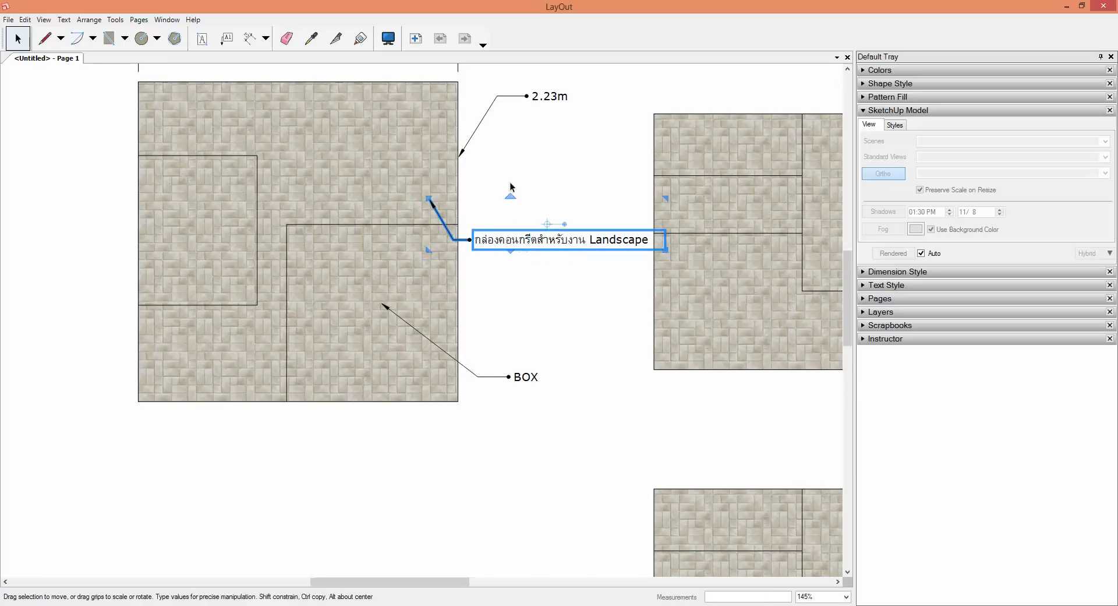
scroll(509, 181, "down", 1)
scroll(509, 181, "down", 1)
scroll(509, 181, "down", 1)
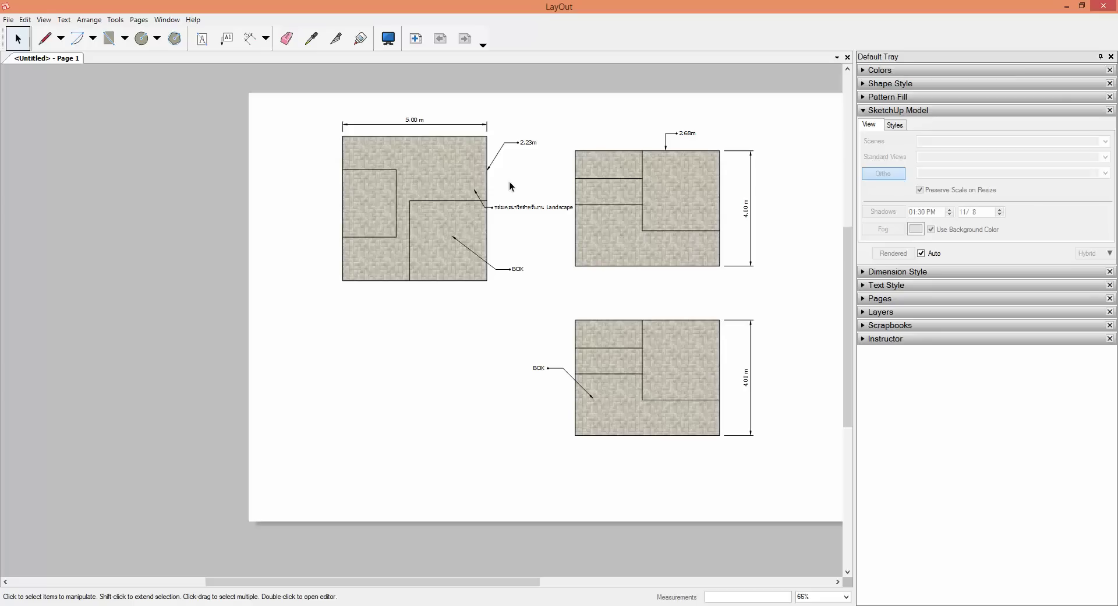
Add a Vertex label at the drawing's lower-right corner, then orbit the BOX model in SketchUp.
left_click(227, 39)
scroll(450, 271, "up", 1)
left_click(498, 285)
left_click(511, 307)
left_click(547, 307)
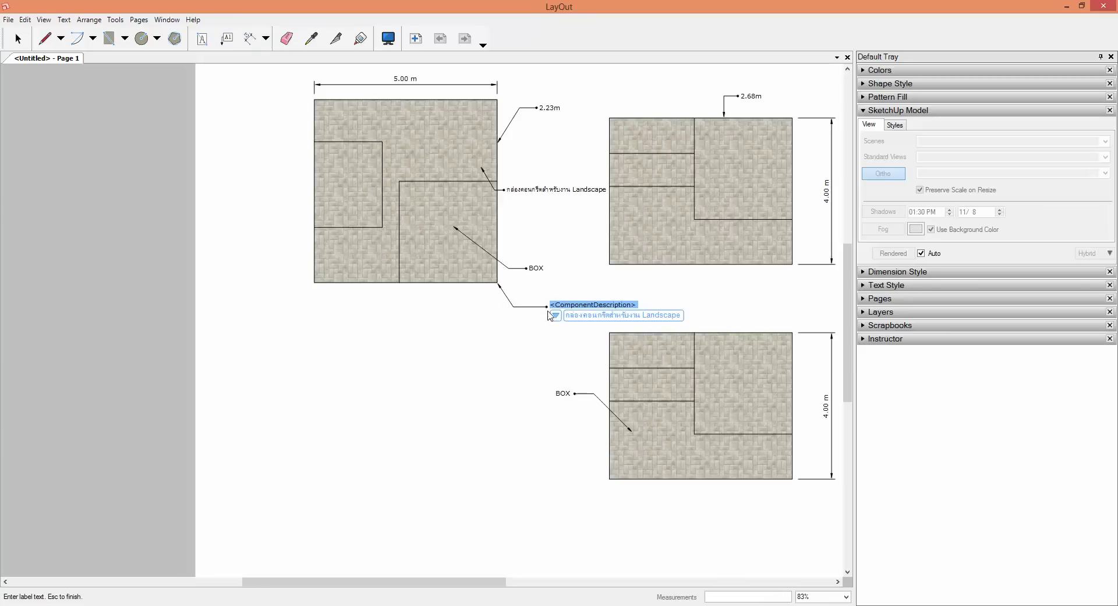
left_click(555, 316)
left_click(569, 347)
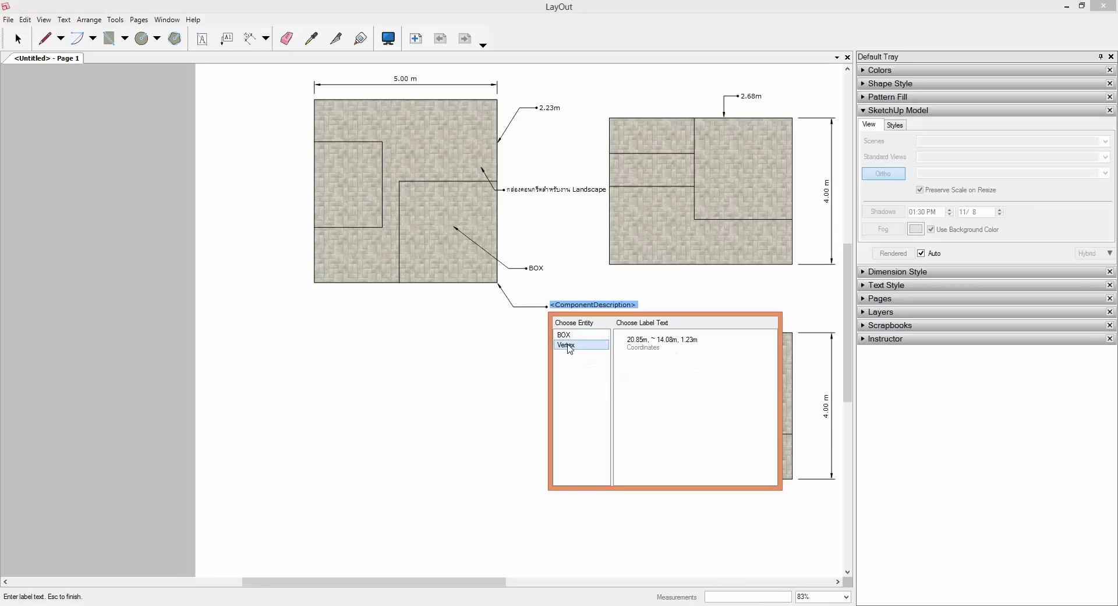
left_click(545, 327)
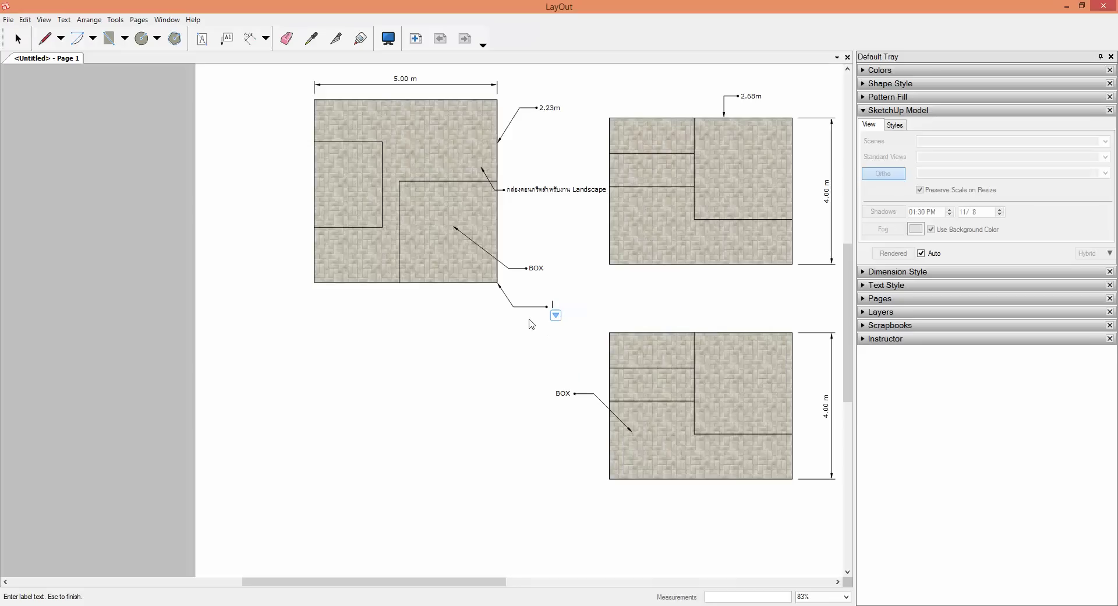
key("Escape")
key("space")
left_click(512, 306)
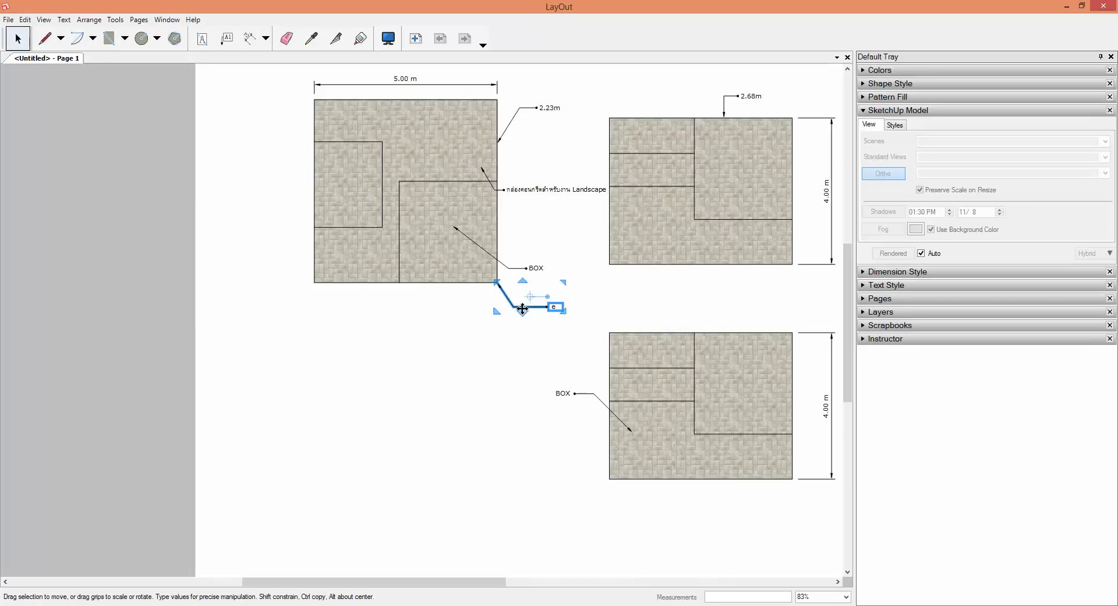
scroll(498, 327, "down", 2)
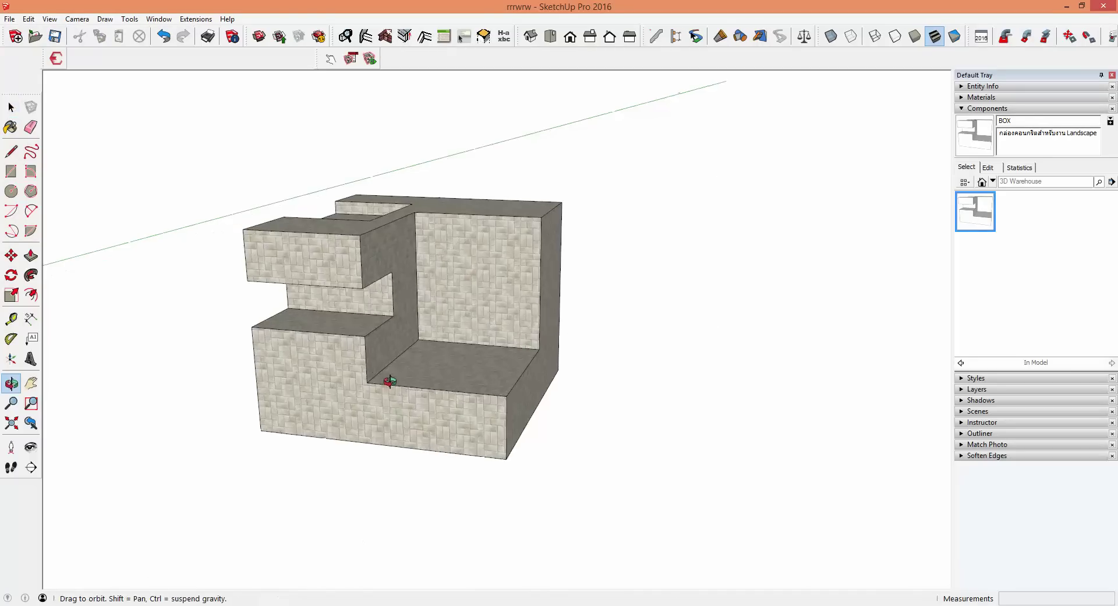
mouse_move(387, 382)
middle_mouse_down()
mouse_move(568, 285)
mouse_move(462, 331)
middle_mouse_up()
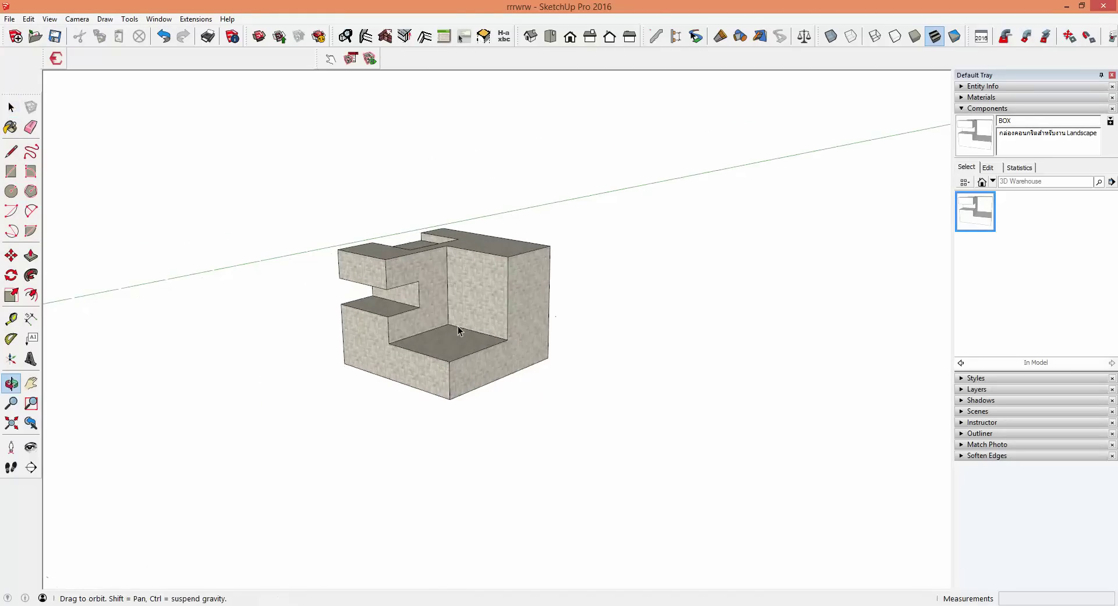
Select the BOX component and zoom in on it.
left_click(515, 292)
scroll(466, 314, "up", 2)
scroll(349, 345, "up", 3)
scroll(341, 347, "up", 3)
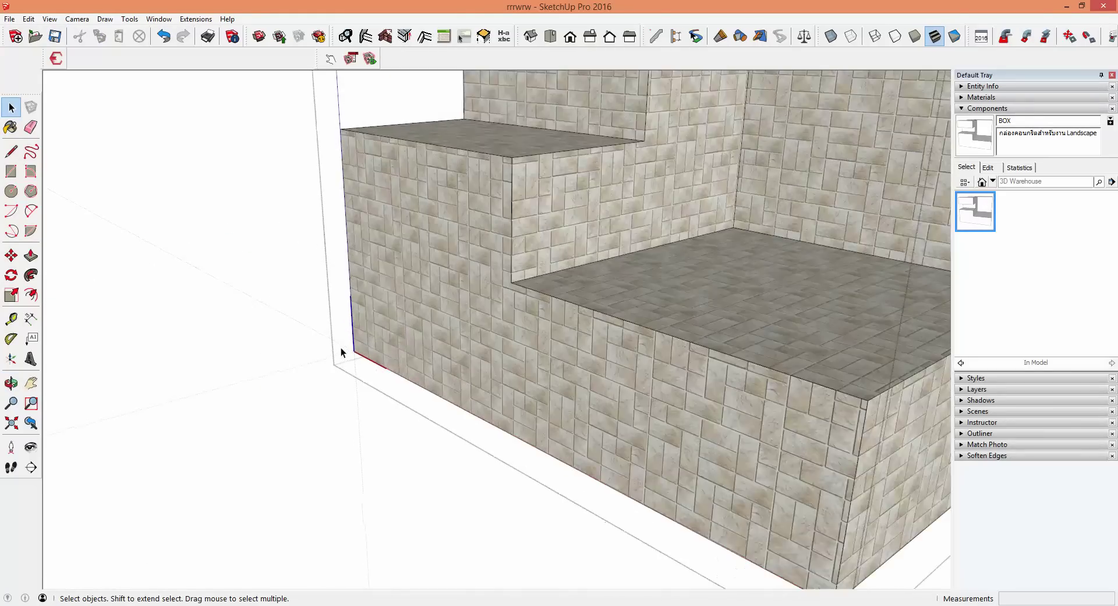
scroll(350, 348, "up", 2)
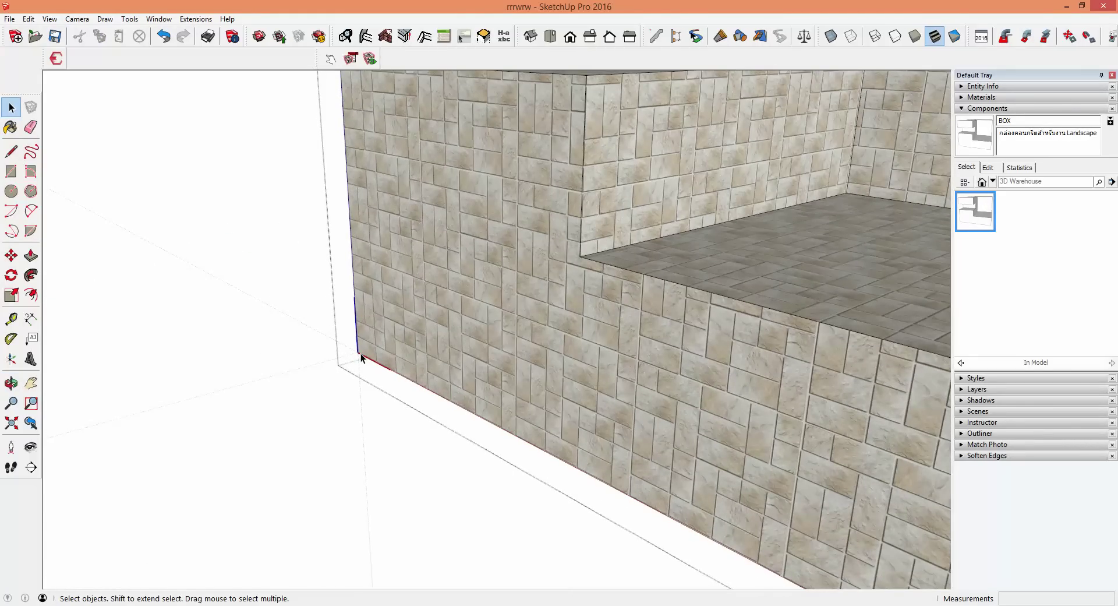
scroll(361, 353, "down", 2)
scroll(361, 353, "down", 2)
scroll(361, 353, "down", 1)
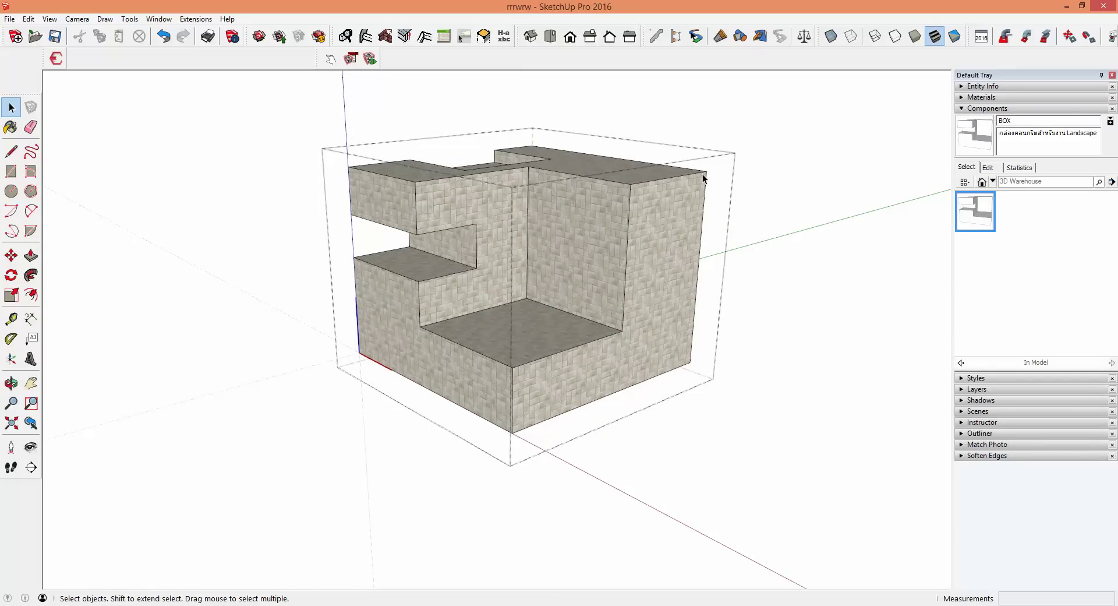
Move the BOX component's axes origin to its top corner and accept the component update.
left_click(11, 359)
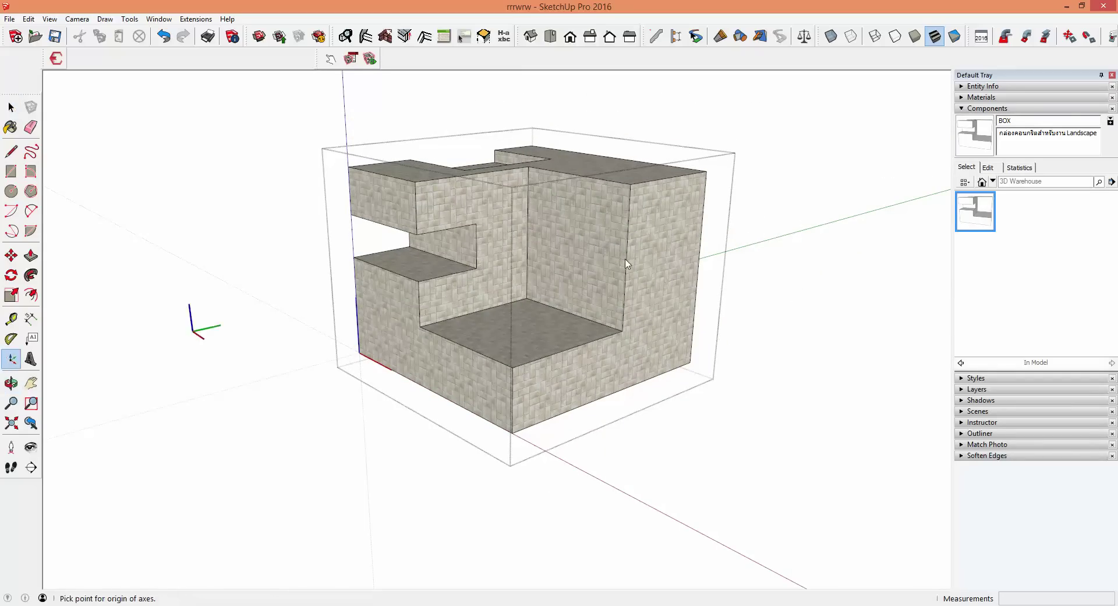
left_click(706, 173)
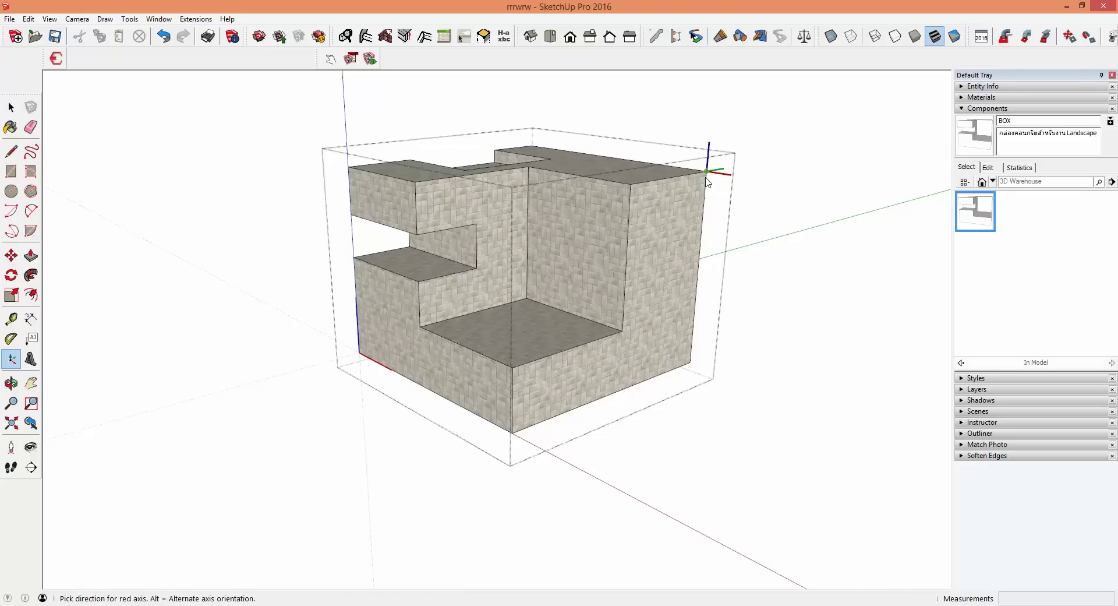
left_click(705, 178)
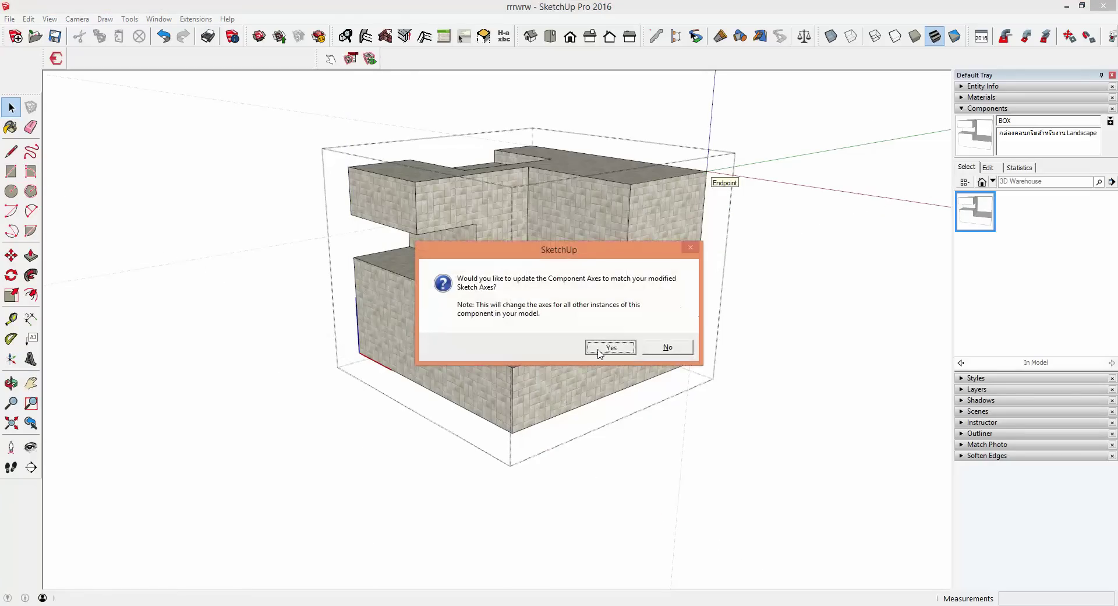
left_click(597, 348)
scroll(641, 384, "down", 1)
scroll(635, 352, "down", 3)
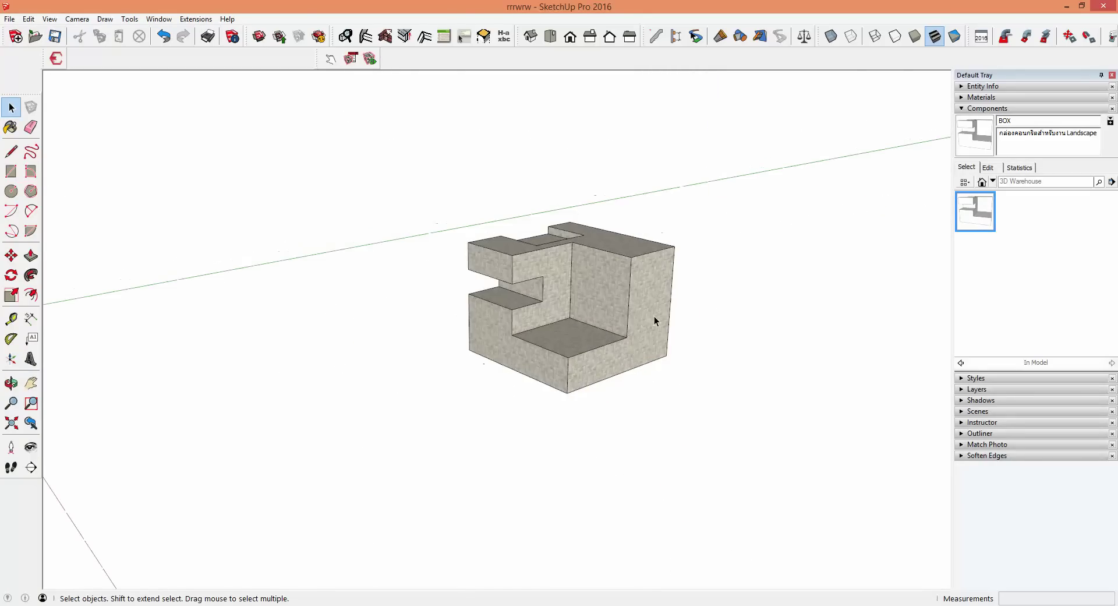
scroll(579, 322, "down", 2)
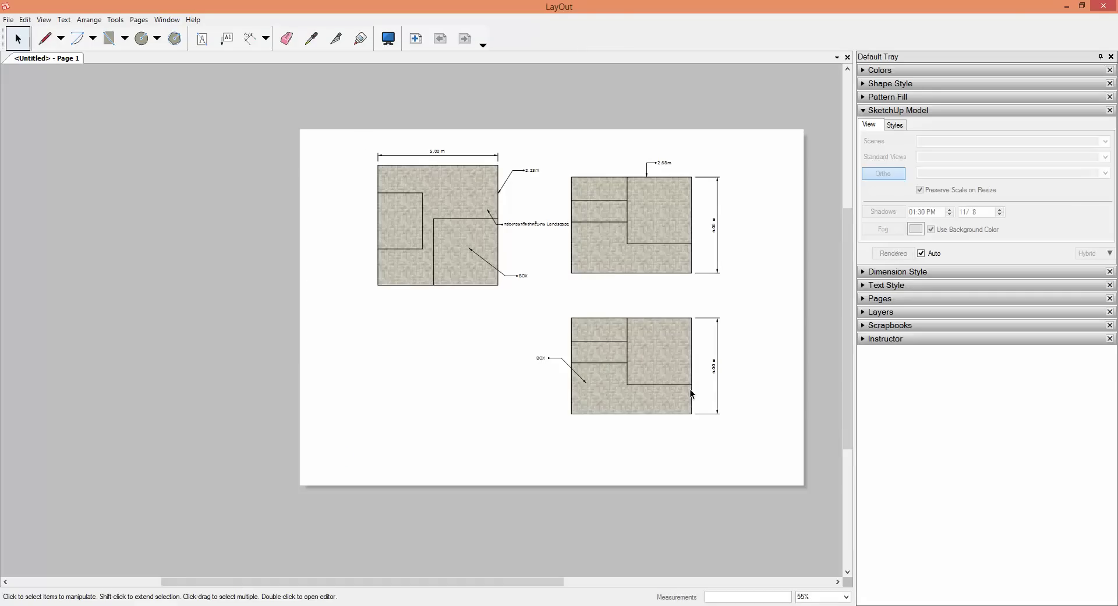
left_click(227, 38)
scroll(691, 294, "up", 3)
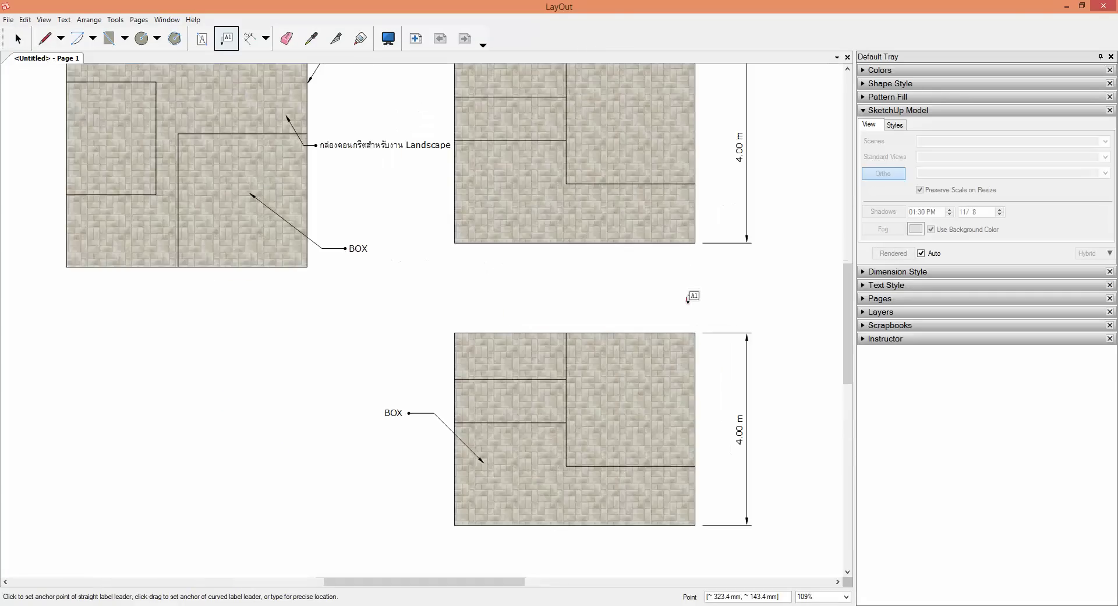
scroll(504, 314, "down", 2)
scroll(670, 373, "up", 2)
left_click(656, 317)
left_click(674, 282)
left_click(693, 282)
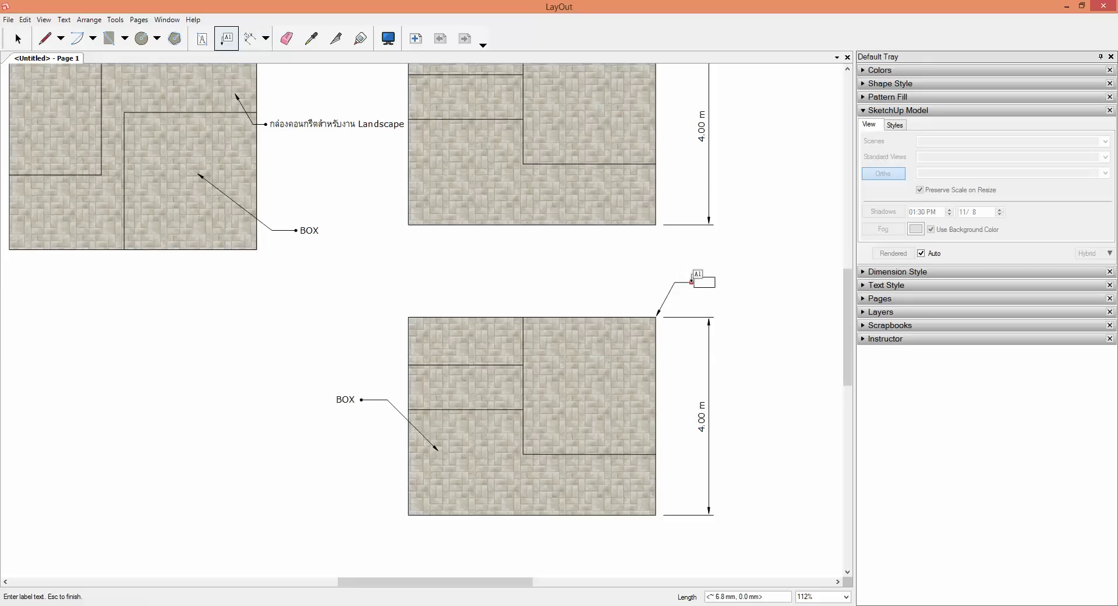
key("Escape")
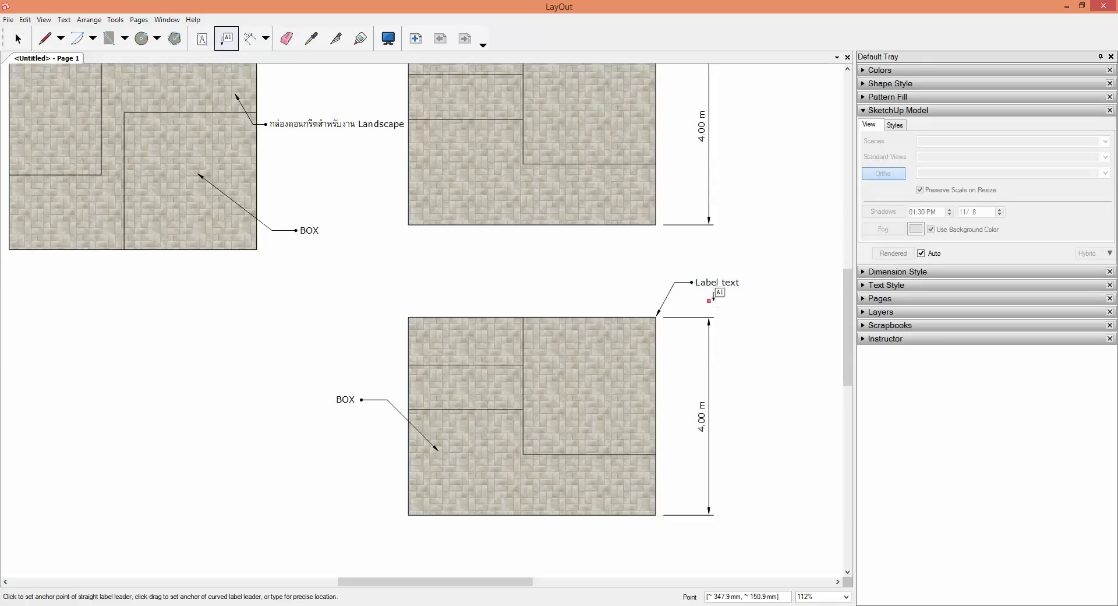
key("ctrl+z")
left_click(655, 317)
left_click(673, 282)
left_click(709, 282)
key("Escape")
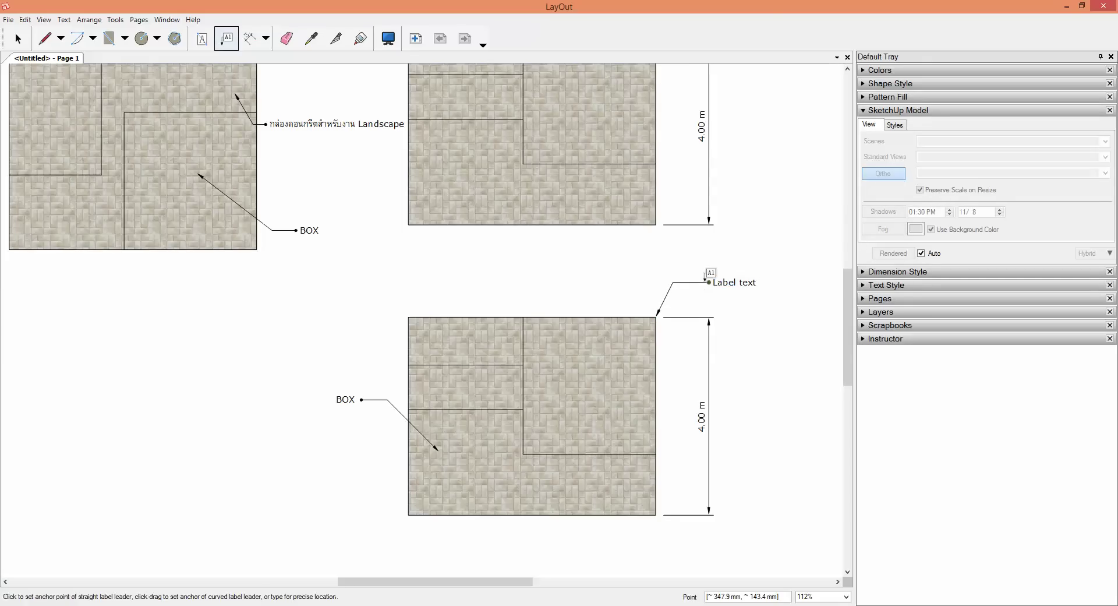
key("ctrl+z")
left_click(629, 316)
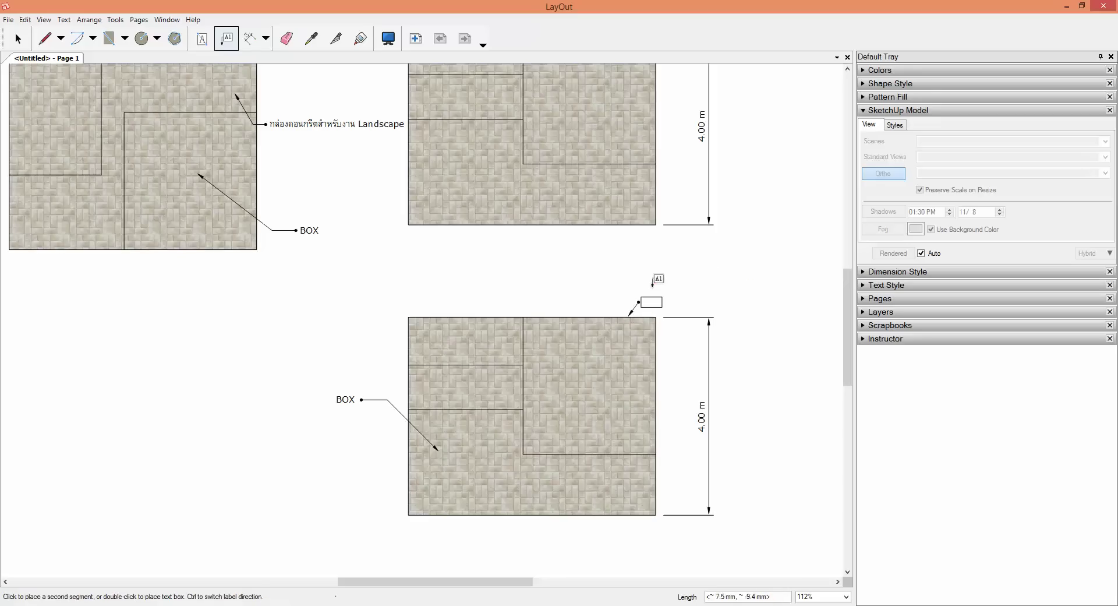
left_click(655, 282)
left_click(708, 283)
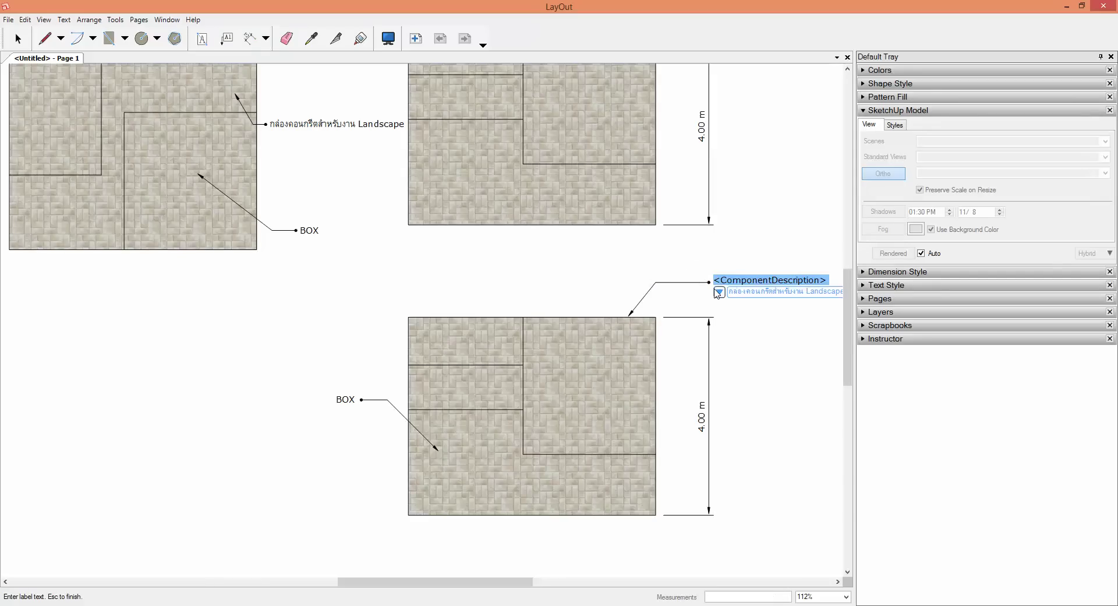
left_click(719, 291)
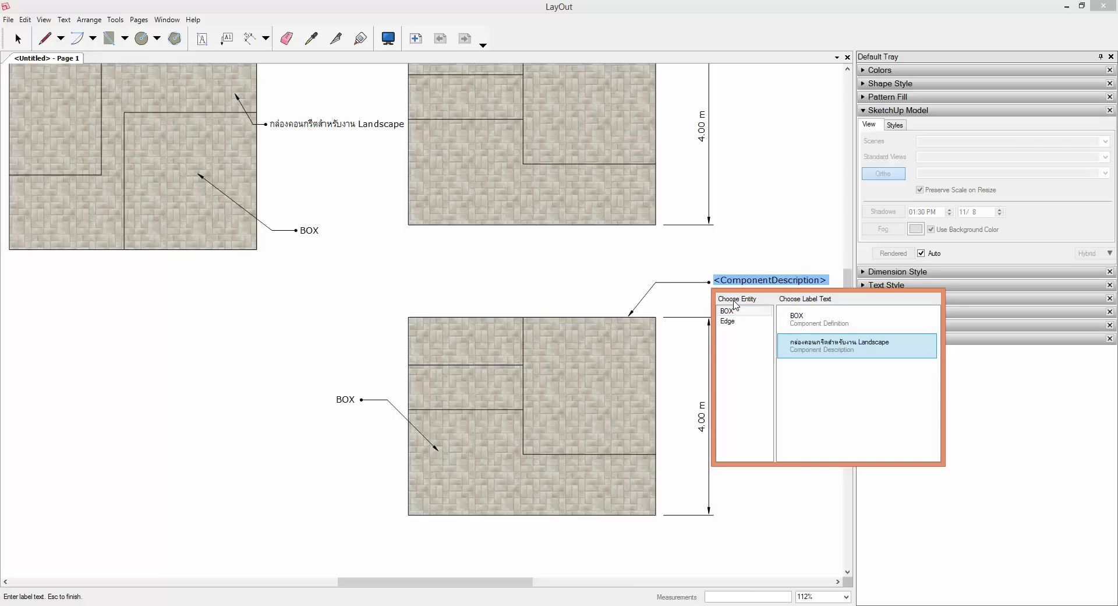
scroll(622, 304, "up", 2)
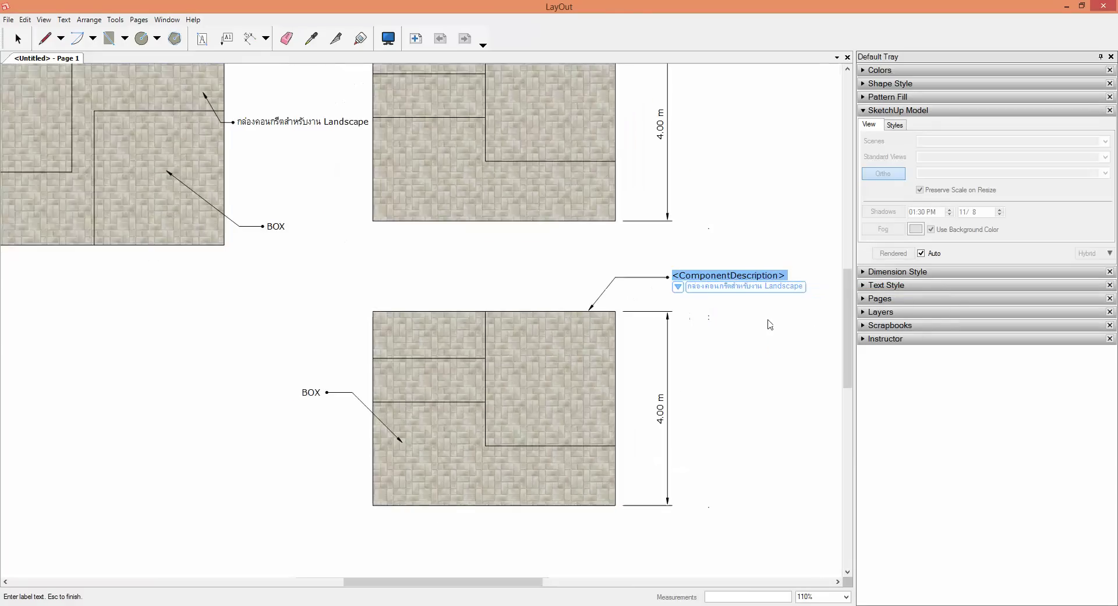
left_click(657, 278)
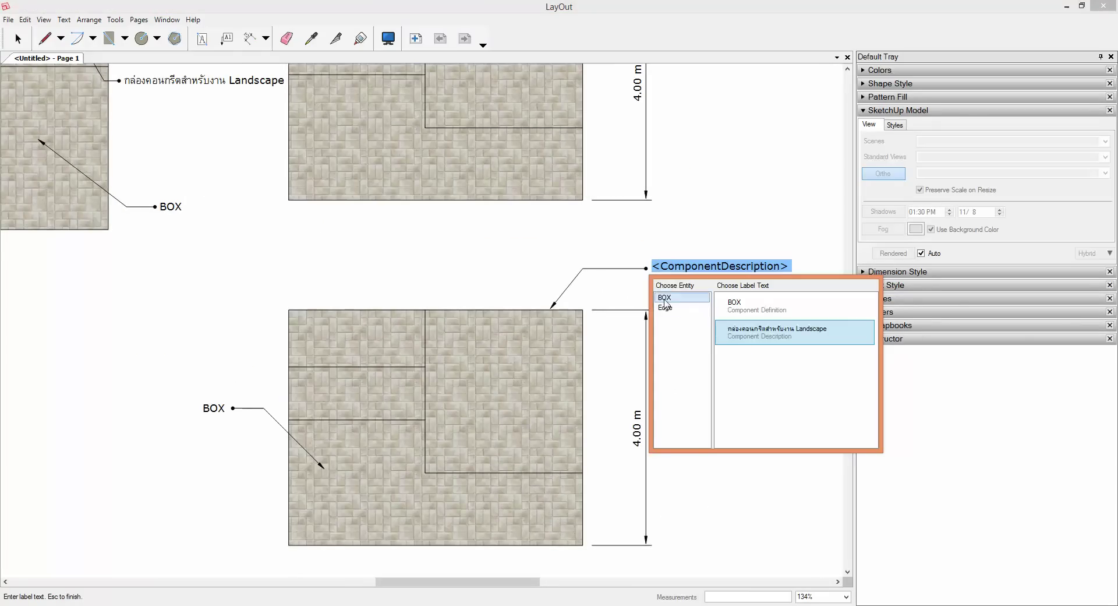
left_click(669, 307)
left_click(666, 297)
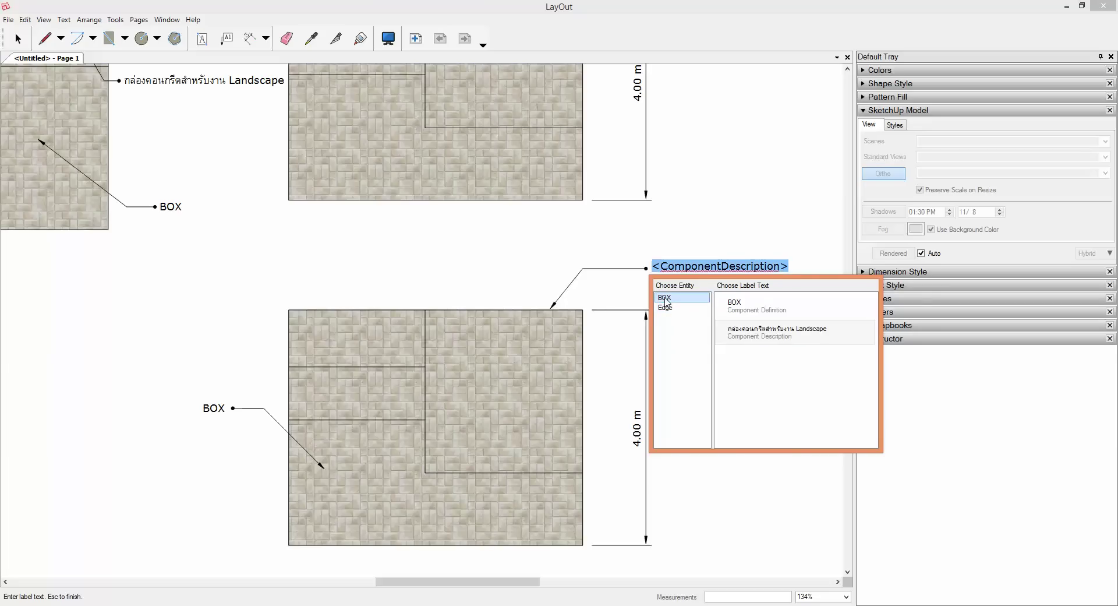
left_click(643, 279)
key("Escape")
key("space")
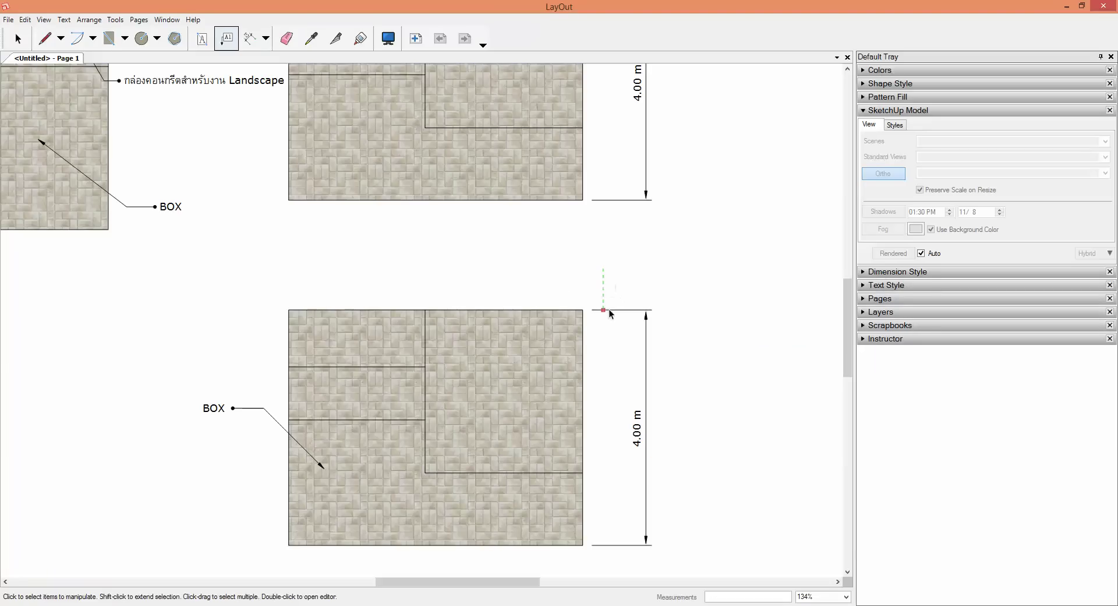
left_click(609, 310)
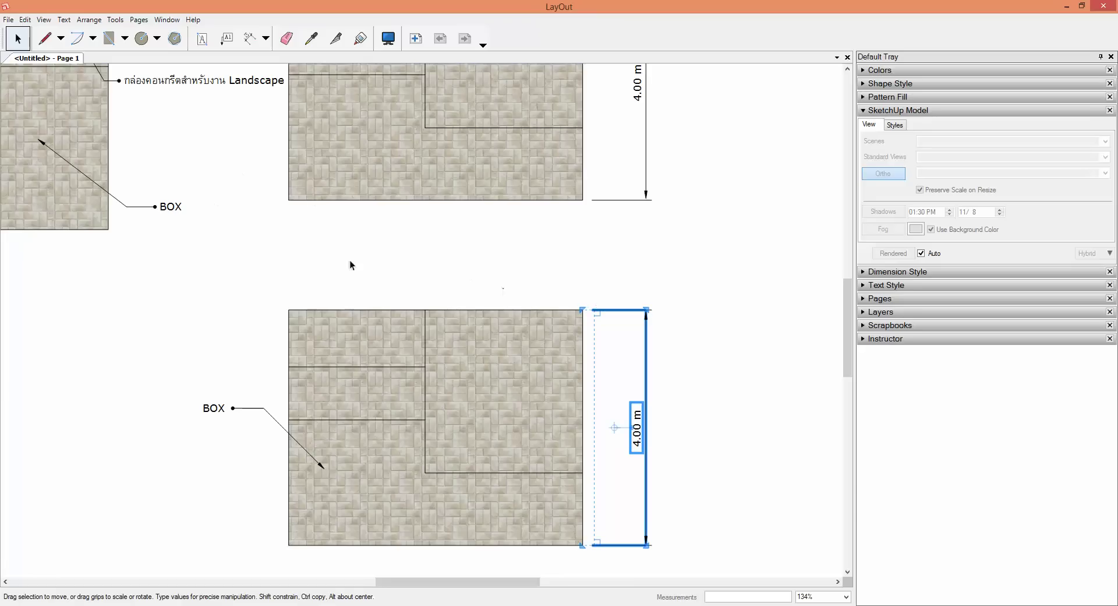
Label the lower viewport's top-left corner with its Vertex coordinates, 15.85m, ~ 14.08m, 4.00m.
left_click(226, 38)
left_click(289, 309)
double_click(249, 284)
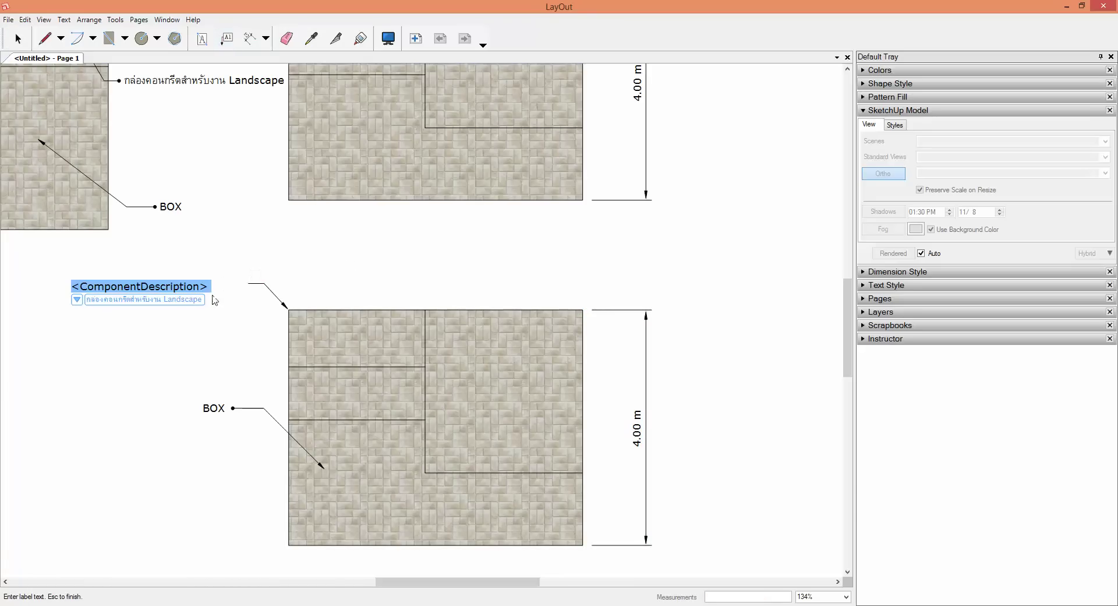
left_click(76, 300)
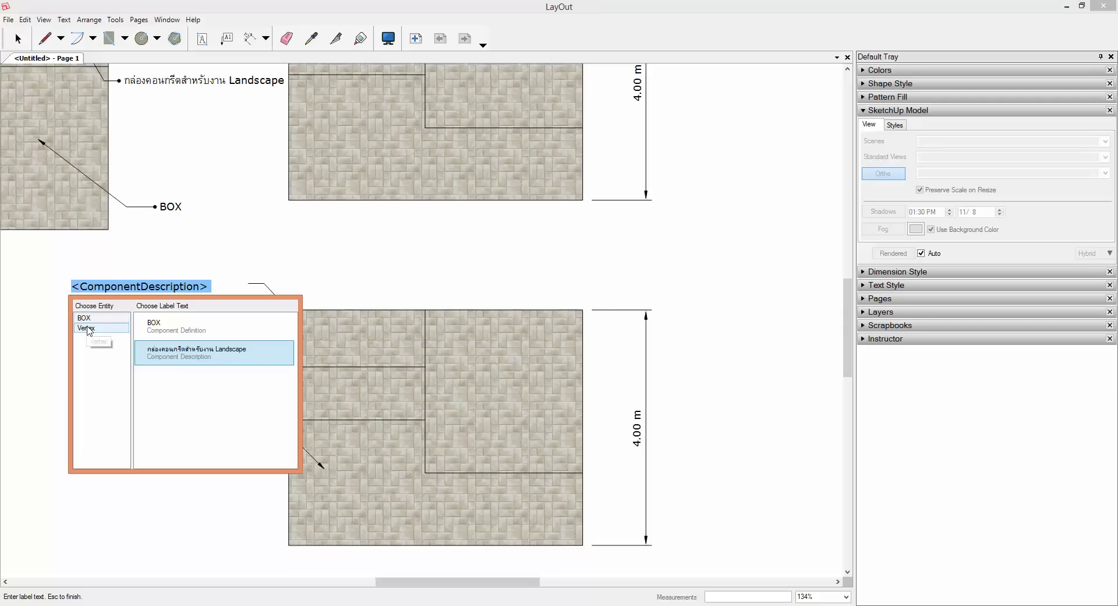
left_click(87, 329)
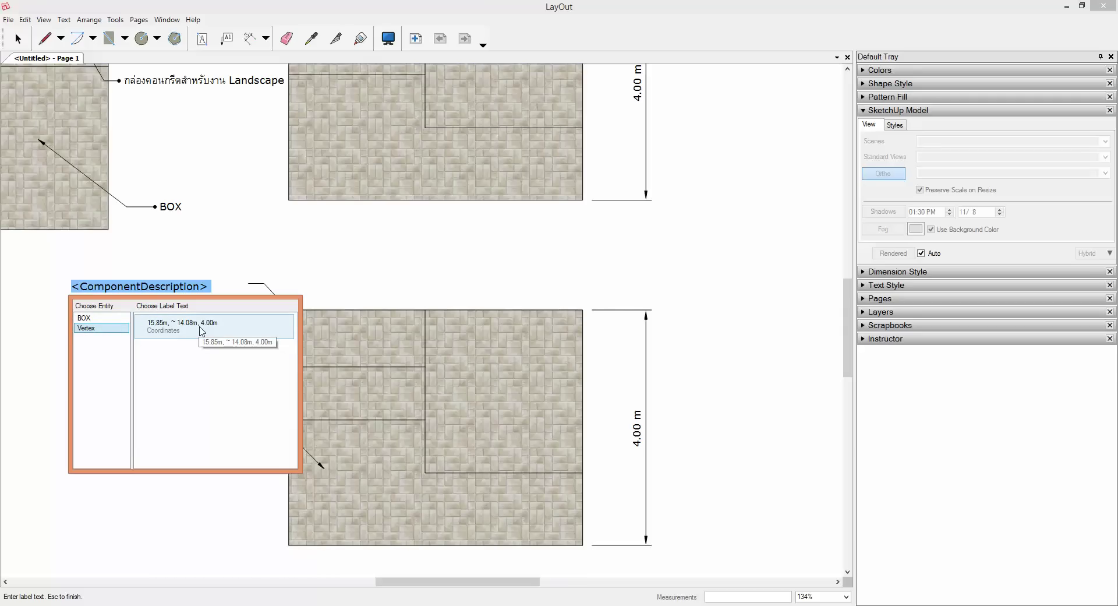
left_click(202, 331)
key("Escape")
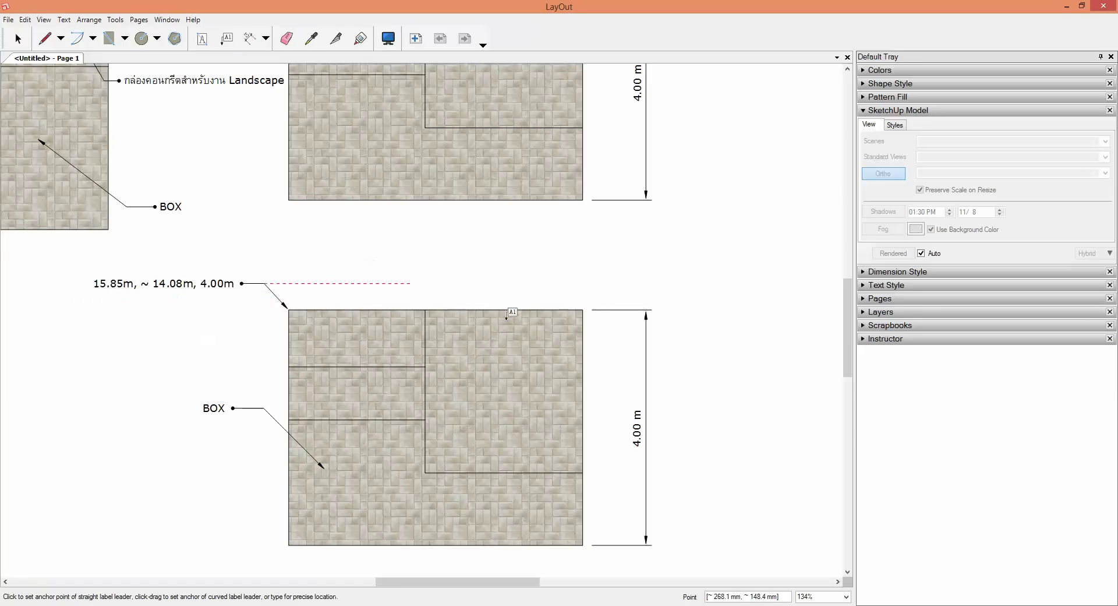
scroll(520, 332, "down", 3)
scroll(280, 343, "up", 2)
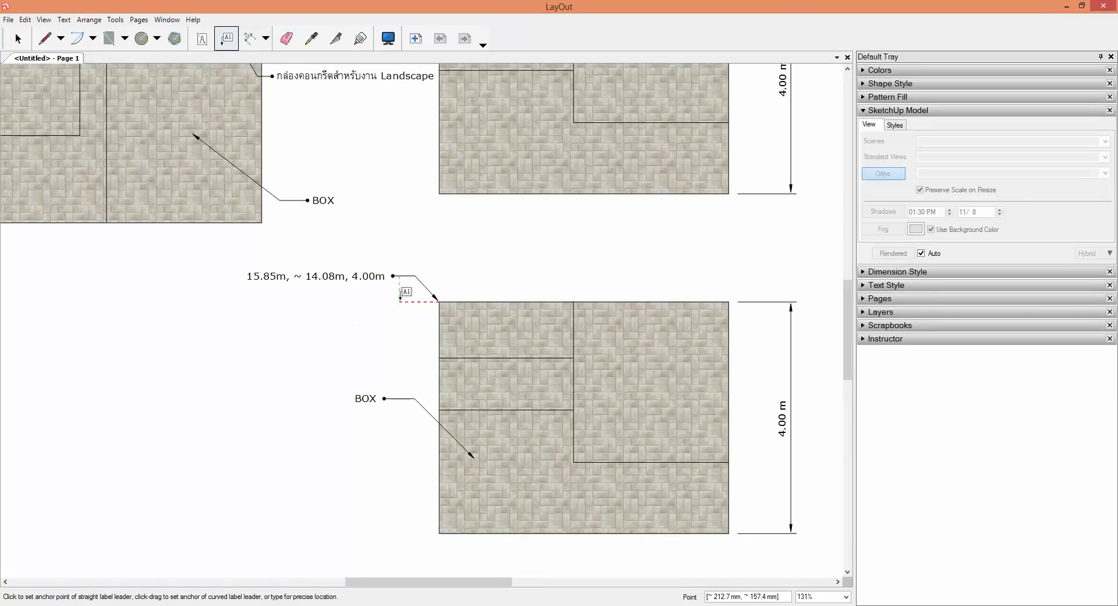
scroll(400, 300, "up", 1)
Draw a horizontal level line leftward from the lower viewport's top-left corner.
key("l")
left_click(445, 302)
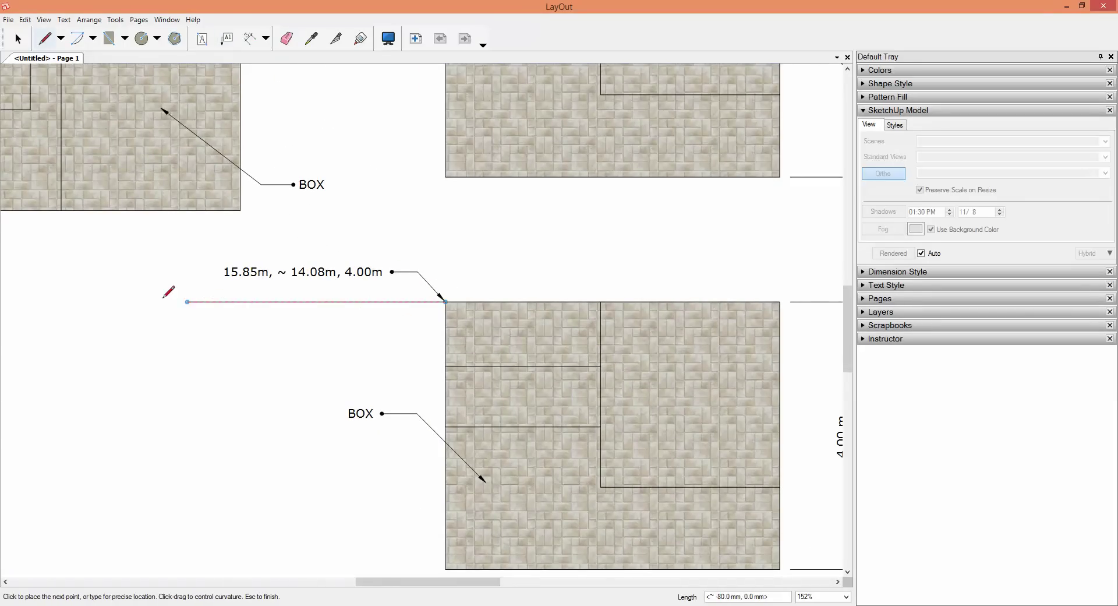
left_click(153, 302)
key("space")
scroll(489, 305, "down", 2)
scroll(154, 262, "up", 2)
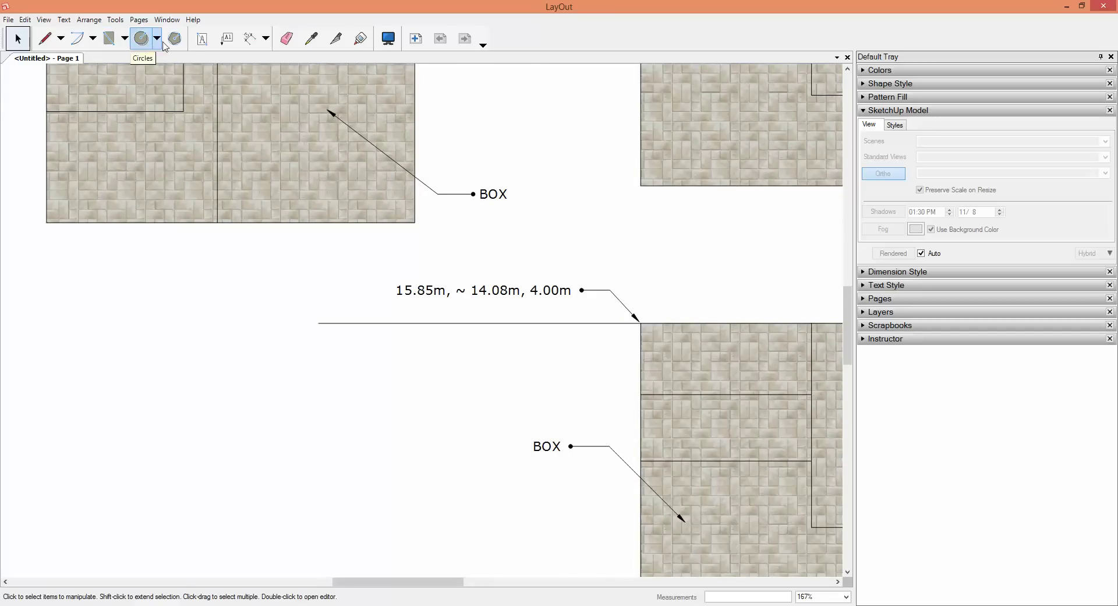
Begin a triangle polygon near the level line and turn off Object Snap.
left_click(156, 43)
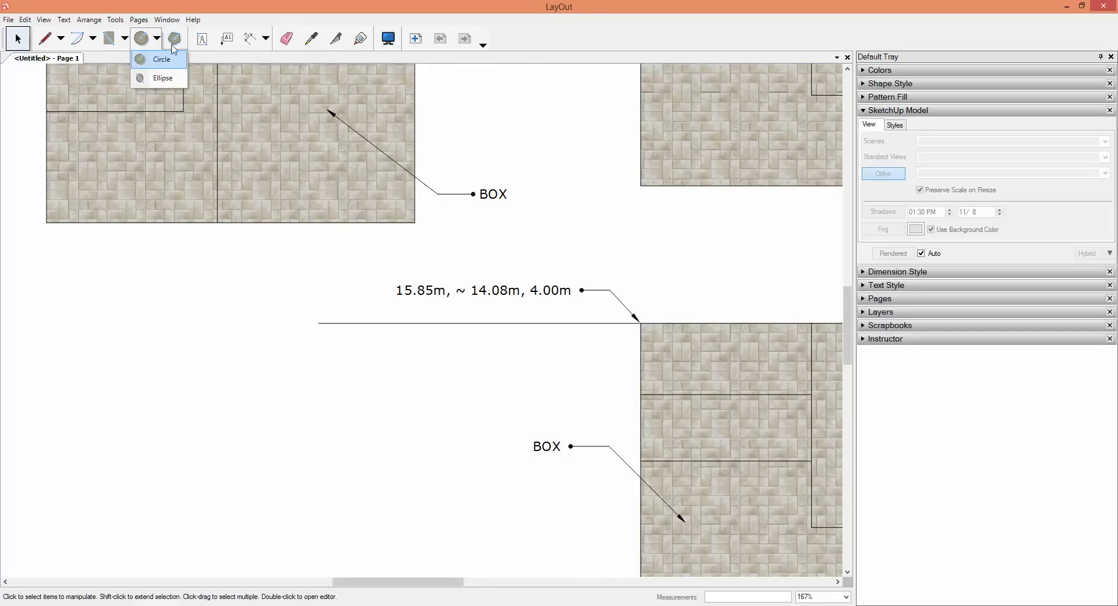
left_click(181, 43)
left_click(181, 43)
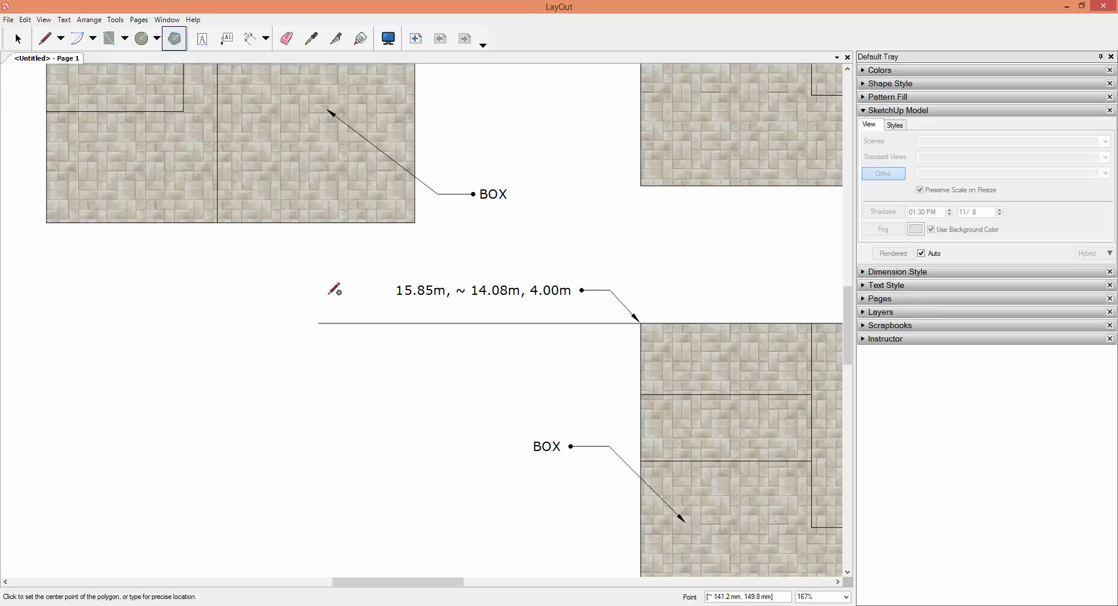
scroll(327, 295, "up", 1)
left_click(343, 325)
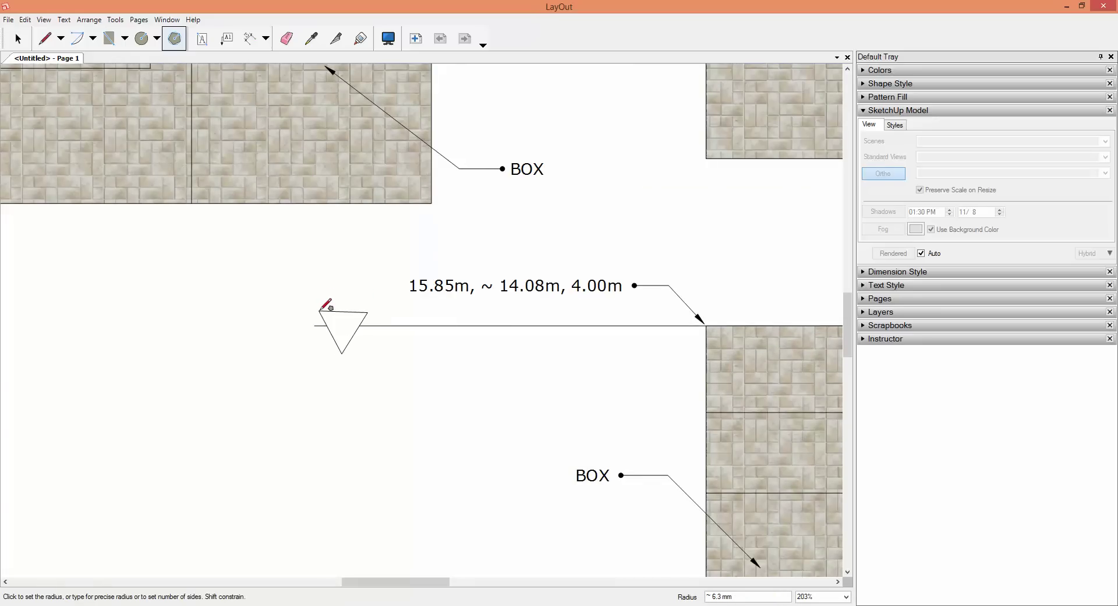
right_click(324, 308)
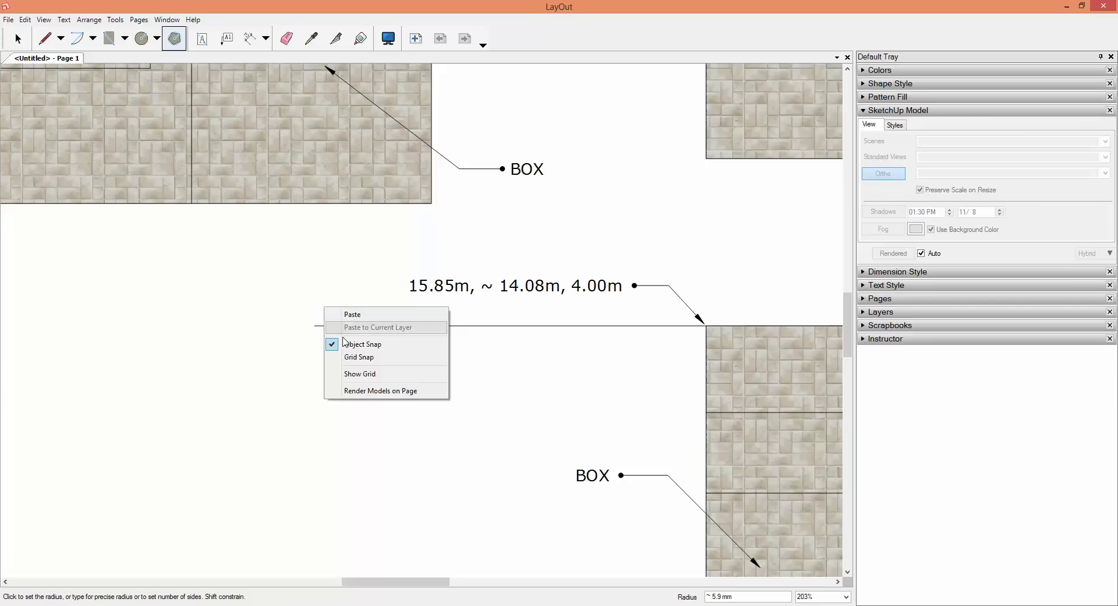
left_click(337, 343)
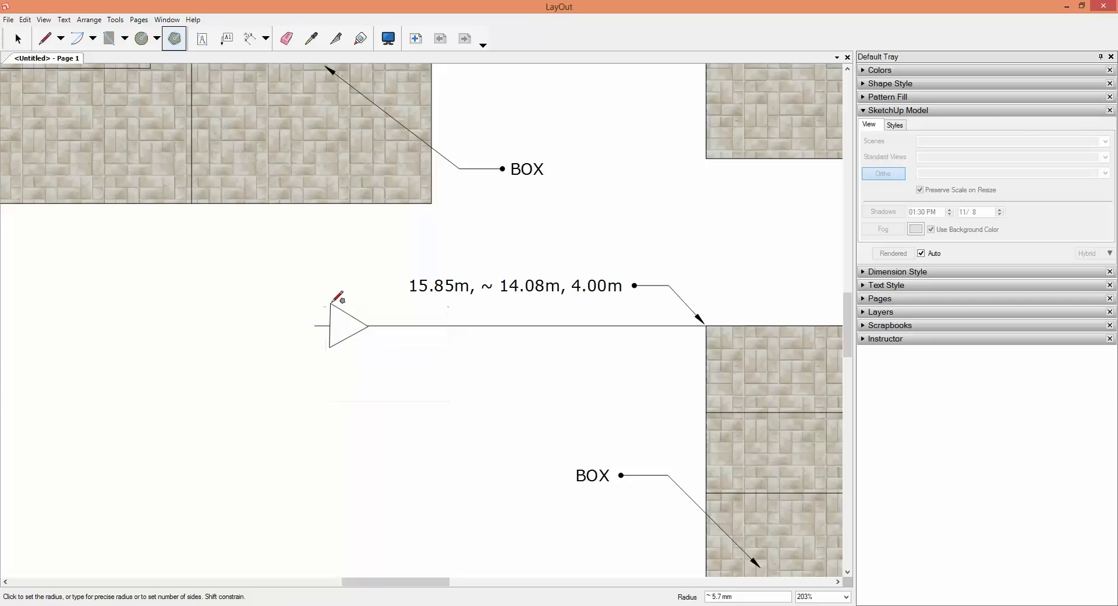
right_click(329, 308)
left_click(352, 344)
scroll(344, 323, "up", 2)
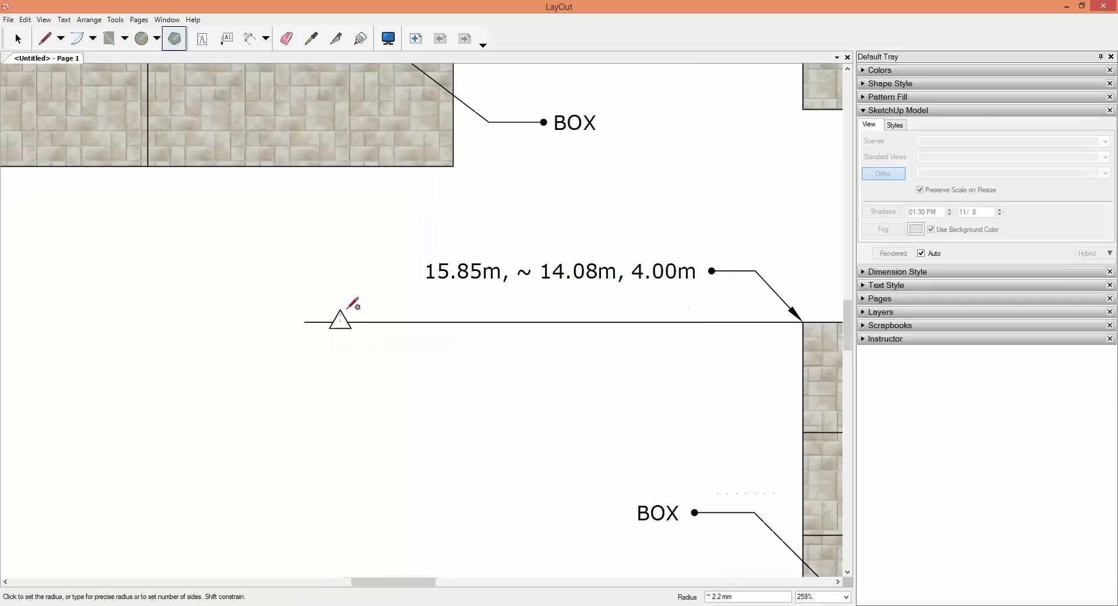
Size the triangle marker, move it onto the level line, and start text at the line's left end.
left_click(348, 336)
key("space")
scroll(348, 336, "down", 1)
left_click_drag(349, 323, 352, 297)
scroll(392, 331, "down", 2)
left_click(202, 39)
left_click(308, 316)
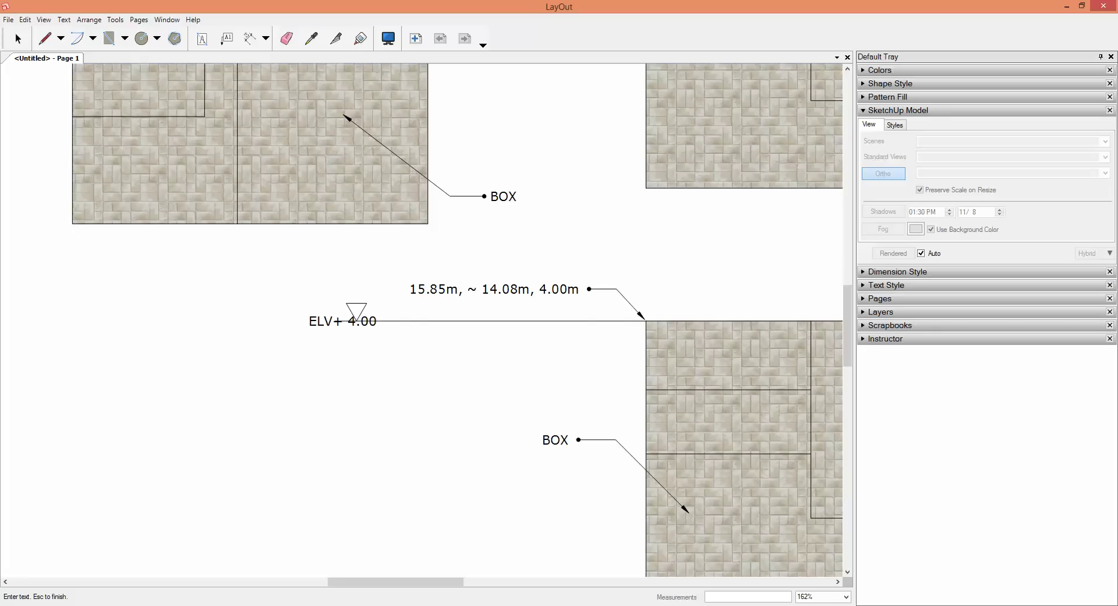
Finish the ELV+ 4.00 label and move it above the level line.
key("Escape")
key("space")
scroll(327, 357, "up", 1)
scroll(327, 356, "up", 1)
left_click_drag(306, 312, 244, 282)
scroll(364, 339, "down", 3)
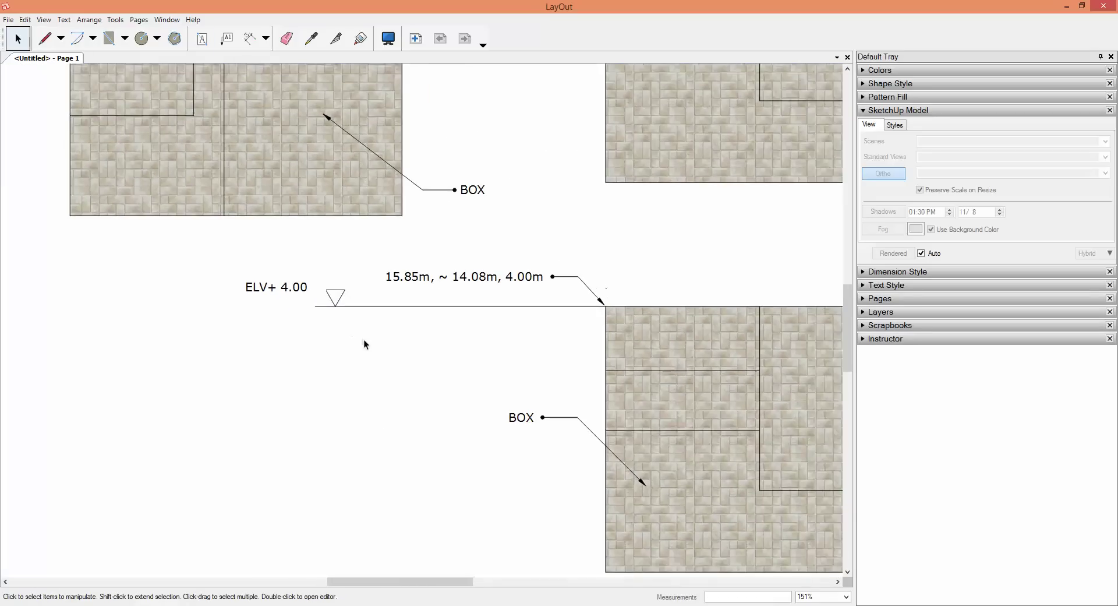
scroll(365, 339, "down", 1)
scroll(411, 313, "up", 1)
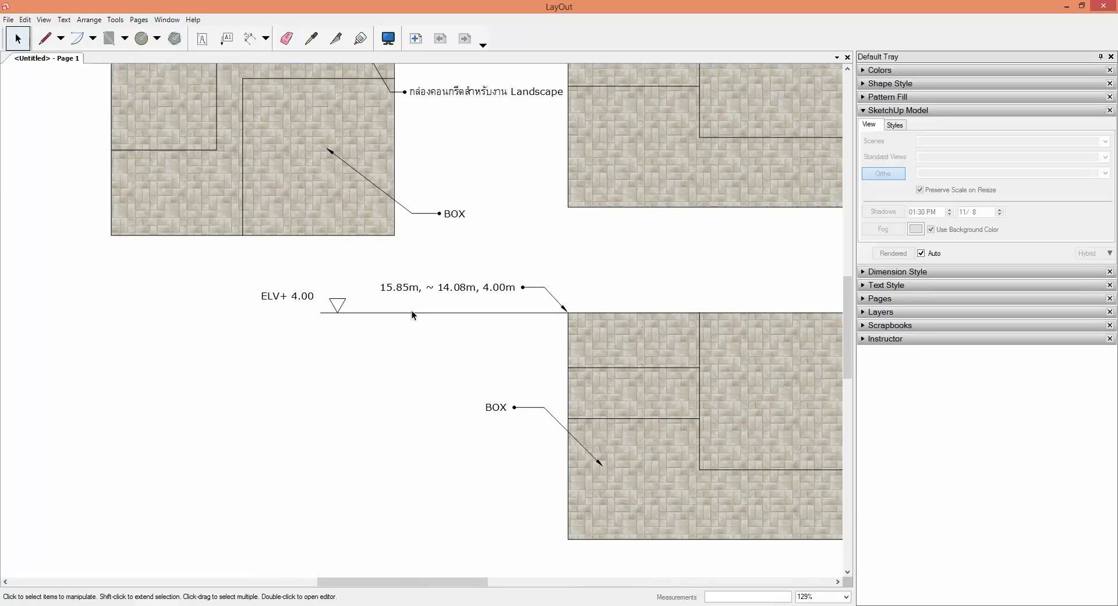
scroll(412, 314, "down", 1)
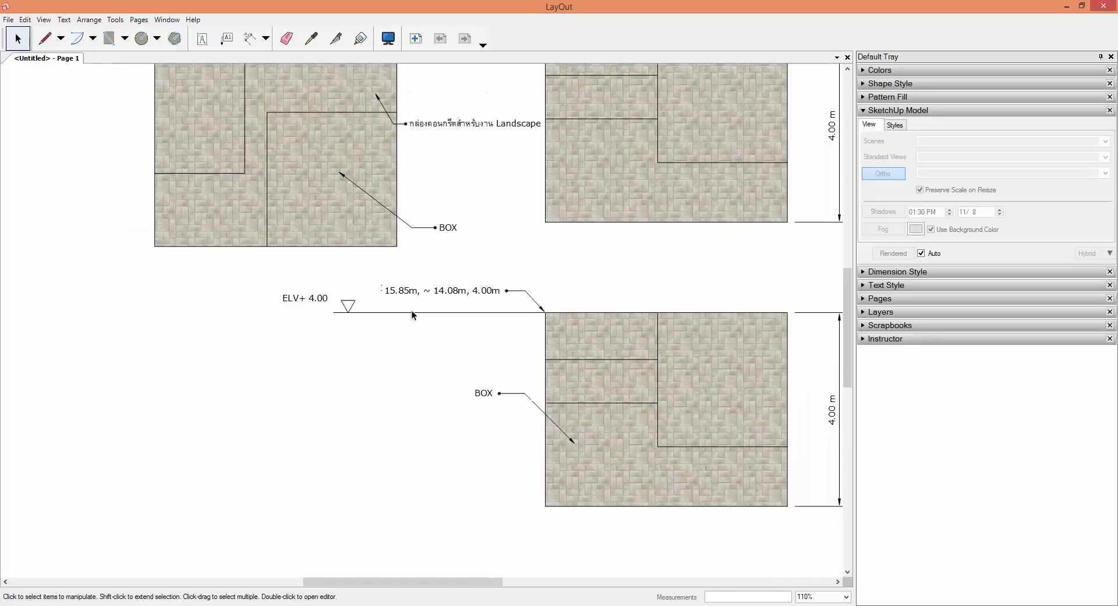
Select the 15.85m / 14.08m / 4.00m dimension label, then switch to SketchUp.
left_click(463, 295)
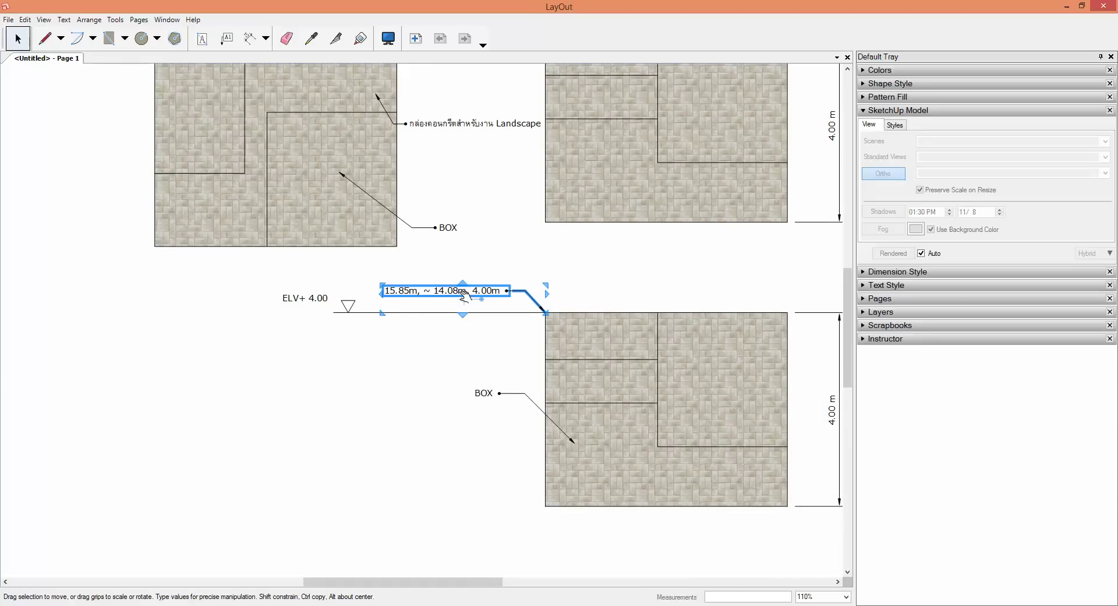
scroll(463, 293, "down", 2)
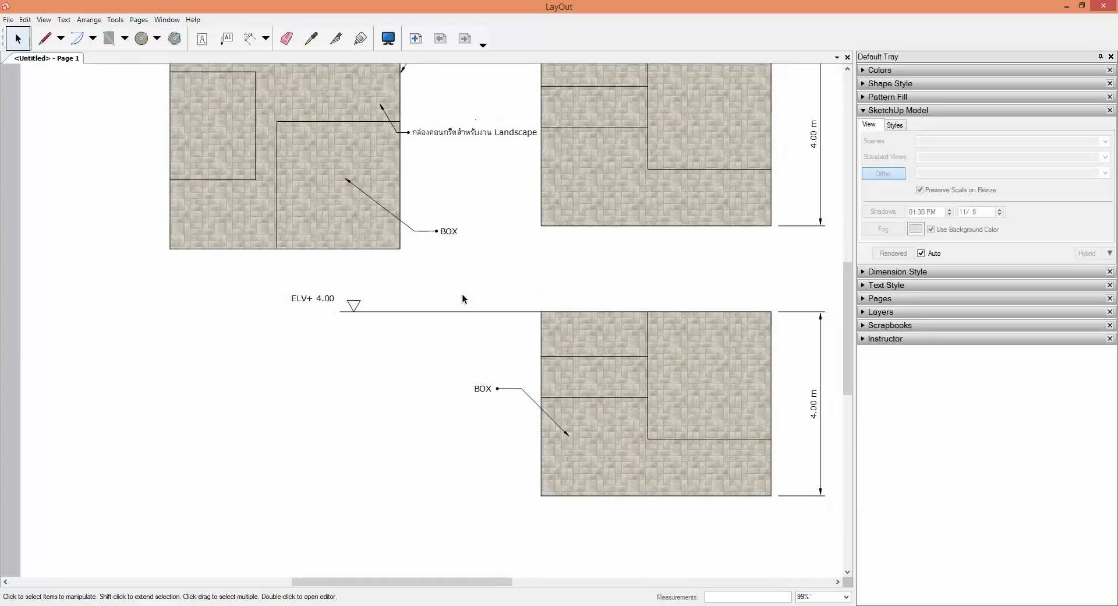
key("alt+Tab")
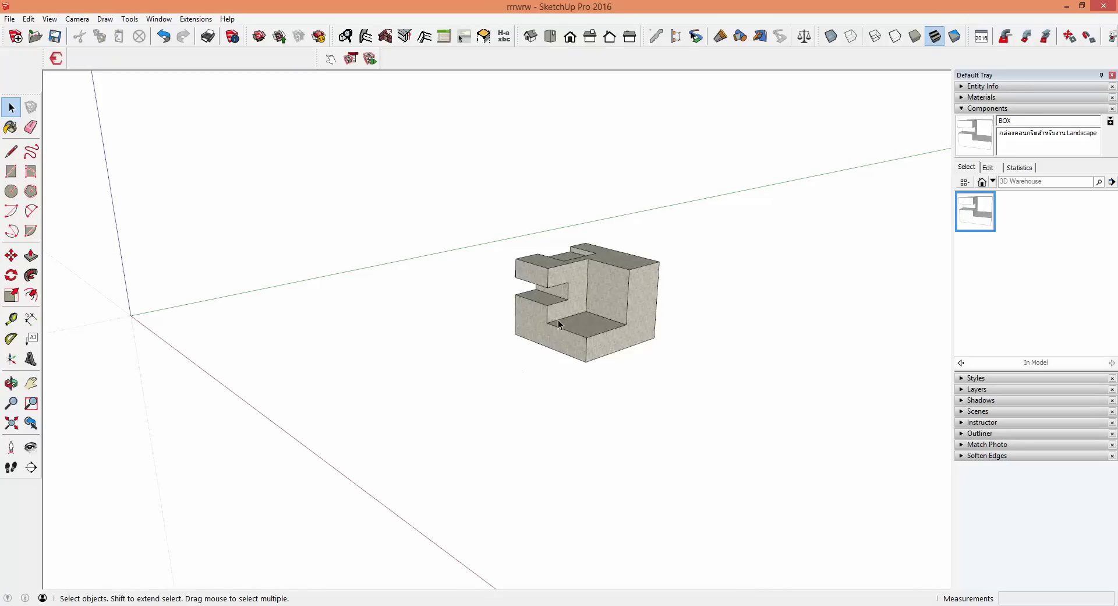
Orbit and zoom around the box to bring its floor corner into view.
left_click(563, 321)
scroll(563, 320, "up", 2)
scroll(562, 320, "up", 2)
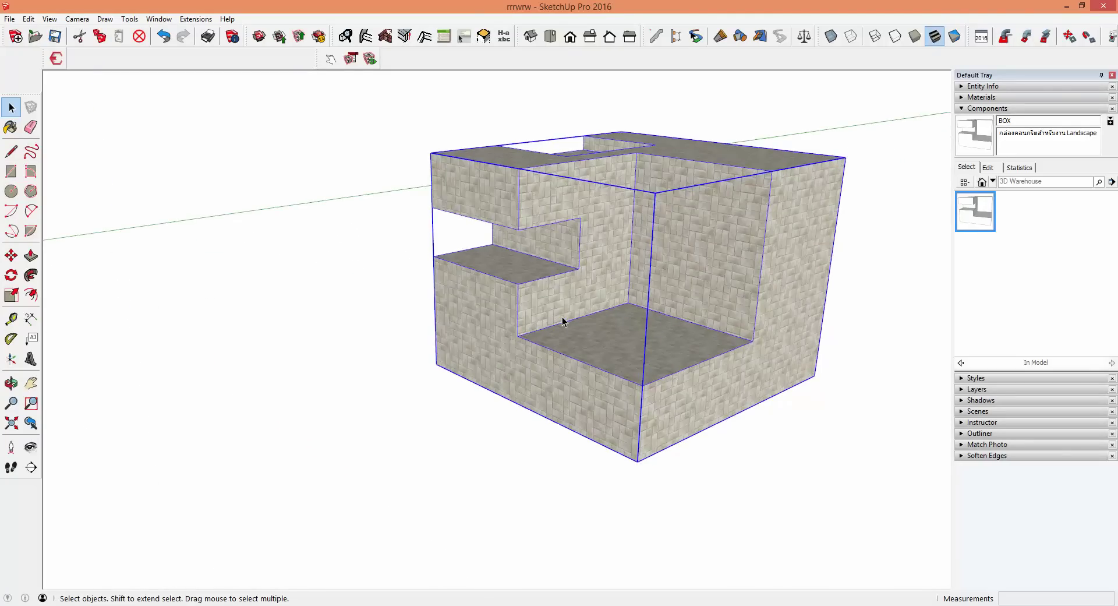
scroll(564, 321, "down", 2)
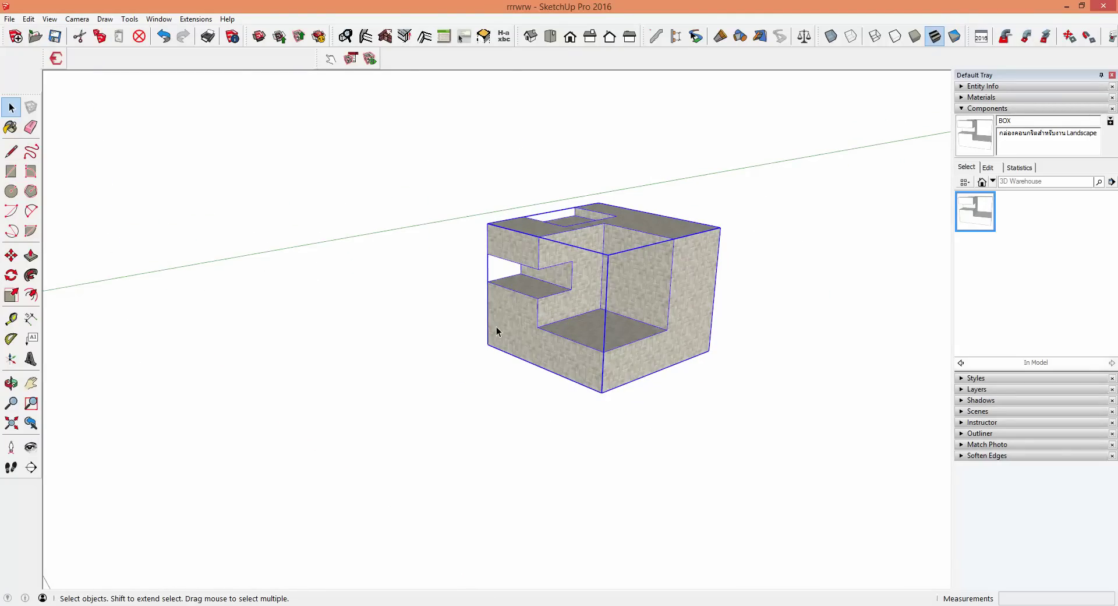
scroll(496, 330, "down", 1)
scroll(500, 323, "down", 1)
scroll(512, 309, "up", 1)
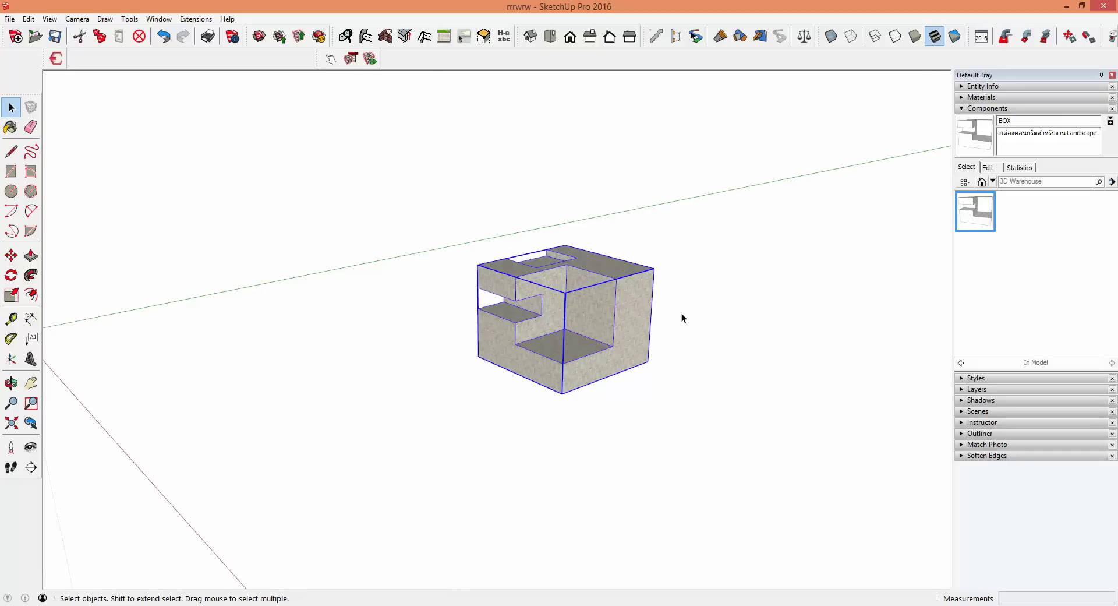
left_click(701, 327)
scroll(640, 278, "up", 2)
scroll(640, 278, "down", 1)
mouse_move(640, 278)
middle_mouse_down()
mouse_move(484, 328)
mouse_move(565, 315)
middle_mouse_up()
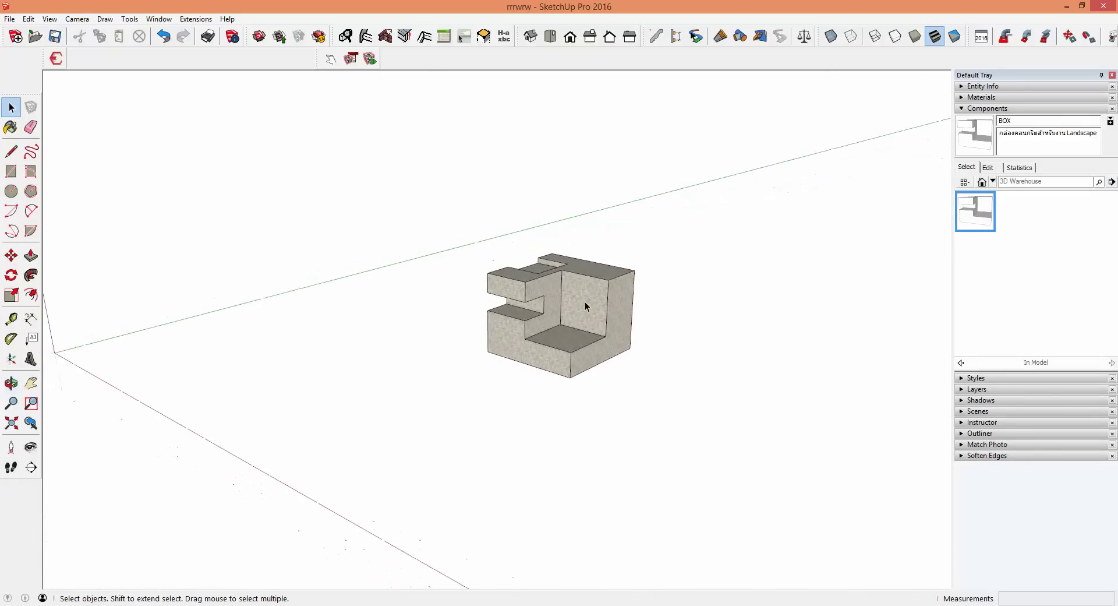
scroll(590, 296, "up", 2)
scroll(591, 296, "up", 1)
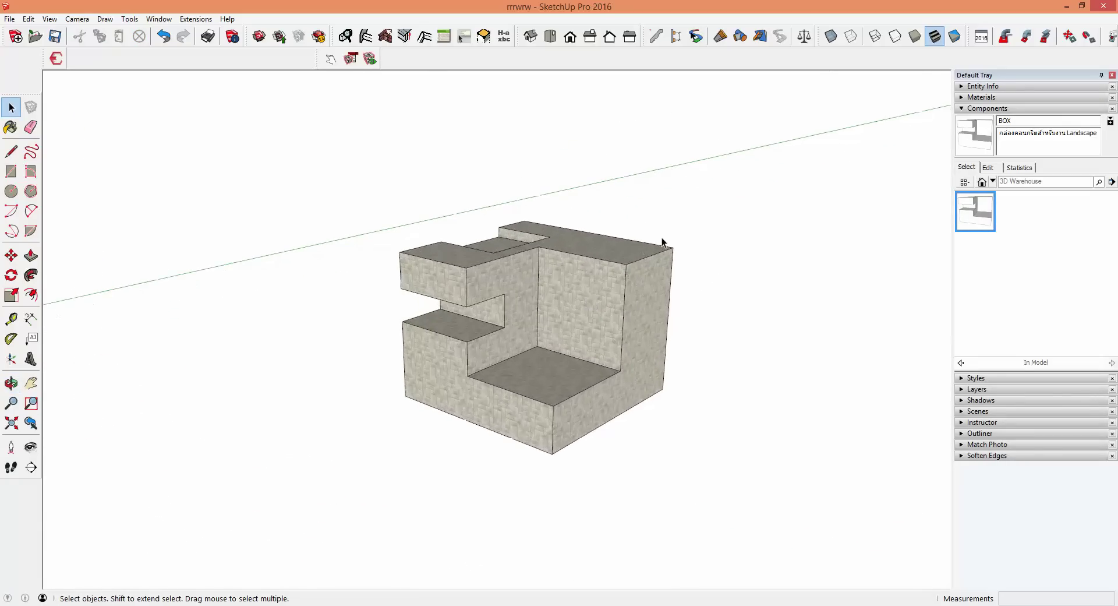
Draw a long edge out from the box's floor corner with a short vertical end tick.
key("l")
left_click(553, 405)
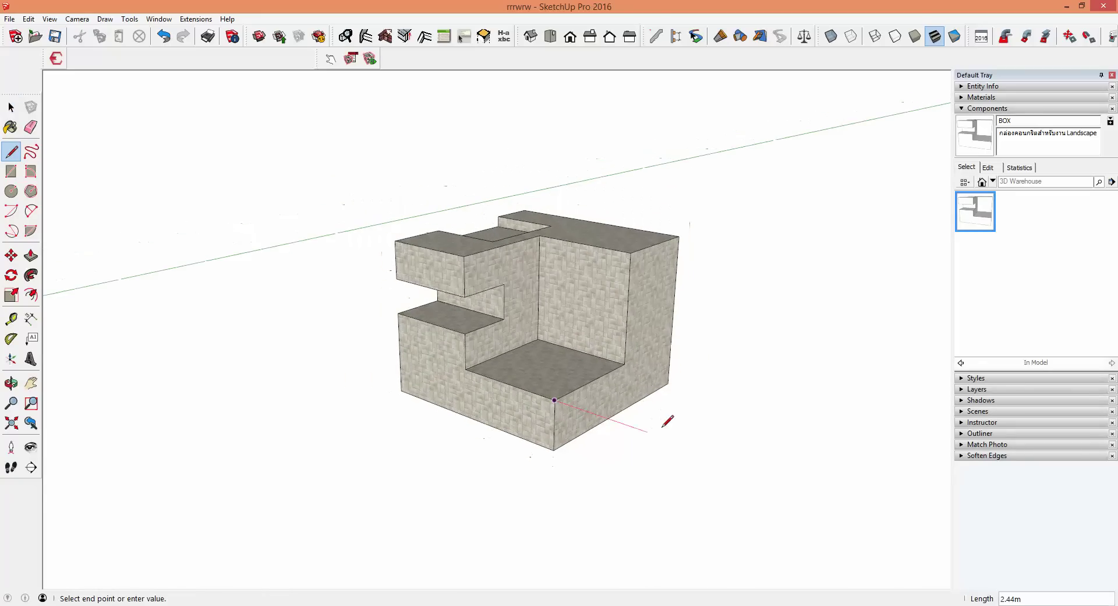
mouse_move(668, 422)
middle_mouse_down()
mouse_move(654, 391)
mouse_move(640, 401)
middle_mouse_up()
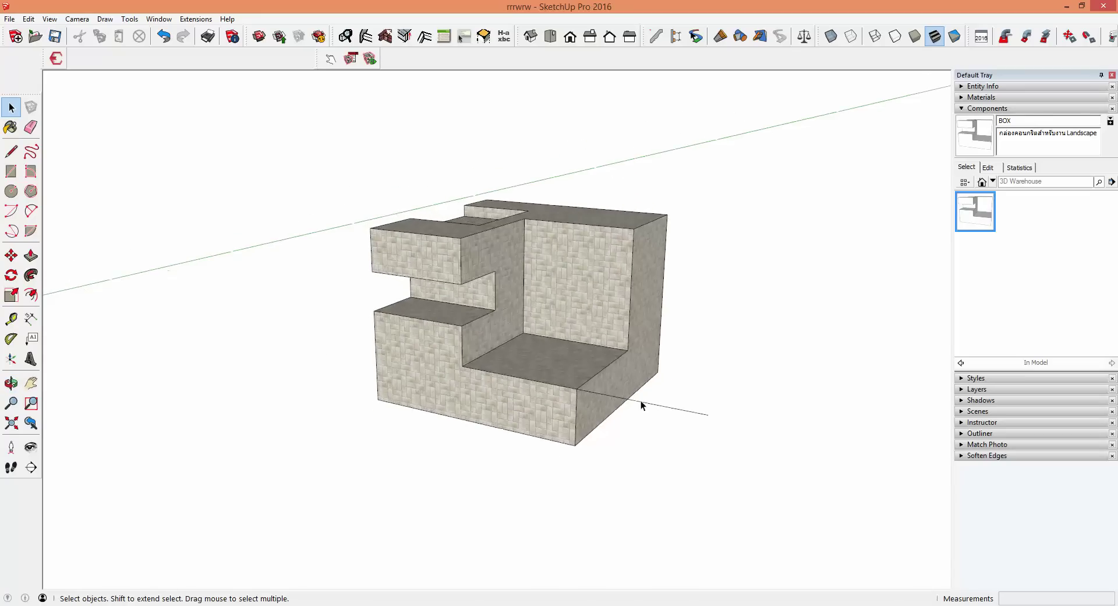
scroll(641, 400, "up", 1)
scroll(699, 421, "up", 2)
scroll(708, 415, "up", 3)
key("l")
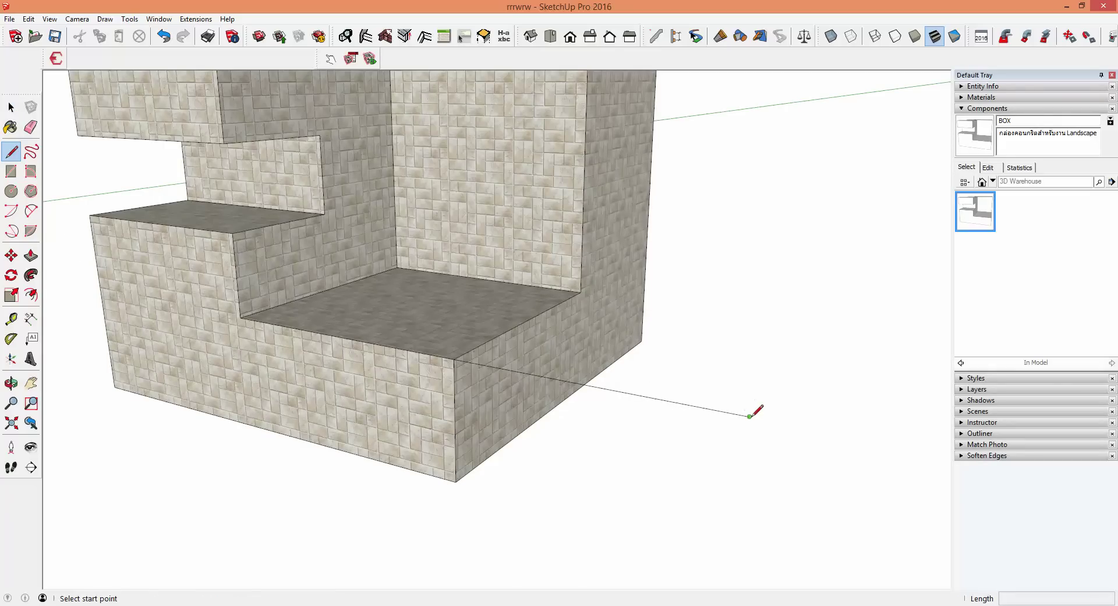
left_click(749, 416)
left_click(752, 397)
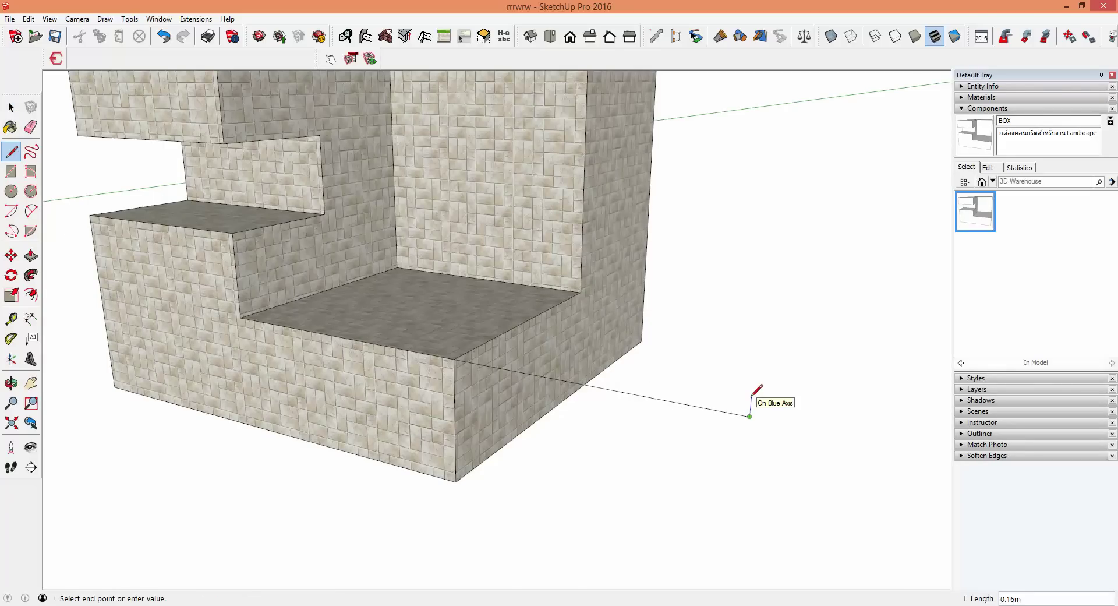
Select the long edge and start making it a component named LEVEL.
key("space")
left_click(728, 415)
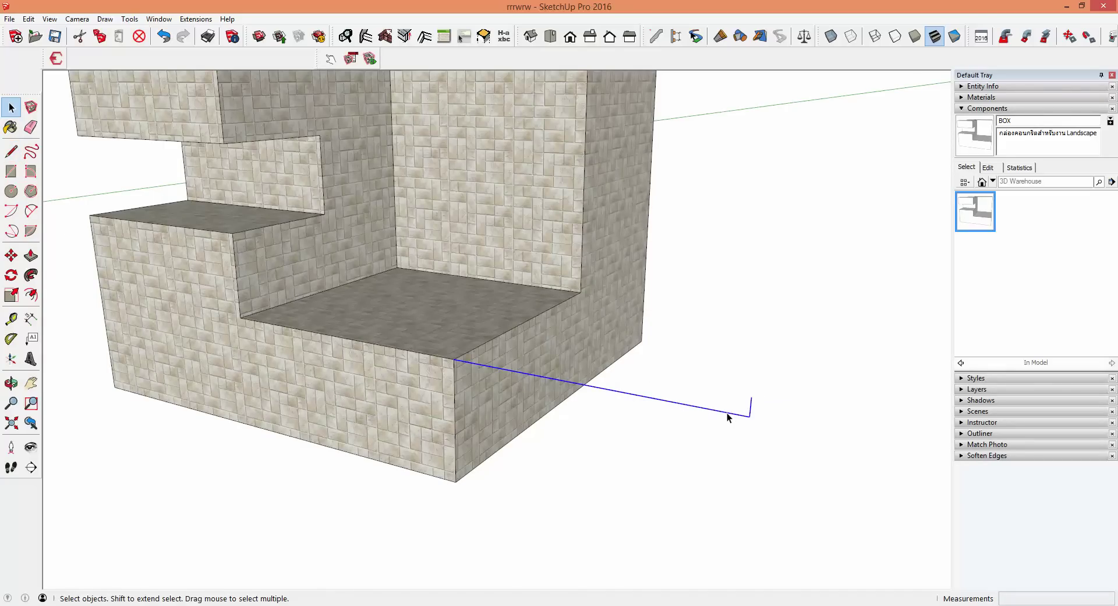
type("g")
type("EVEL")
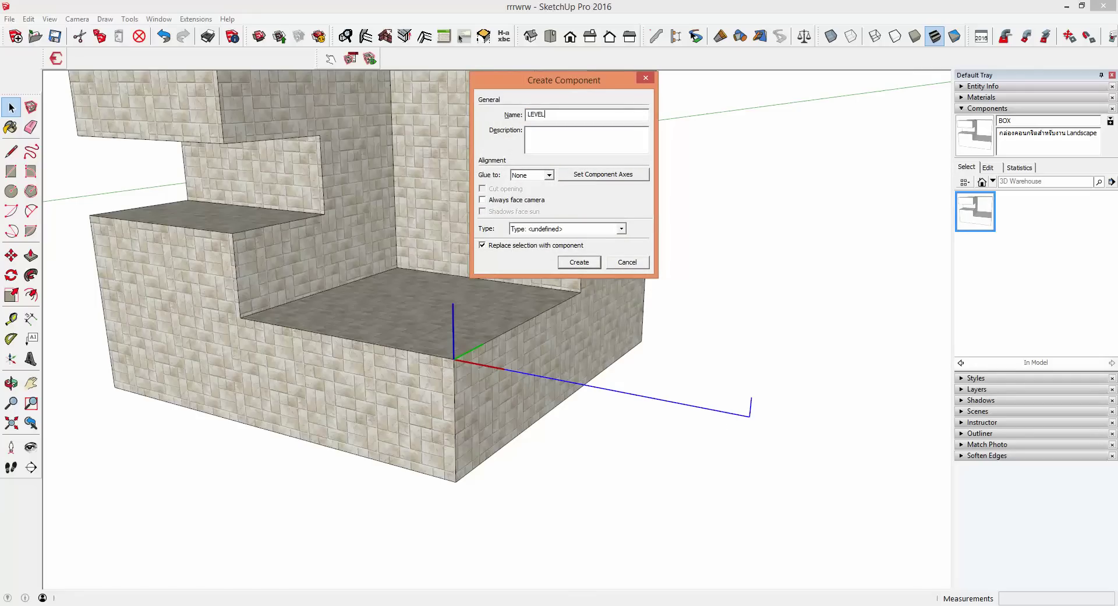
Create the LEVEL component from the line marker and select it.
key("Return")
double_click(728, 416)
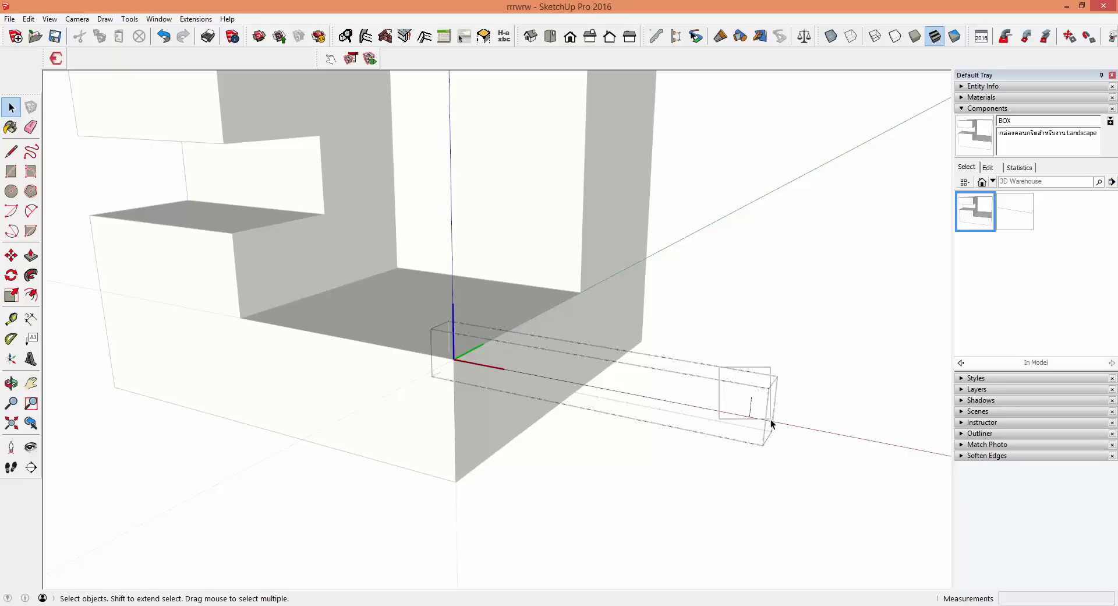
left_click(729, 421)
left_click(720, 412)
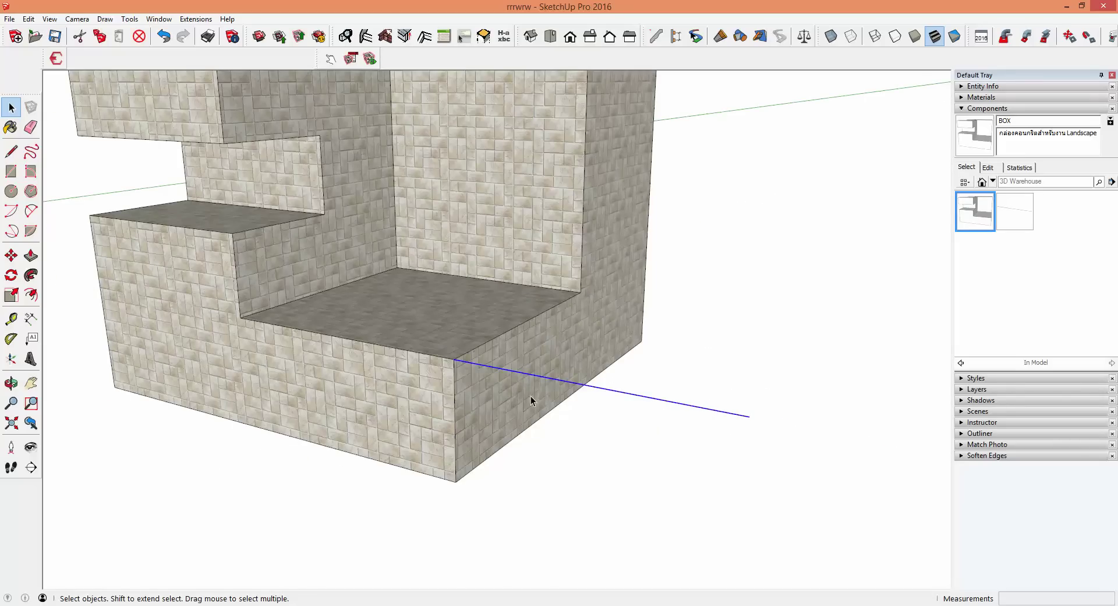
middle_click_drag(590, 404, 537, 362)
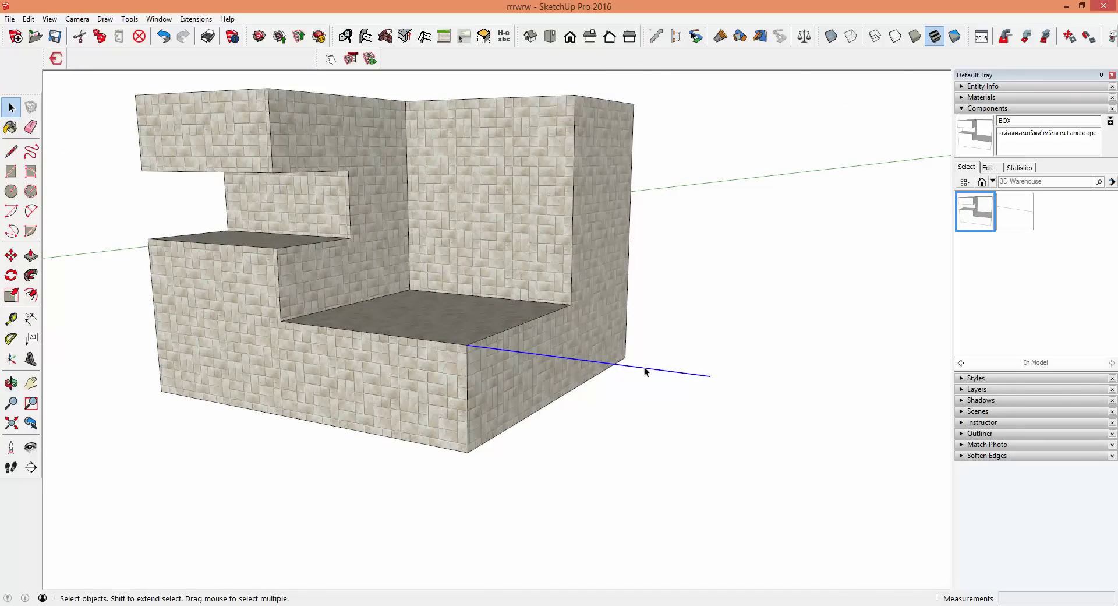
Show LEVEL's Component Attributes, moved further right, ready for a new attribute.
left_click(369, 58)
left_click_drag(755, 106, 833, 104)
left_click(794, 179)
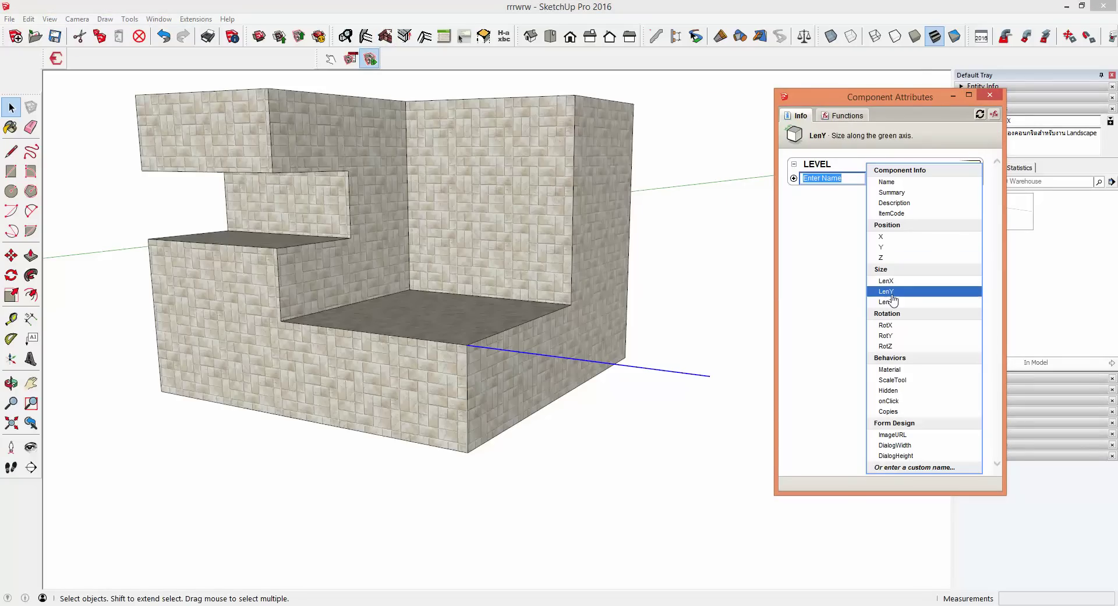
Add a custom LEVEL attribute and enter its Thai floor-level value text.
left_click(910, 226)
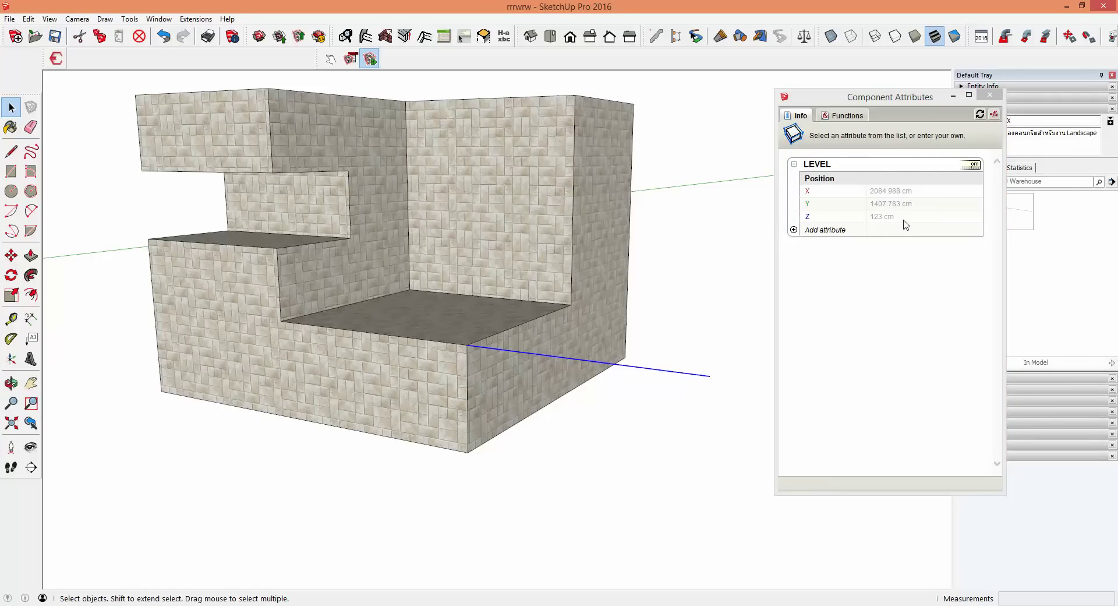
left_click(794, 230)
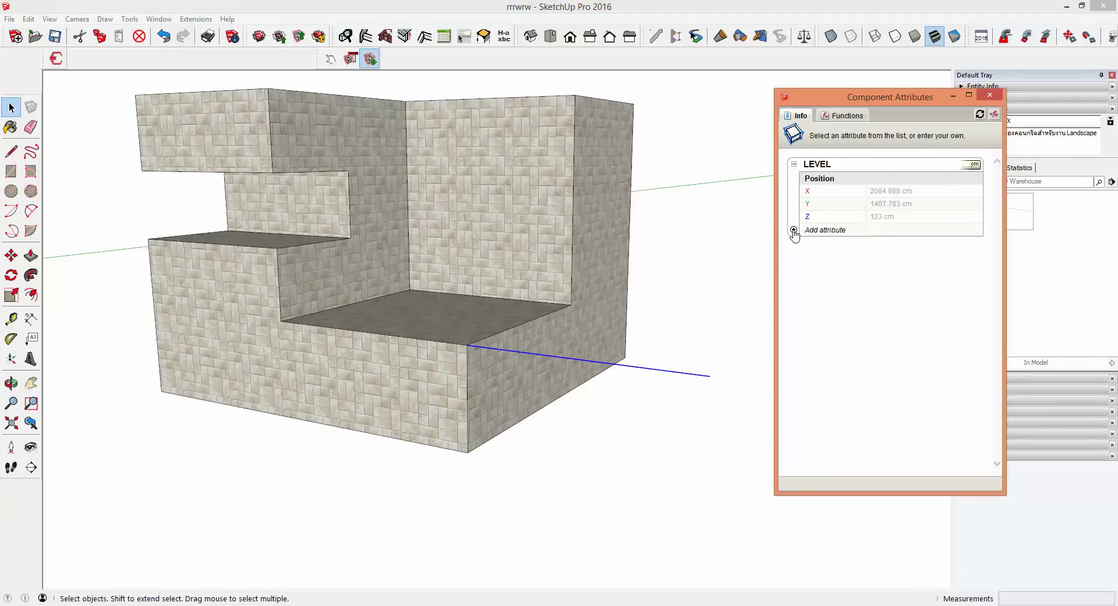
left_click(794, 230)
type("LEVEL")
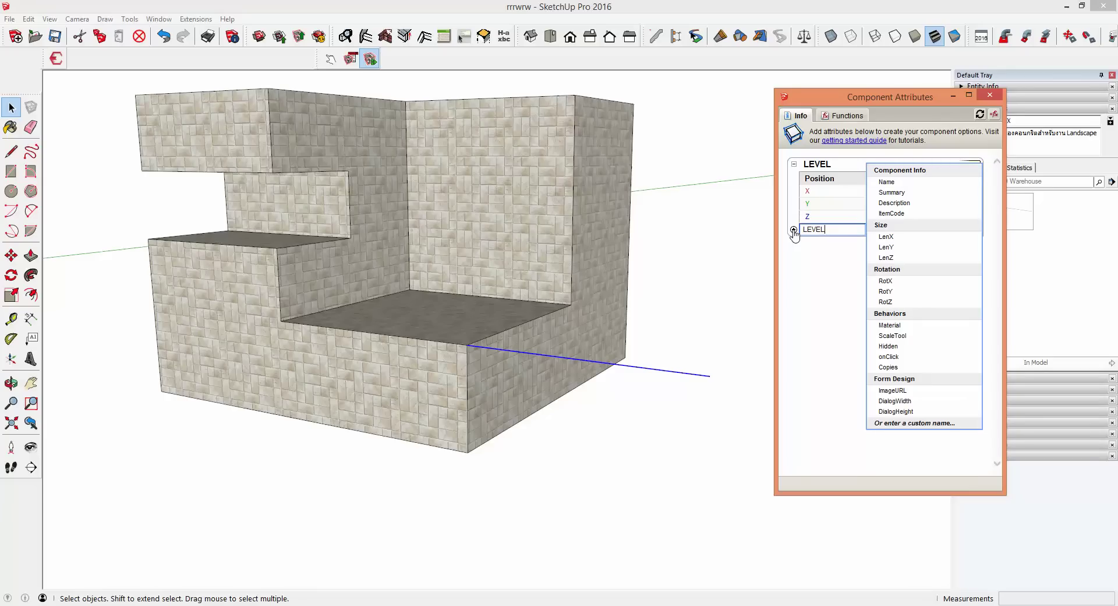
key("Return")
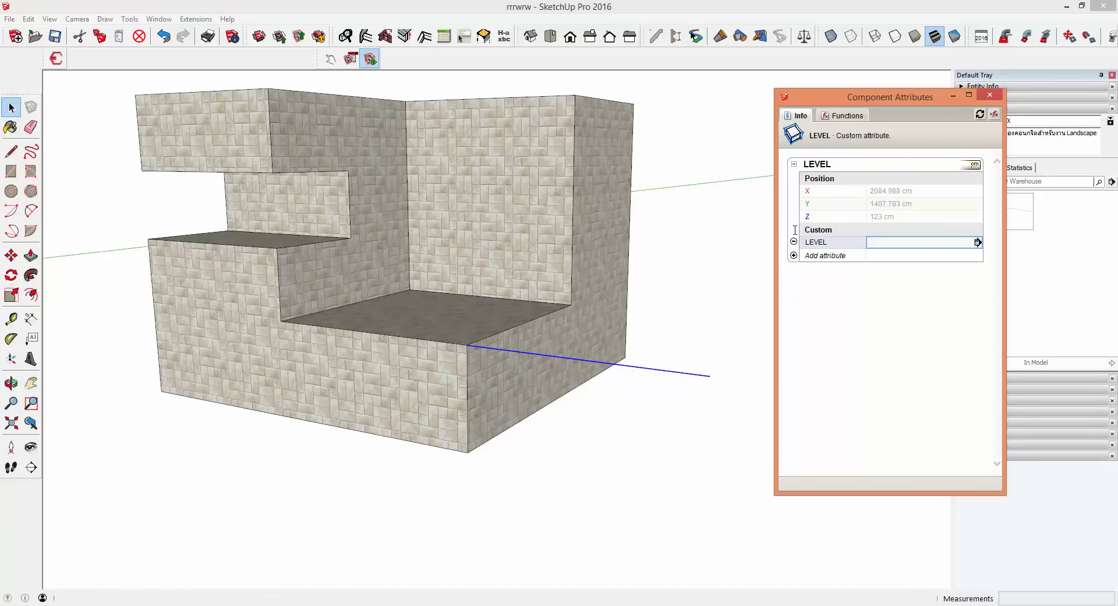
left_click(876, 247)
key("BackSpace")
key("BackSpace")
key("BackSpace")
type("ระด")
type("ับพื้นที่ 1")
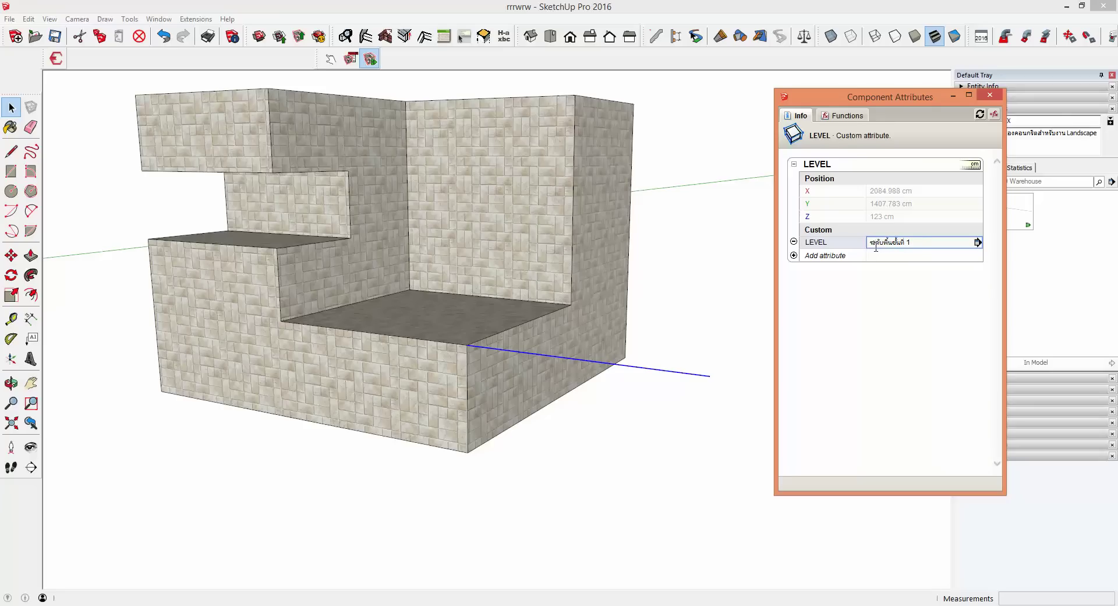
key("Return")
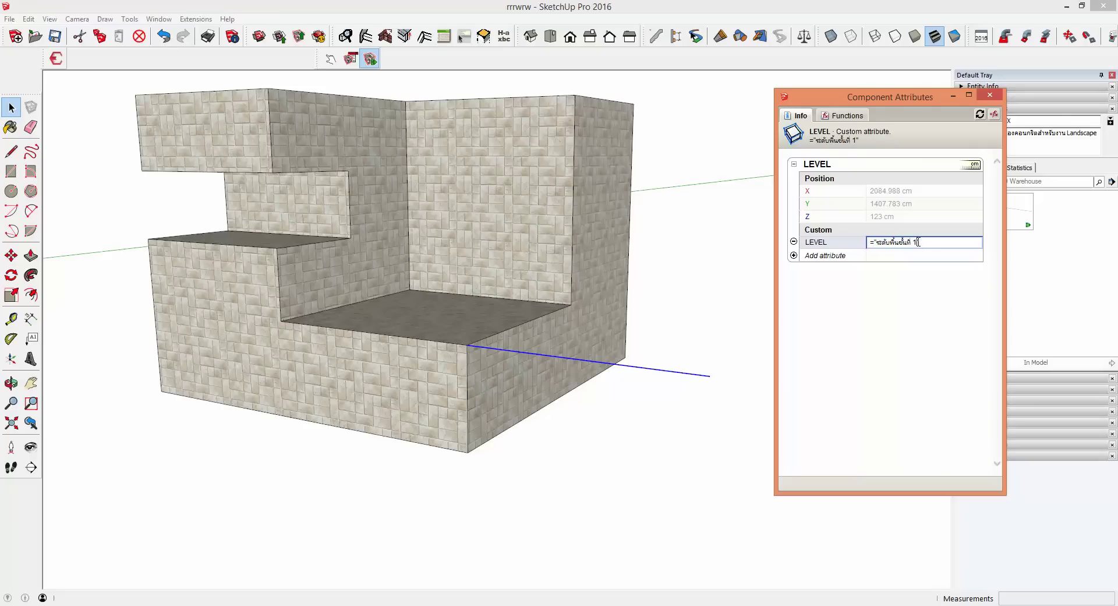
key("BackSpace")
type("\"")
key("Return")
Edit the LEVEL formula to append the metre unit, giving 1.23 เมตร.
left_click(938, 242)
key("Return")
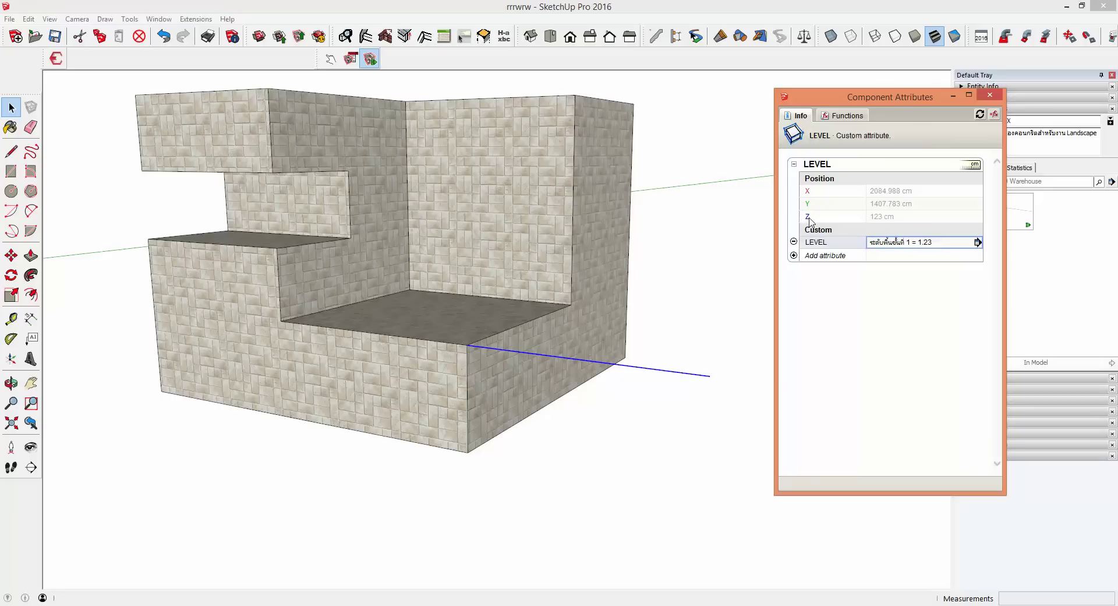
left_click(950, 241)
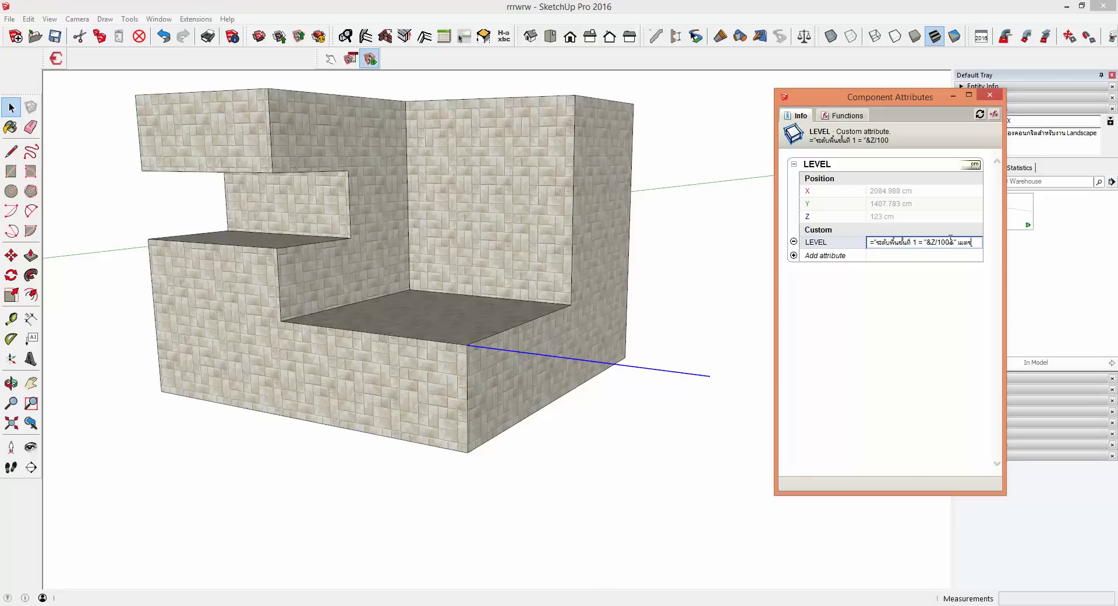
key("Return")
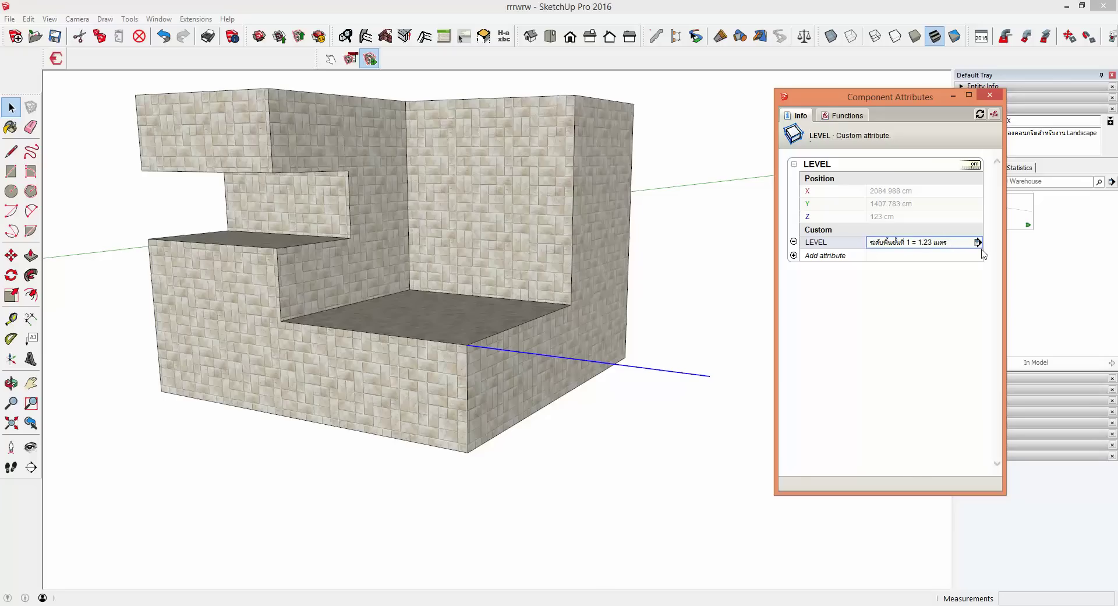
Set LEVEL's display rule to 'Users can see this attribute' and apply it.
left_click(978, 242)
left_click(991, 180)
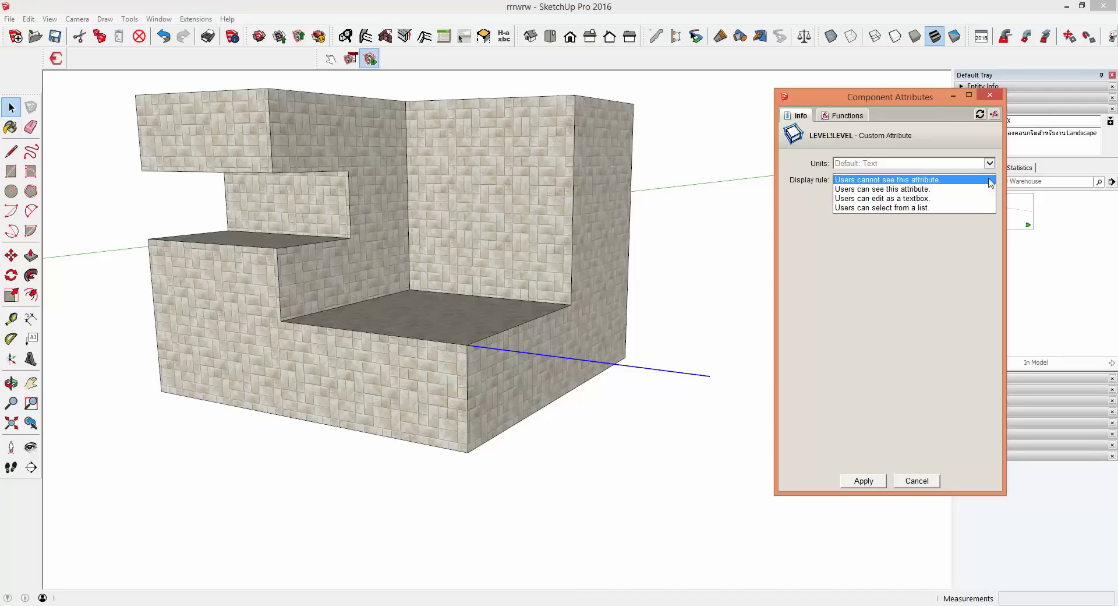
left_click(931, 189)
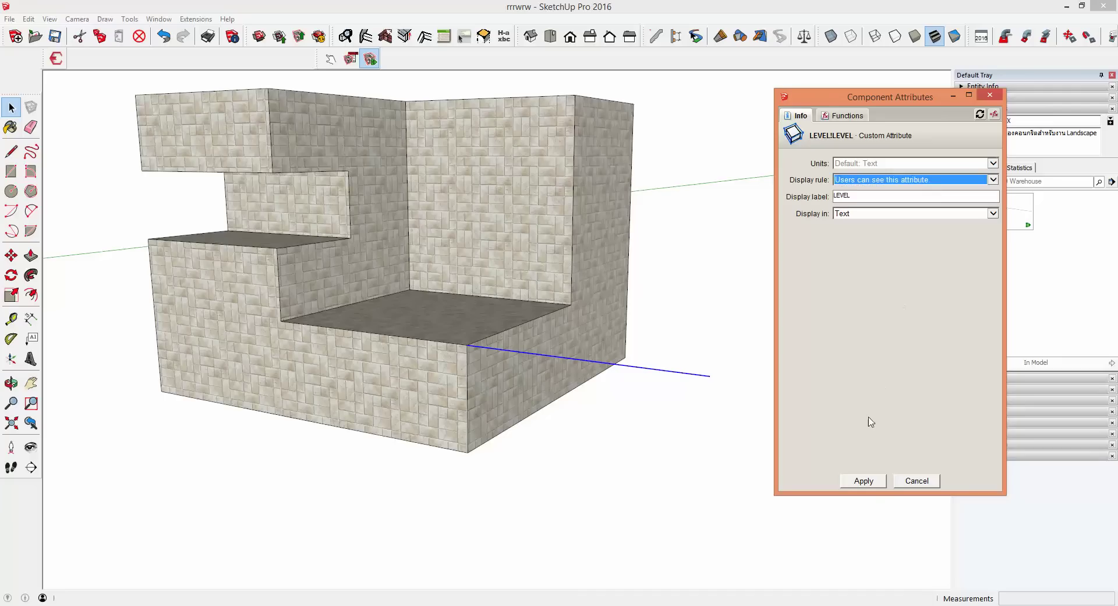
left_click(864, 481)
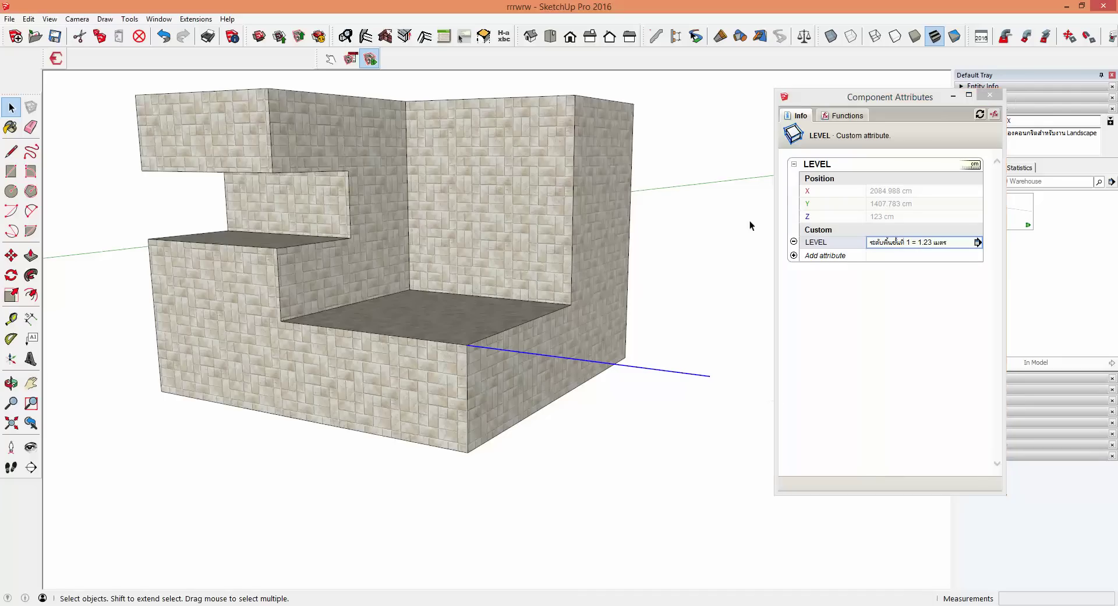
left_click(735, 235)
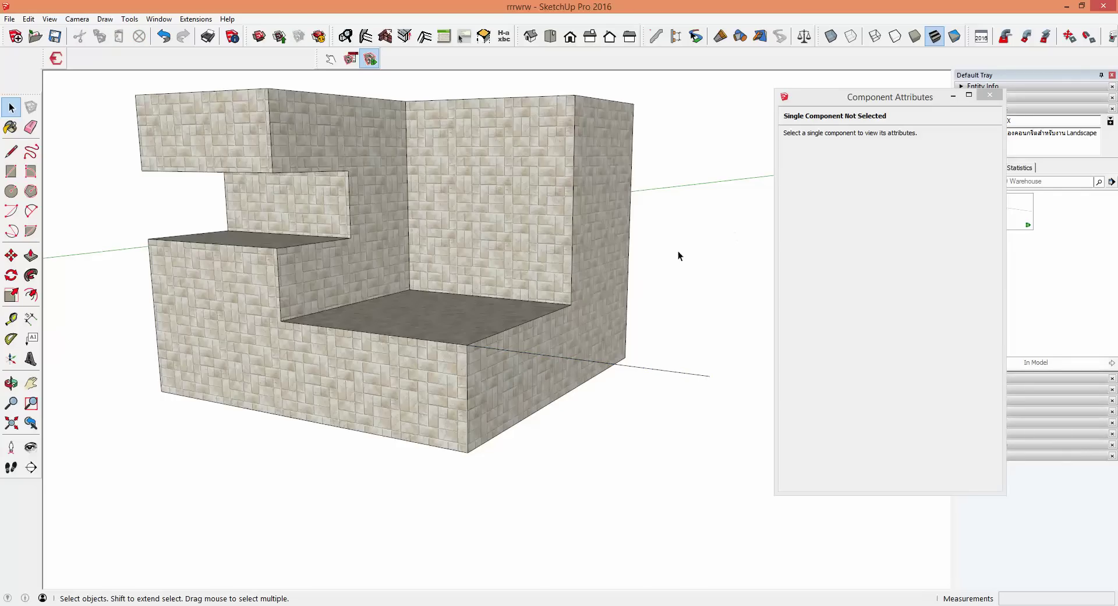
key("alt+Tab")
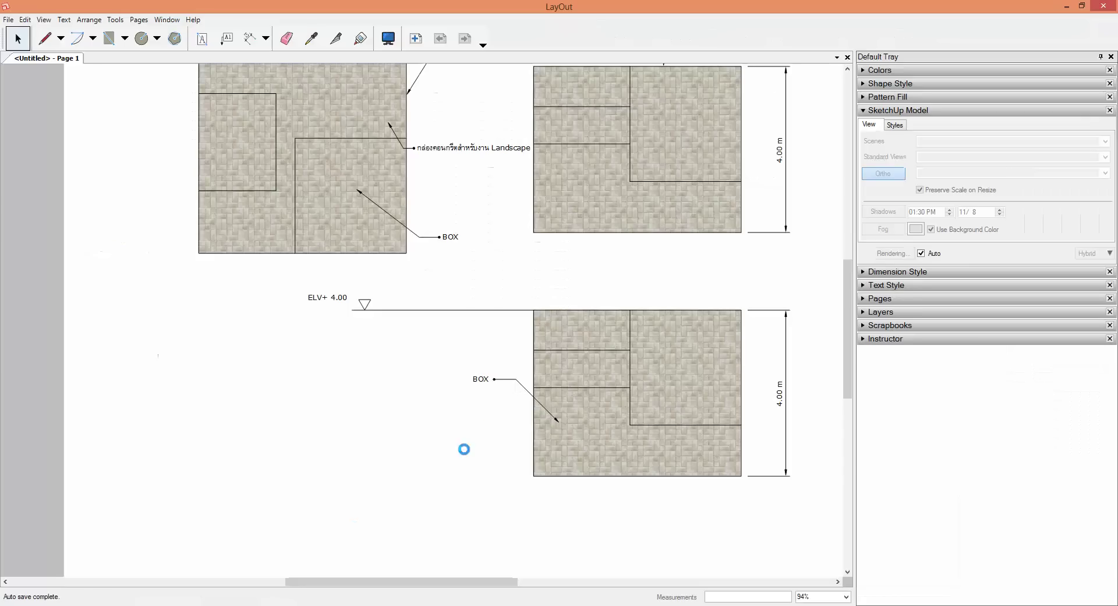
Delete the 4.00 m height dimensions from both elevation views.
scroll(494, 416, "down", 3)
scroll(665, 439, "up", 1)
scroll(699, 397, "up", 2)
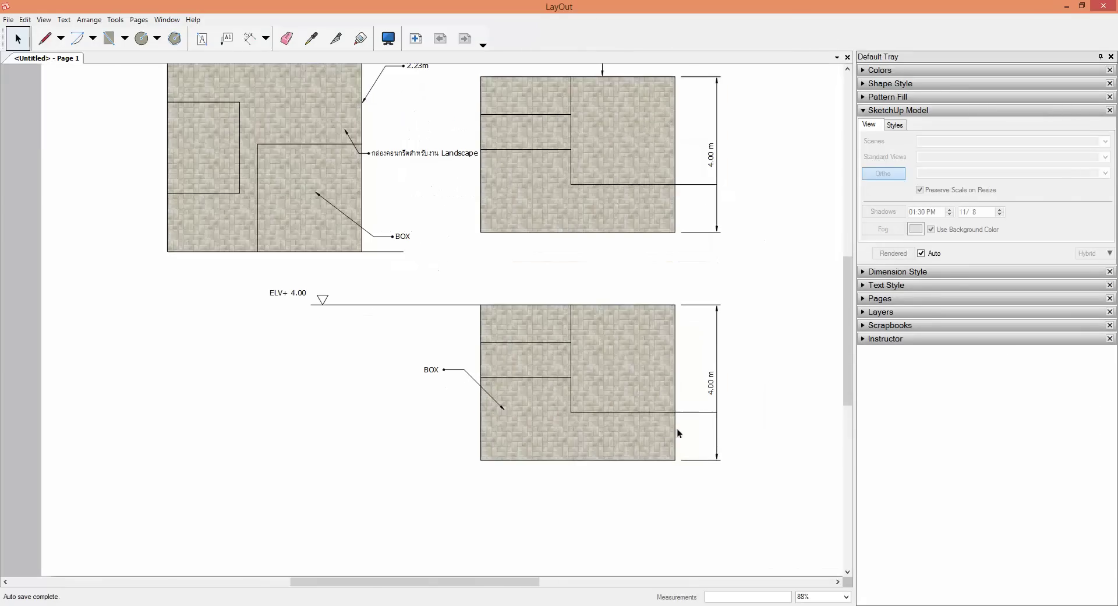
left_click(710, 371)
left_click(724, 204)
left_click(711, 150)
key("Delete")
scroll(582, 233, "down", 2)
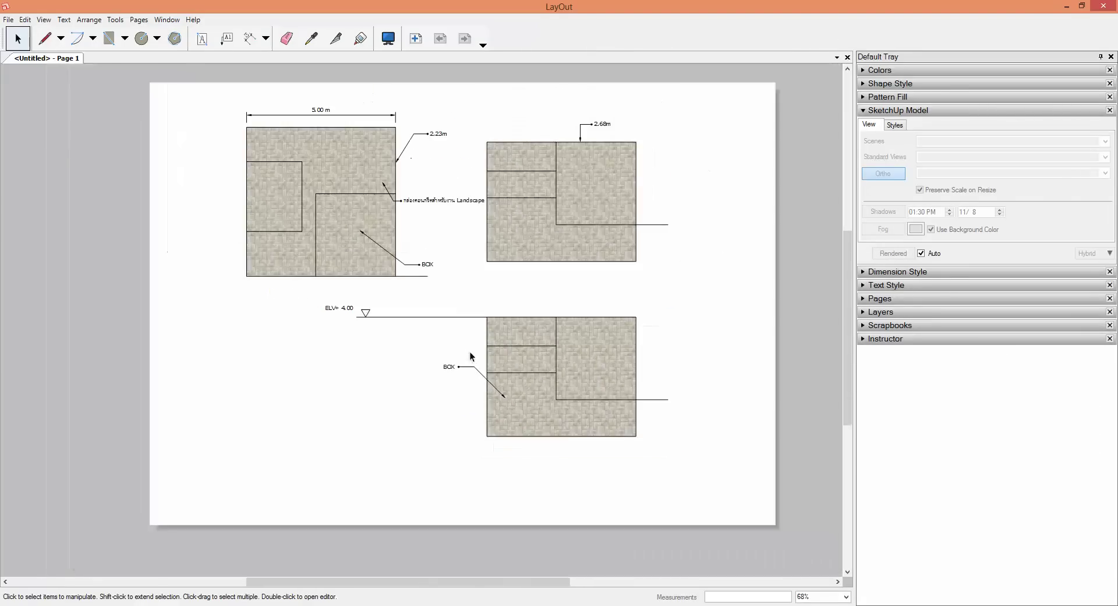
scroll(371, 261, "up", 1)
Place a label with a bent leader on the lower view's line end.
left_click(227, 39)
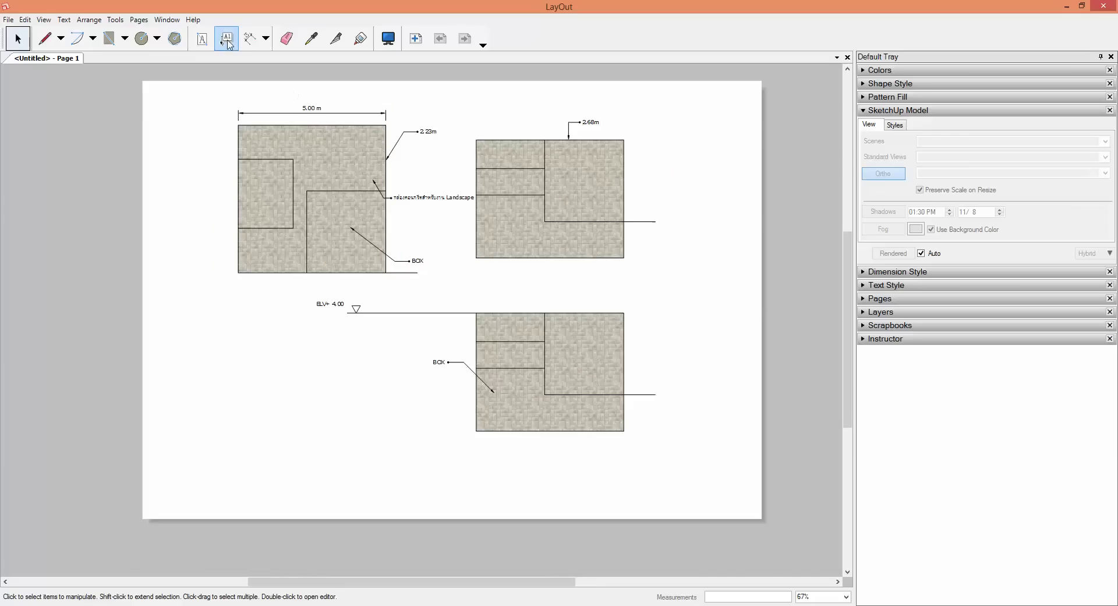
scroll(648, 360, "up", 2)
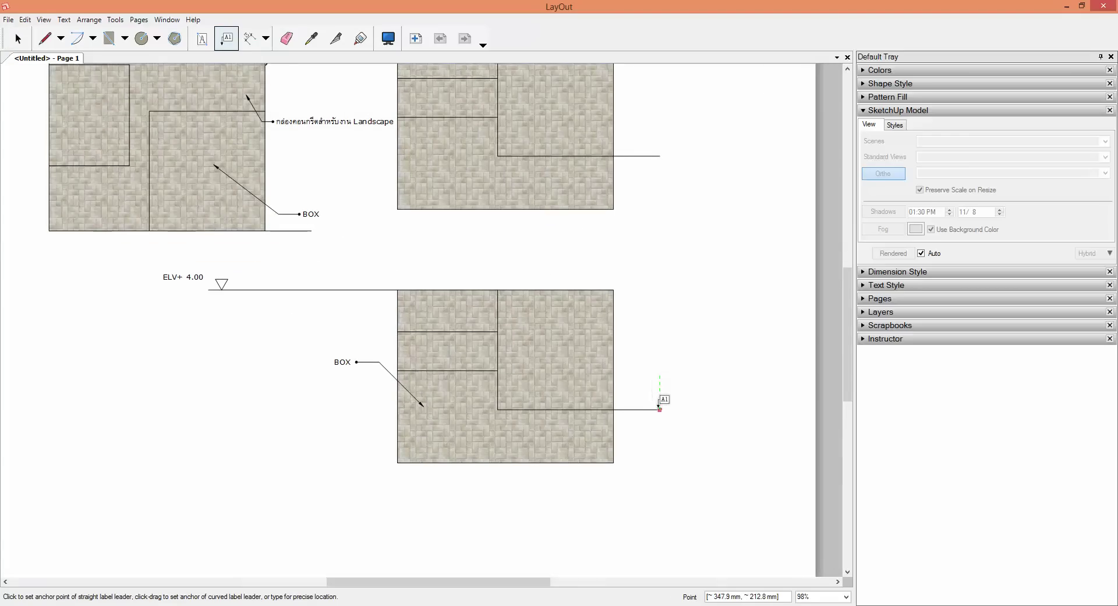
scroll(664, 397, "up", 2)
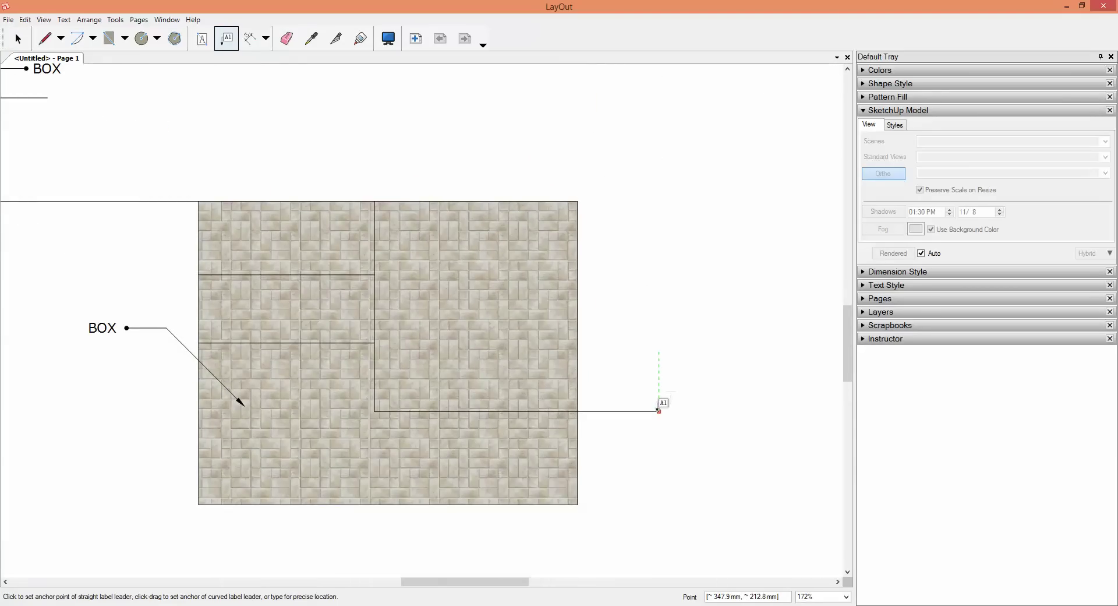
left_click(664, 398)
scroll(664, 399, "up", 2)
scroll(676, 399, "up", 1)
scroll(676, 402, "up", 1)
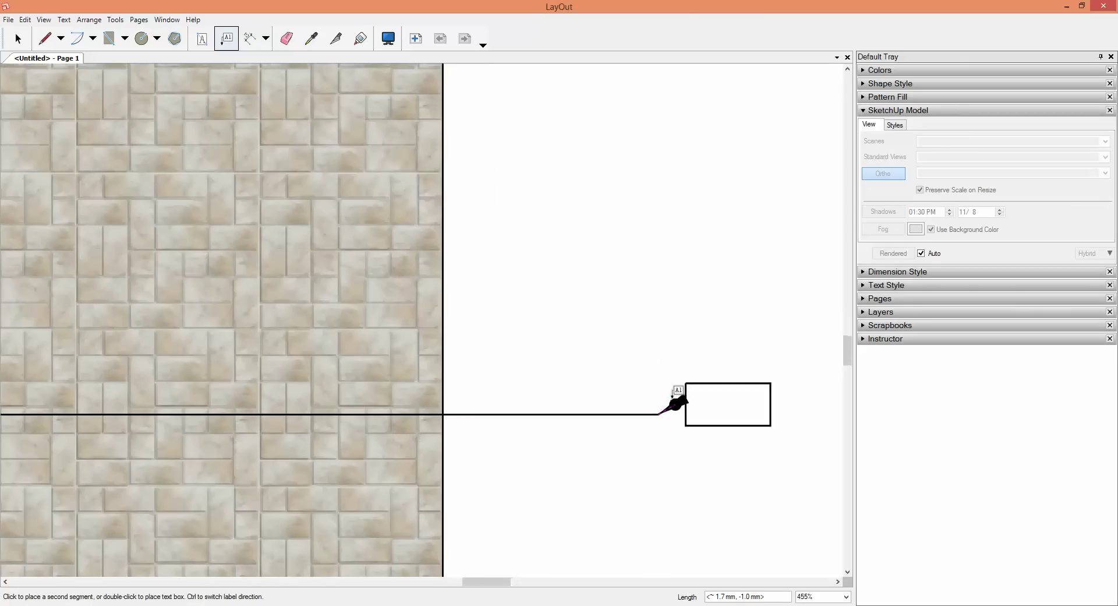
left_click(658, 300)
left_click(679, 300)
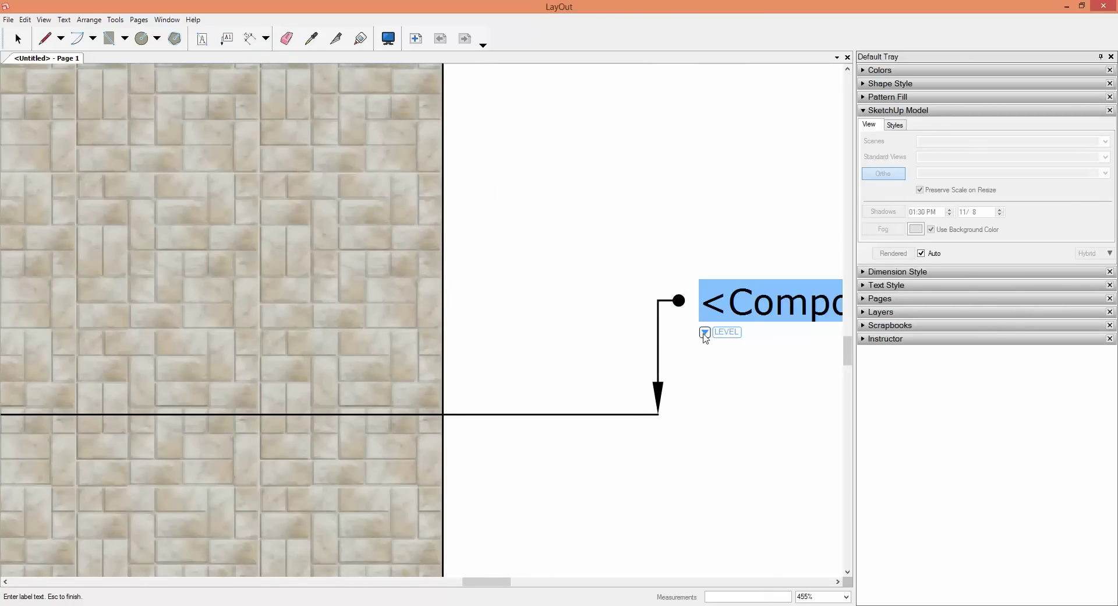
left_click(714, 375)
scroll(583, 342, "down", 1)
key("space")
scroll(696, 329, "up", 1)
Set the label text to the LEVEL attribute value, reading 1.23 เมตร.
left_click(667, 311)
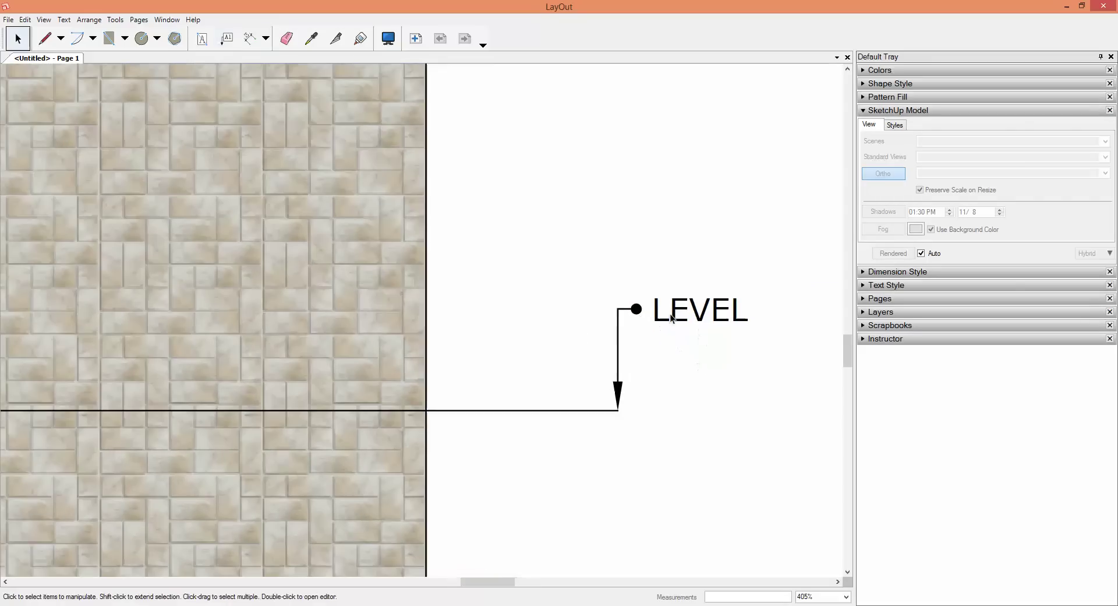
double_click(669, 311)
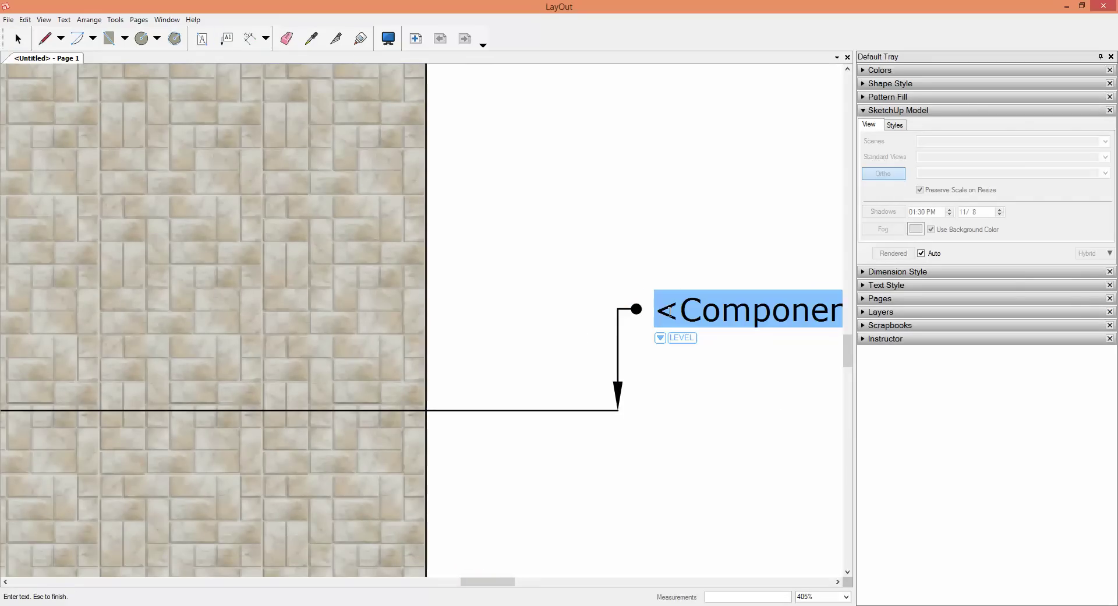
left_click(661, 343)
left_click(762, 395)
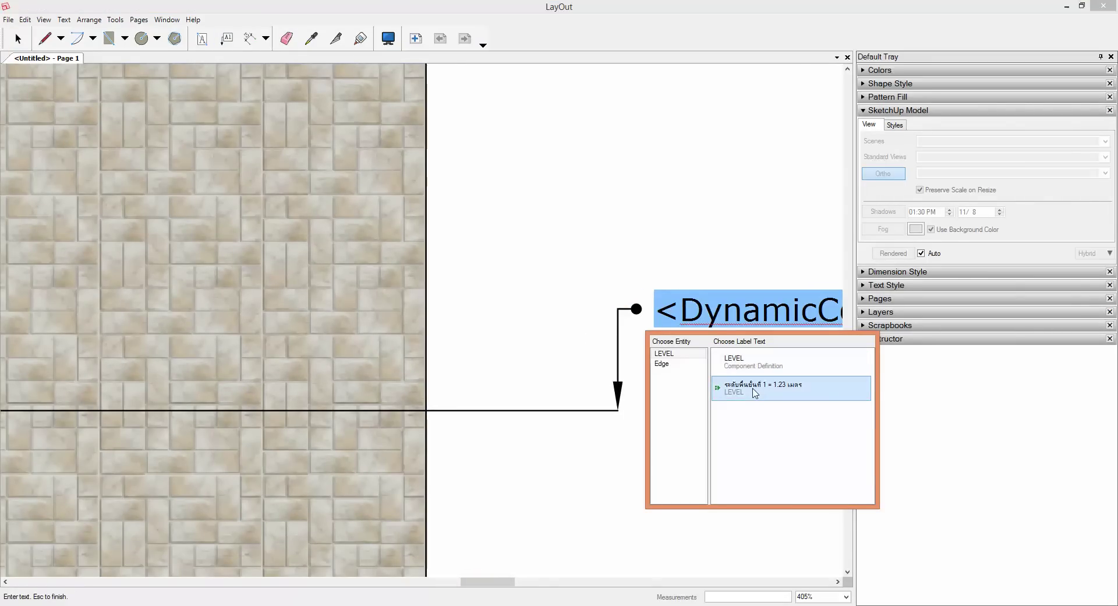
left_click(755, 394)
key("Escape")
scroll(582, 343, "down", 2)
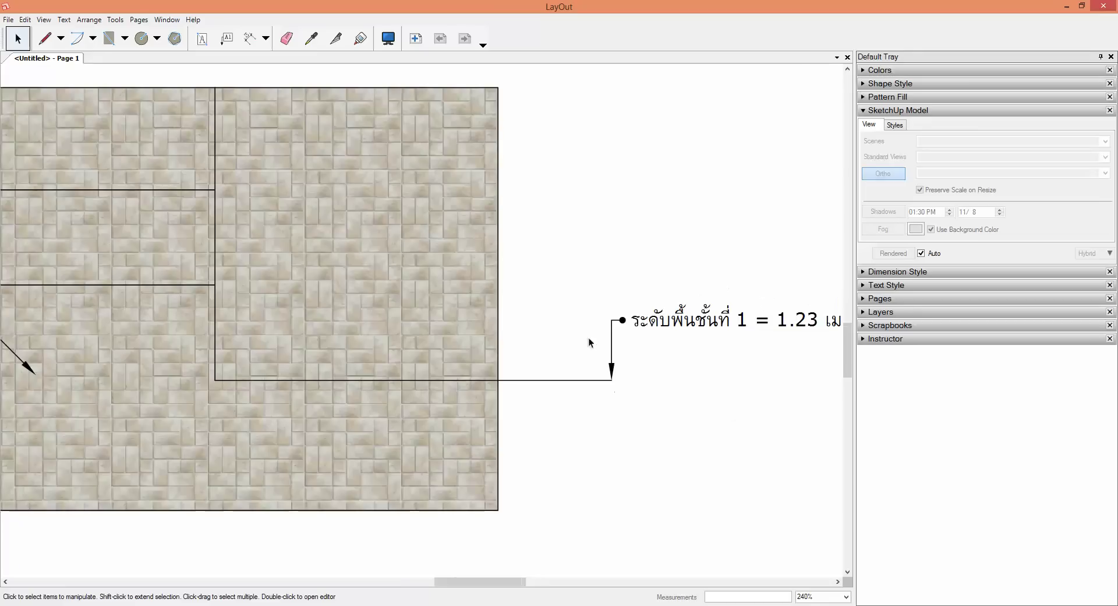
scroll(579, 344, "down", 3)
scroll(578, 342, "down", 1)
scroll(614, 373, "down", 1)
scroll(603, 380, "down", 1)
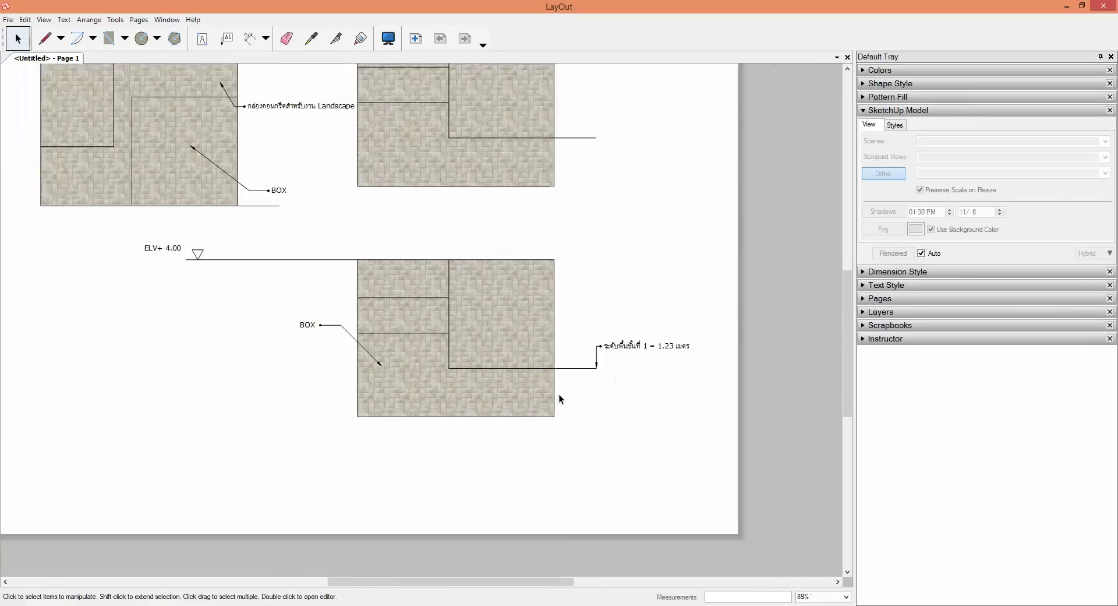
Place a straight label at the upper line's end, then delete it.
left_click(227, 38)
scroll(614, 122, "up", 3)
left_click(574, 207)
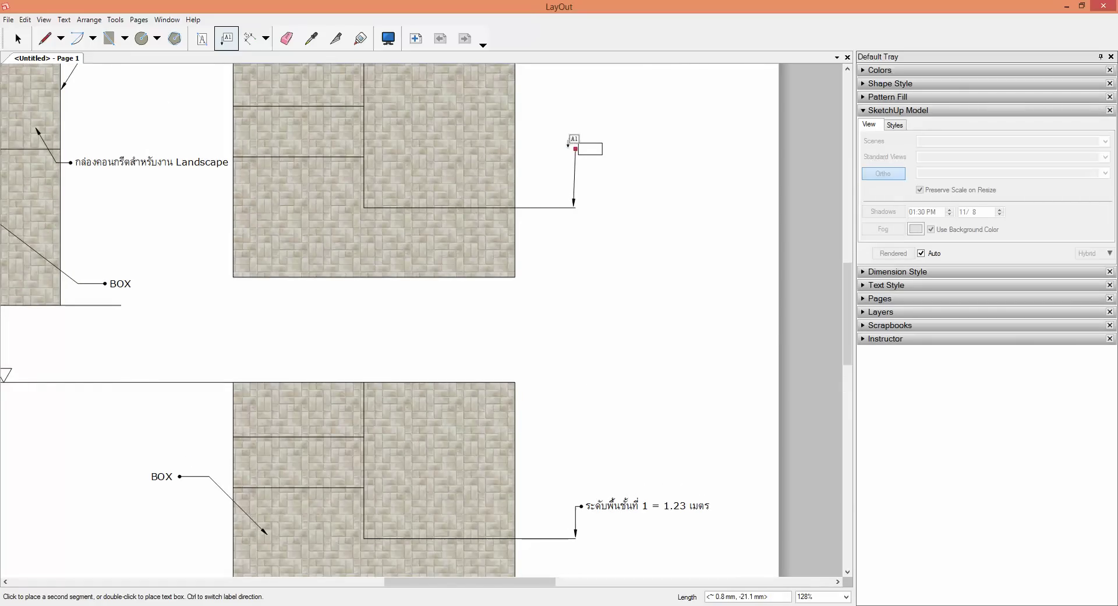
scroll(569, 143, "up", 3)
scroll(574, 170, "up", 2)
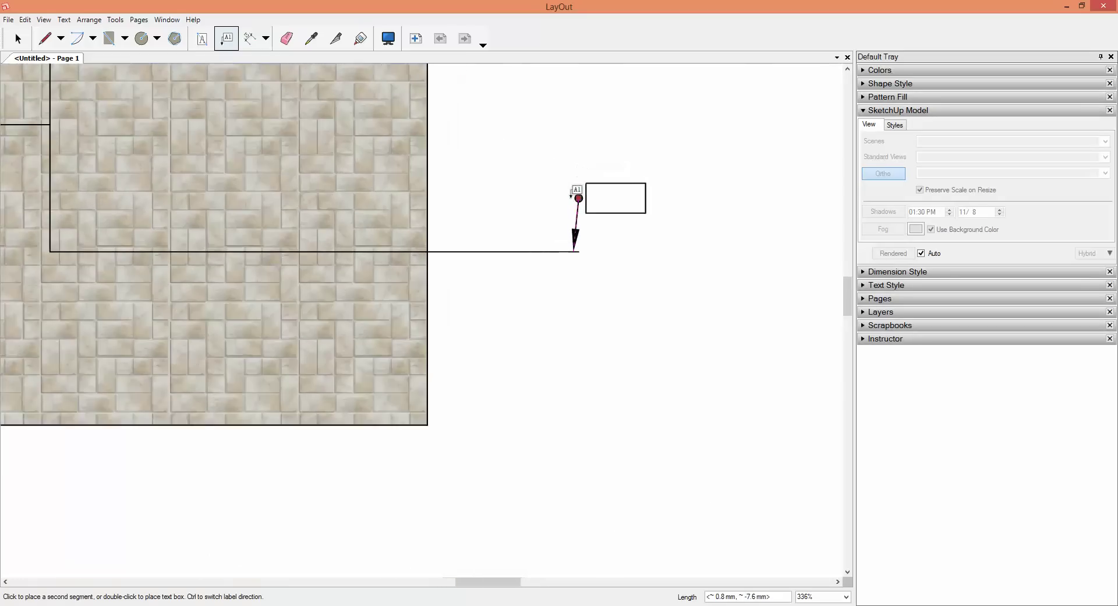
scroll(577, 198, "up", 1)
left_click(539, 186)
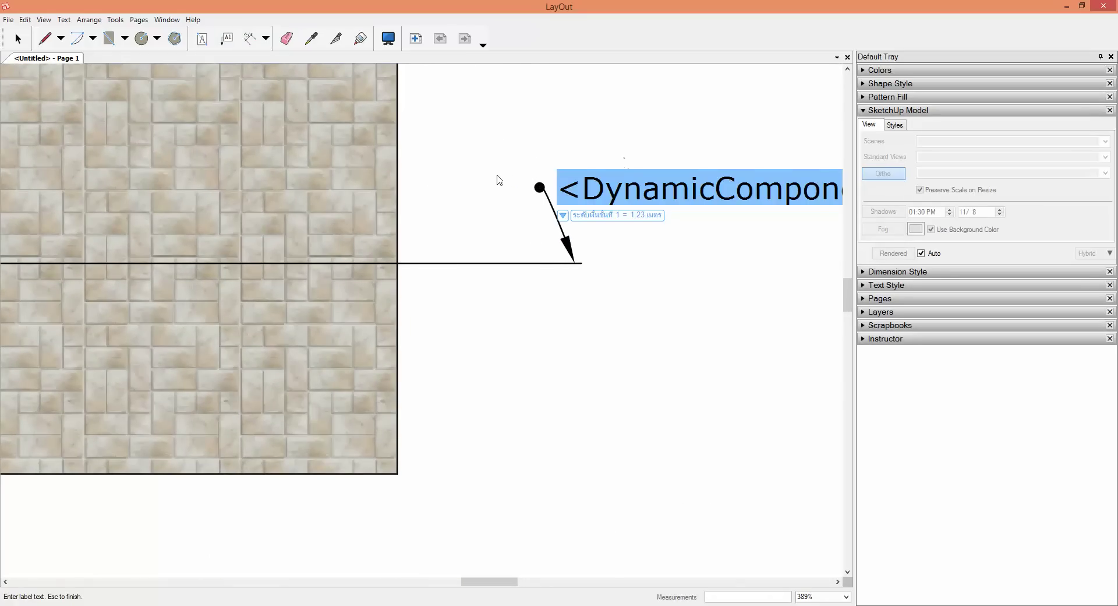
key("Escape")
key("Delete")
scroll(576, 248, "down", 1)
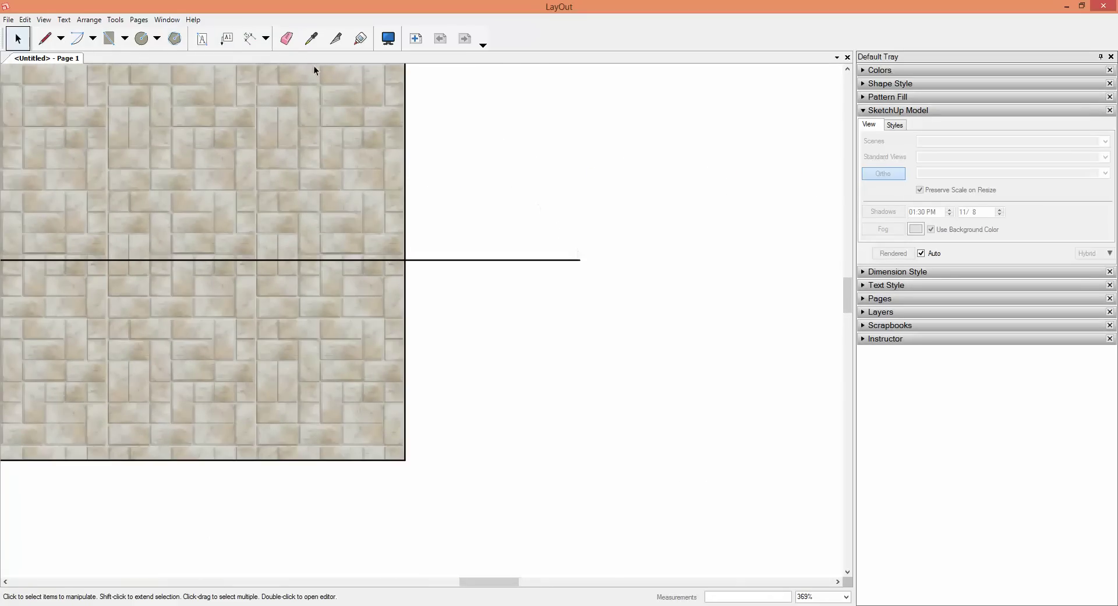
Draw a curved label leader from the upper line's right end.
left_click(226, 38)
left_click(580, 259)
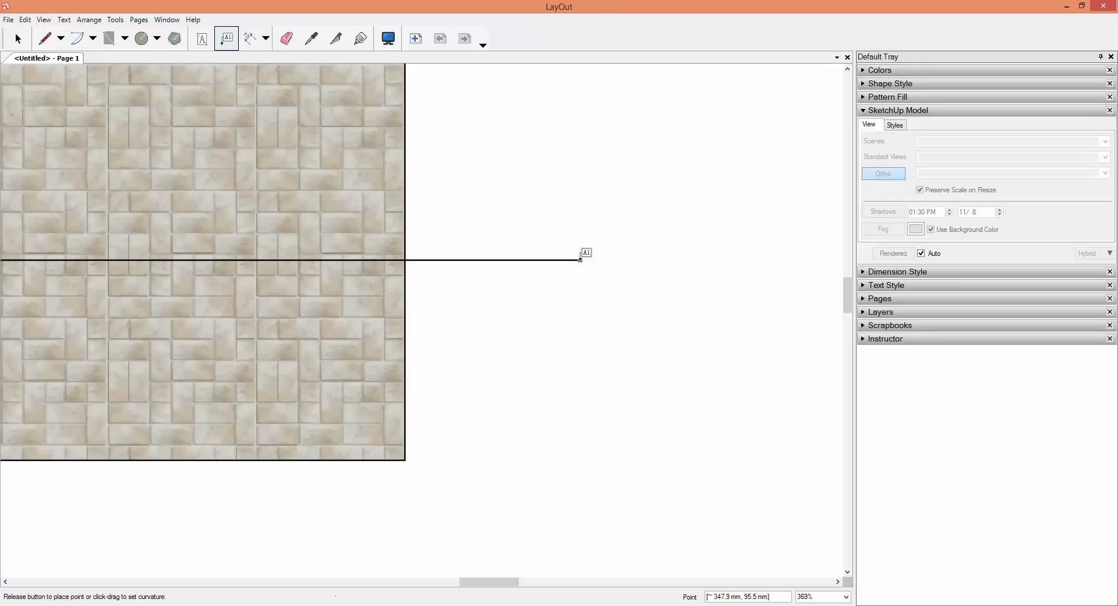
key("Escape")
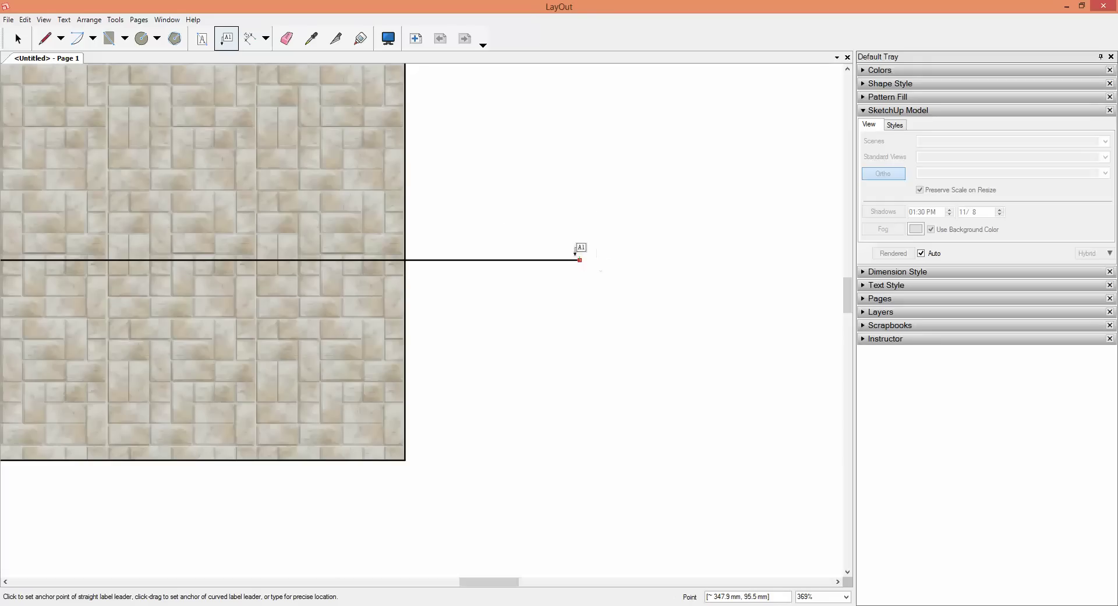
left_click_drag(581, 259, 611, 270)
scroll(611, 269, "down", 3)
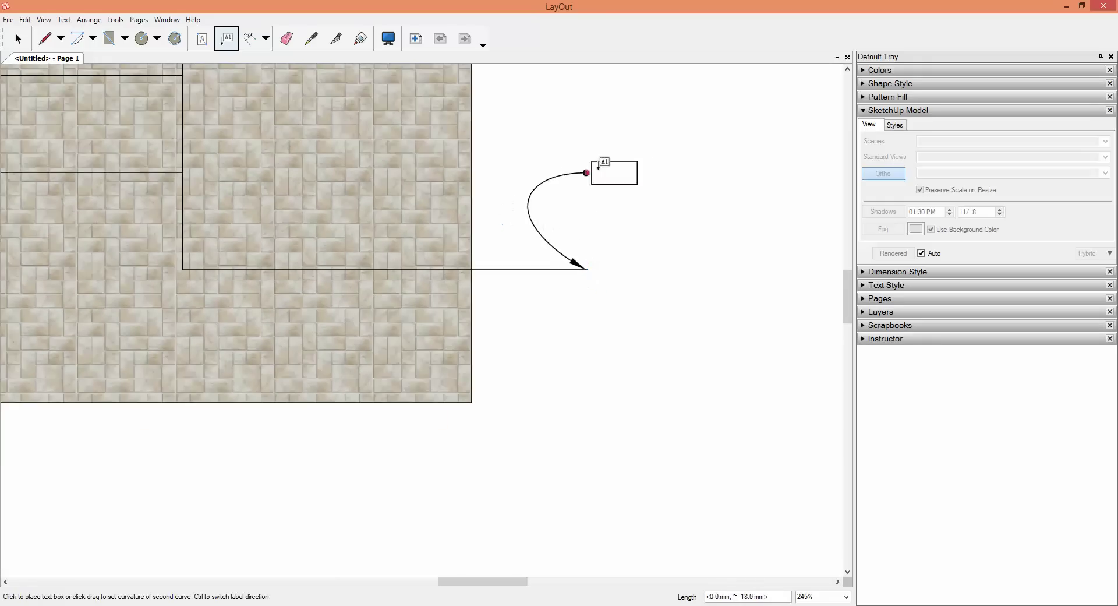
Enter 'ระดับพื้นชั้นที่ 1 = 1.23 เมตร' as the curved label's text.
left_click(606, 175)
type("ระดับพื้นชั้นที่ 1 = 1.23 เมตร")
key("Escape")
scroll(566, 152, "down", 4)
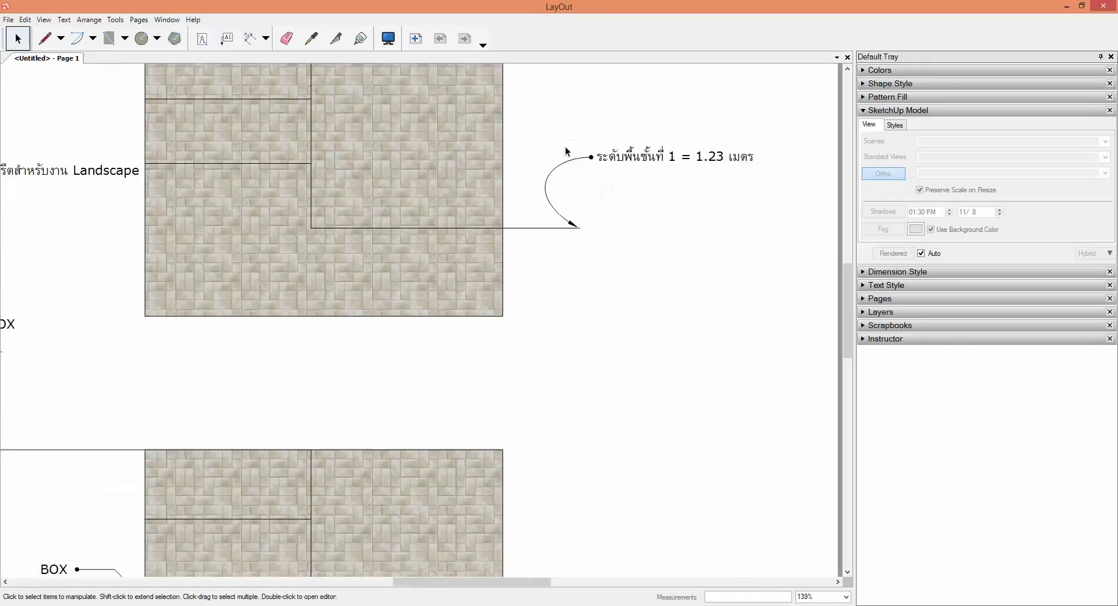
scroll(566, 151, "down", 4)
scroll(670, 336, "up", 2)
scroll(644, 193, "up", 1)
scroll(636, 184, "up", 3)
scroll(635, 184, "up", 1)
scroll(635, 184, "down", 2)
key("alt+Tab")
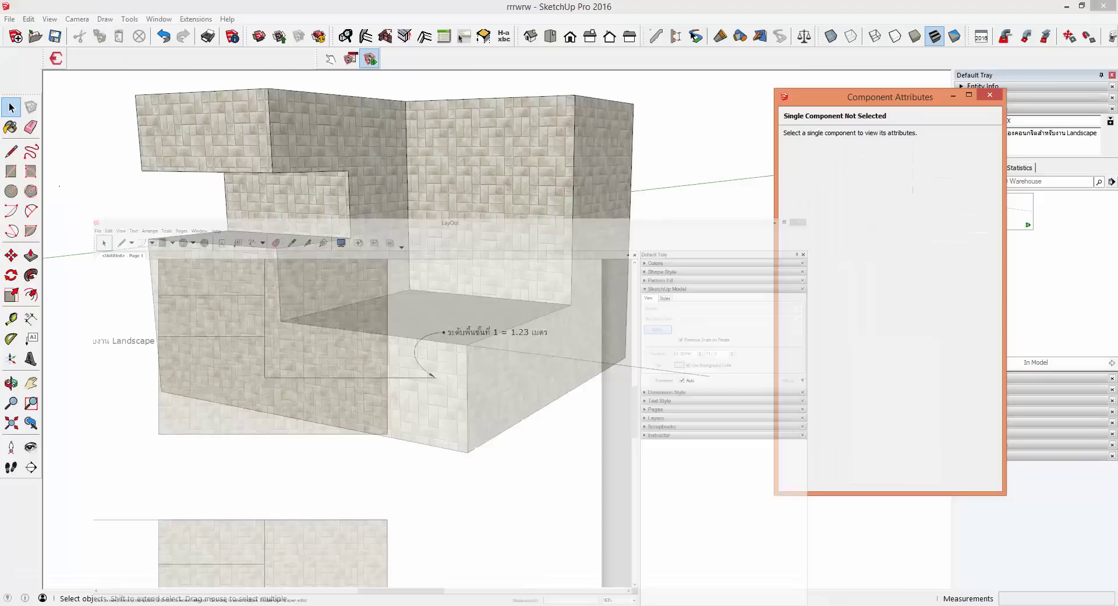
Select the LEVEL component in the box and move the selection up by 1.
scroll(519, 372, "down", 2)
left_click(524, 365)
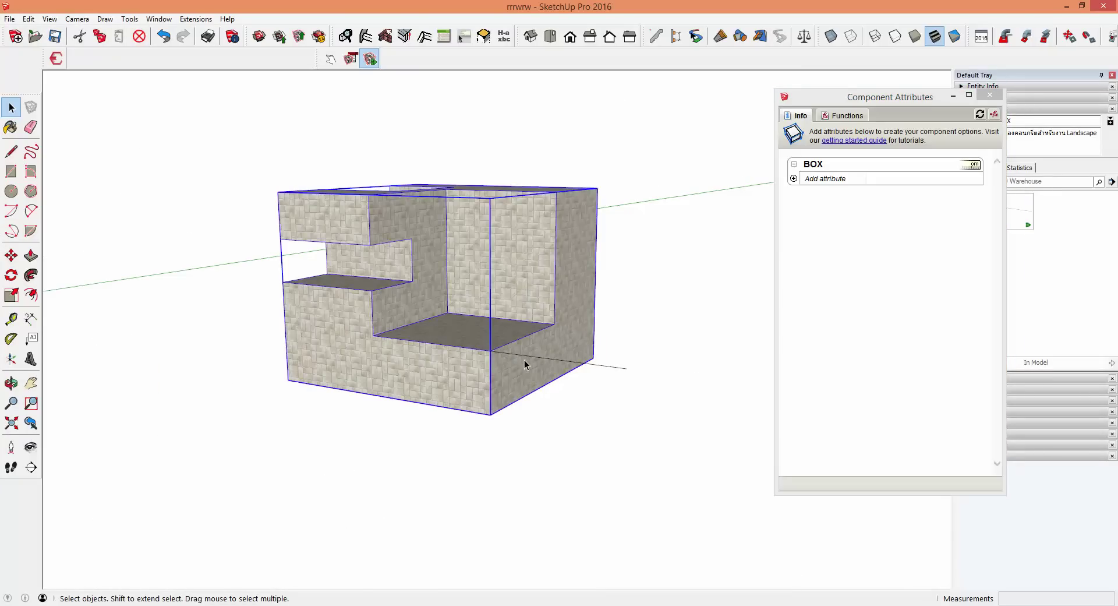
middle_click_drag(524, 364, 544, 364)
double_click(544, 367)
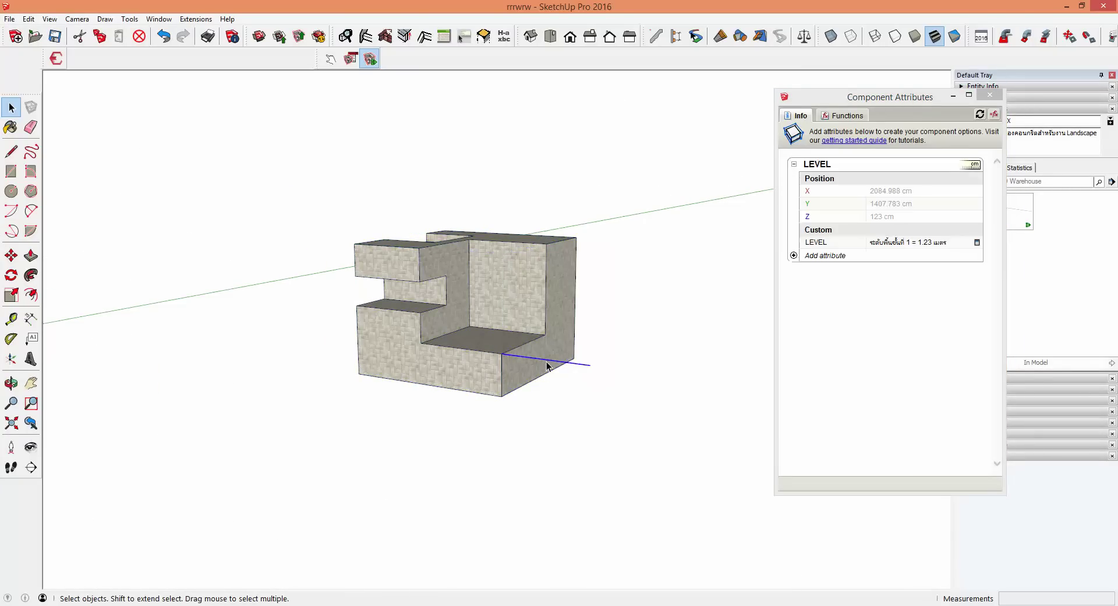
left_click(505, 387)
middle_click_drag(506, 389, 505, 368)
scroll(504, 373, "up", 1)
key("m")
type("1")
key("Return")
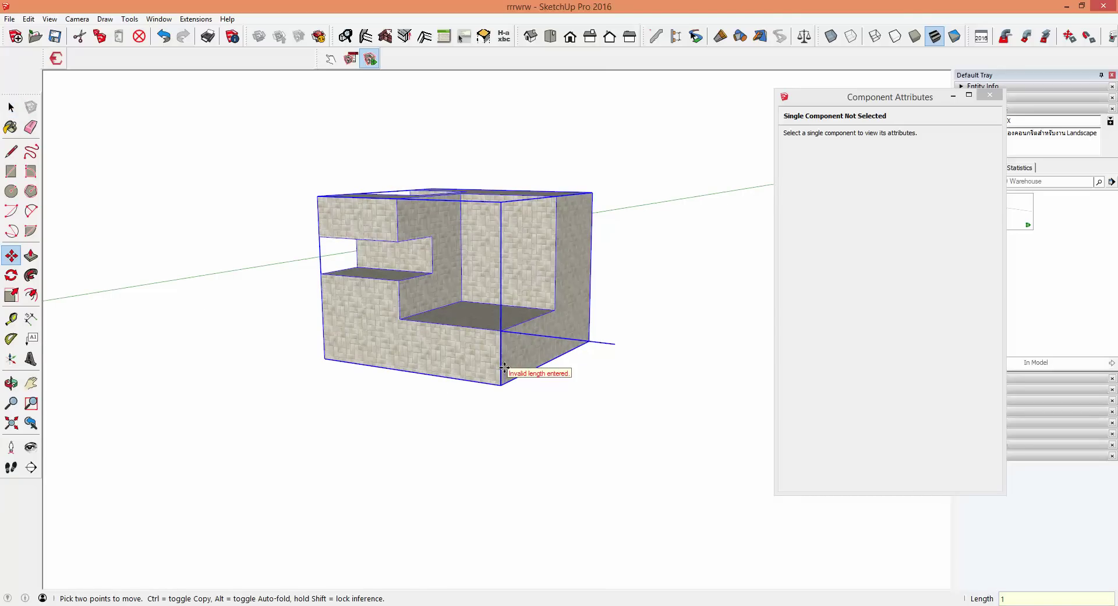
key("Up")
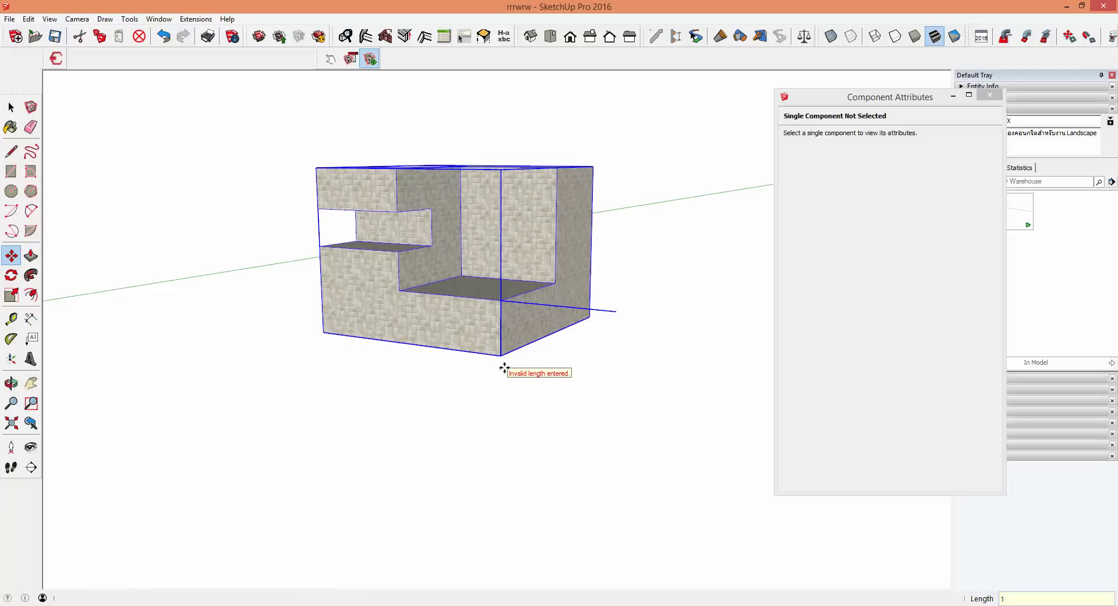
key("space")
left_click(509, 389)
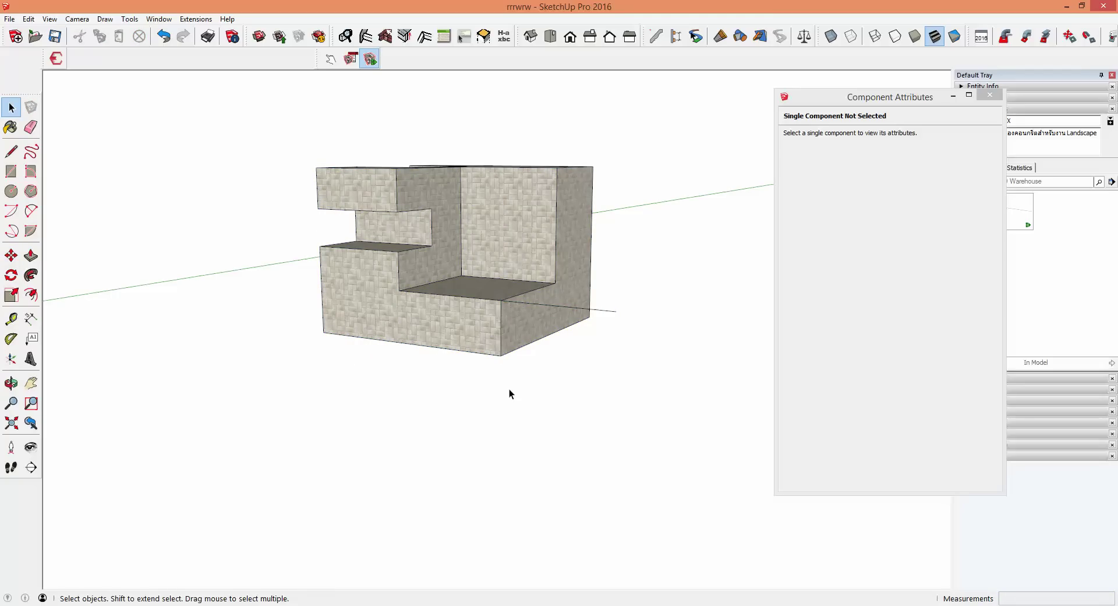
Check the label in LayOut, then undo the accidental move back in SketchUp.
key("alt+Tab")
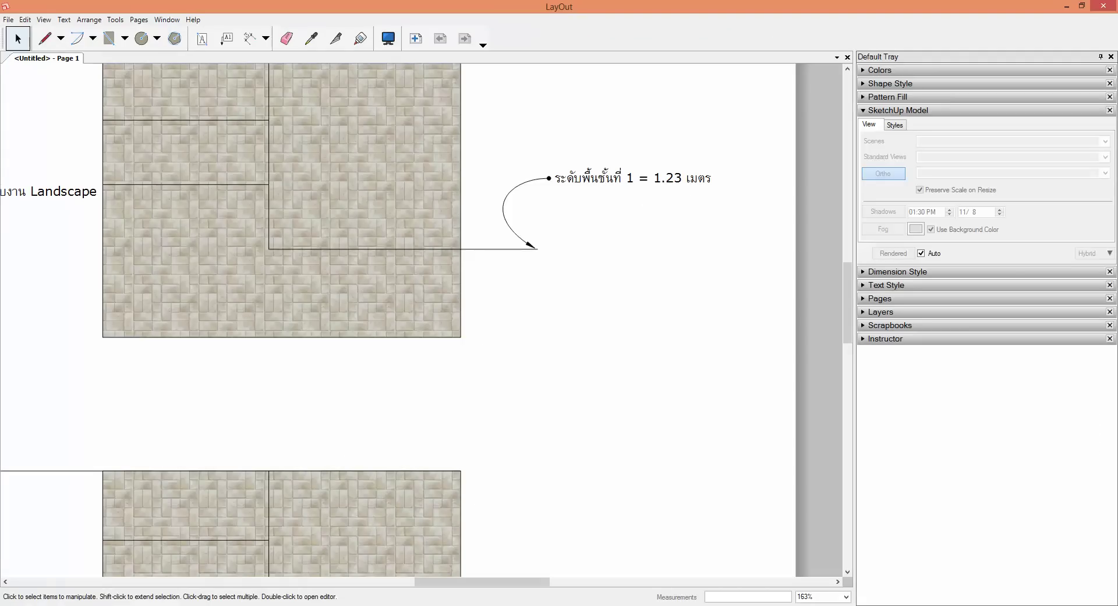
key("alt+Tab")
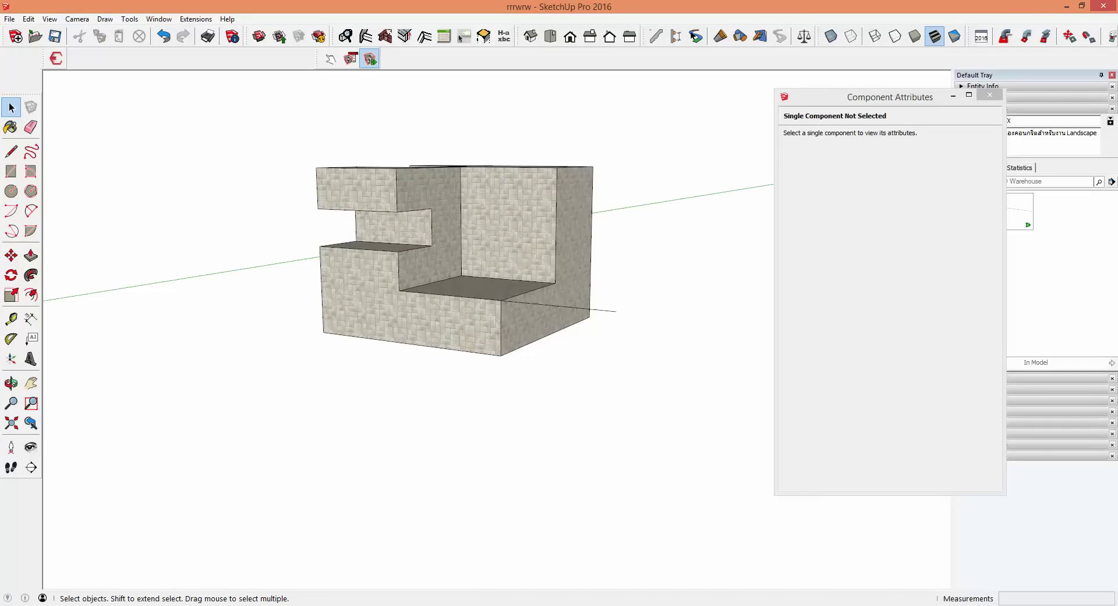
key("ctrl+z")
Push/Pull the recessed floor of the box down by 0.70 m.
scroll(514, 402, "up", 2)
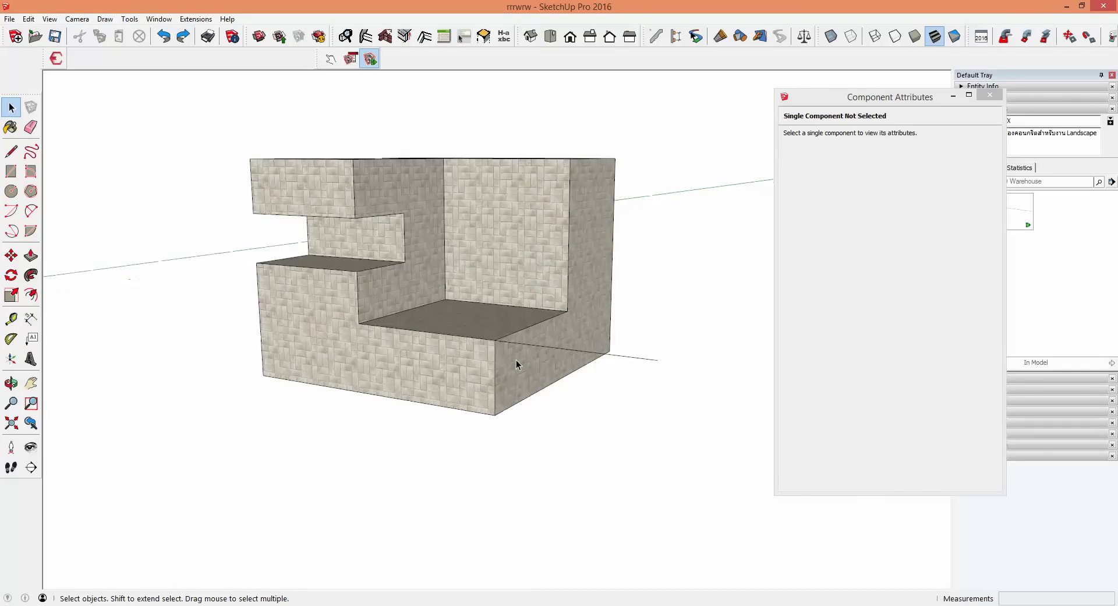
left_click(516, 359)
scroll(517, 359, "up", 2)
scroll(516, 359, "up", 3)
key("p")
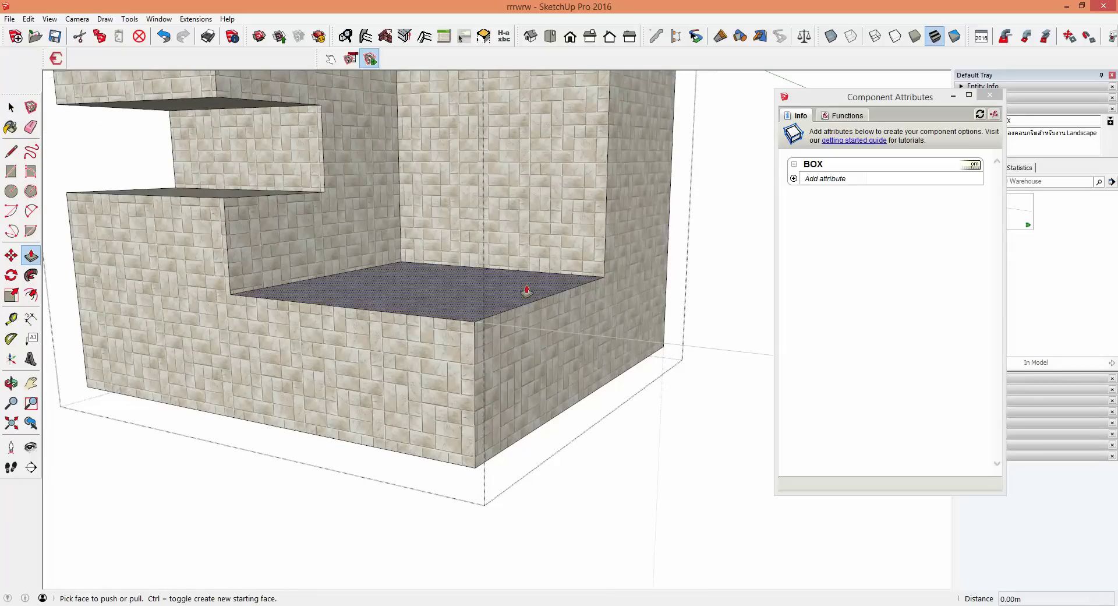
left_click_drag(525, 287, 510, 358)
key("space")
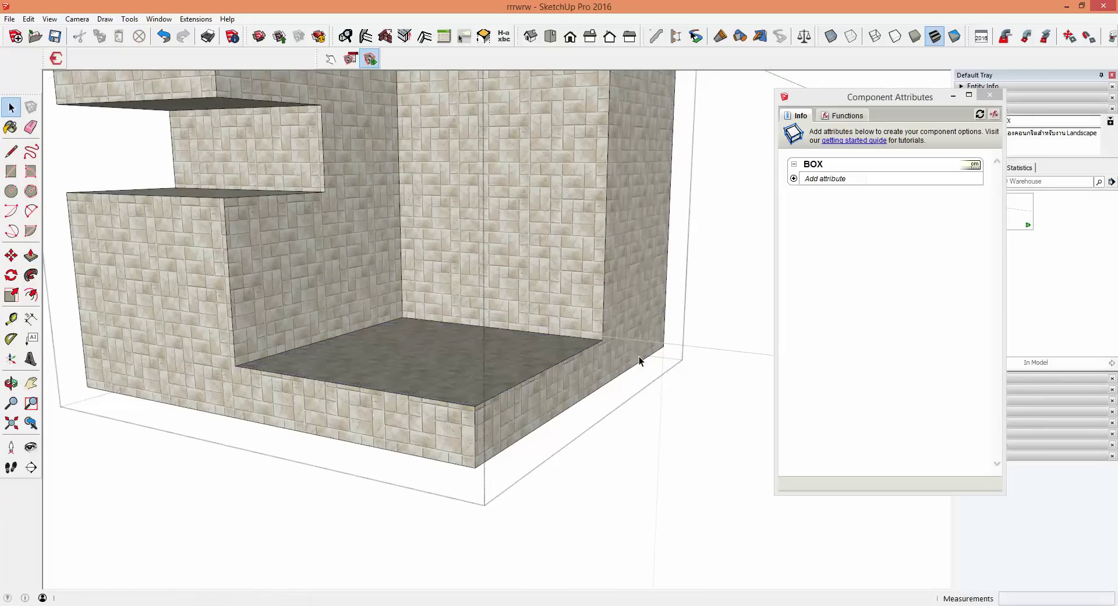
left_click(675, 348)
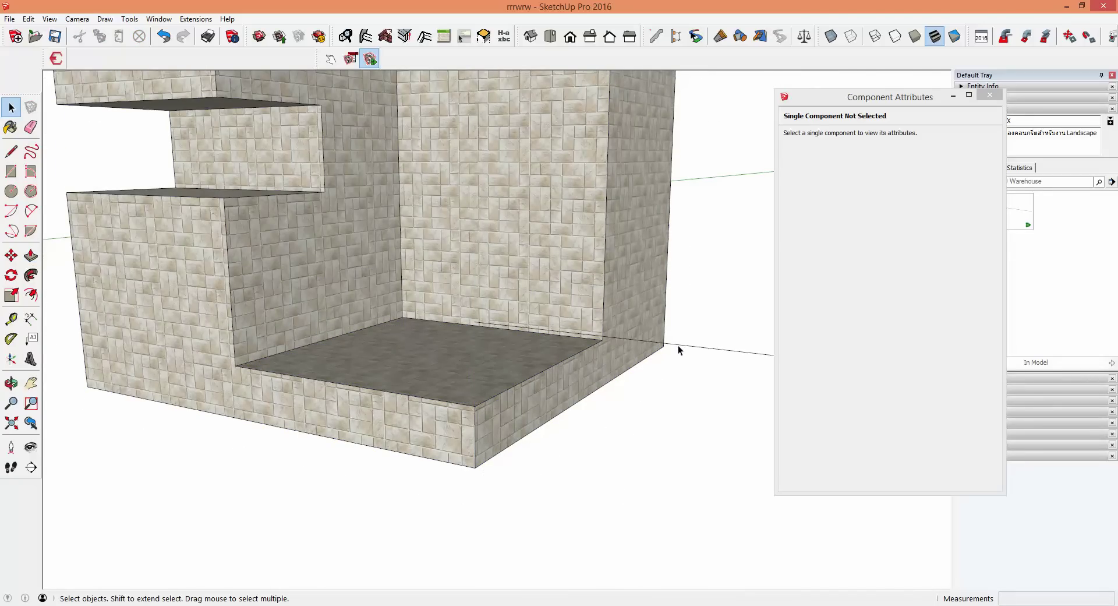
Move the LEVEL marker down 0.70 m onto the lowered floor corner, then return to LayOut.
left_click(678, 346)
key("m")
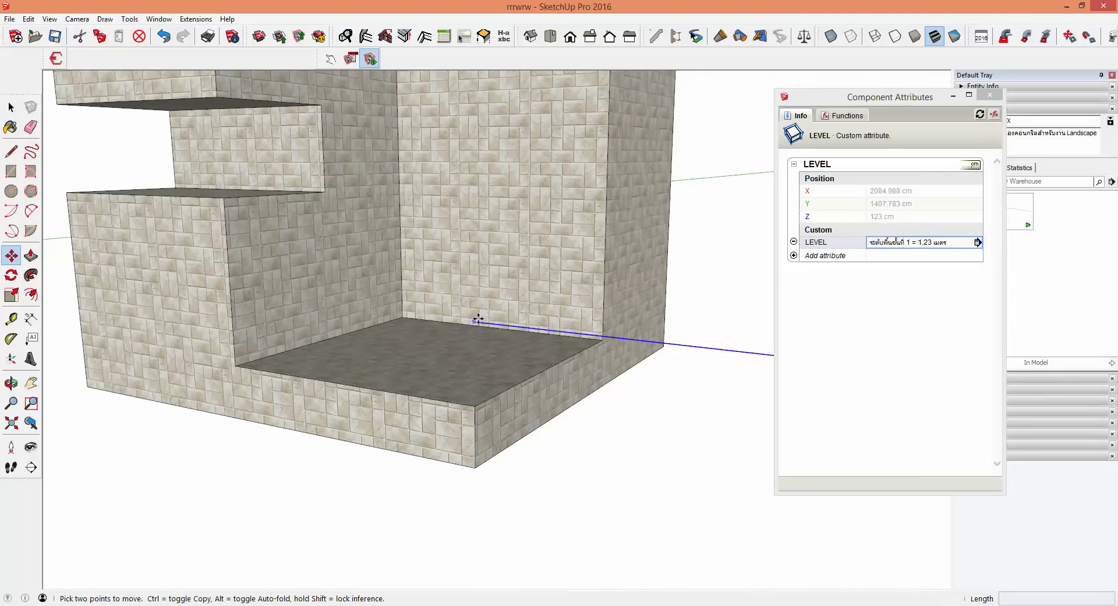
left_click(479, 319)
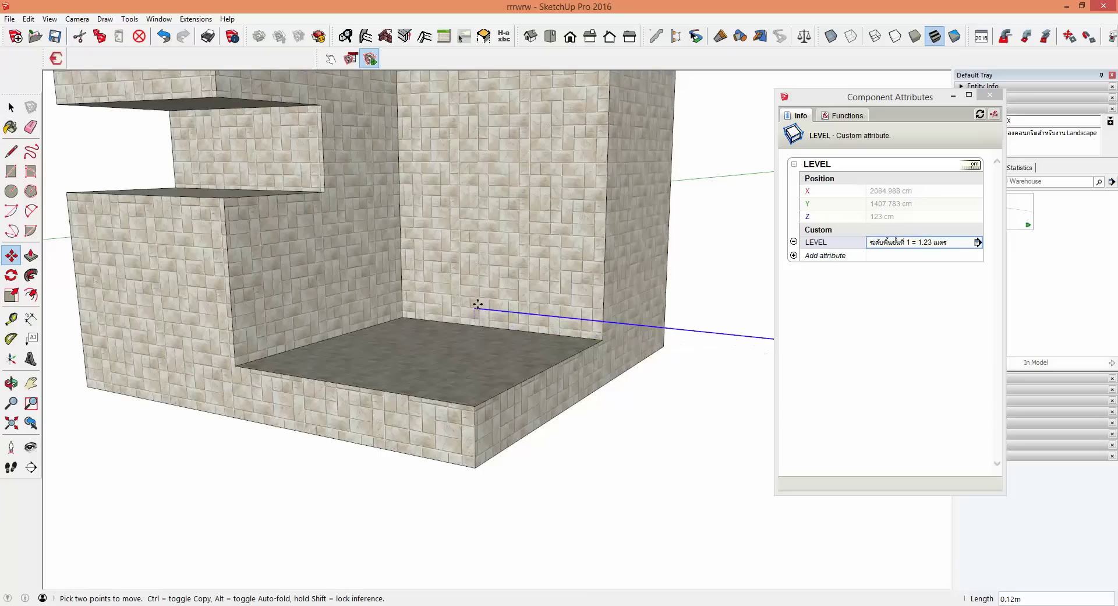
left_click(474, 405)
key("space")
scroll(491, 393, "down", 3)
scroll(491, 394, "down", 2)
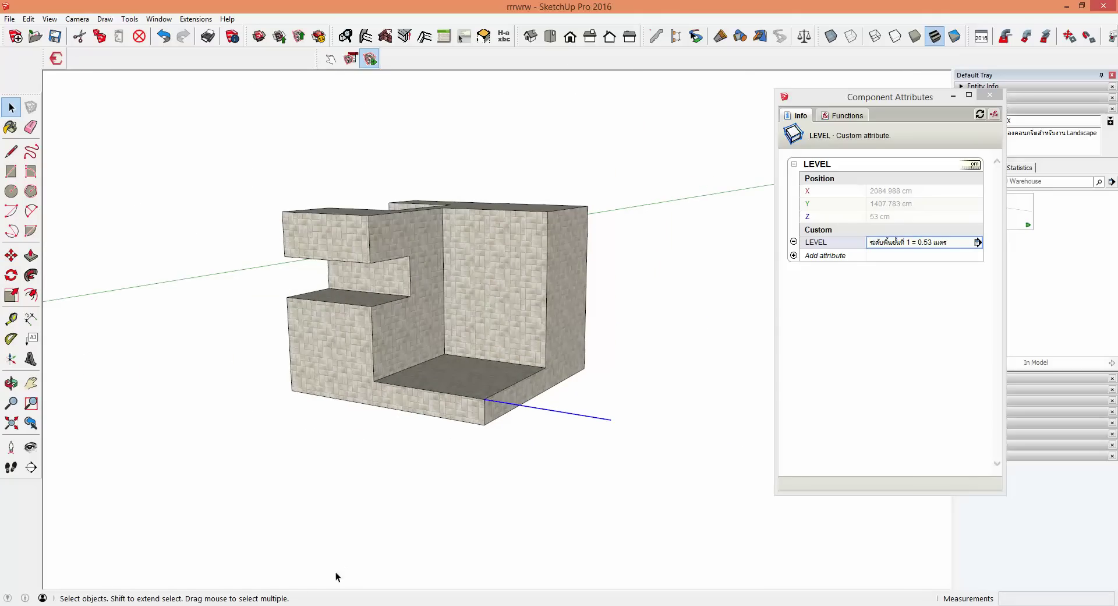
key("alt+Tab")
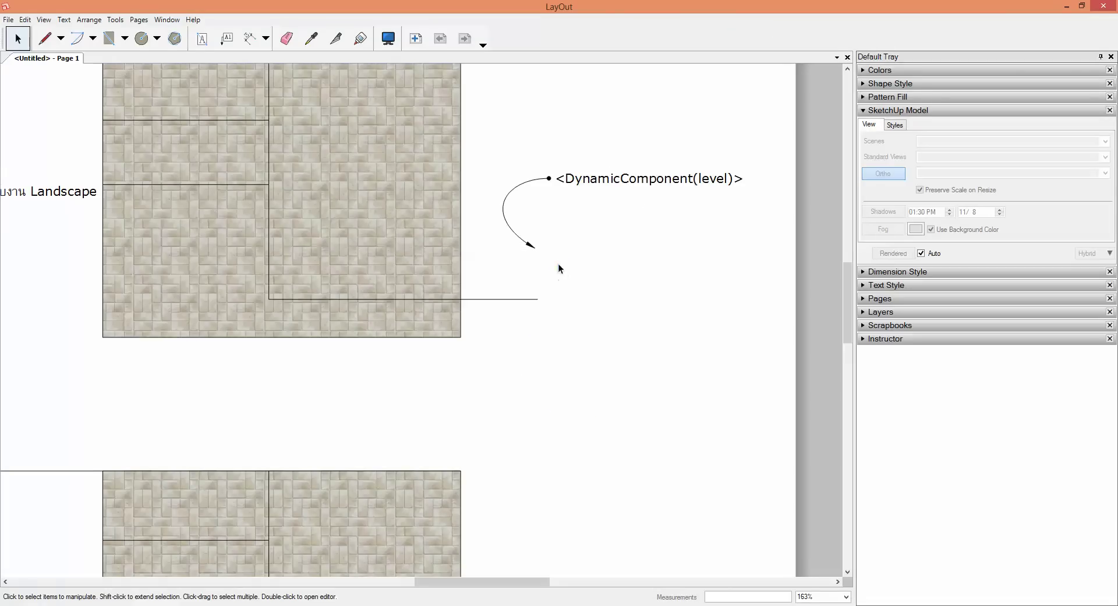
Erase both broken <DynamicComponent(level)> labels from the right-hand elevations.
scroll(558, 268, "down", 5)
scroll(513, 257, "down", 1)
scroll(509, 421, "up", 1)
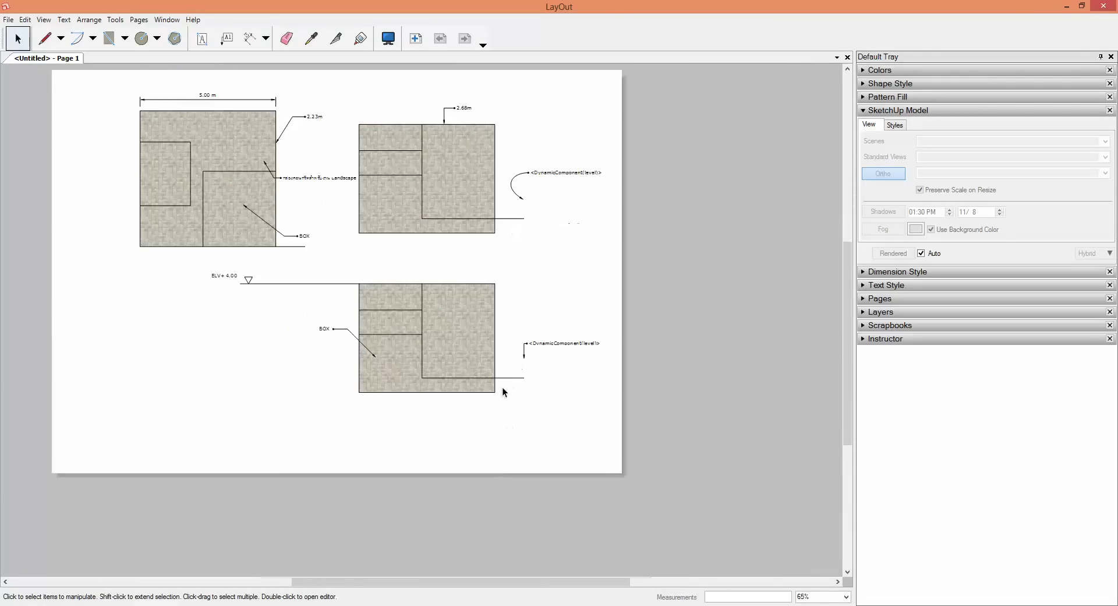
scroll(513, 373, "up", 3)
scroll(524, 354, "down", 2)
key("e")
left_click(562, 328)
left_click(569, 142)
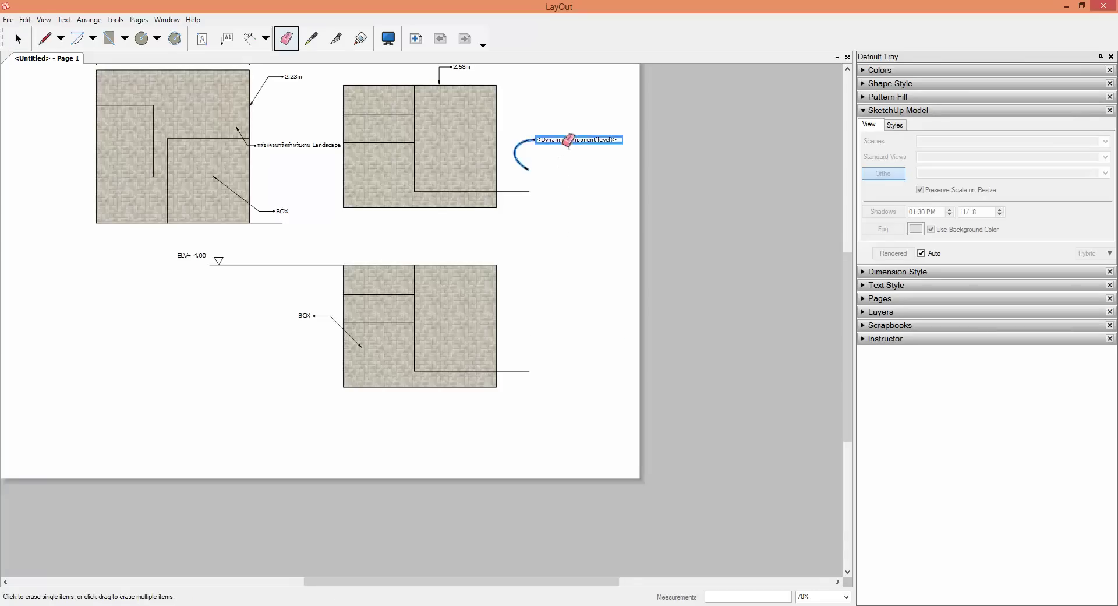
Add a label on the lower elevation's floor line reading the 0.53 m floor level.
left_click(227, 38)
scroll(542, 379, "up", 2)
scroll(533, 358, "up", 3)
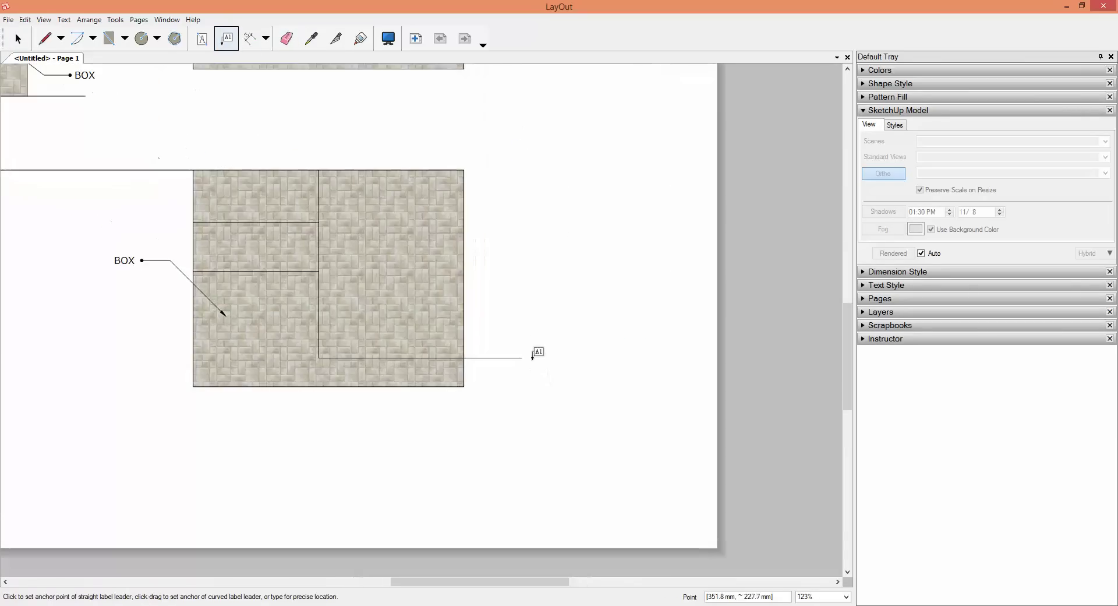
left_click(524, 356)
scroll(520, 327, "up", 2)
key("Escape")
left_click(496, 366)
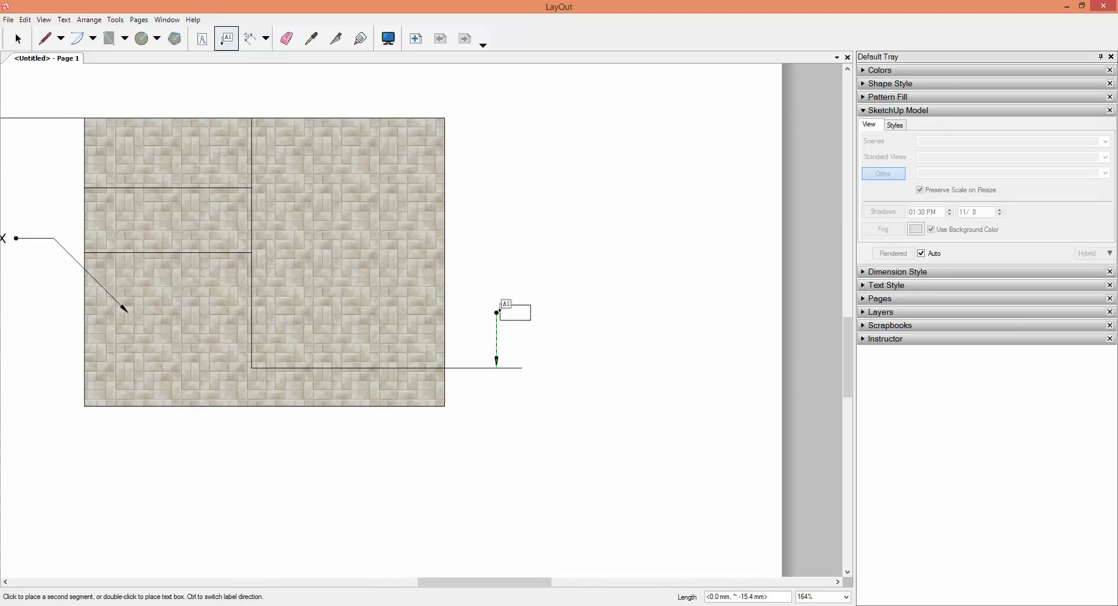
double_click(520, 315)
left_click(561, 404)
Add a matching 0.53 m floor-level label on the upper elevation's floor line.
scroll(561, 403, "down", 2)
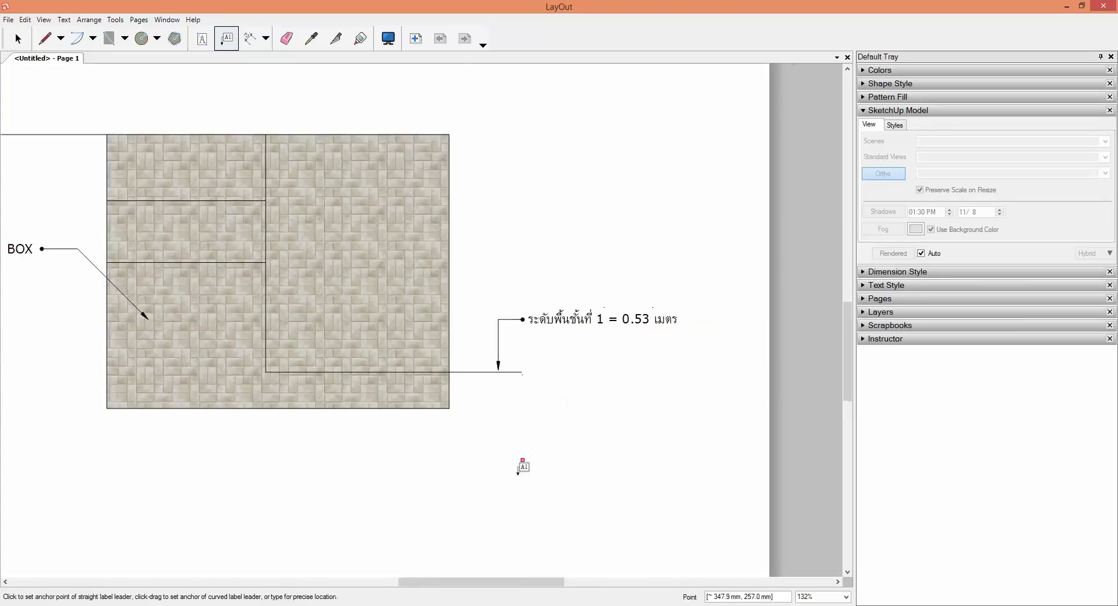
scroll(523, 466, "down", 3)
scroll(539, 161, "up", 2)
left_click(493, 204)
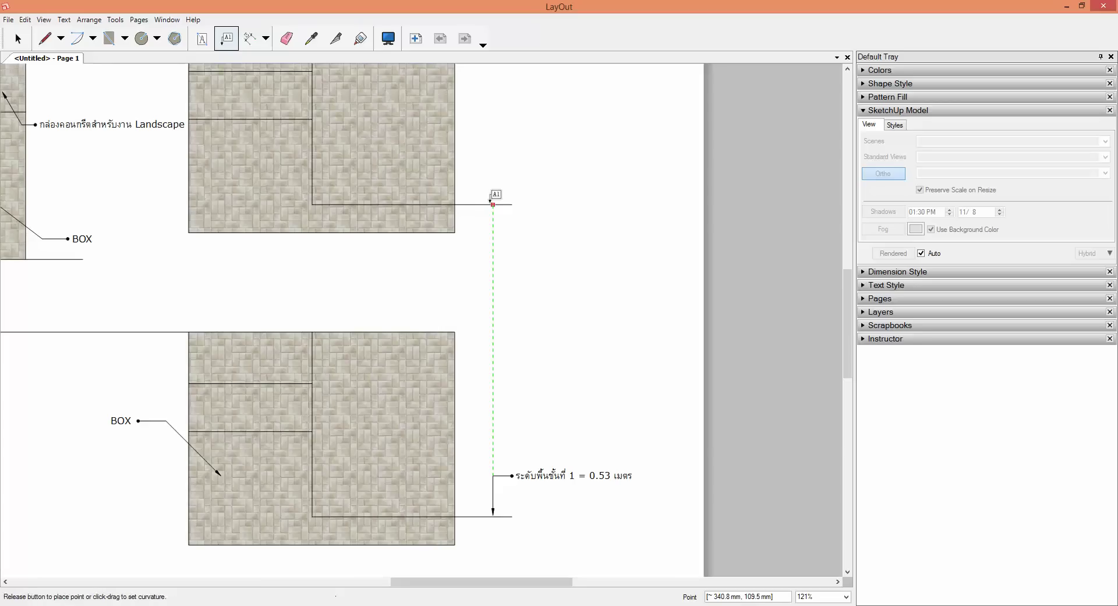
left_click(533, 174)
key("Escape")
key("space")
scroll(534, 262, "down", 4)
scroll(307, 160, "up", 2)
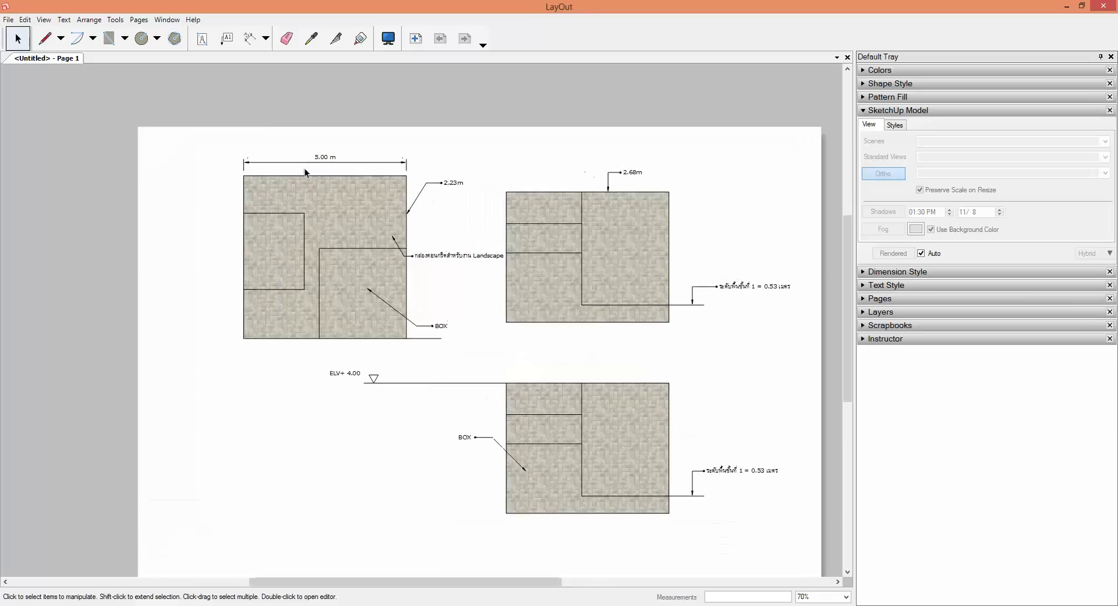
scroll(308, 164, "down", 1)
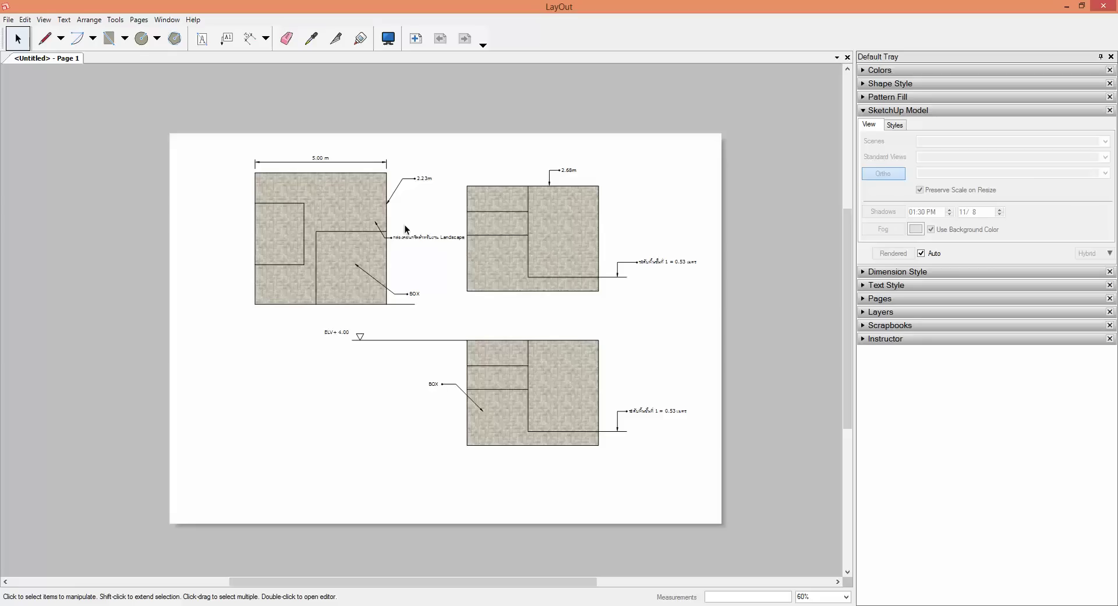
scroll(406, 229, "up", 1)
scroll(406, 229, "up", 1)
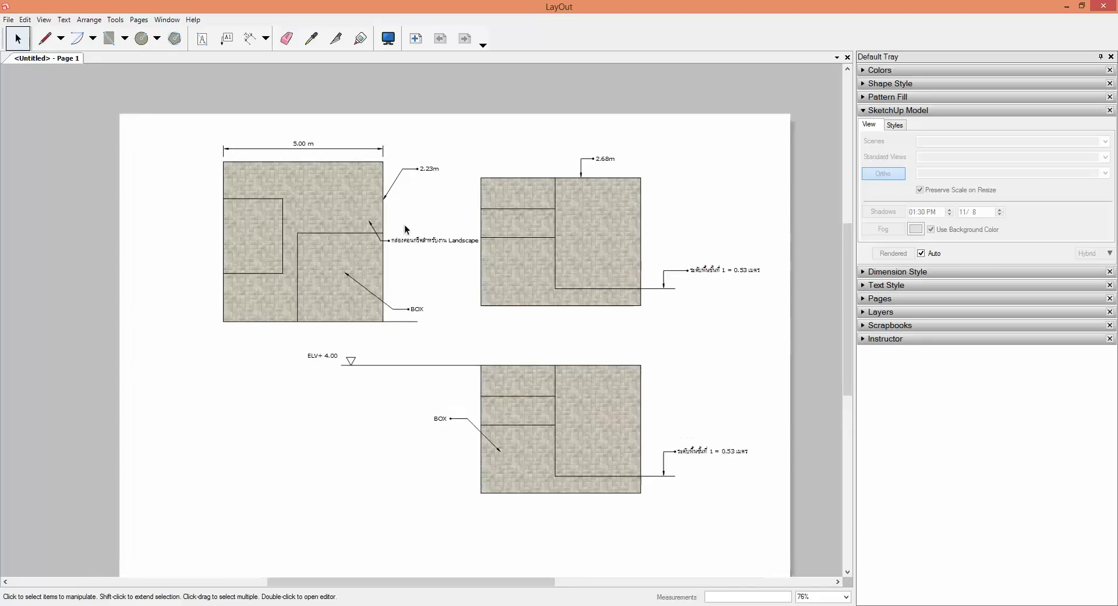
scroll(406, 228, "up", 1)
scroll(720, 296, "up", 1)
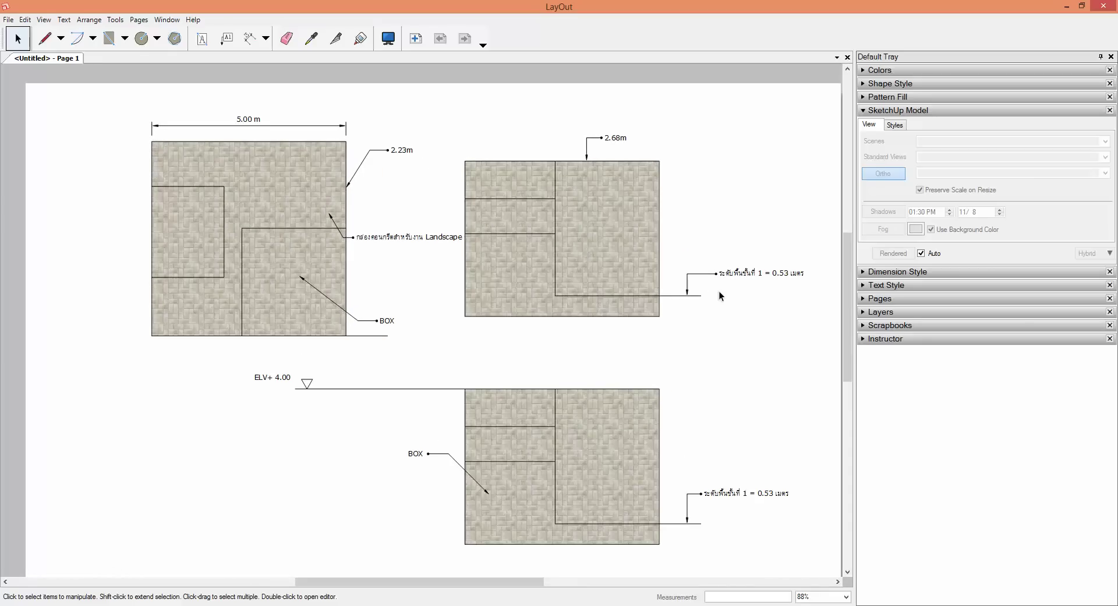